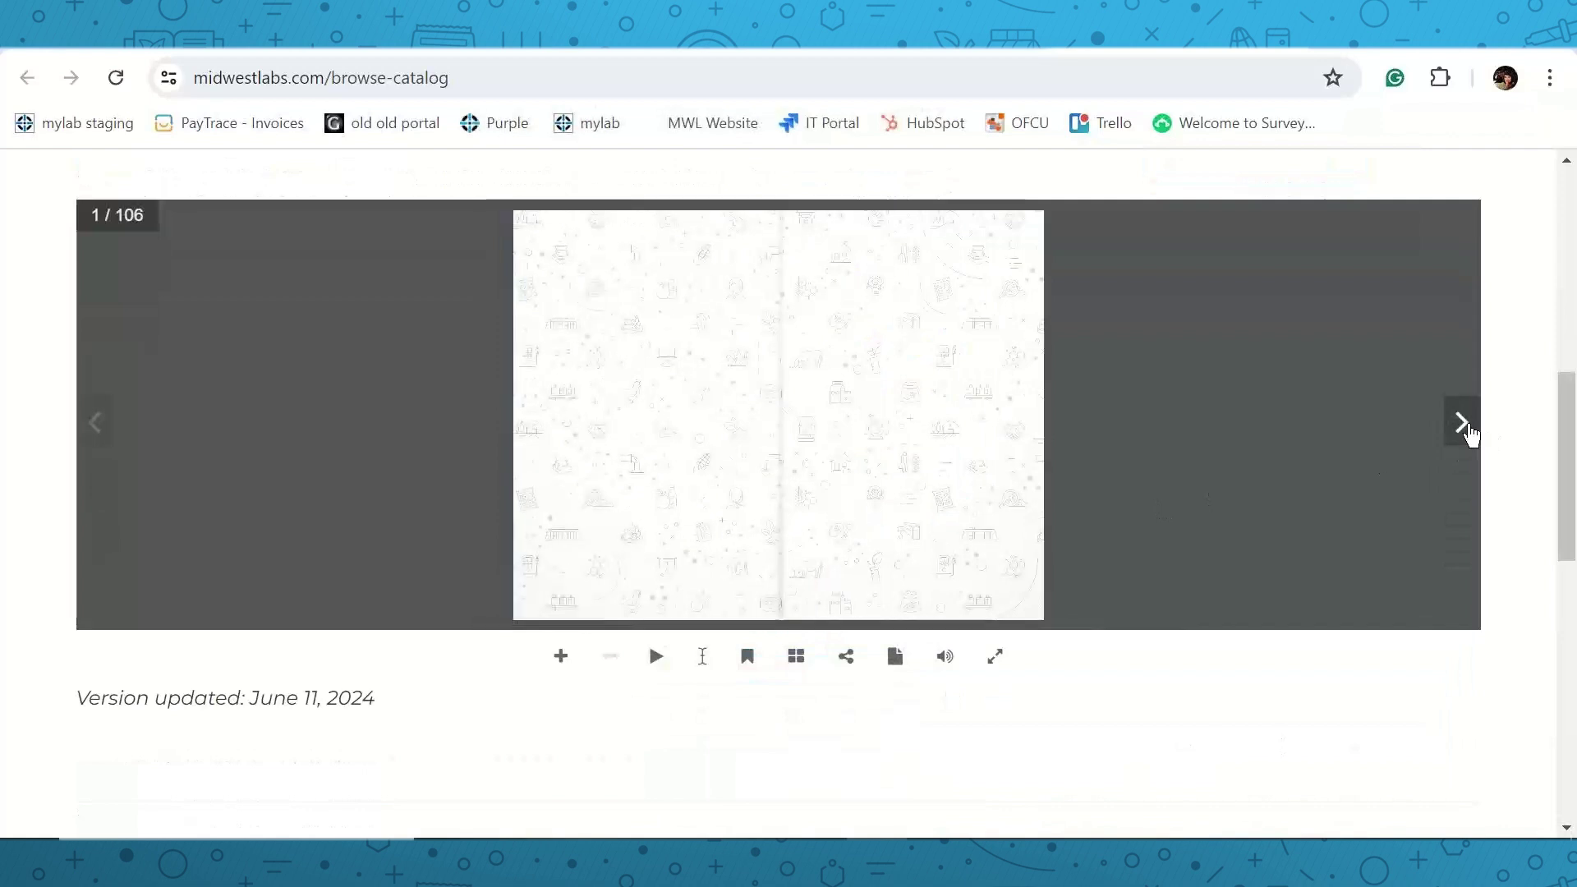
Page the catalog forward and zoom into the contents spread.
left_click(1467, 430)
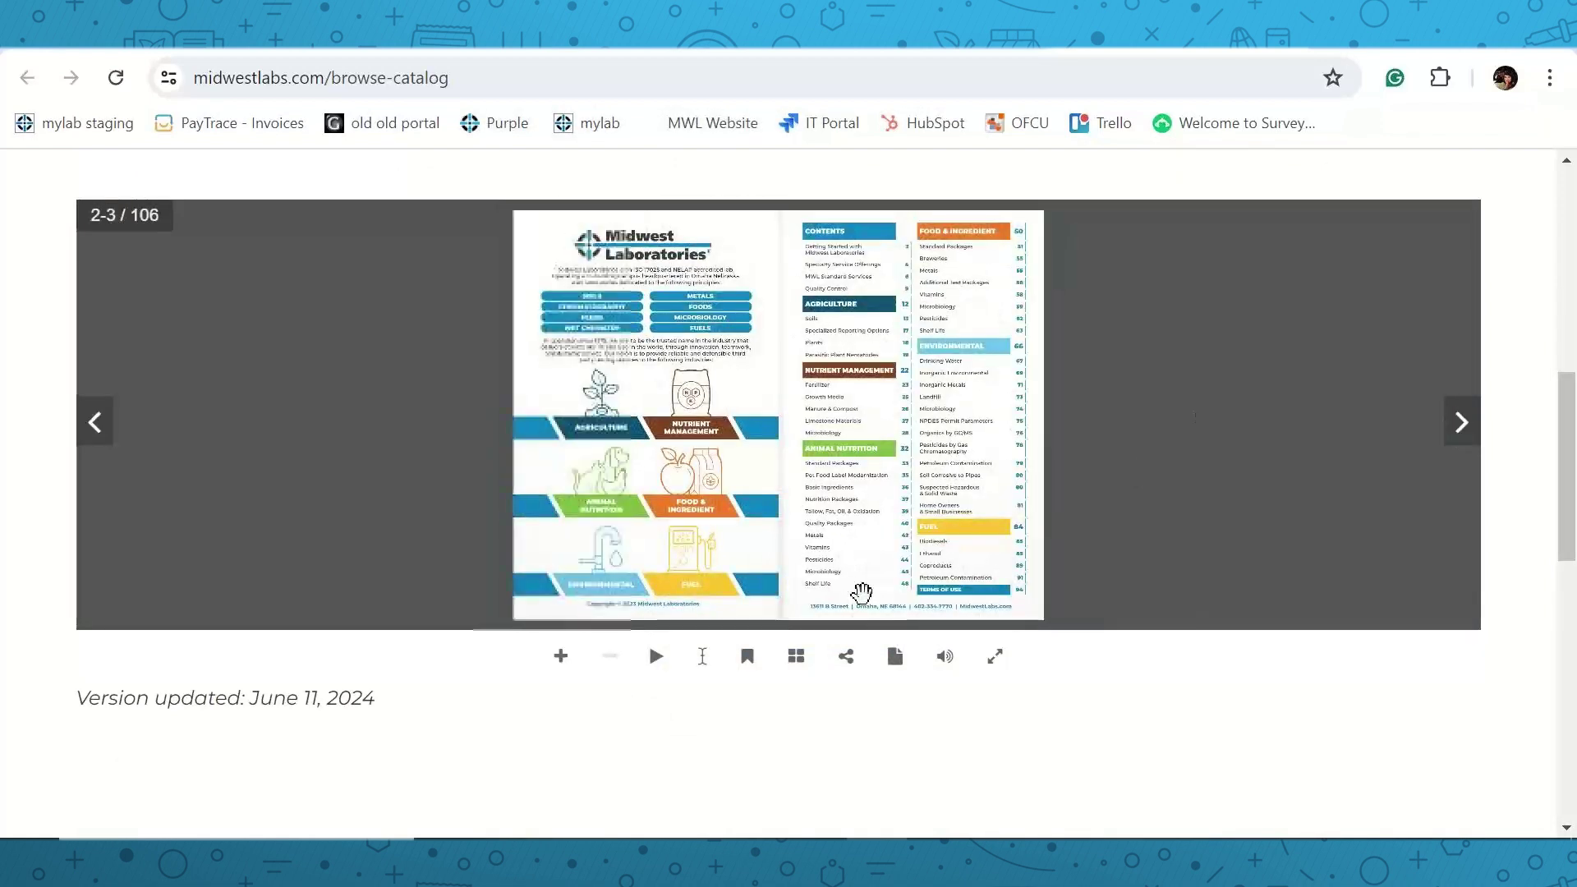
left_click(561, 657)
left_click_drag(1179, 398, 1075, 503)
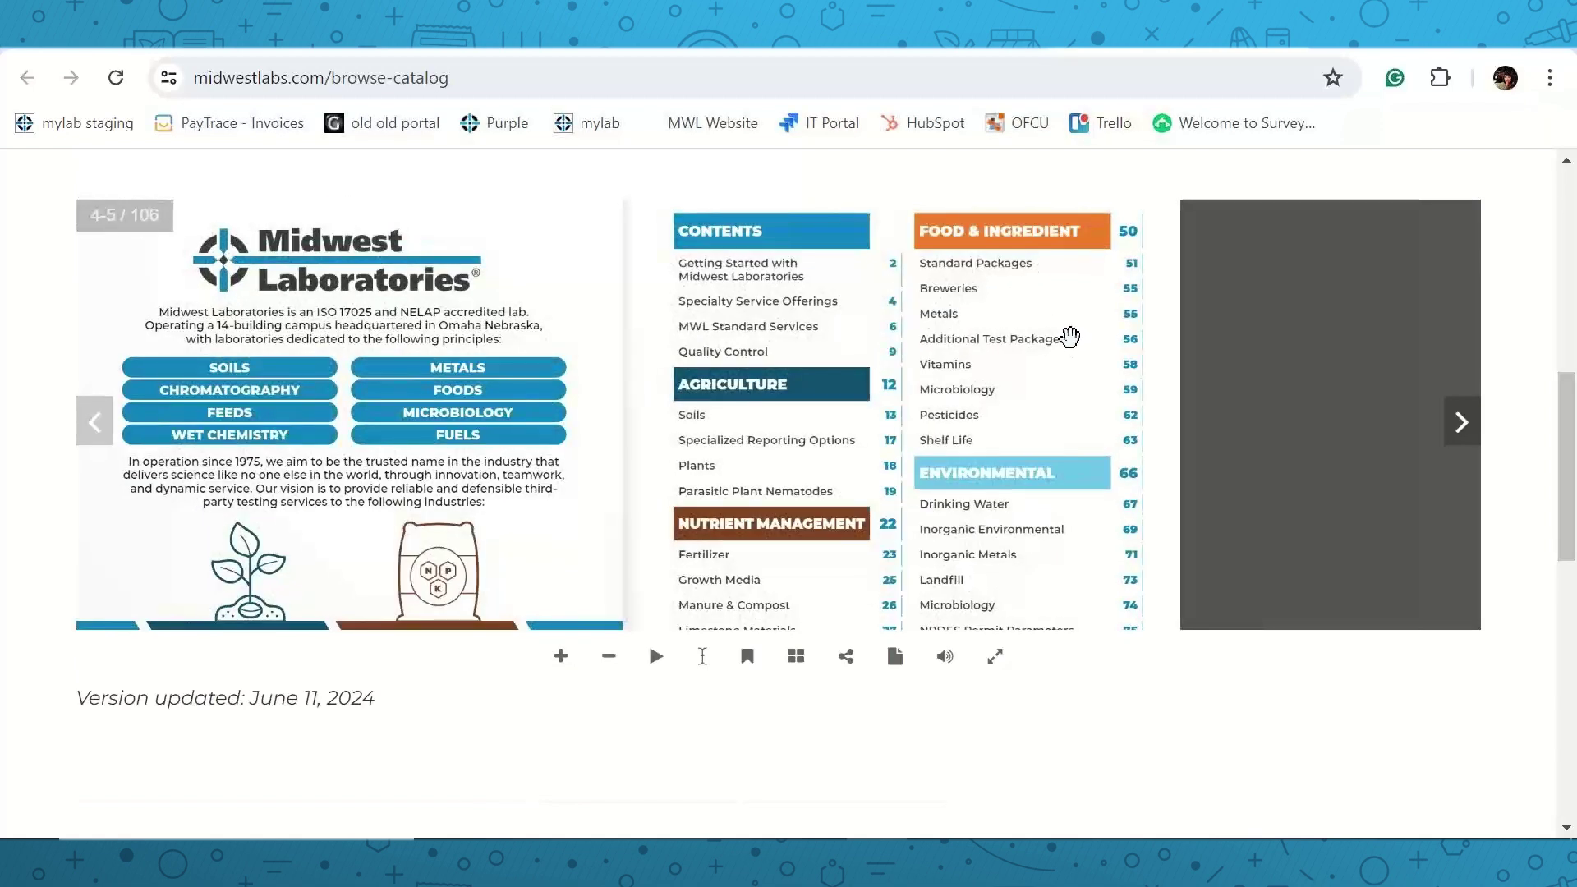
left_click_drag(1066, 335, 1041, 373)
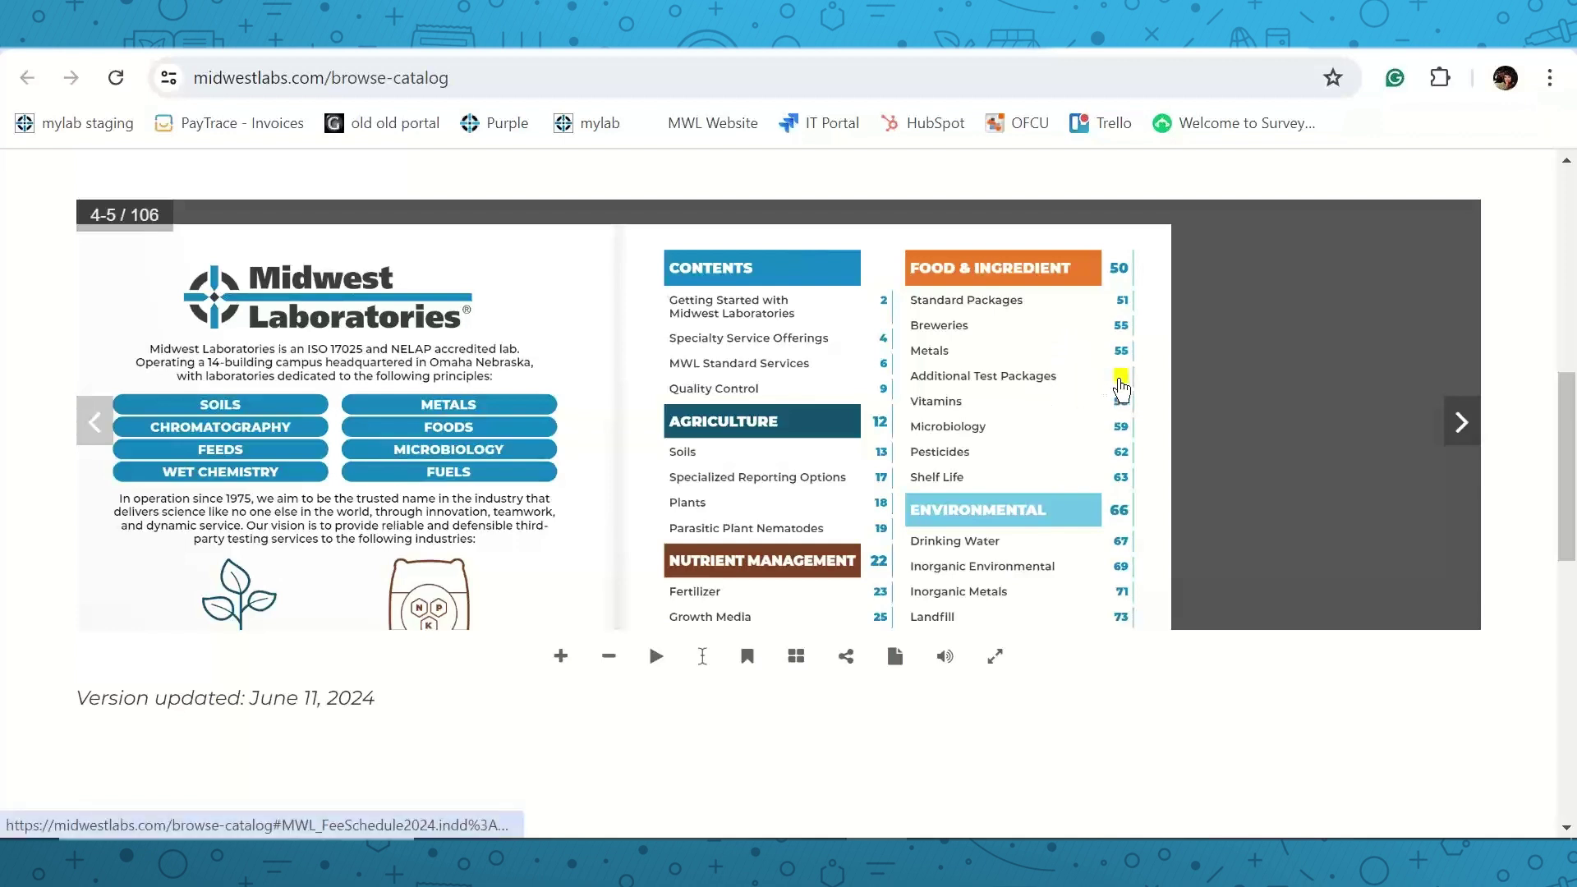
Review the Additional Test Packages prices on pages 60–61, then return to the MyLab overview.
left_click(1119, 375)
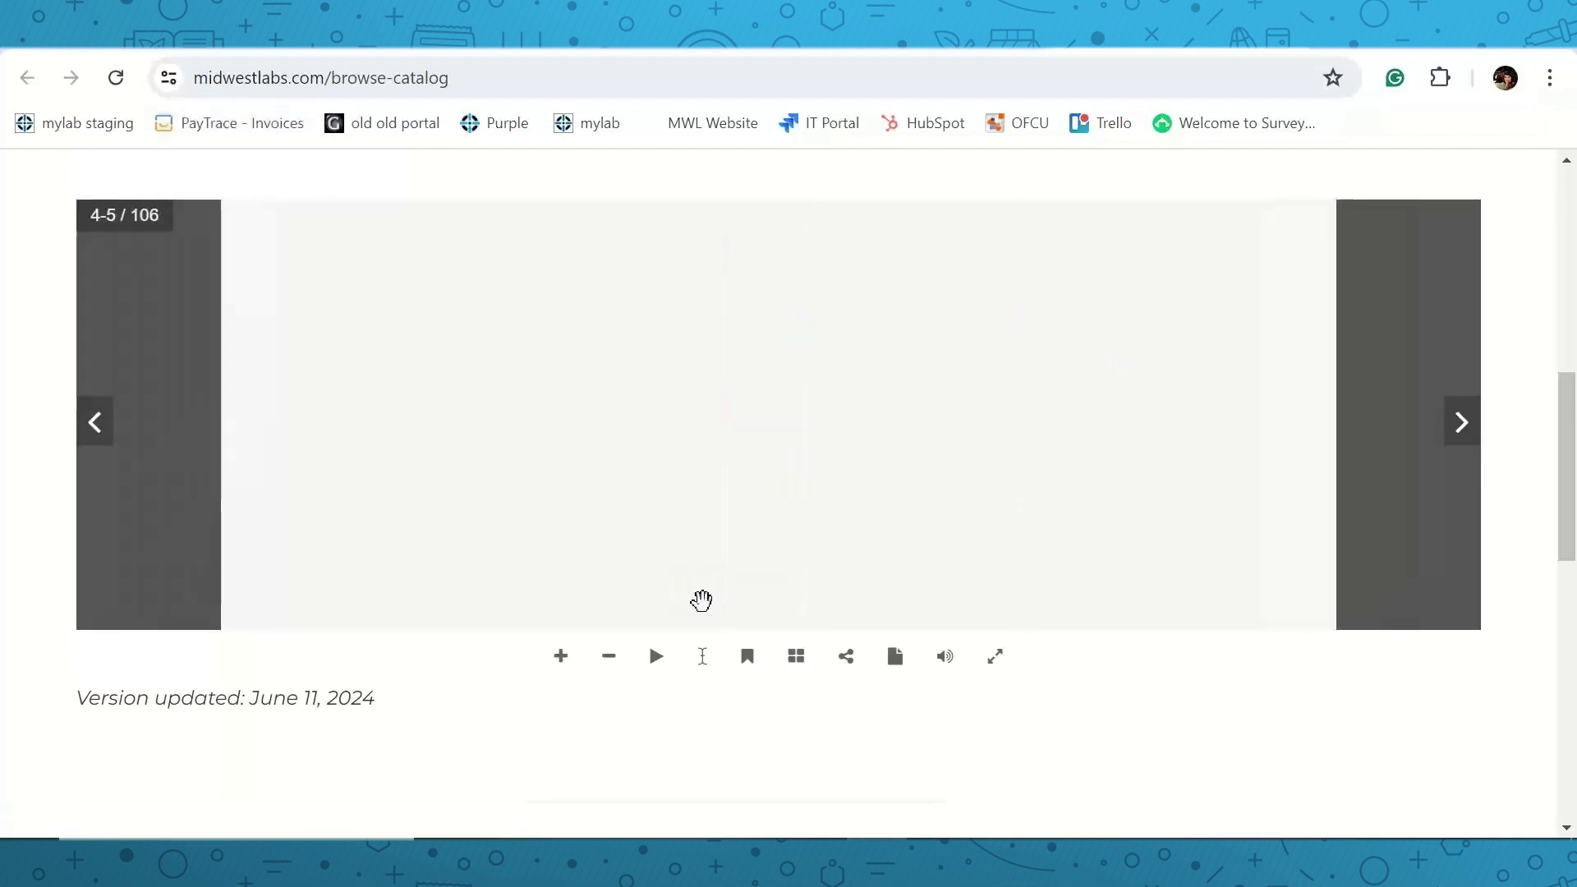
left_click(562, 657)
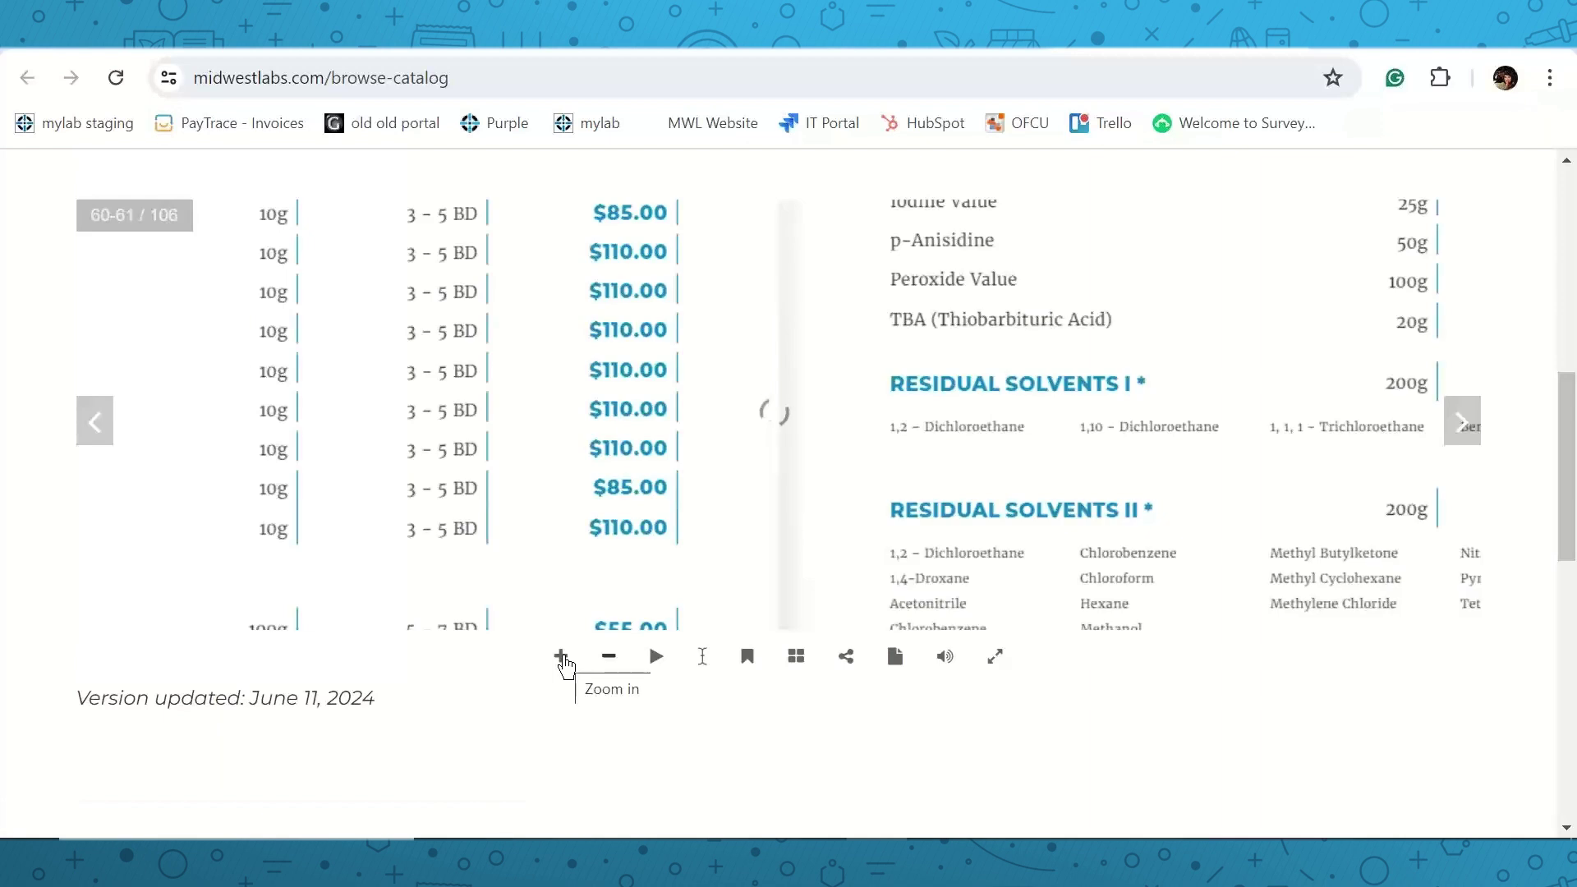
left_click(609, 662)
left_click(609, 662)
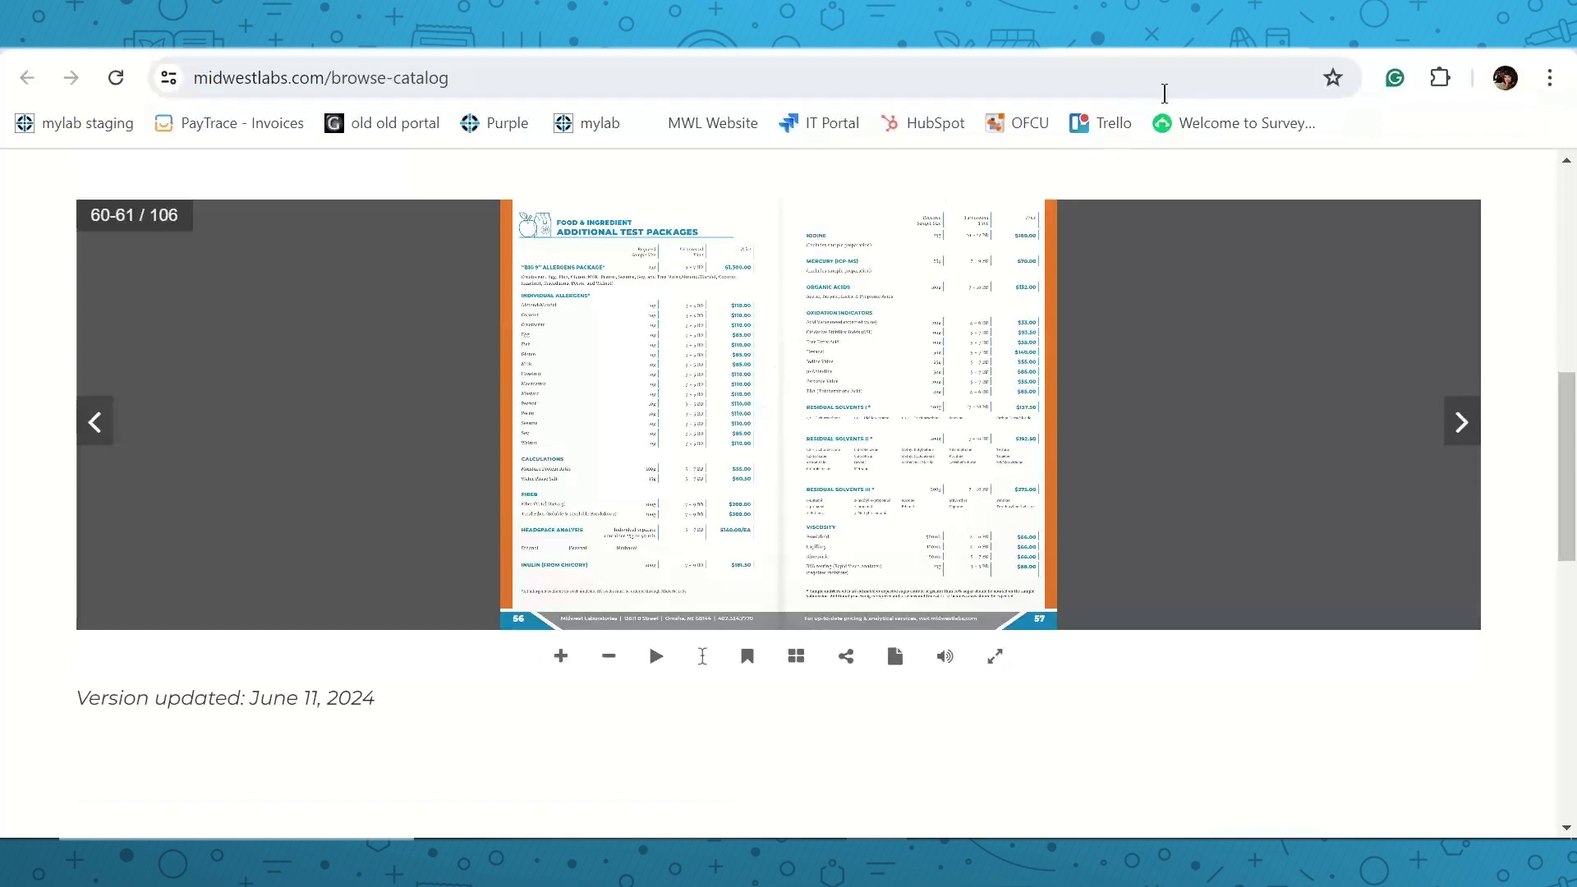
key("ctrl+w")
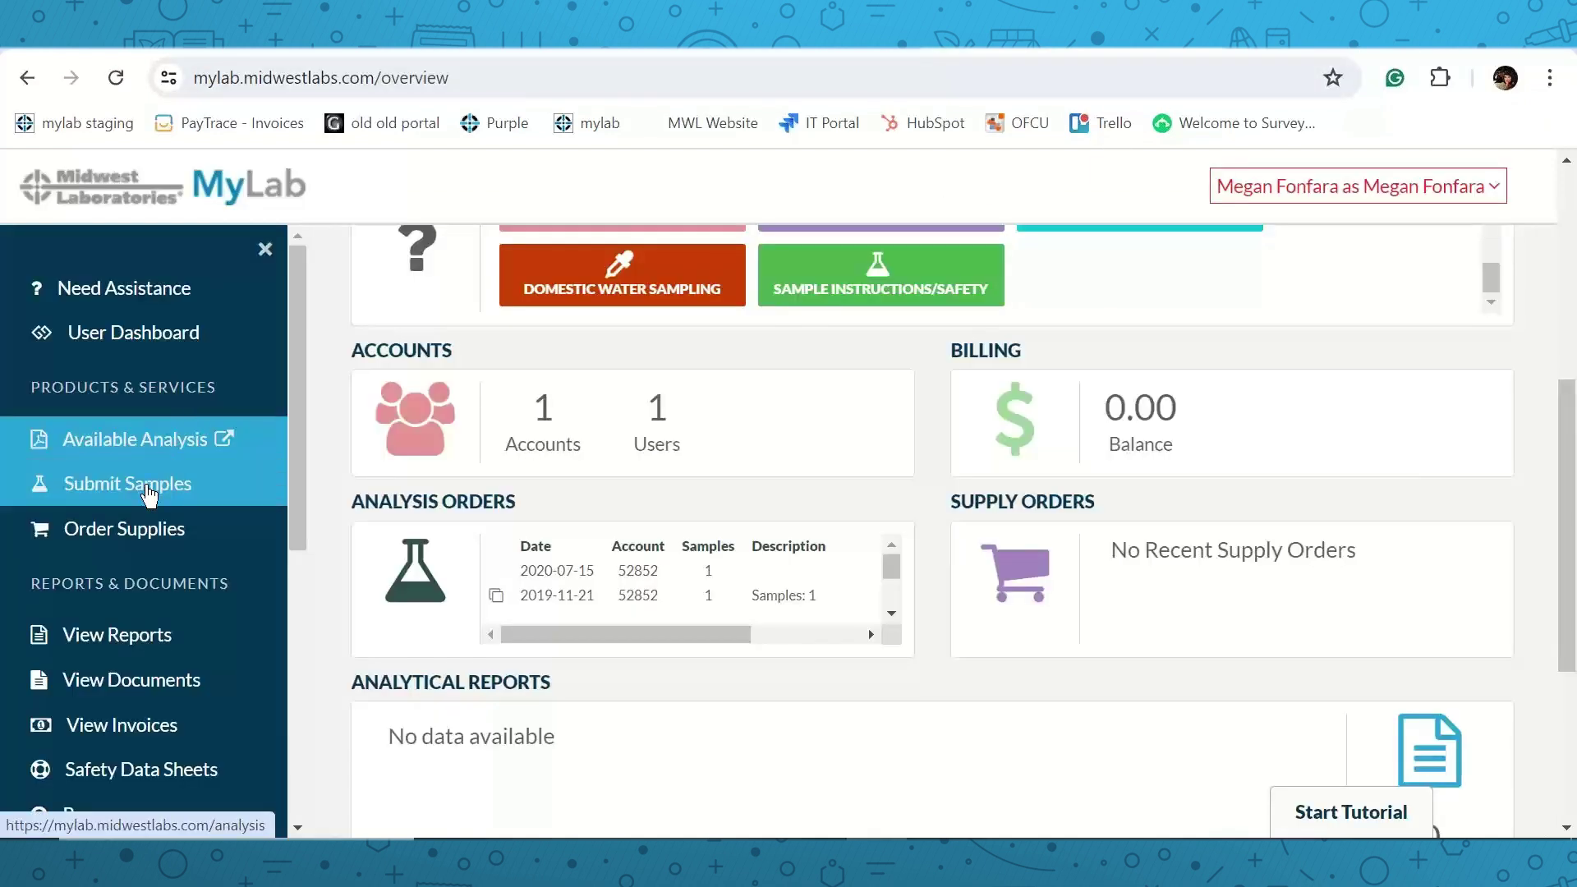
Start a sample submission with category Food & Ingredients and sample type Food Product.
left_click(147, 486)
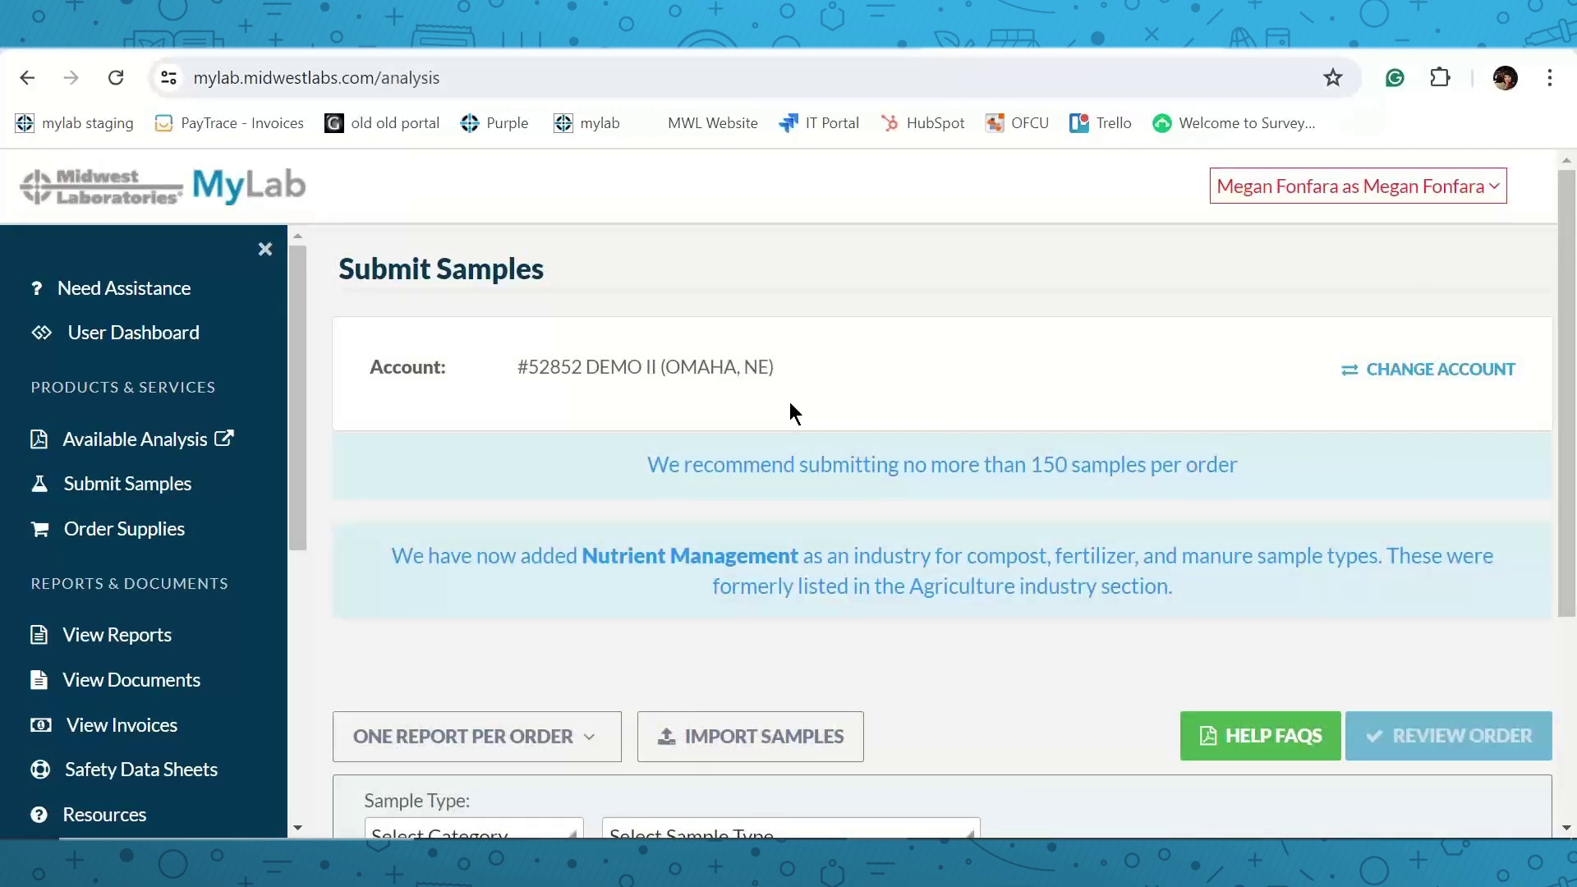
scroll(780, 406, "down", 3)
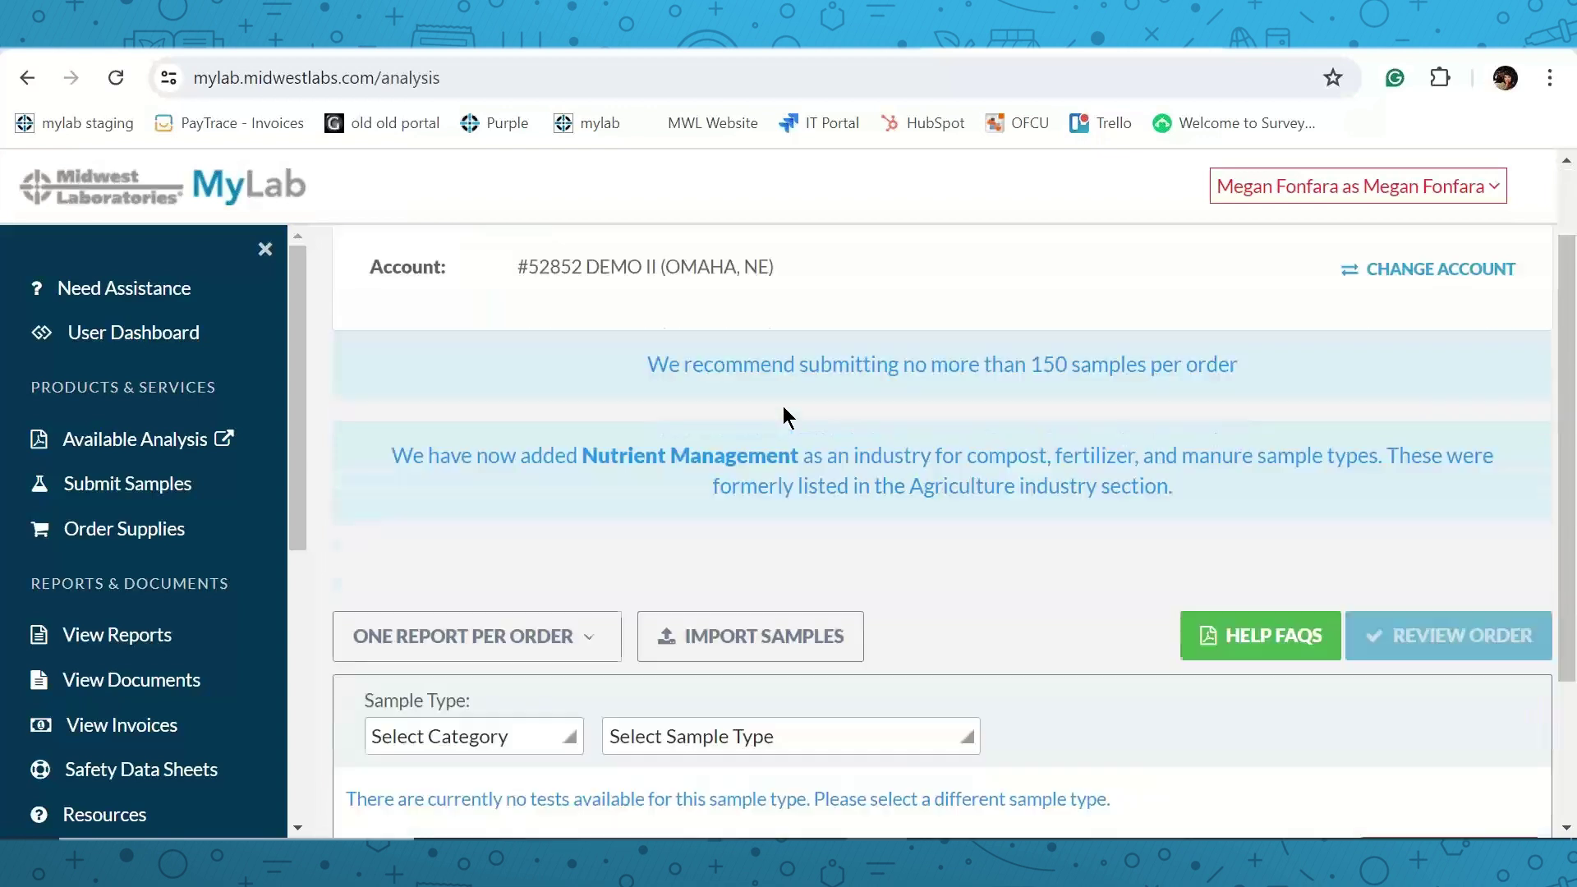
scroll(784, 404, "down", 1)
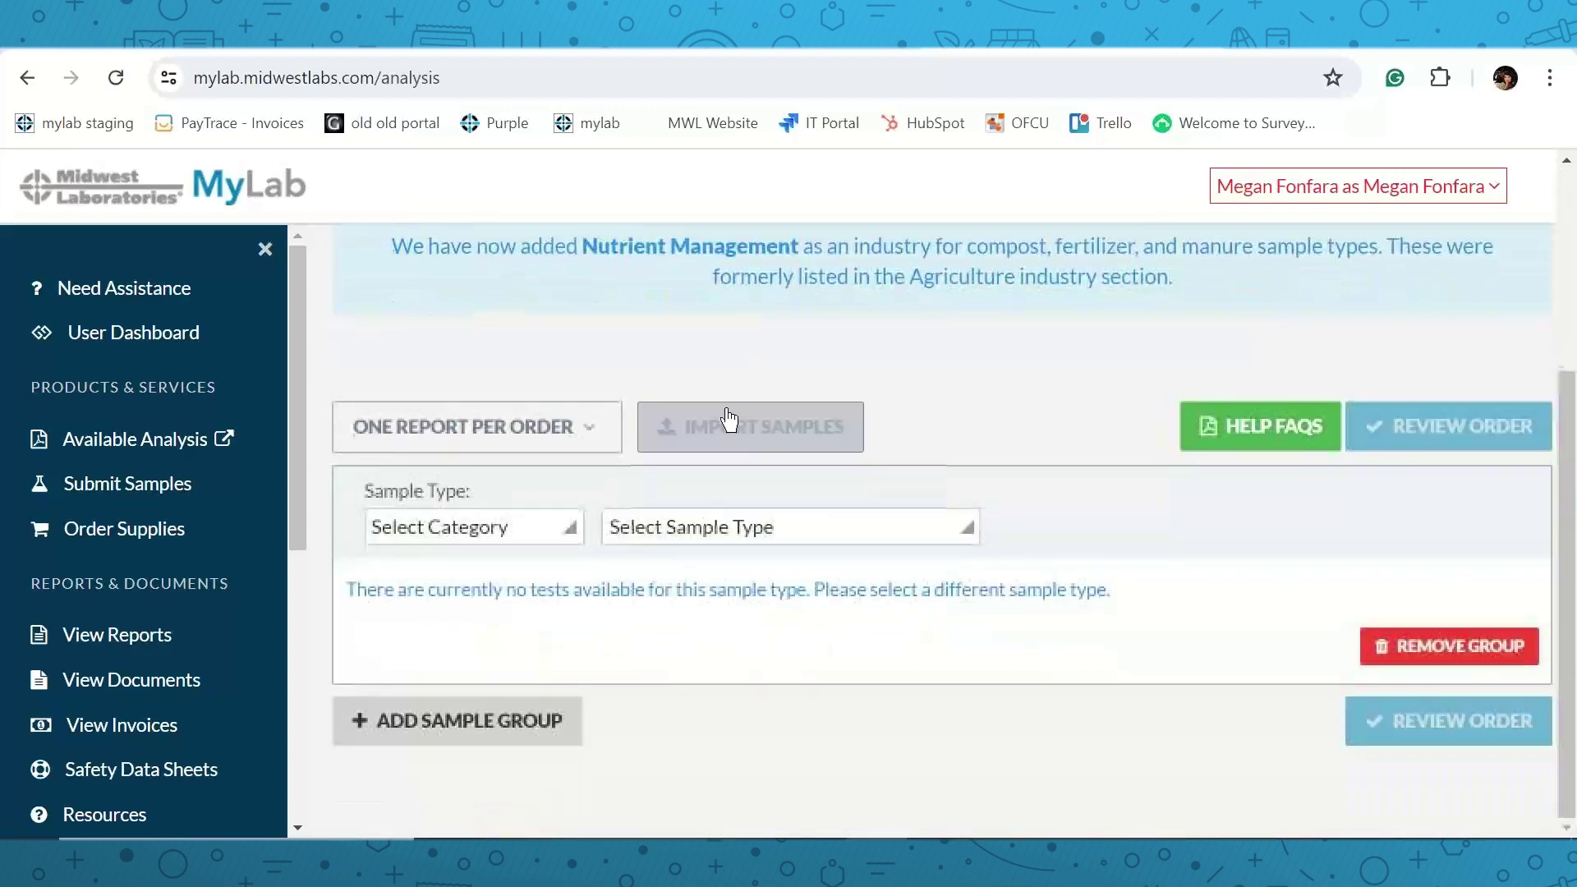
left_click(481, 531)
left_click(475, 685)
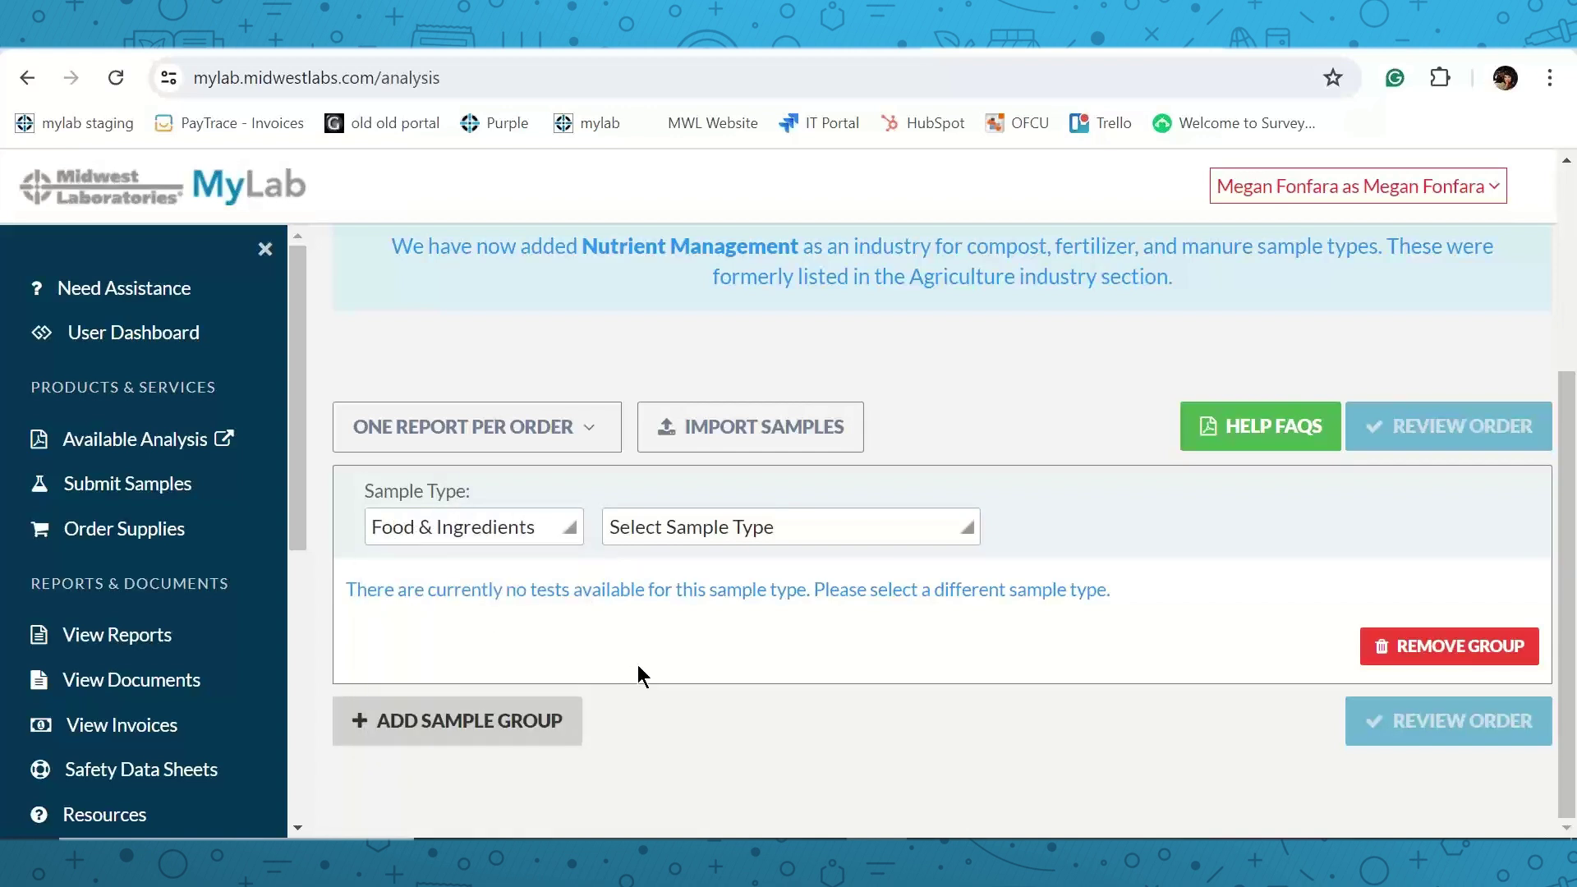
left_click(761, 531)
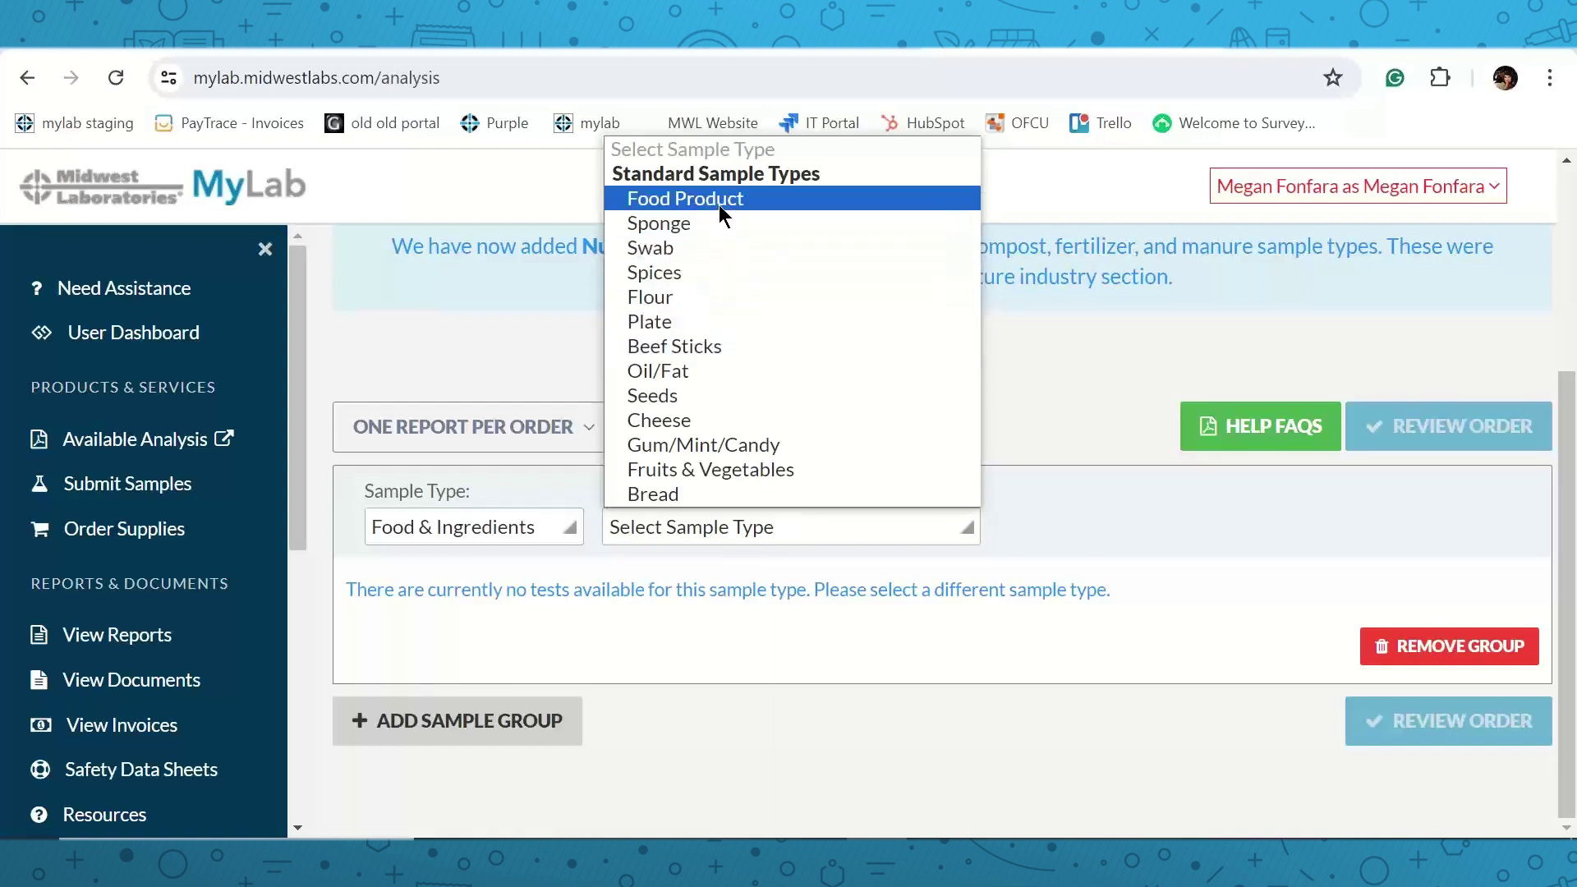
left_click(719, 205)
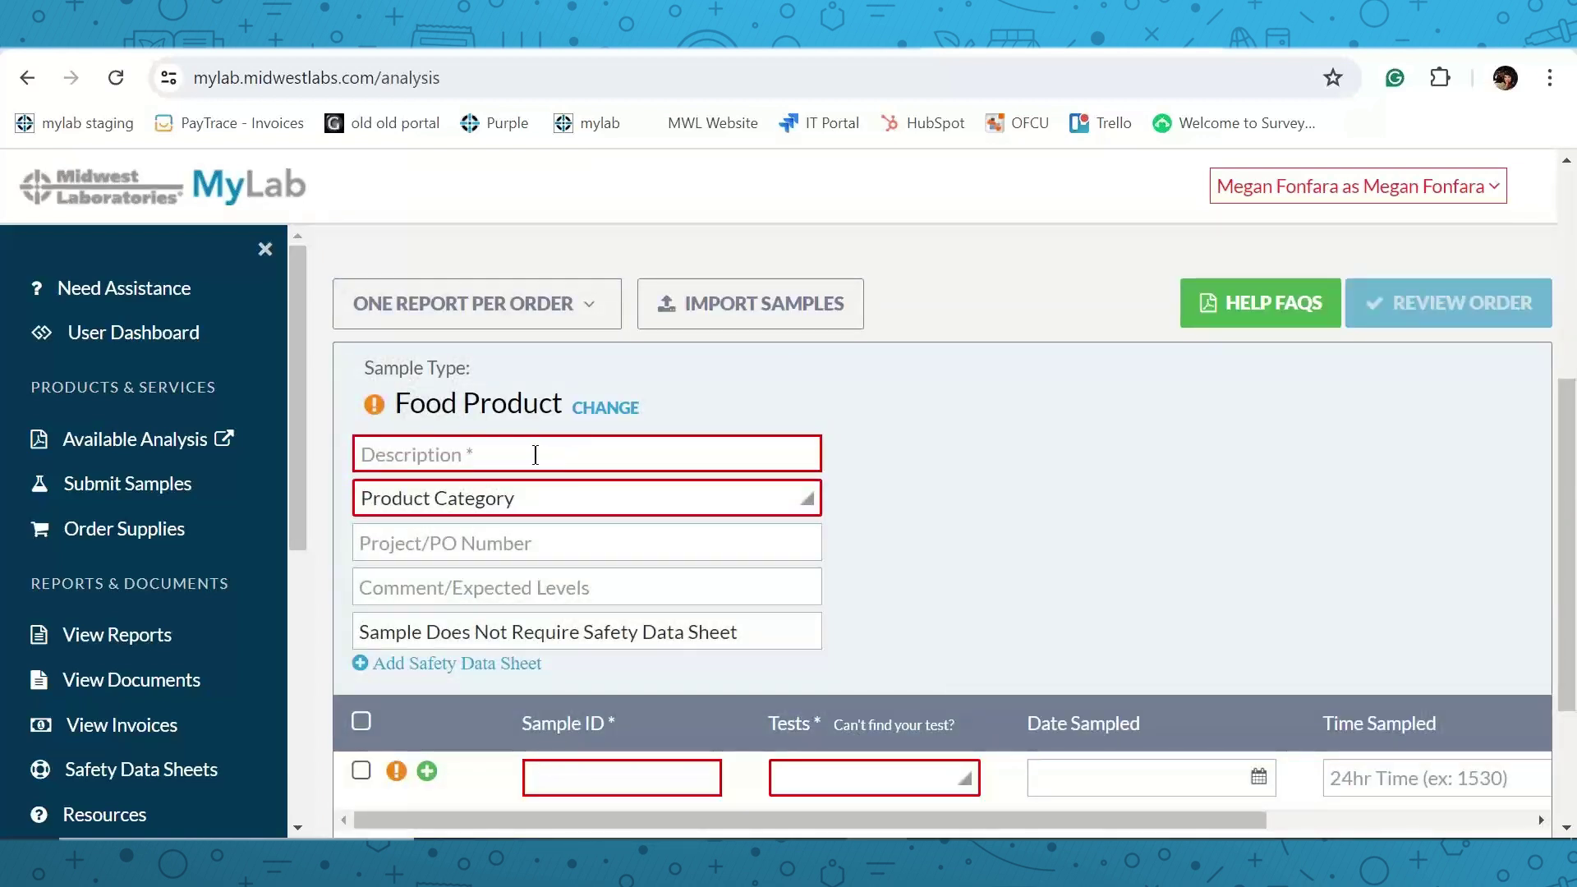
Enter description 'food samples' and set product category to Processed fruits and vegetables.
scroll(457, 493, "down", 2)
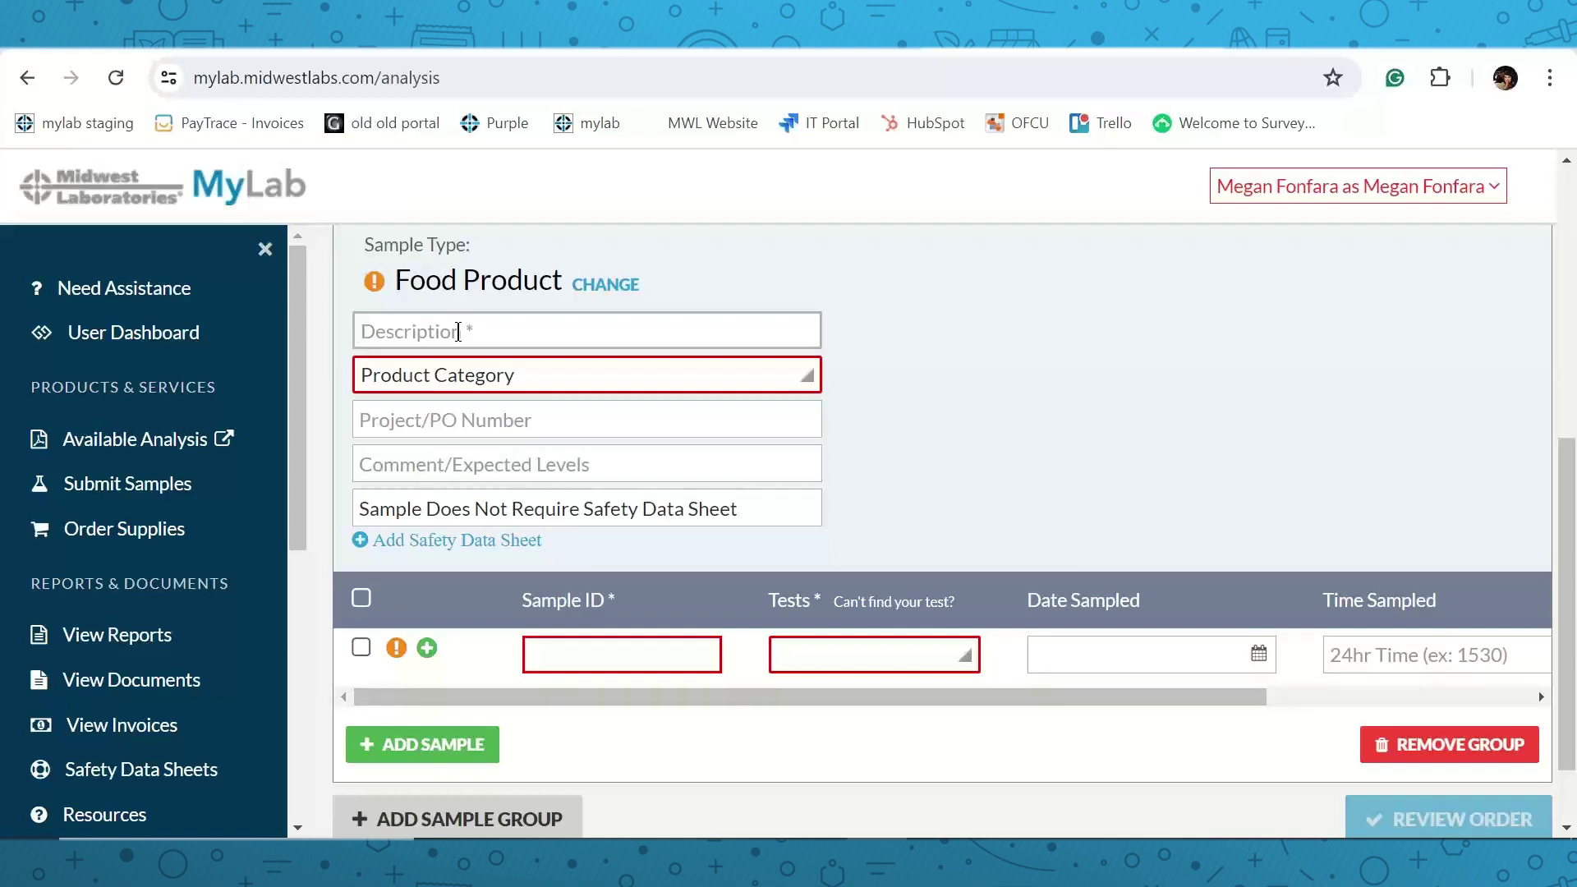
type("food samples")
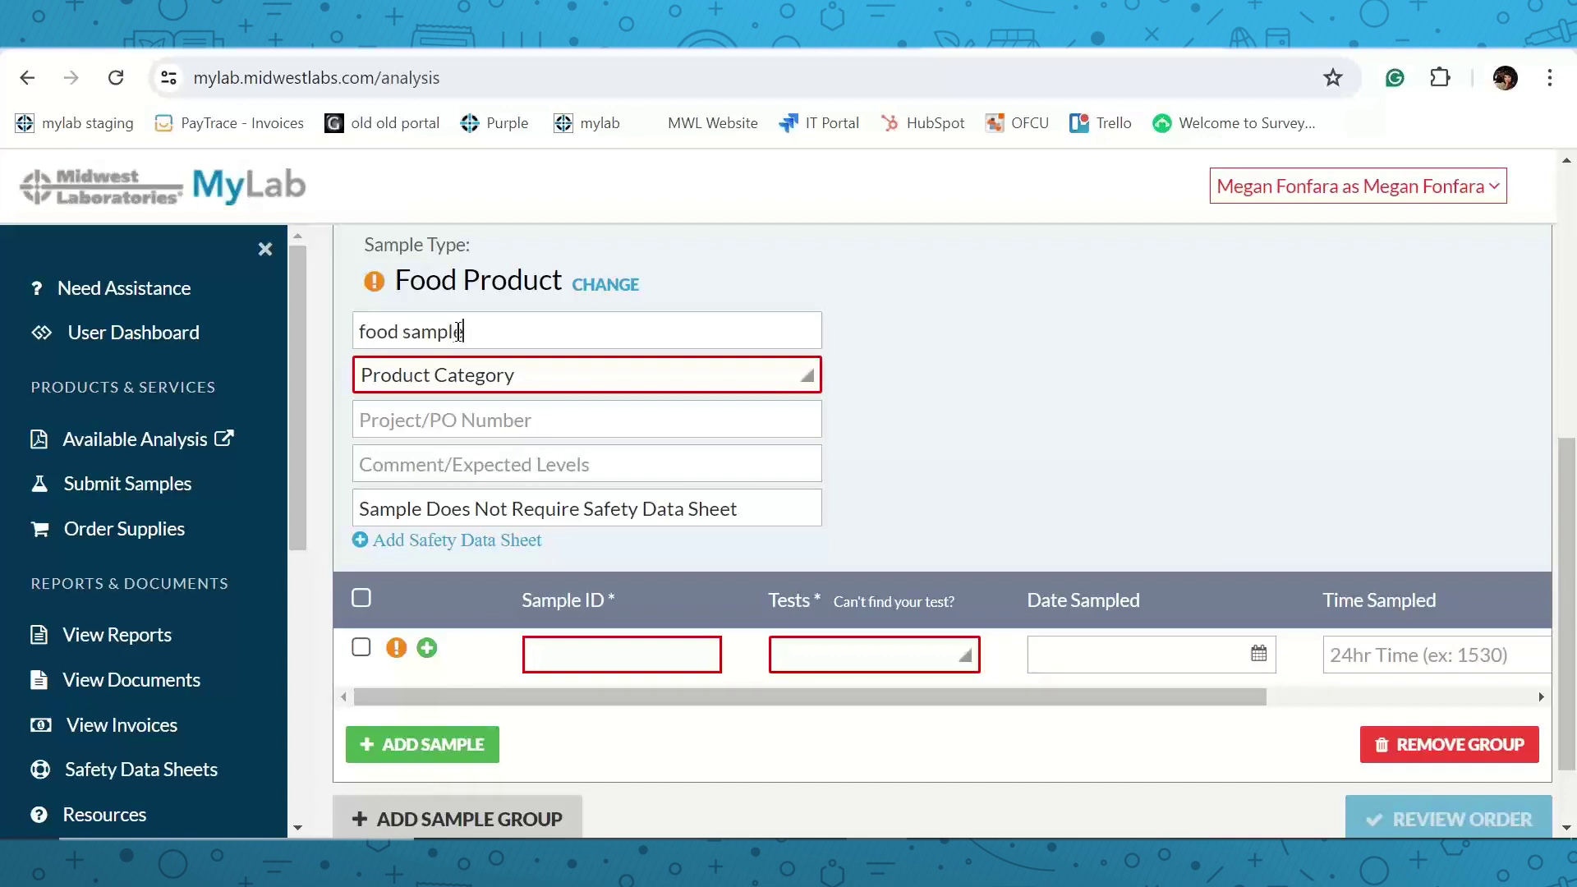
left_click(441, 375)
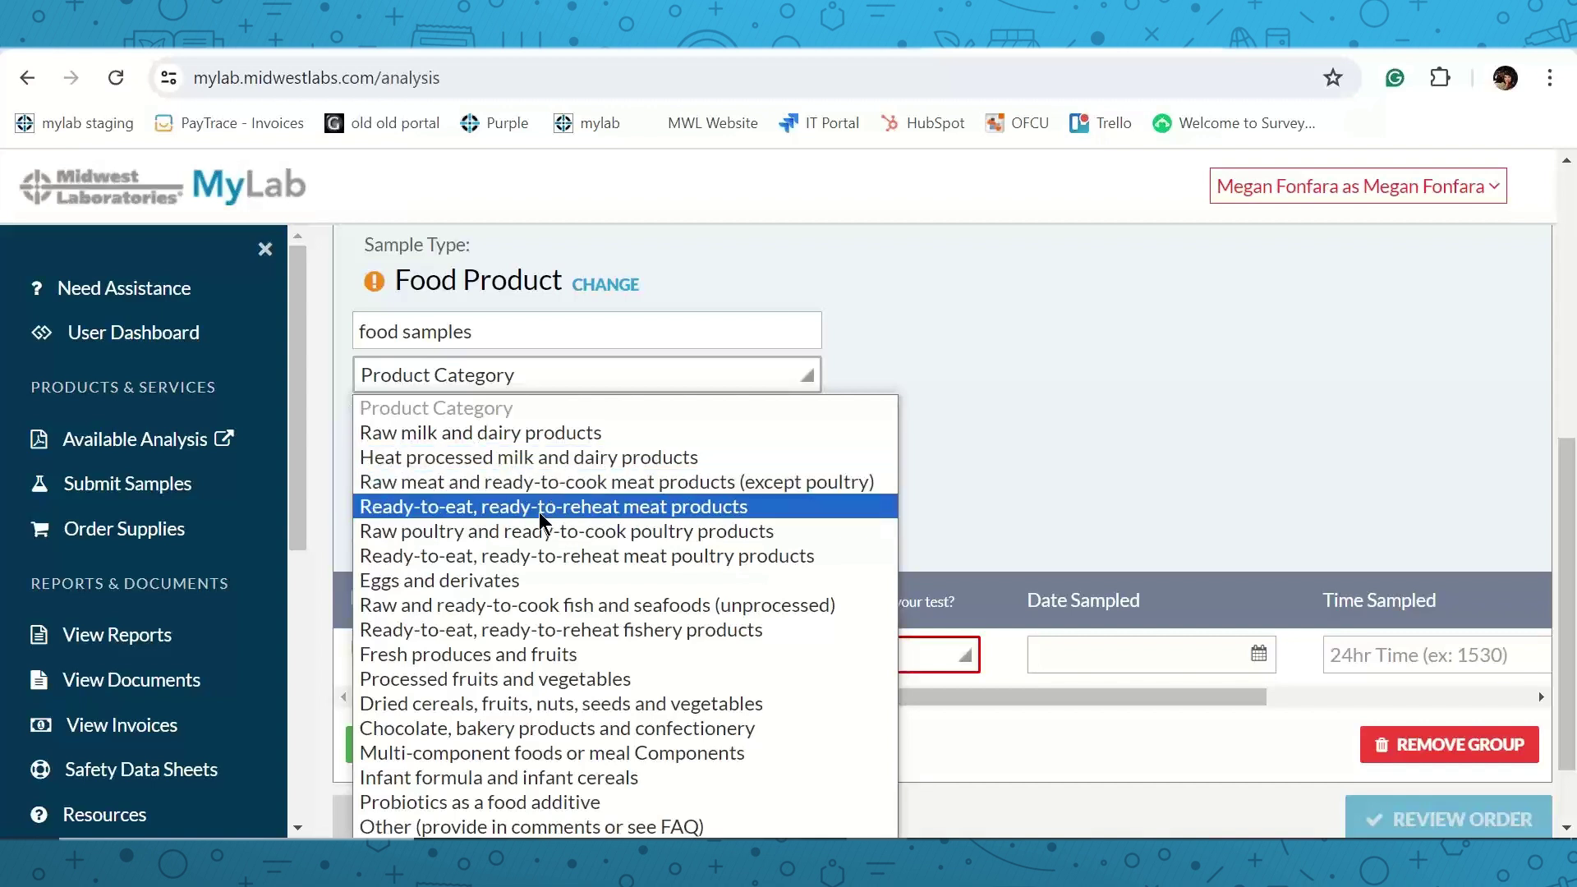
left_click(535, 679)
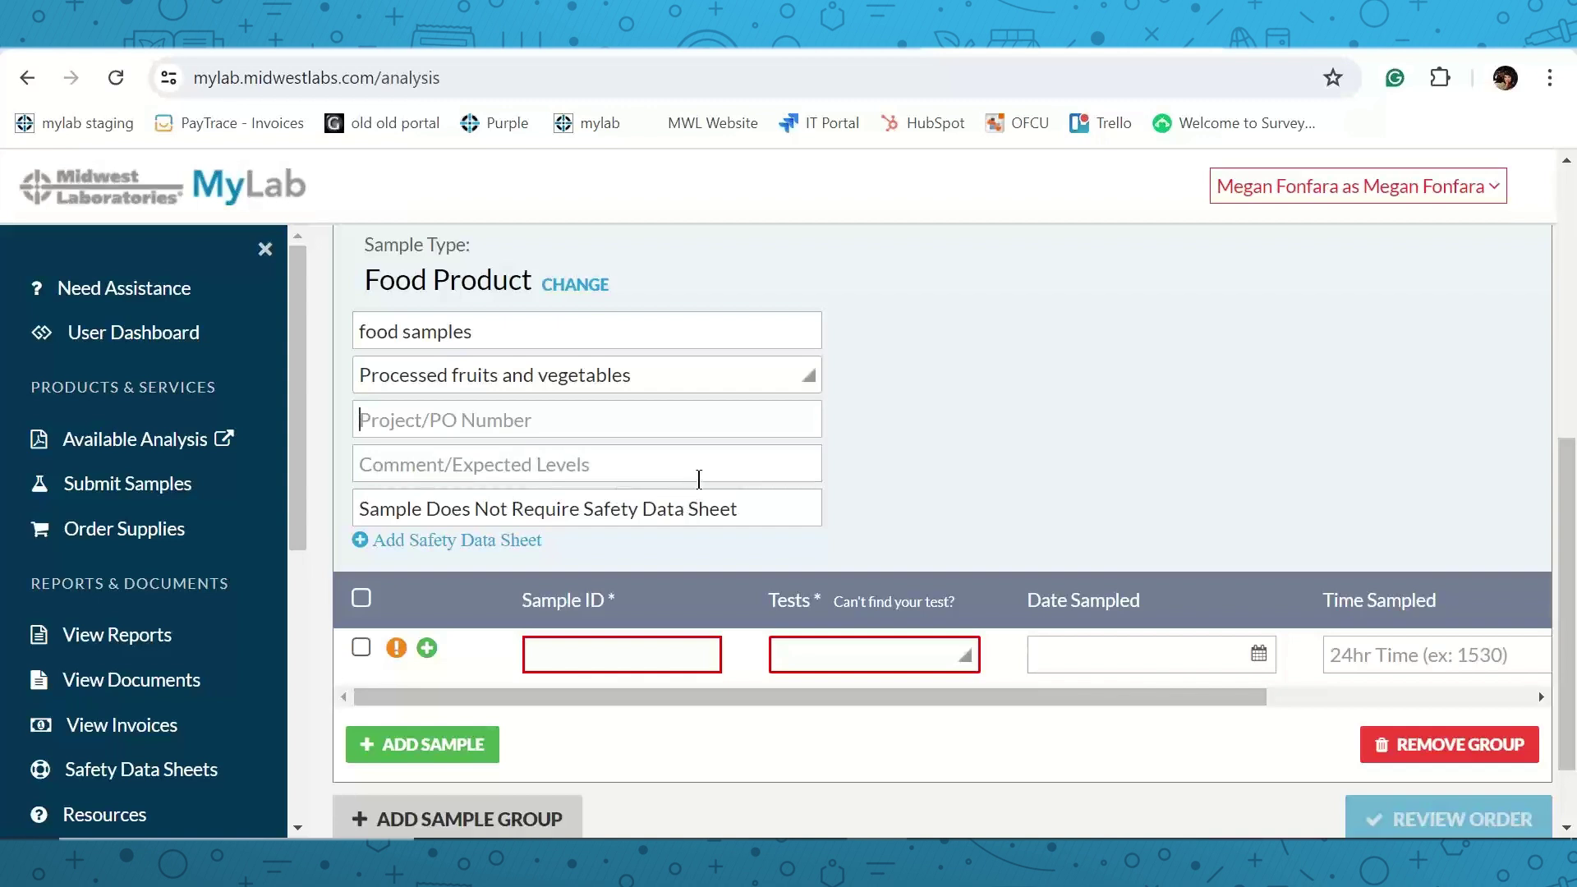
scroll(698, 466, "down", 1)
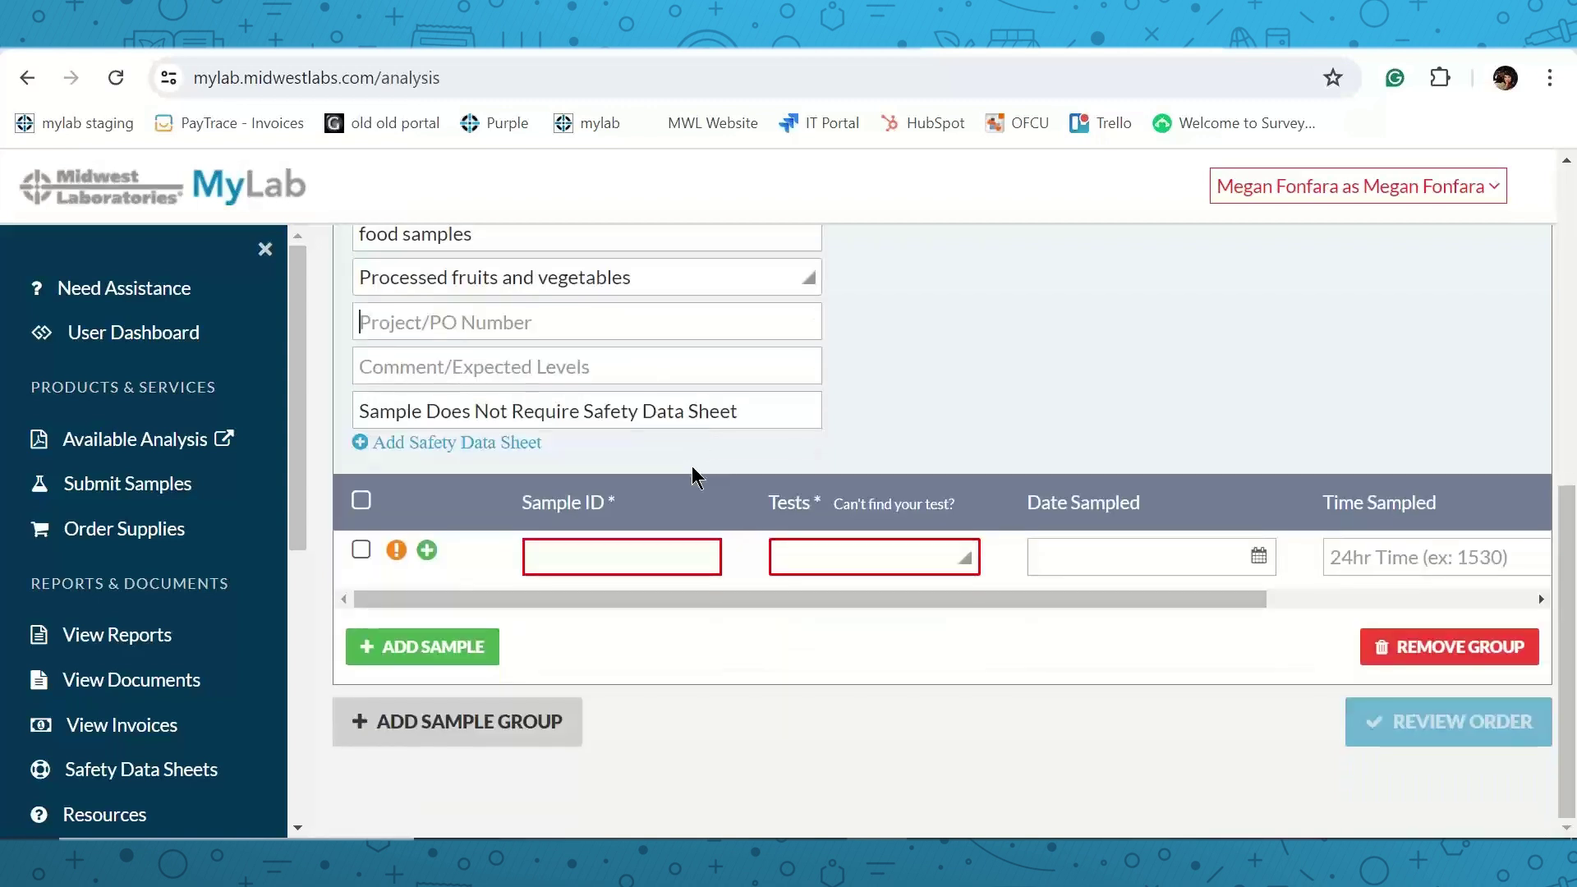
left_click(586, 554)
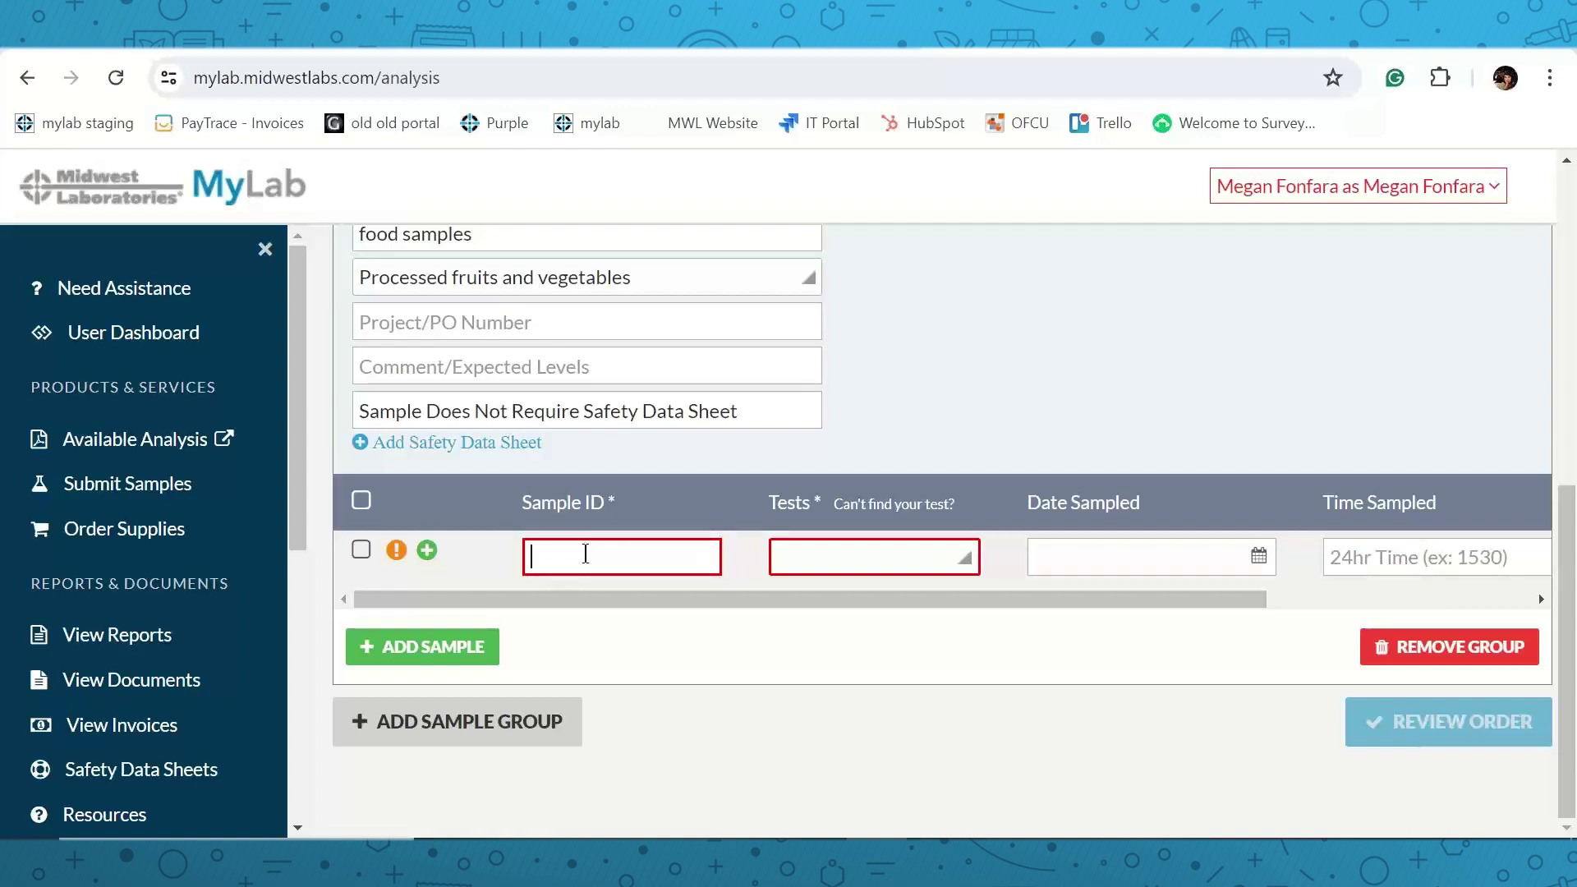
Give sample 1 the ID 1, assign the Peroxide Value test, and view its details.
type("1")
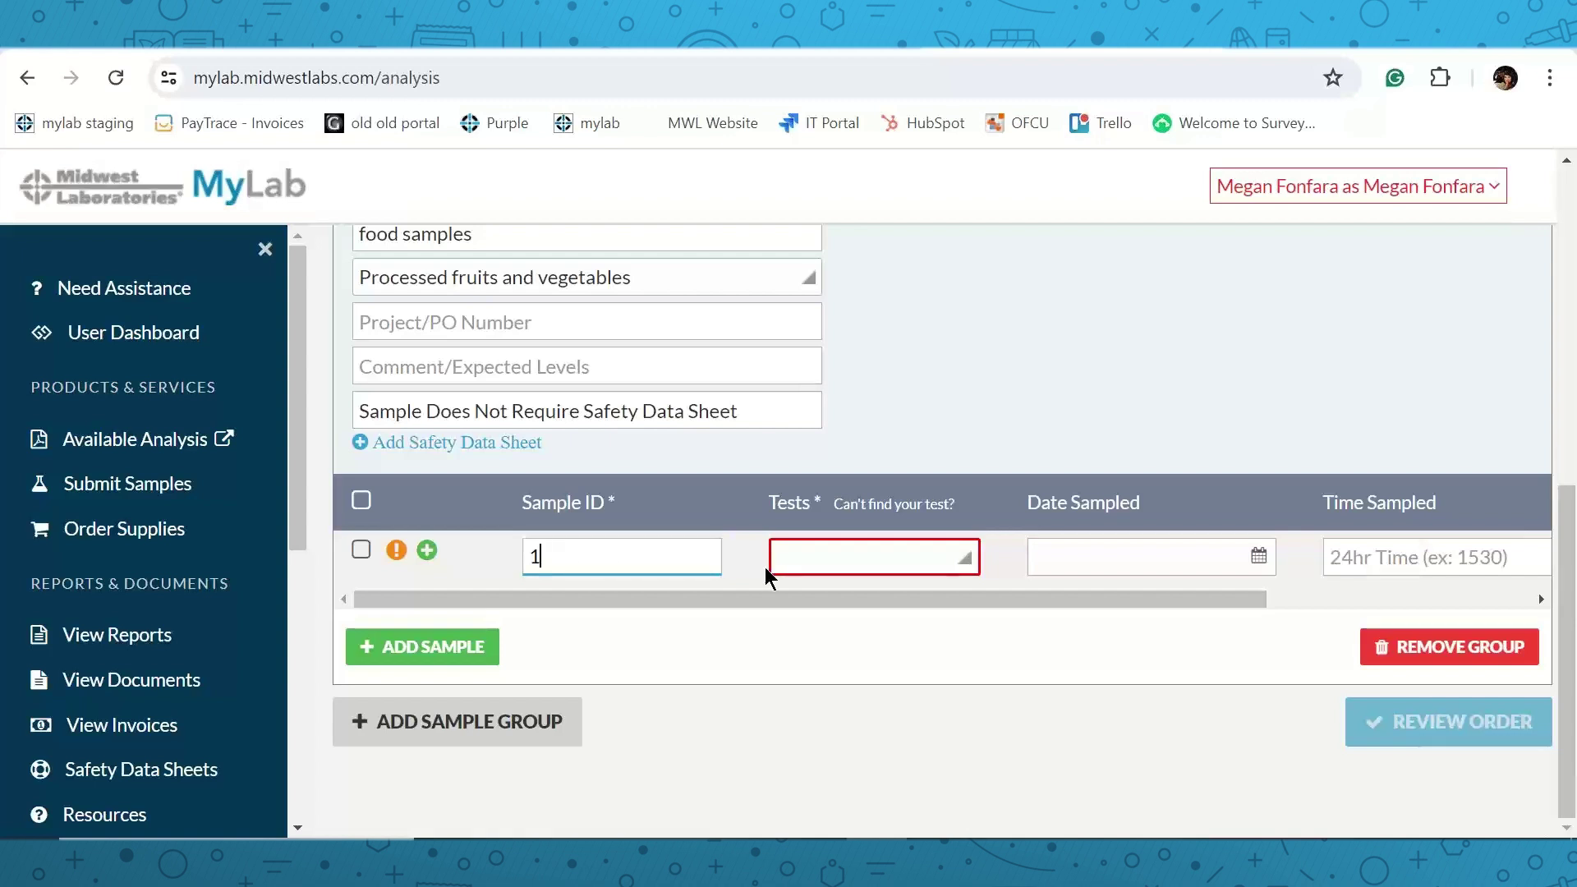
left_click(816, 560)
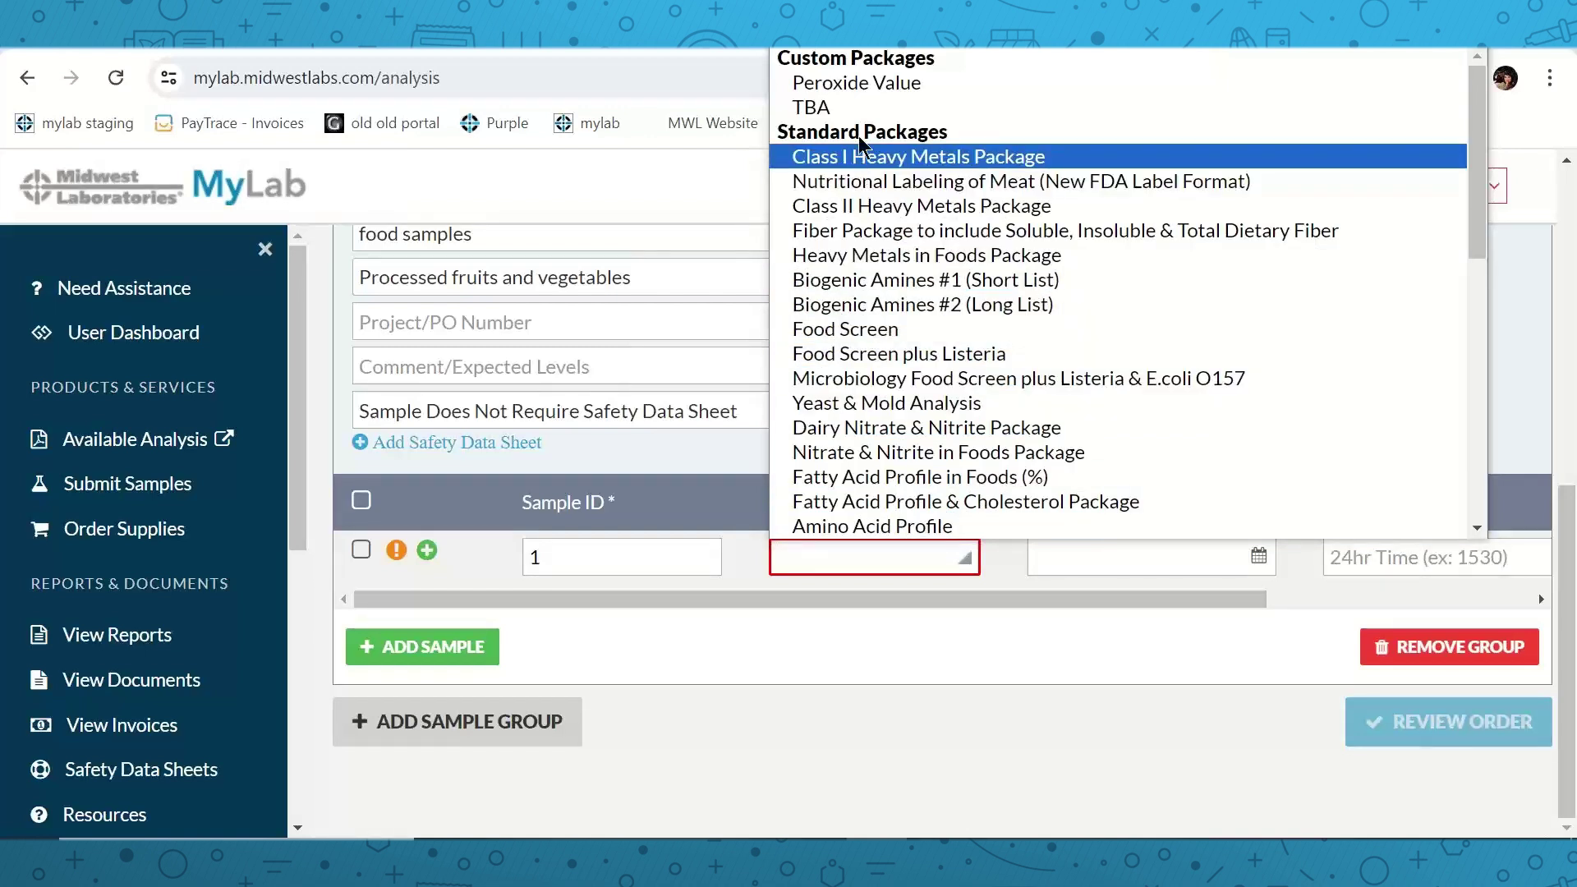
left_click(854, 82)
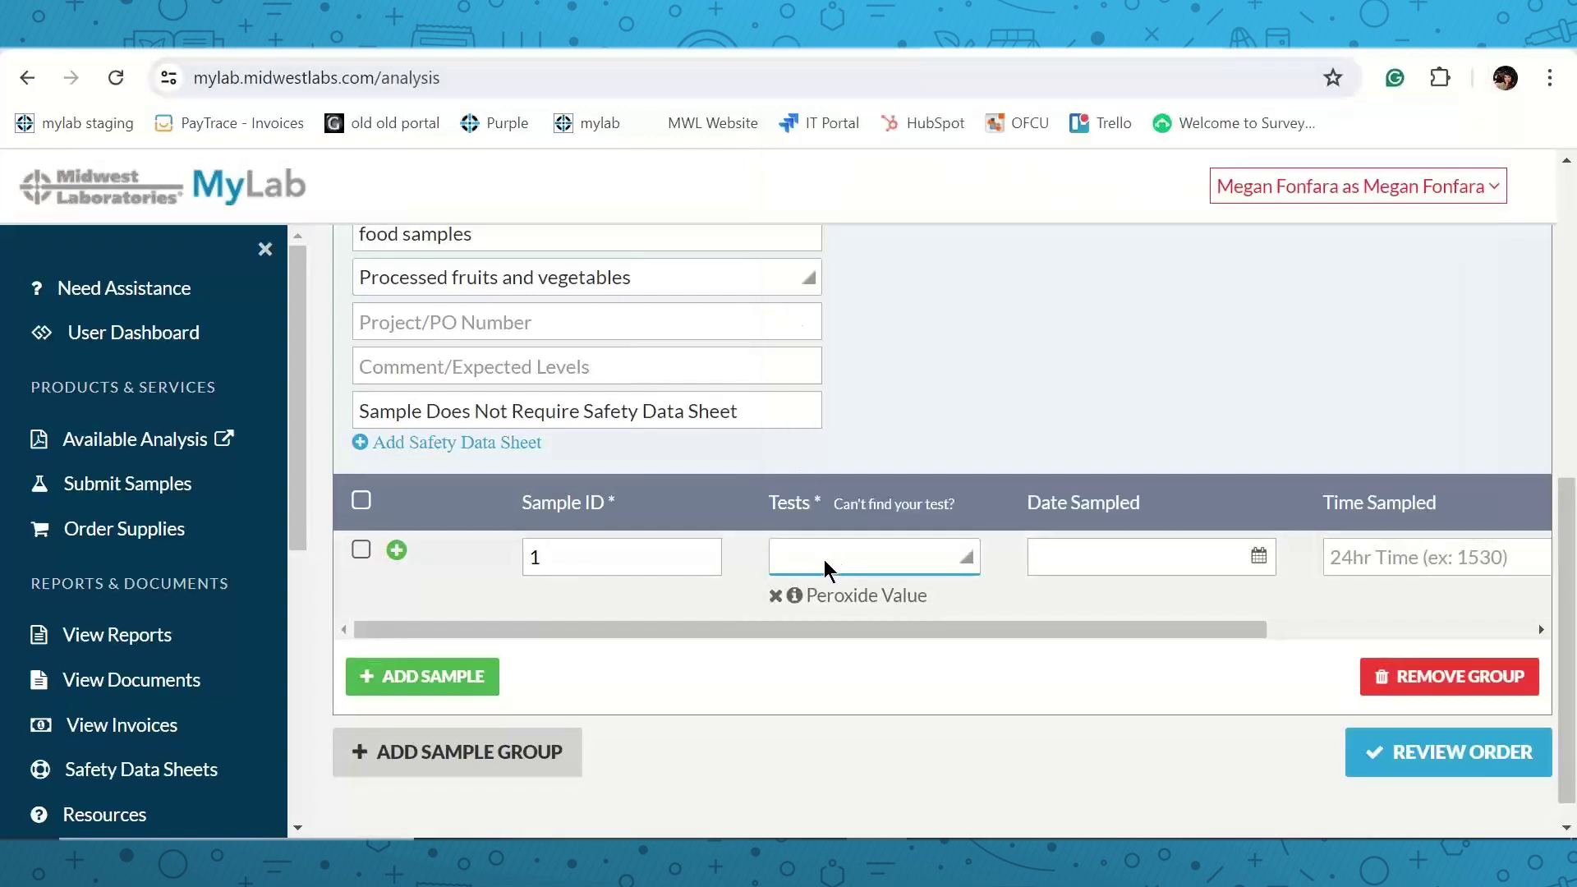
left_click(824, 561)
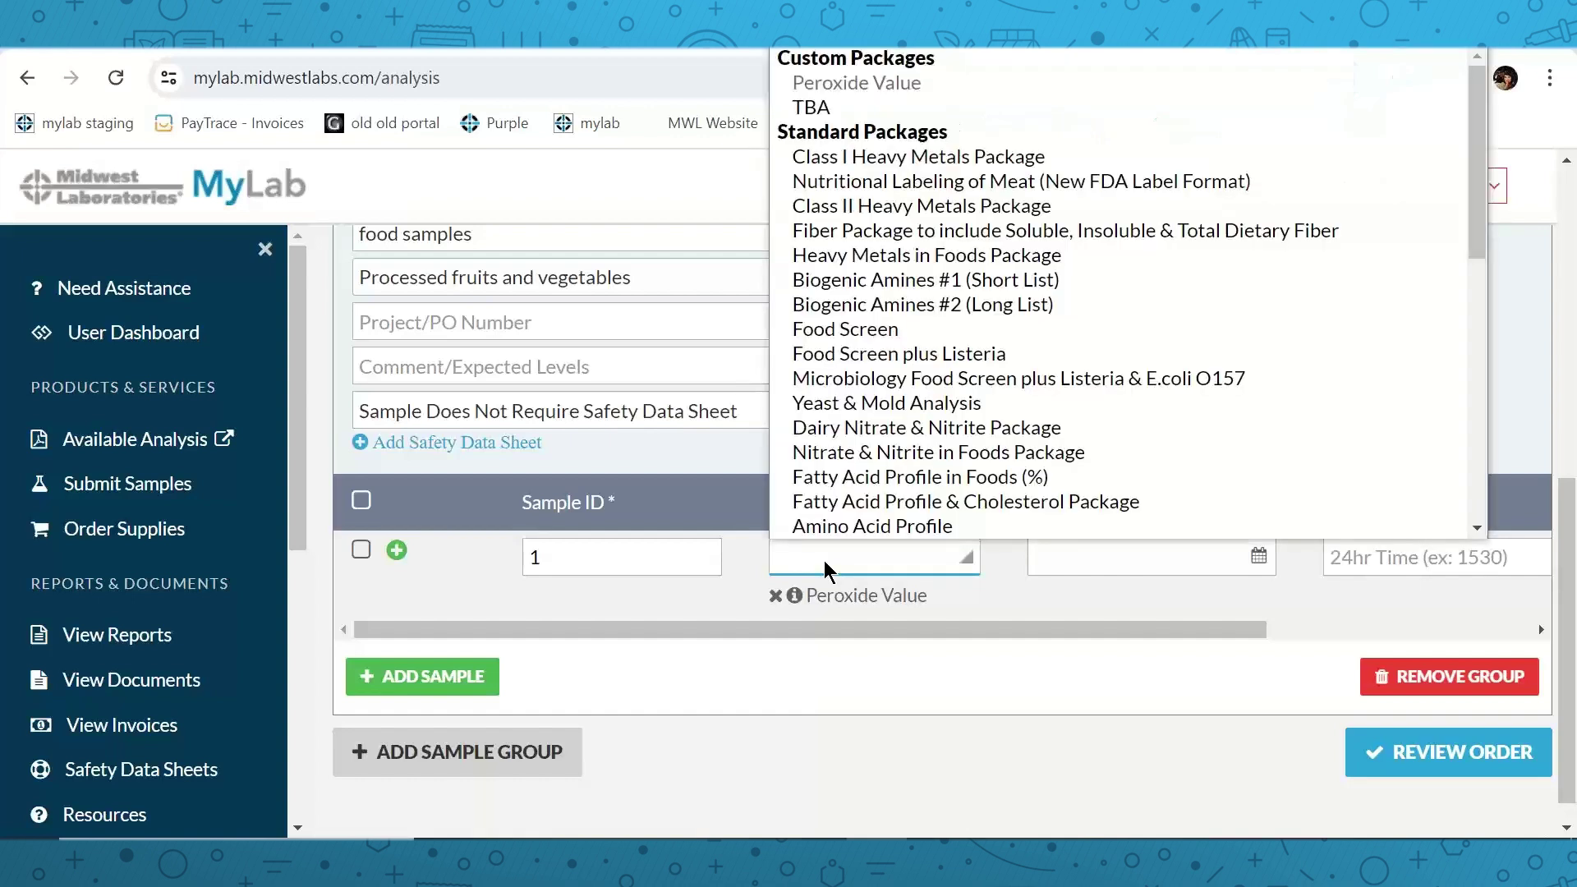
left_click(796, 613)
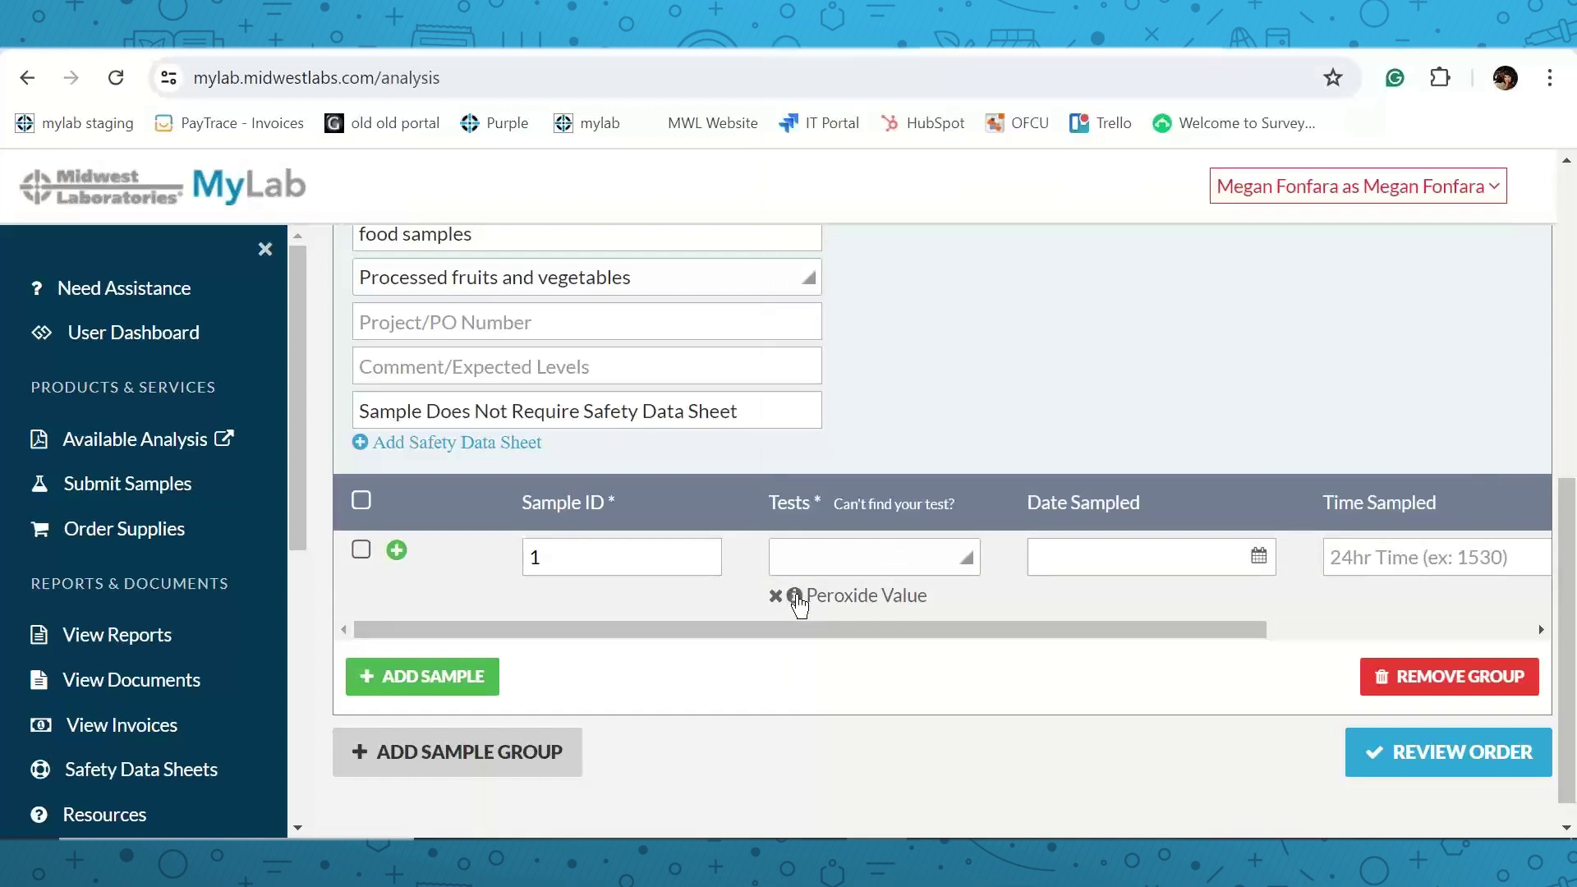
left_click(795, 596)
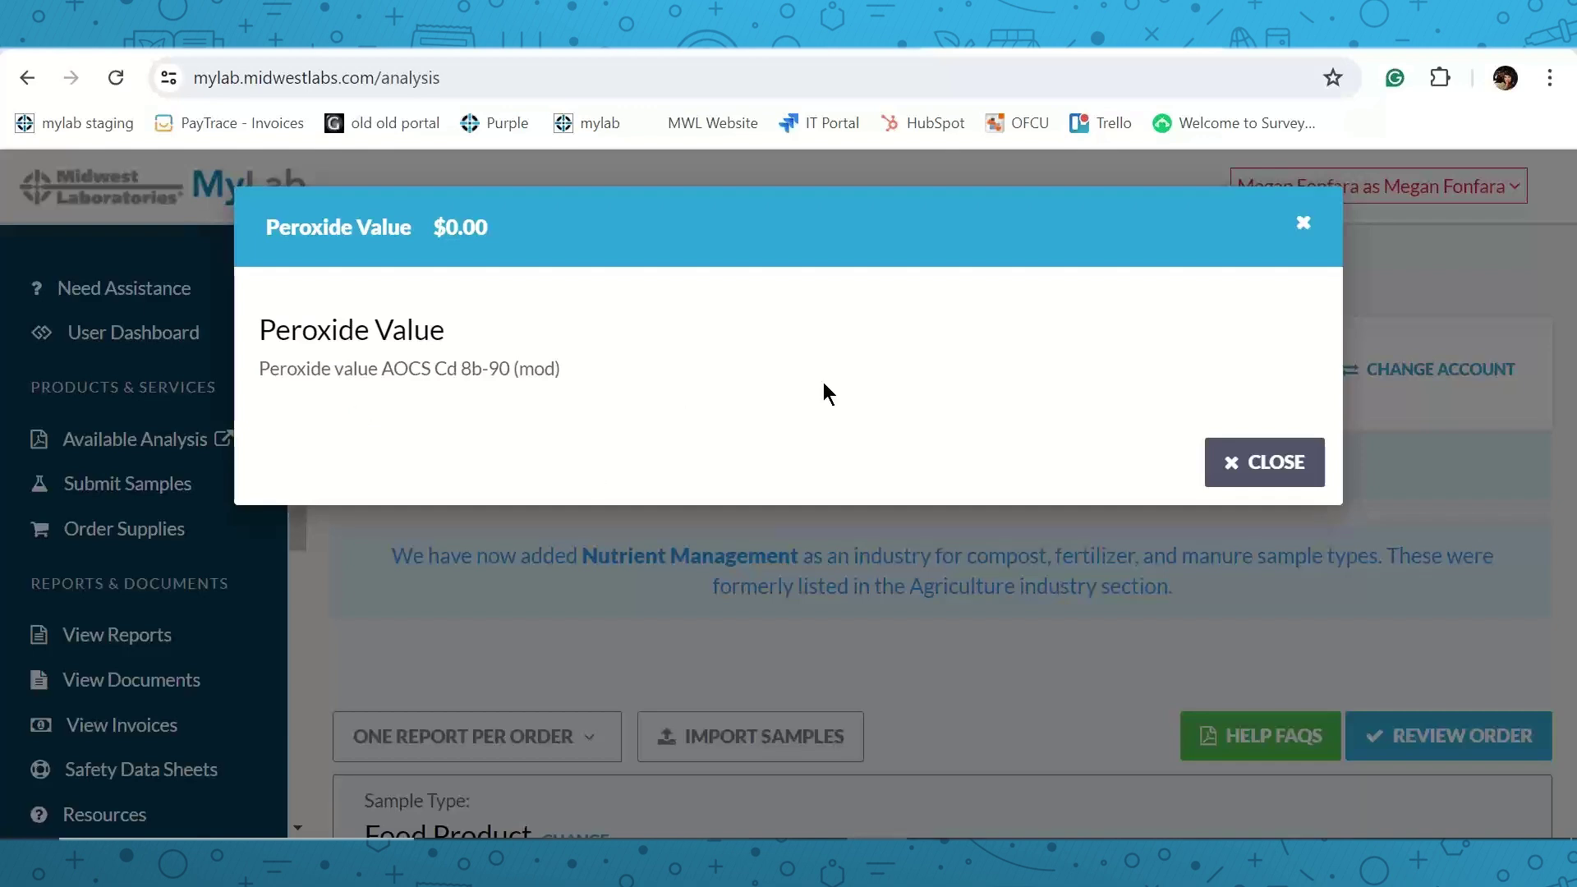
Close the Peroxide Value details and add TBA as sample 1's second test.
left_click(1229, 457)
scroll(1002, 443, "down", 8)
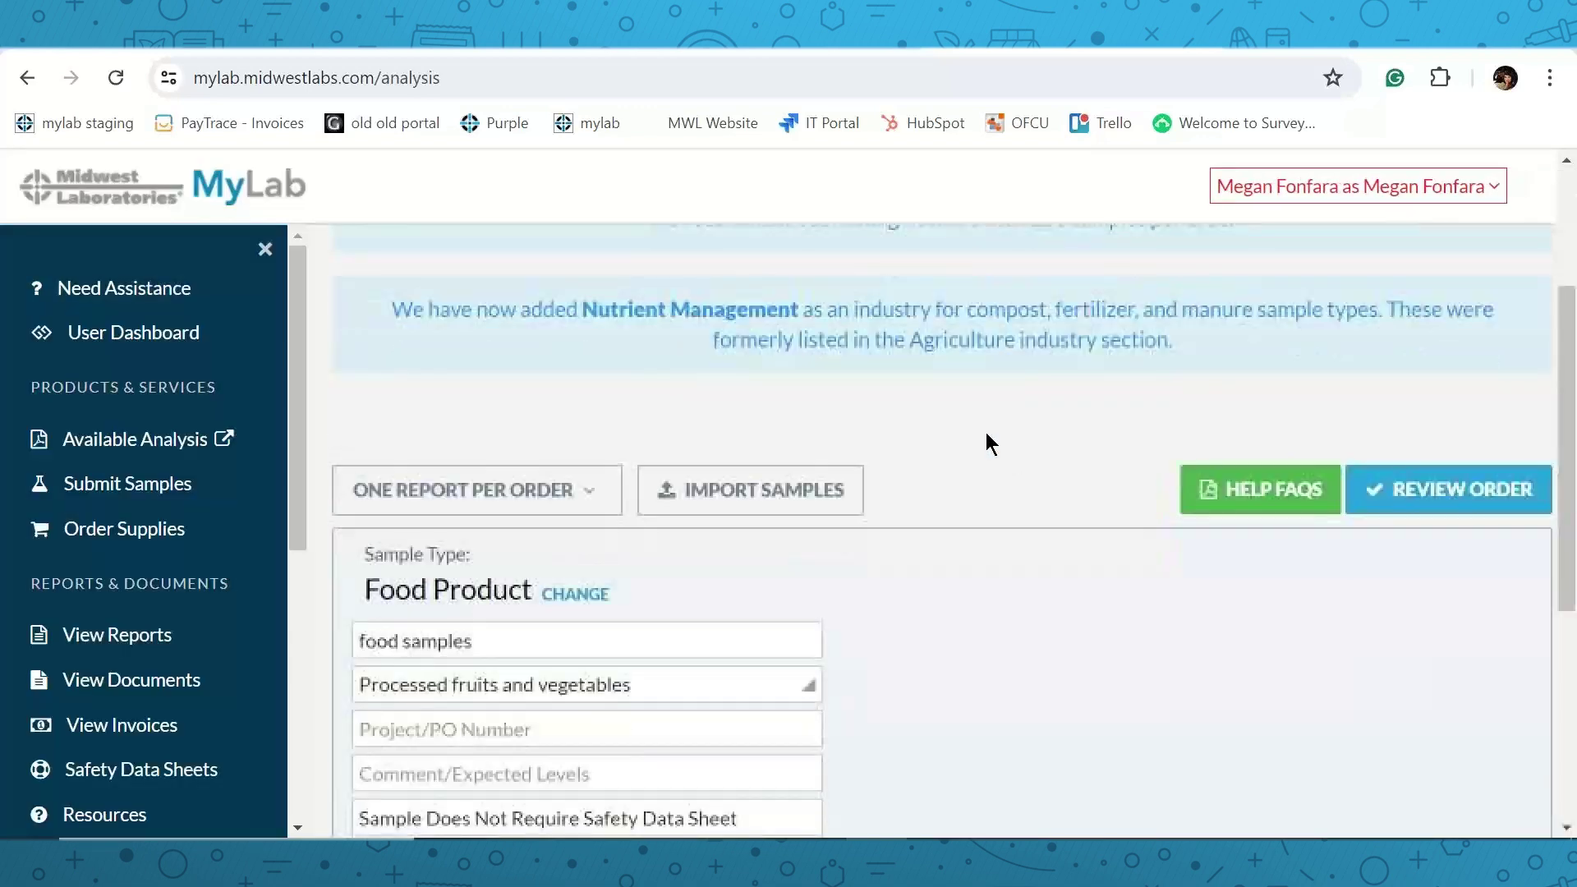
left_click(880, 588)
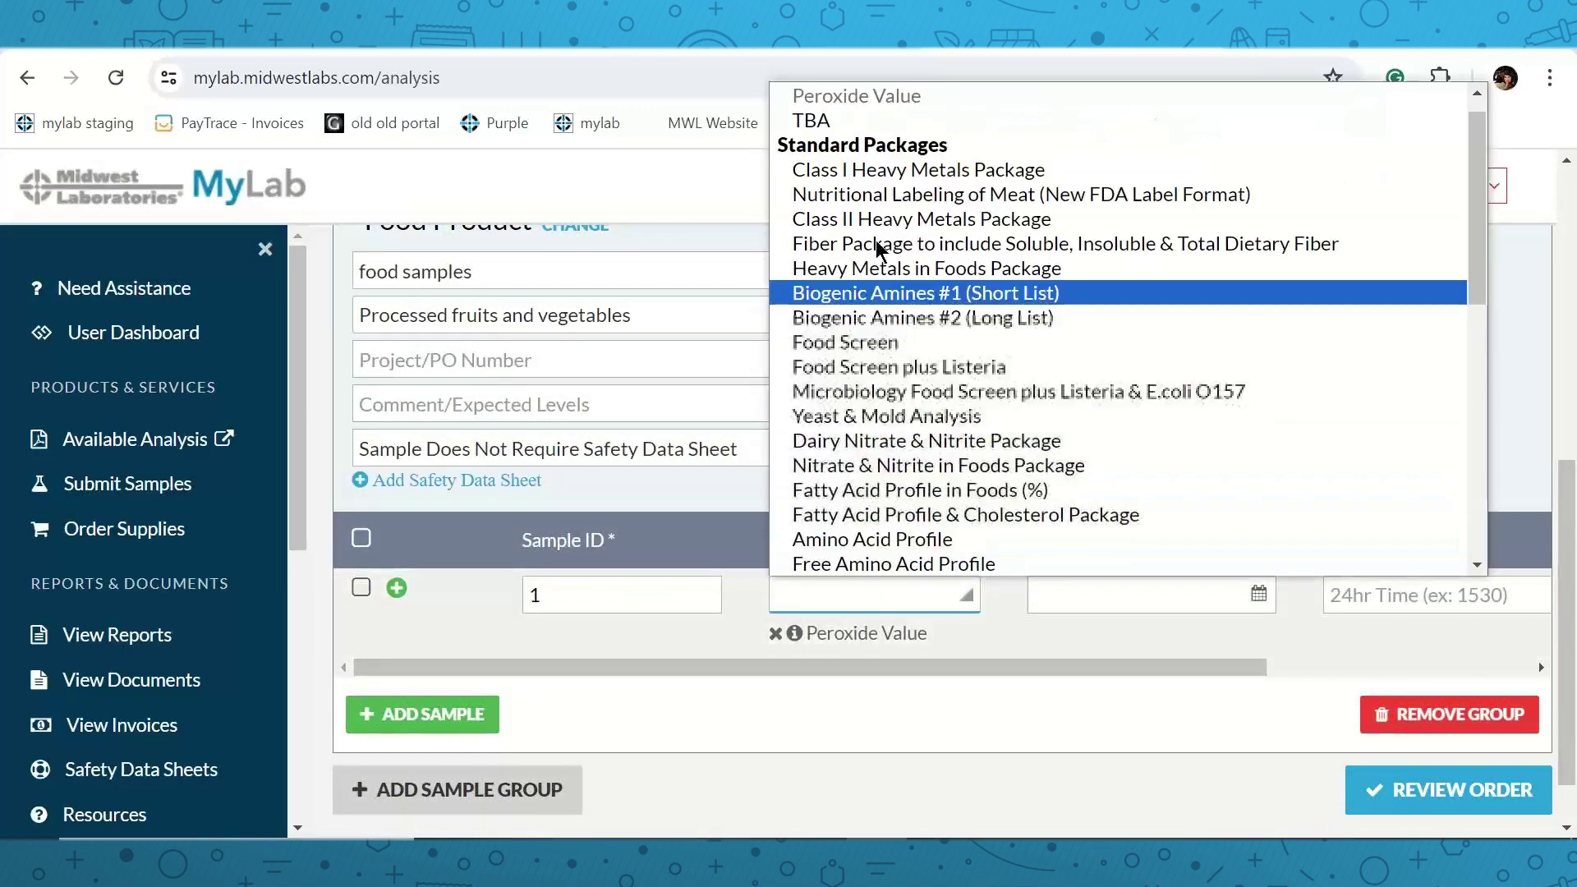
left_click(869, 124)
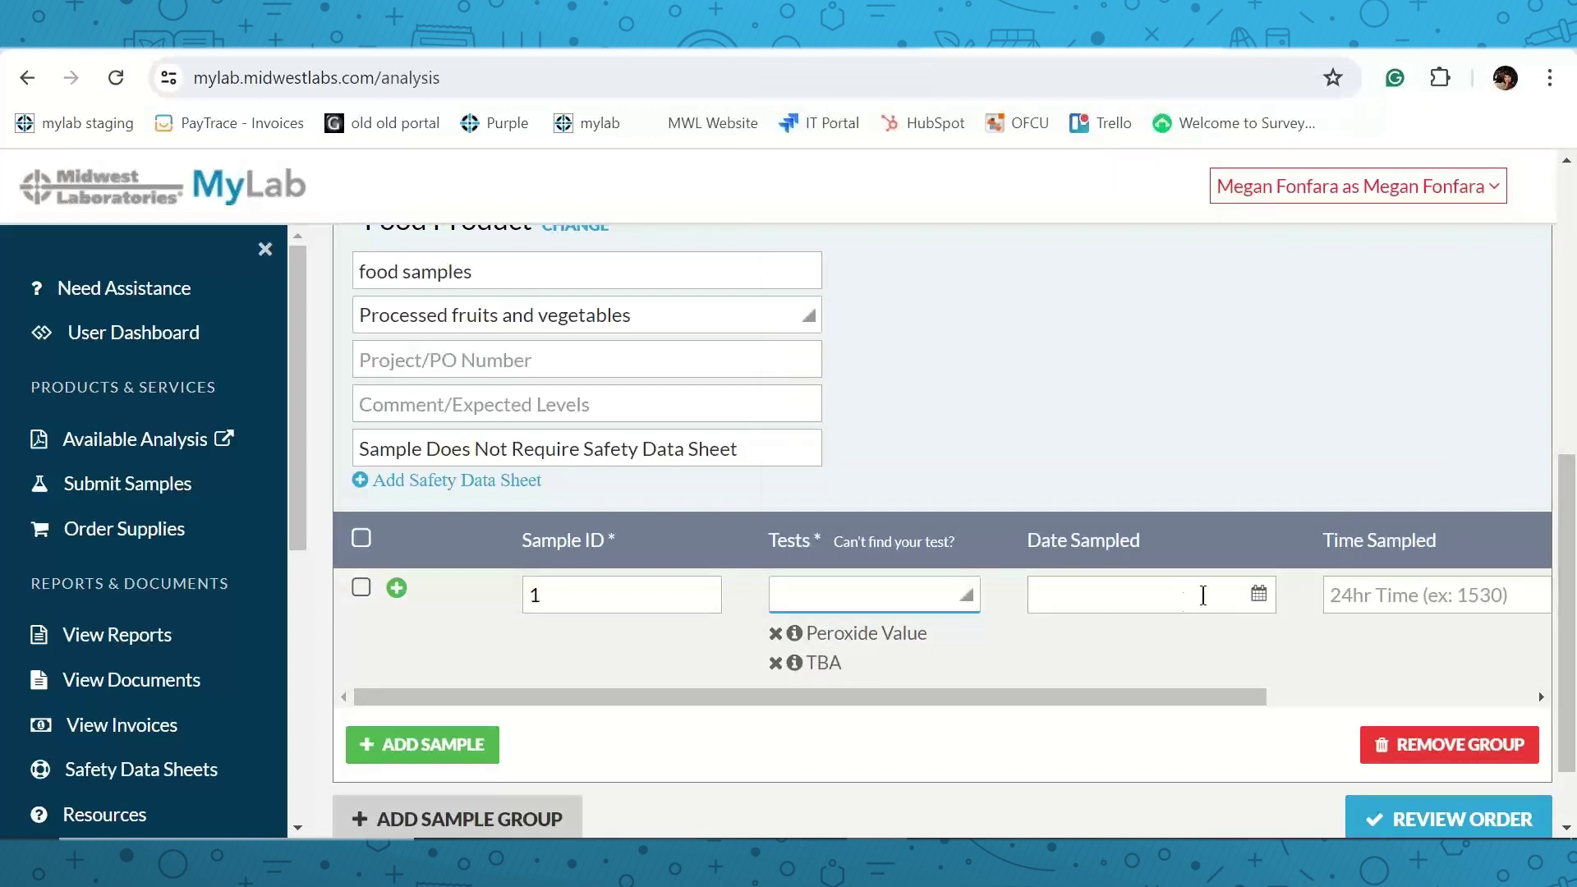
left_click(1260, 596)
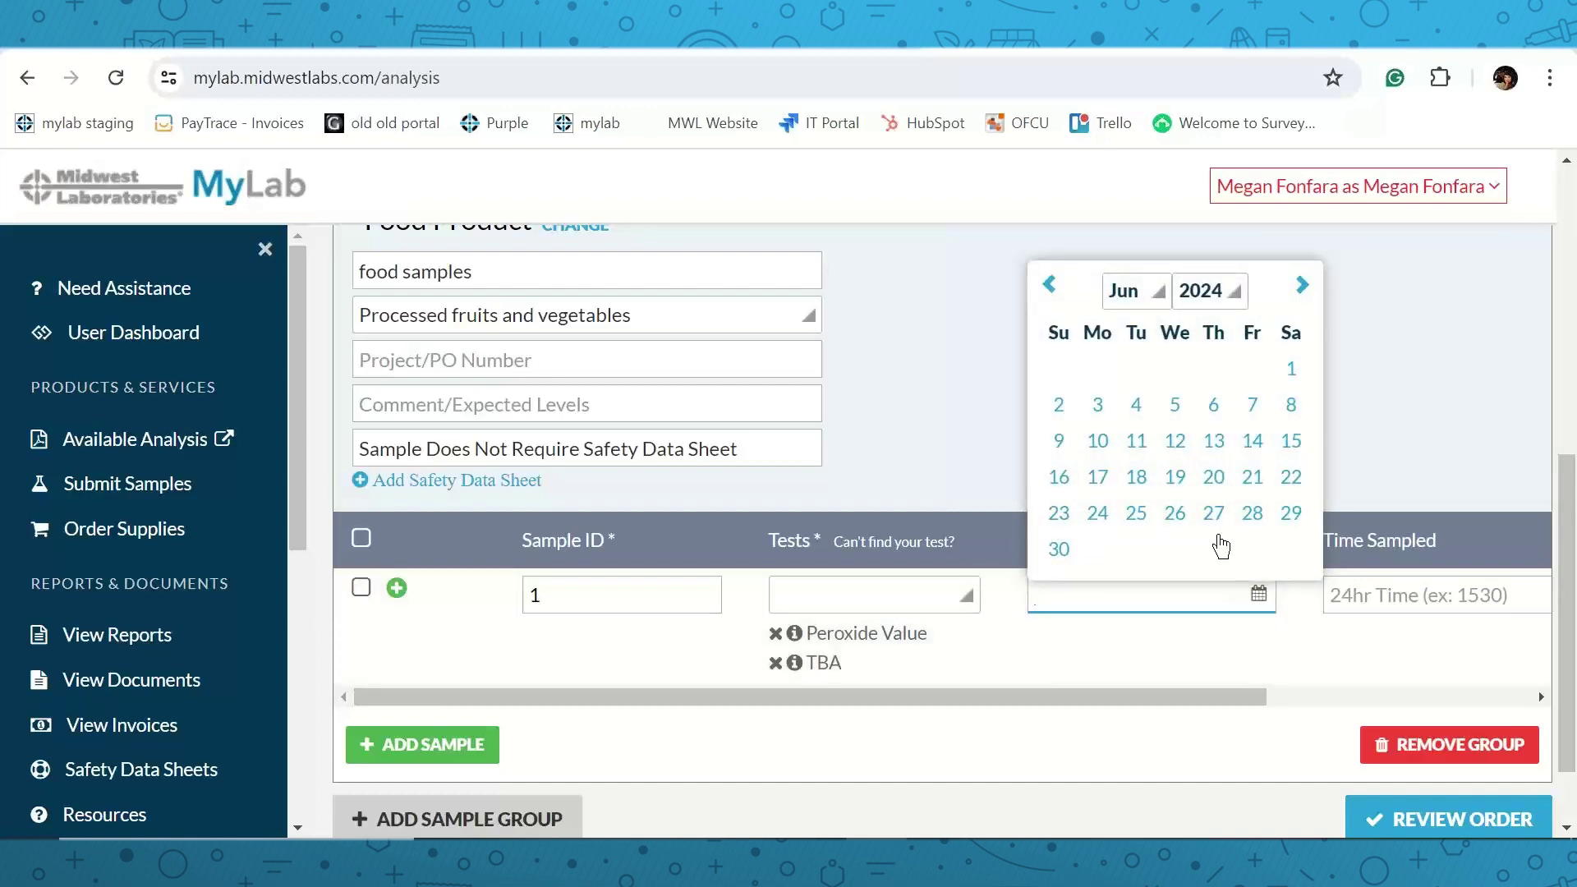
Set sample 1's sampling date to 2024-06-20, leaving the sampling time blank.
left_click(1215, 476)
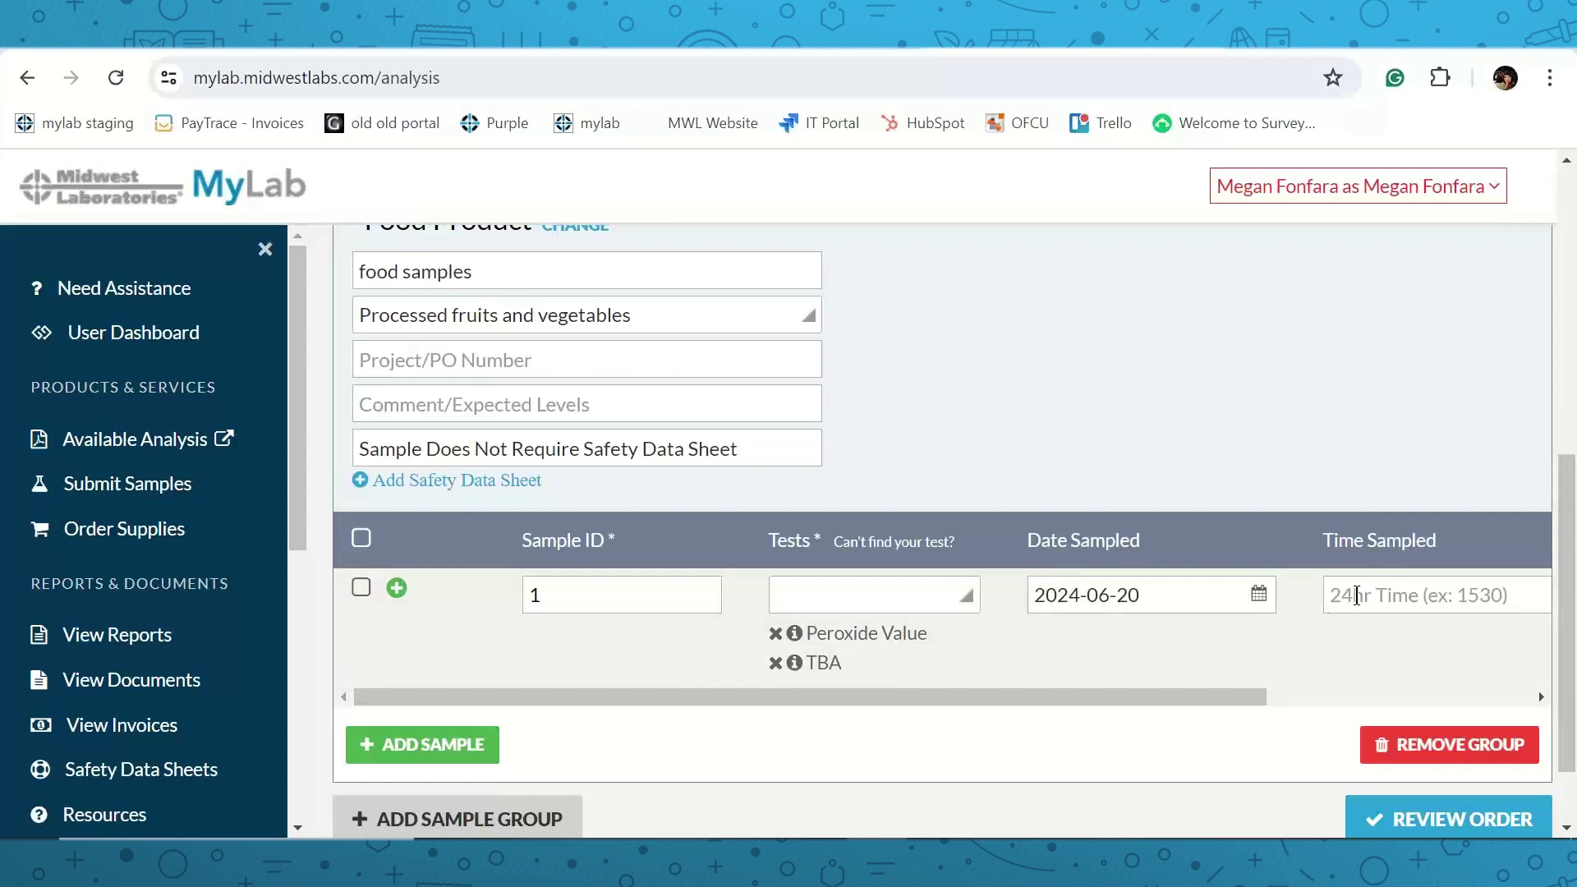
left_click_drag(1113, 694, 1183, 690)
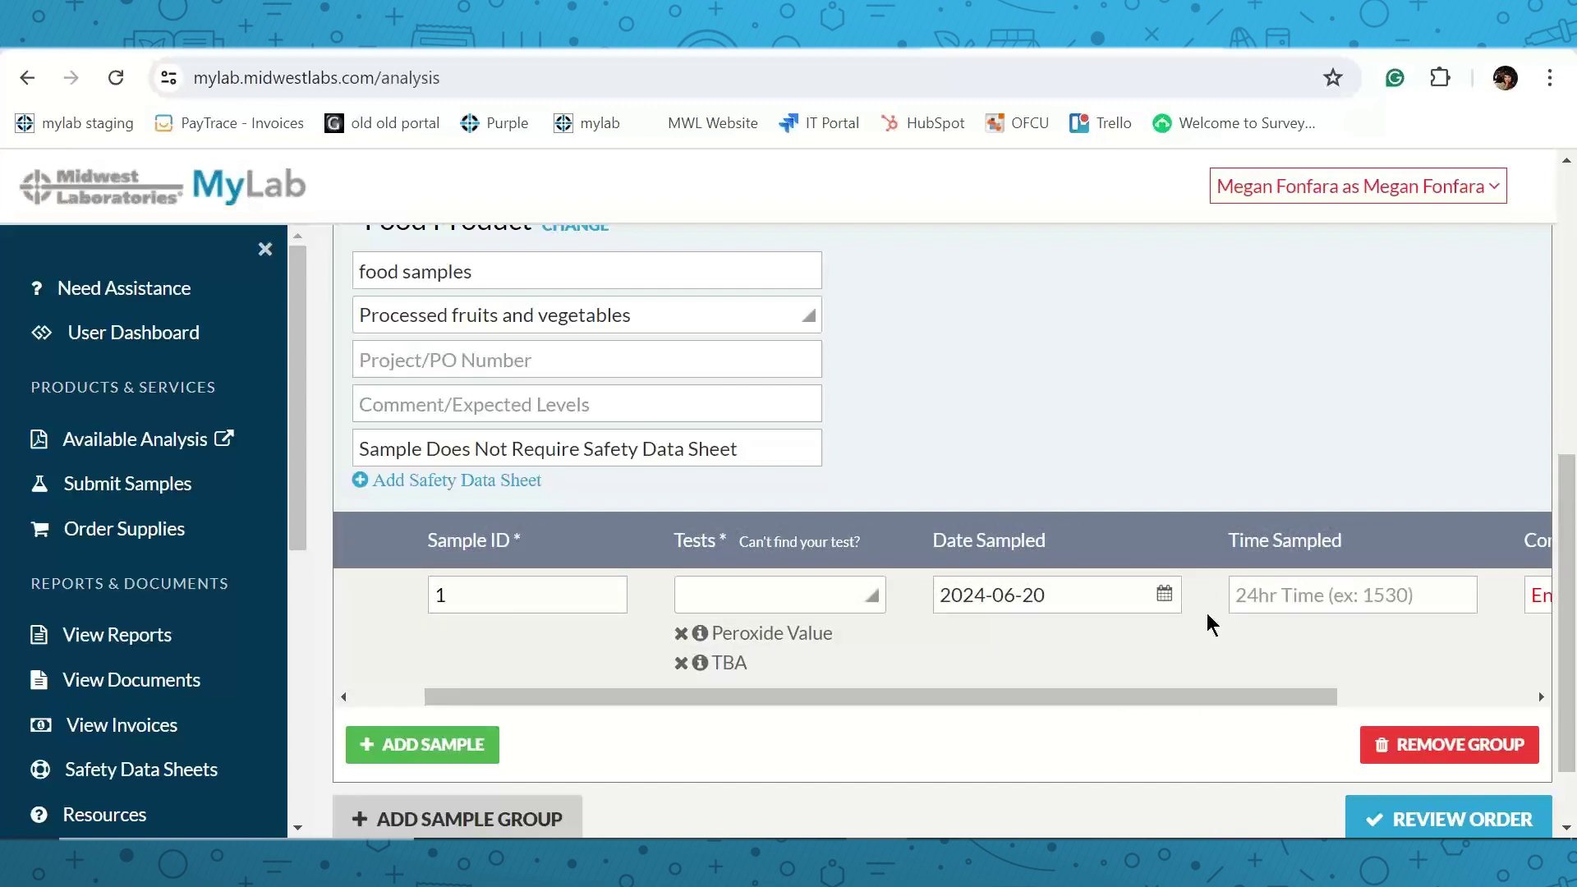
left_click(1344, 597)
type("2:14")
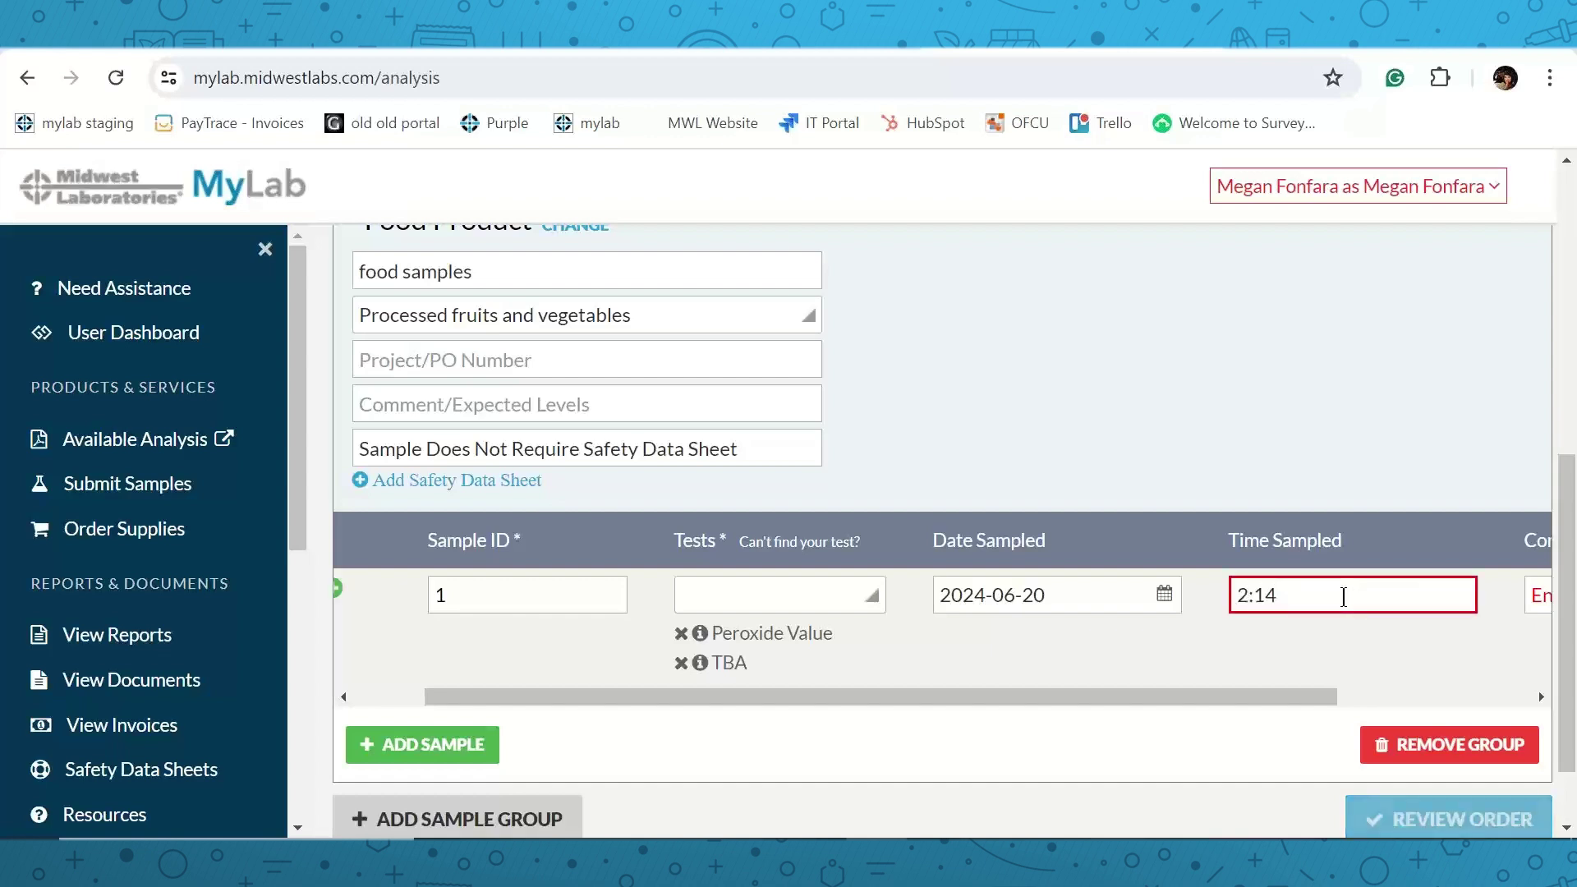
left_click_drag(1132, 697, 926, 699)
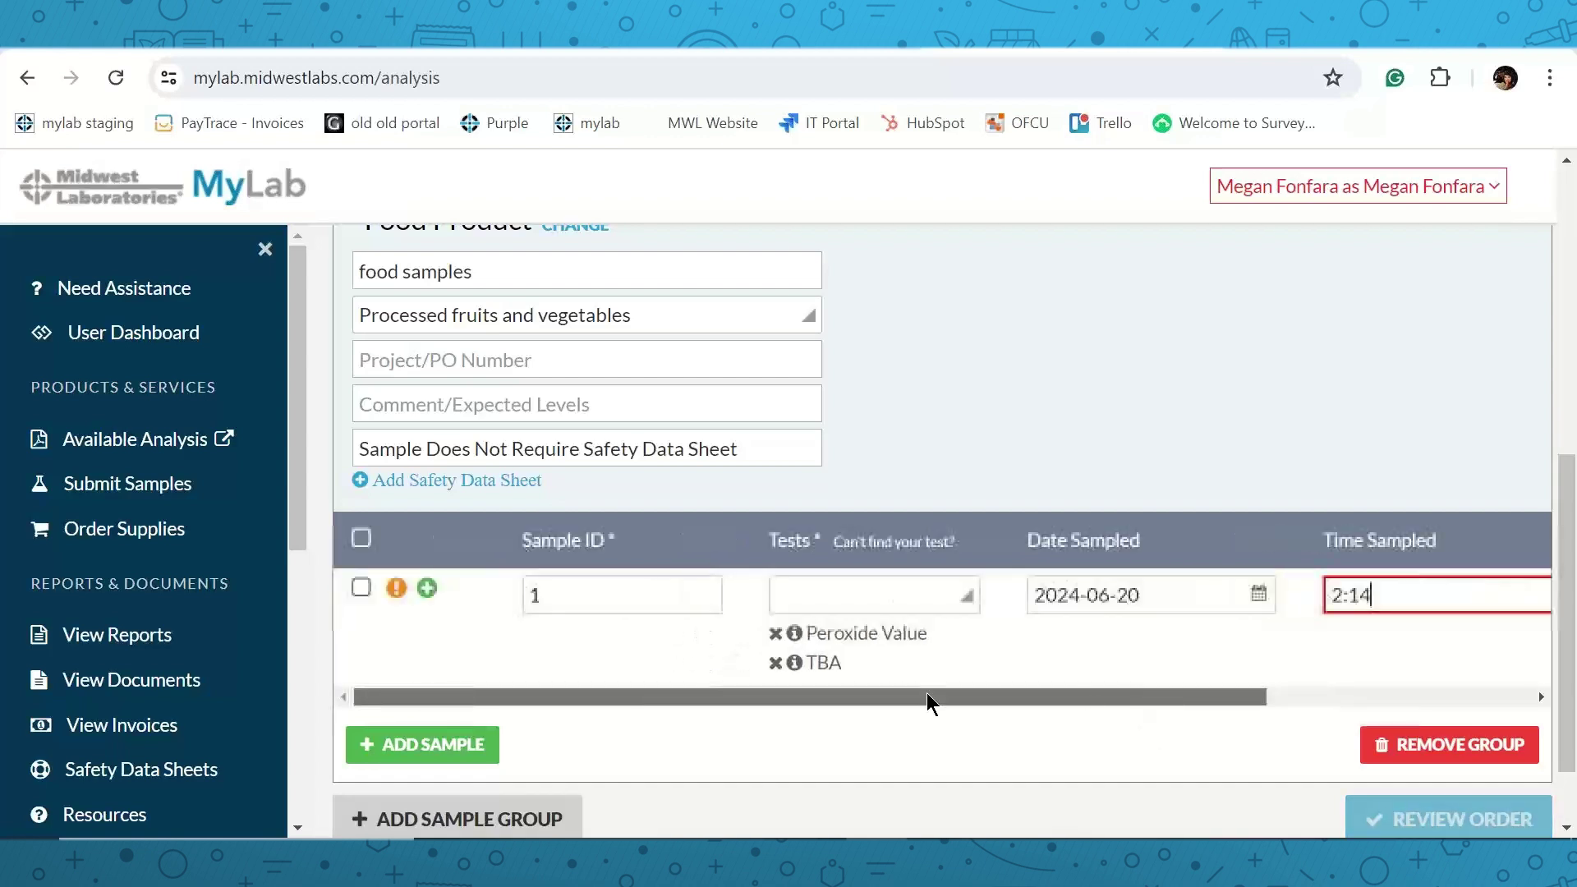
left_click_drag(634, 697, 829, 696)
left_click_drag(1135, 594, 1017, 598)
key("BackSpace")
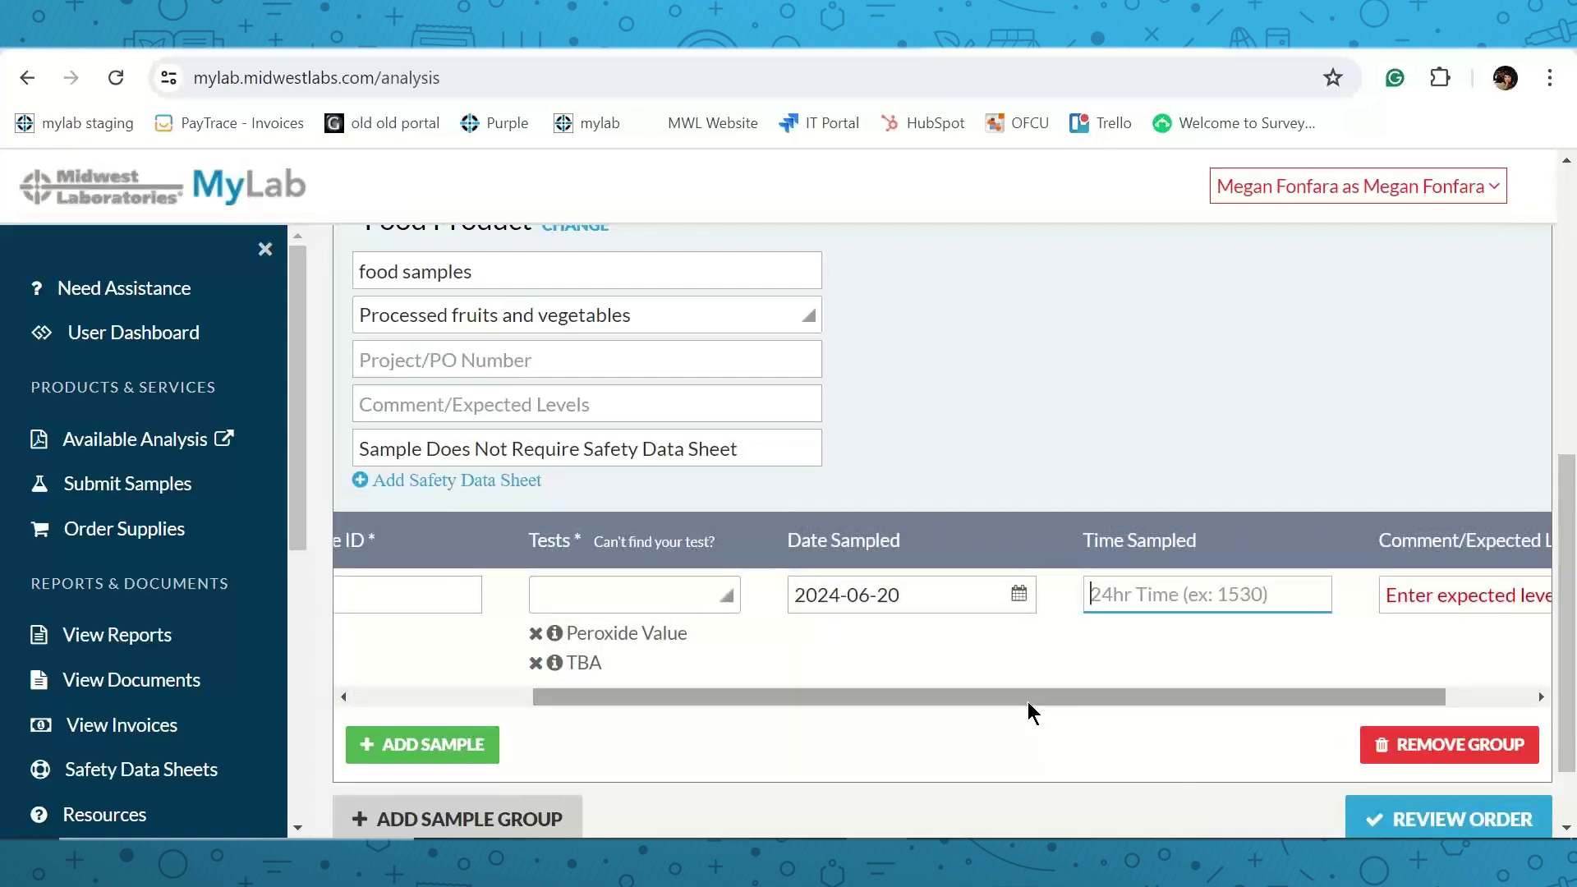
Bring up the Additional Samples prompt for copying sample 1.
left_click_drag(1022, 697, 1310, 643)
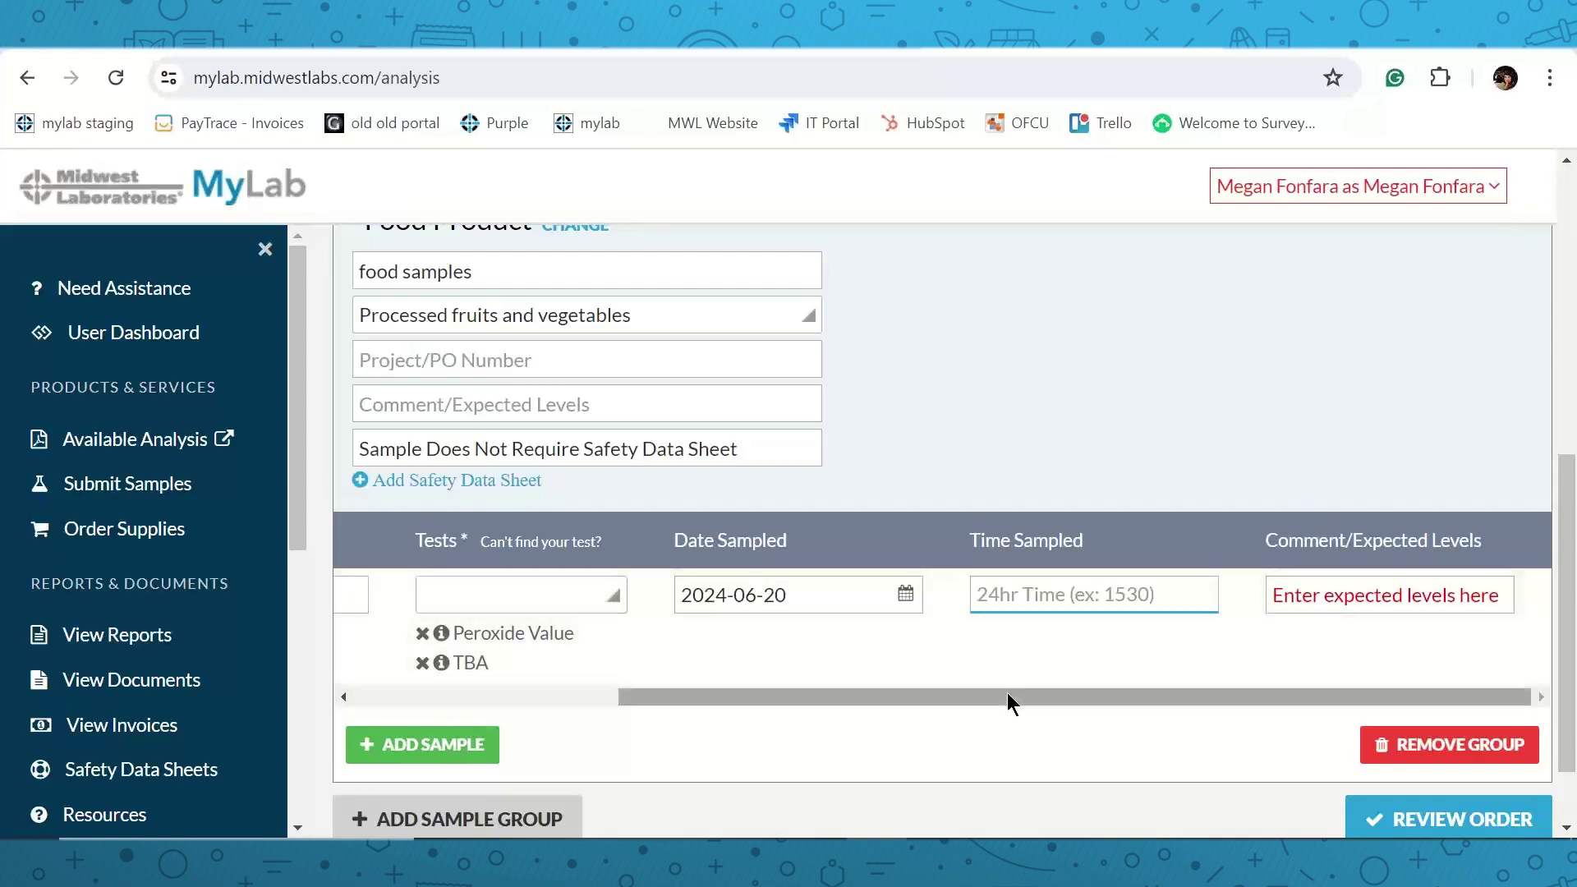
left_click_drag(993, 696, 559, 657)
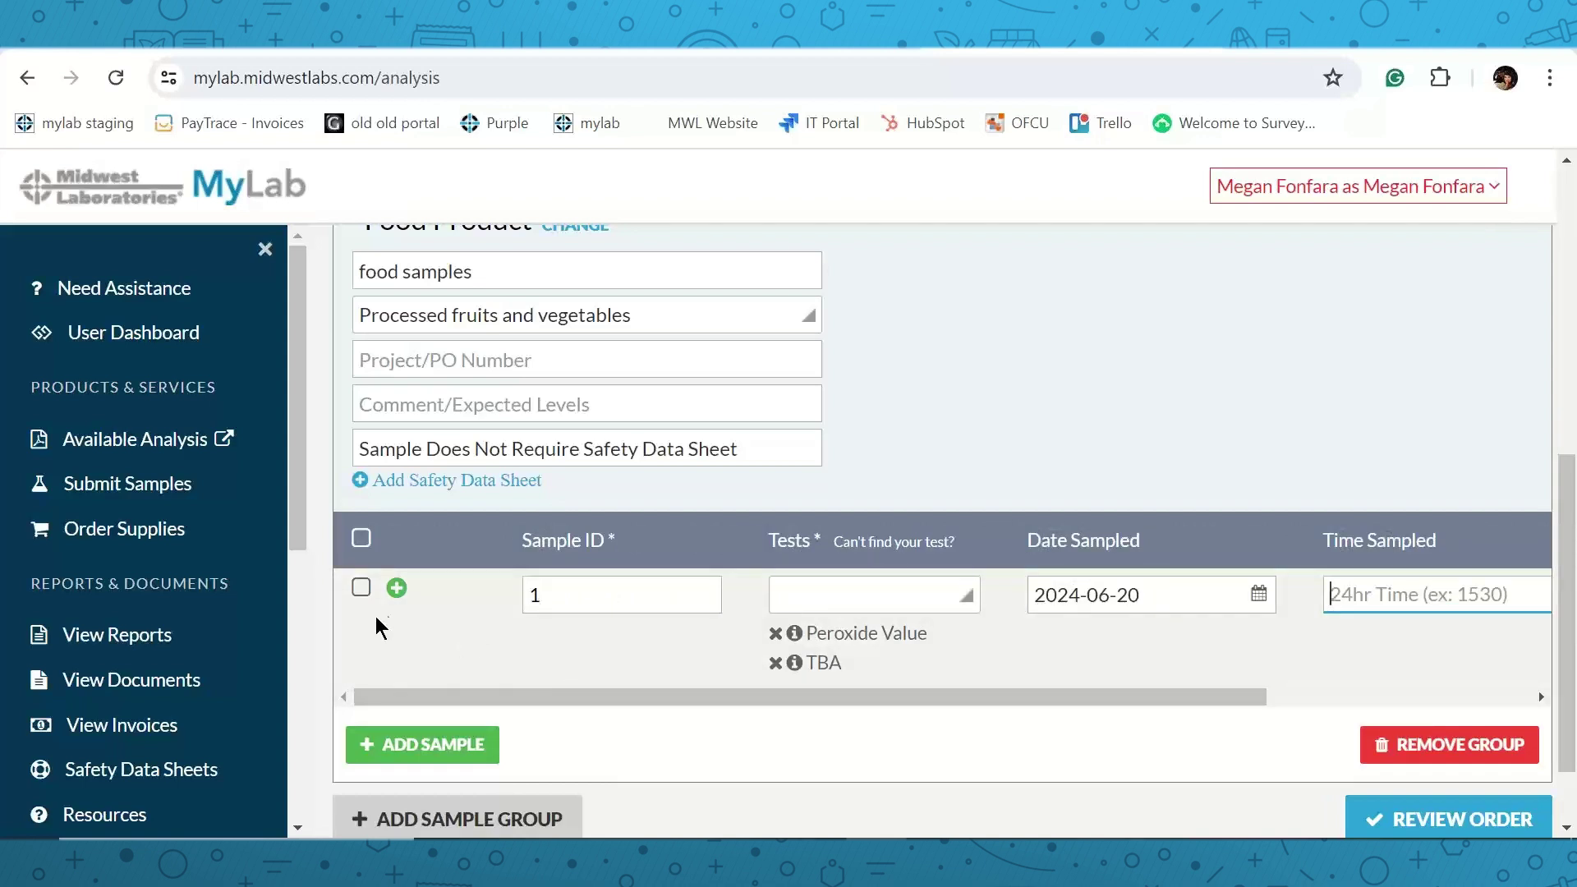
left_click(396, 589)
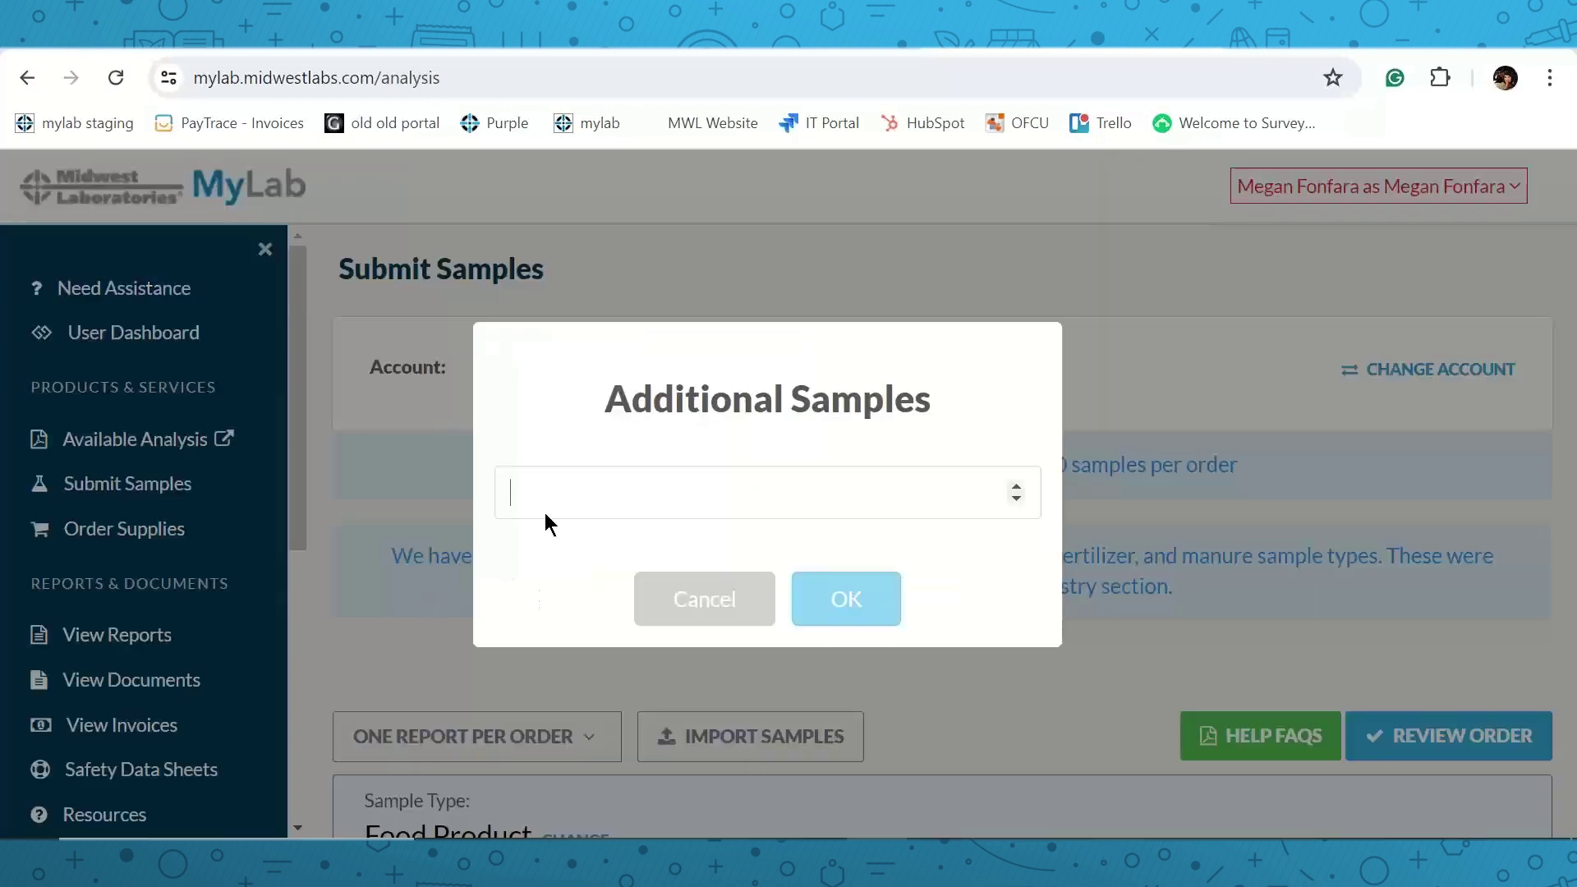
Add 3 additional copies of sample 1, creating samples 2–4.
type("3")
left_click(855, 599)
scroll(773, 519, "down", 4)
scroll(770, 499, "down", 6)
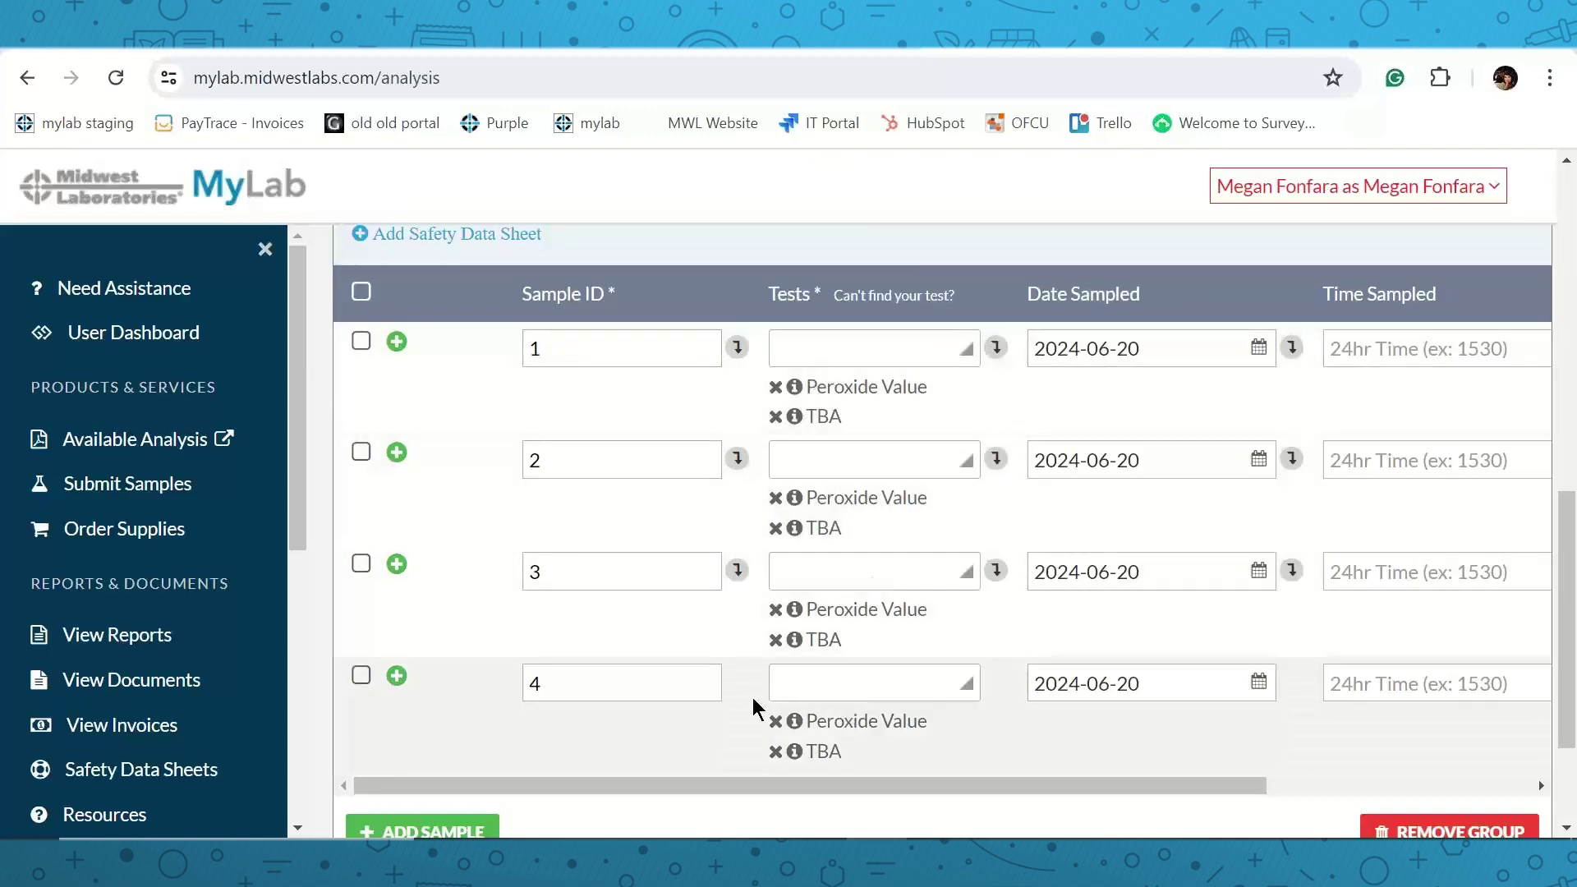
Remove the TBA test from samples 3 and 4, then delete sample 4.
left_click(567, 468)
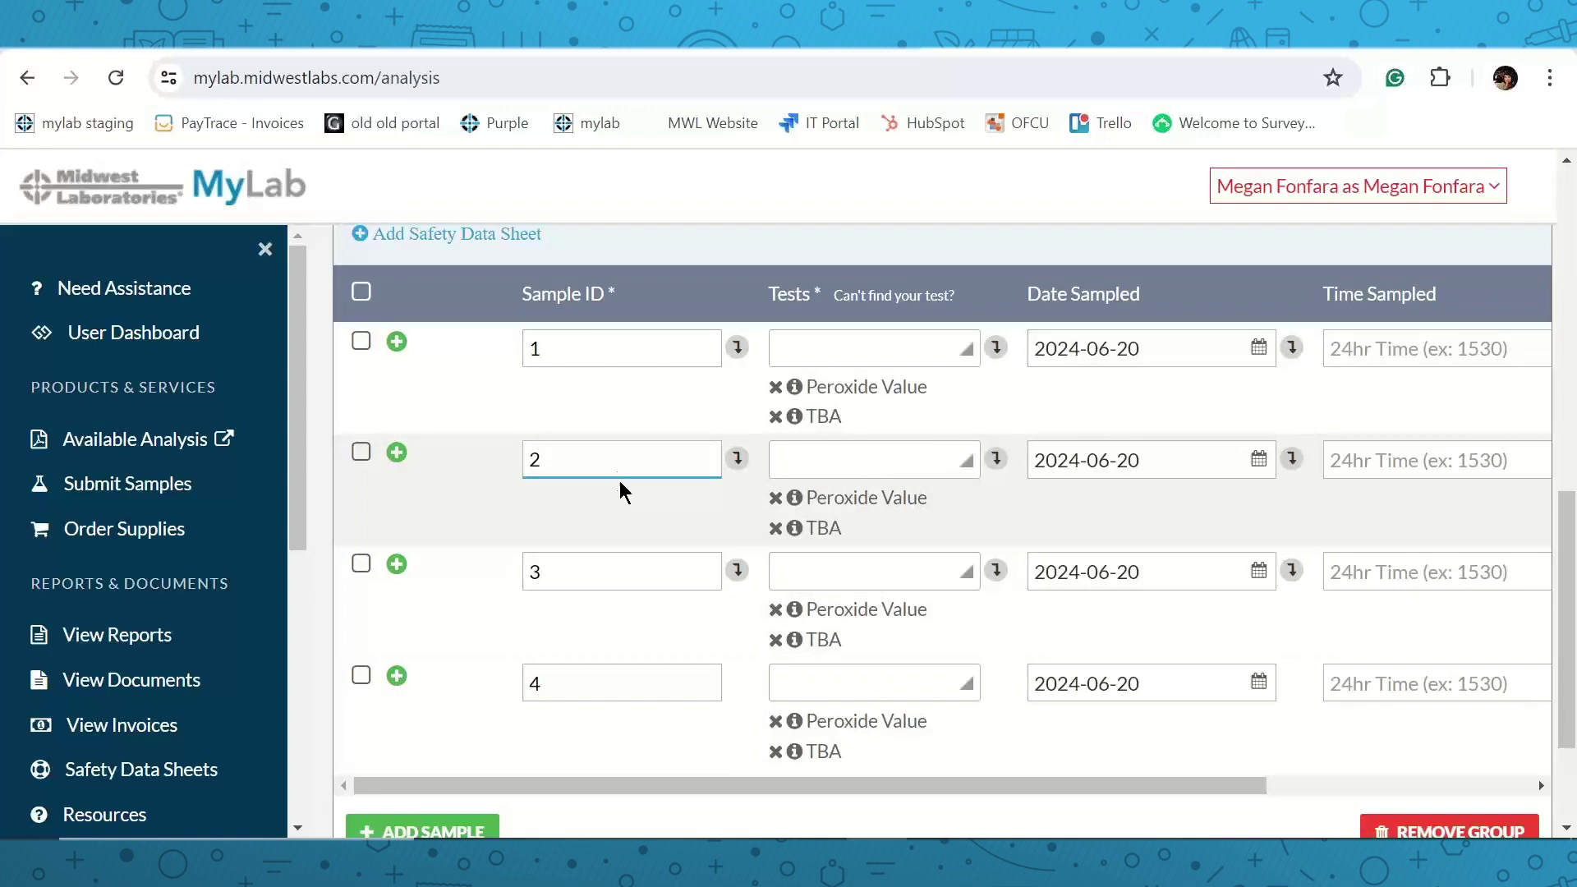
left_click(776, 641)
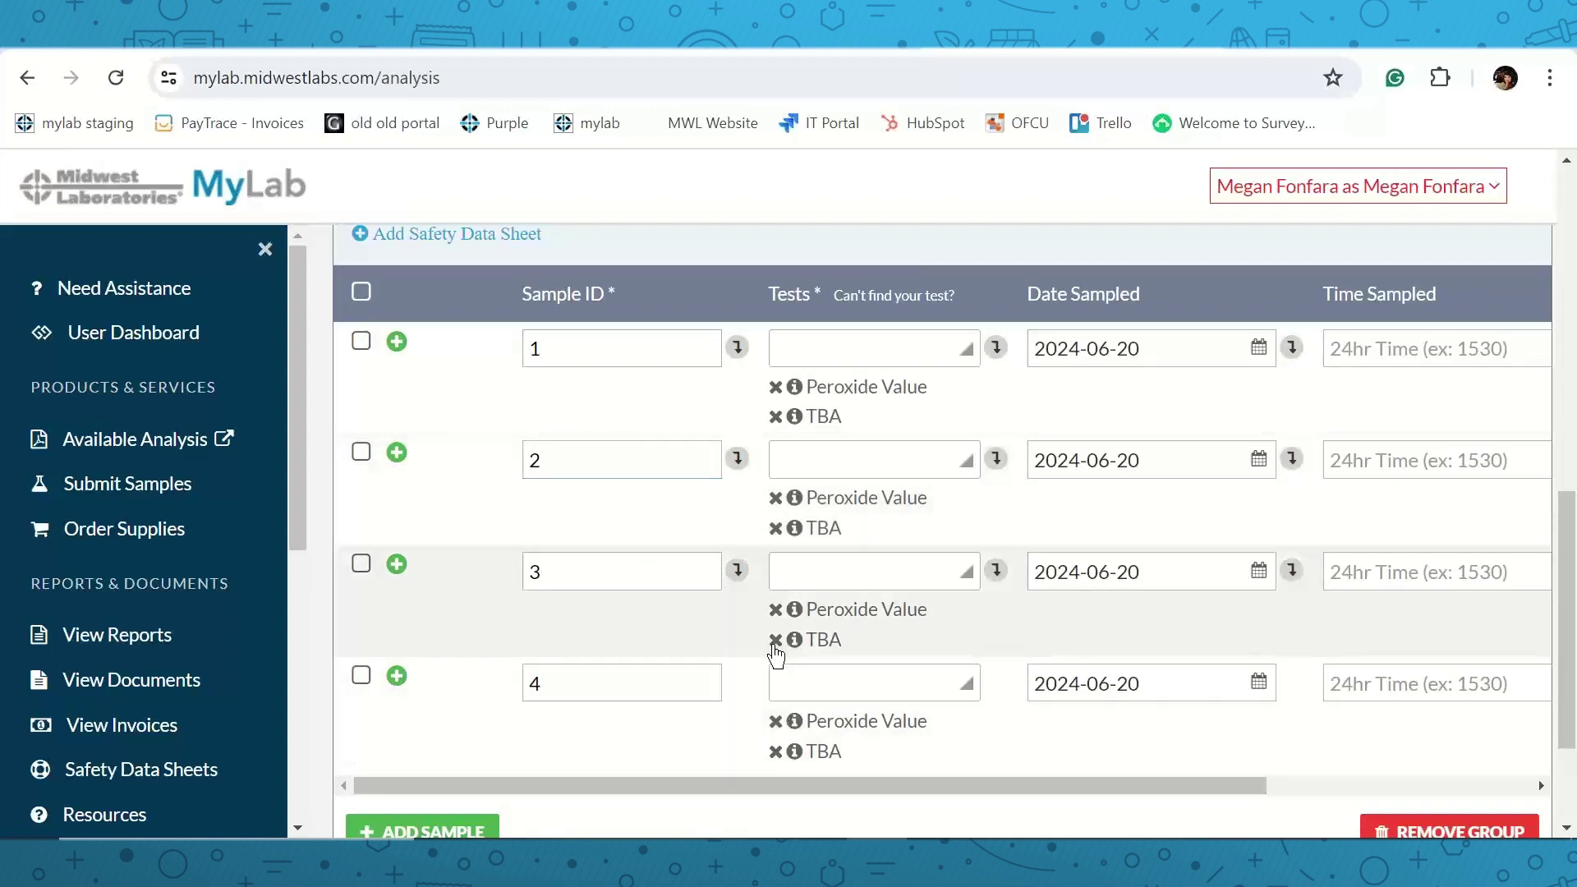
left_click(776, 721)
scroll(739, 615, "down", 2)
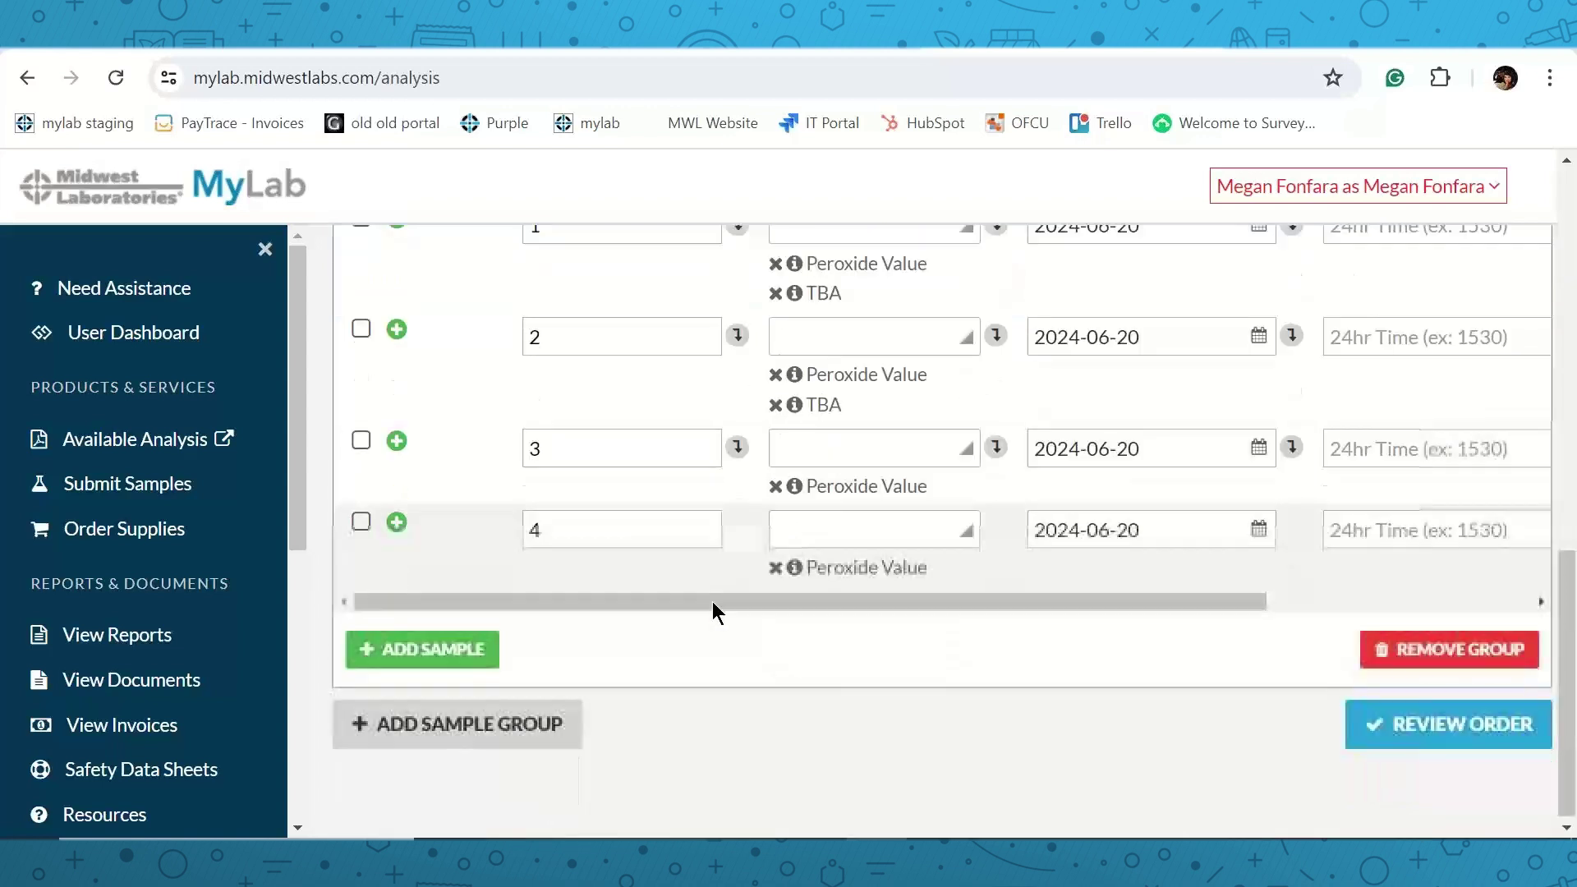
left_click(361, 522)
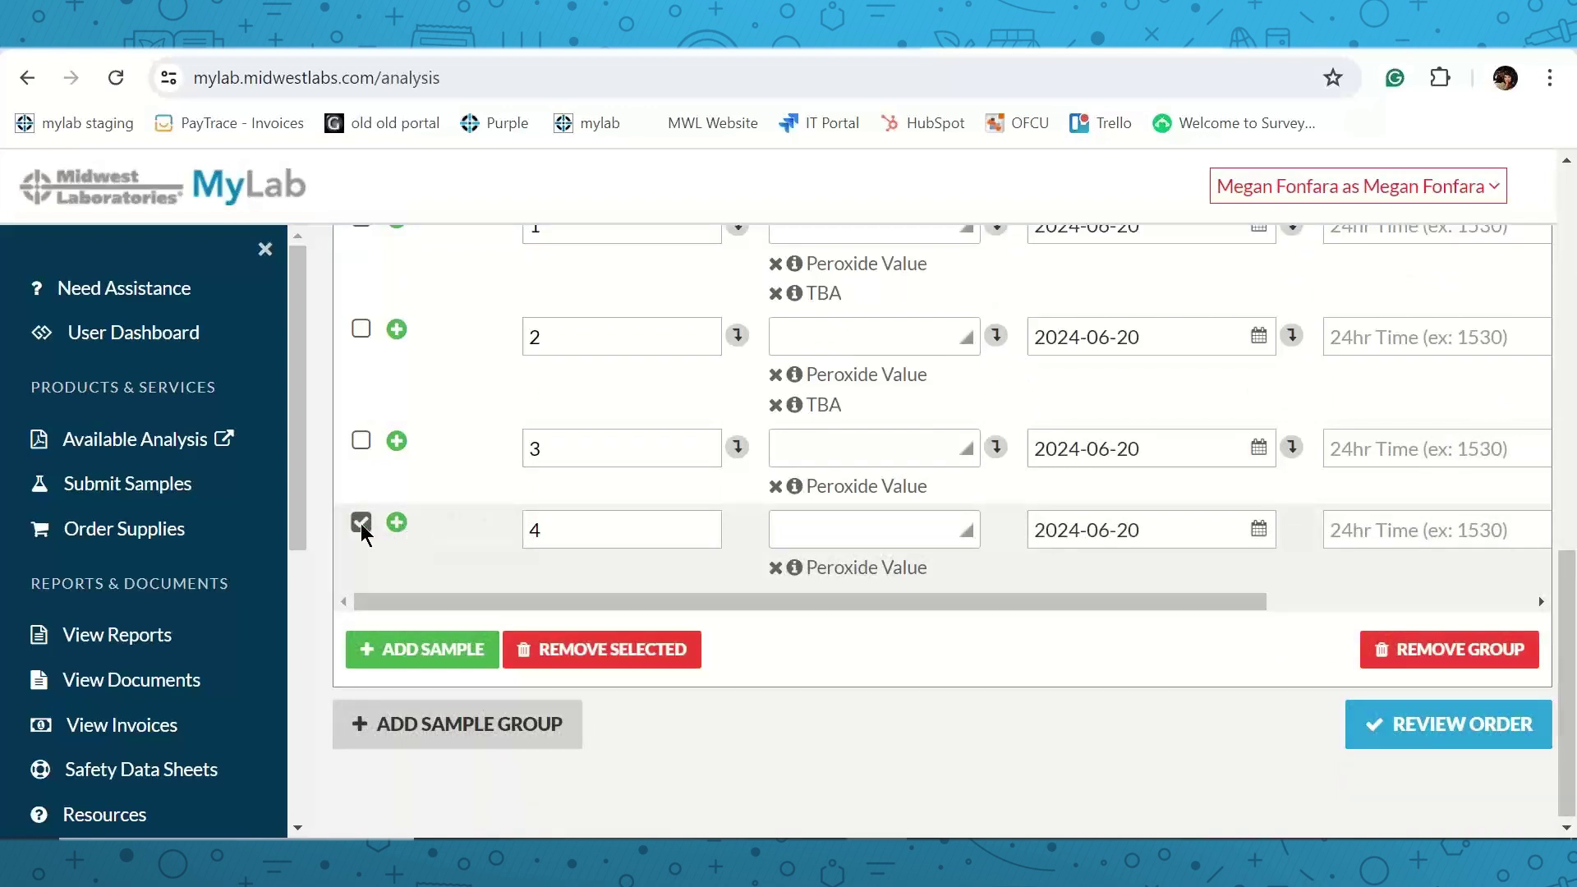
left_click(558, 654)
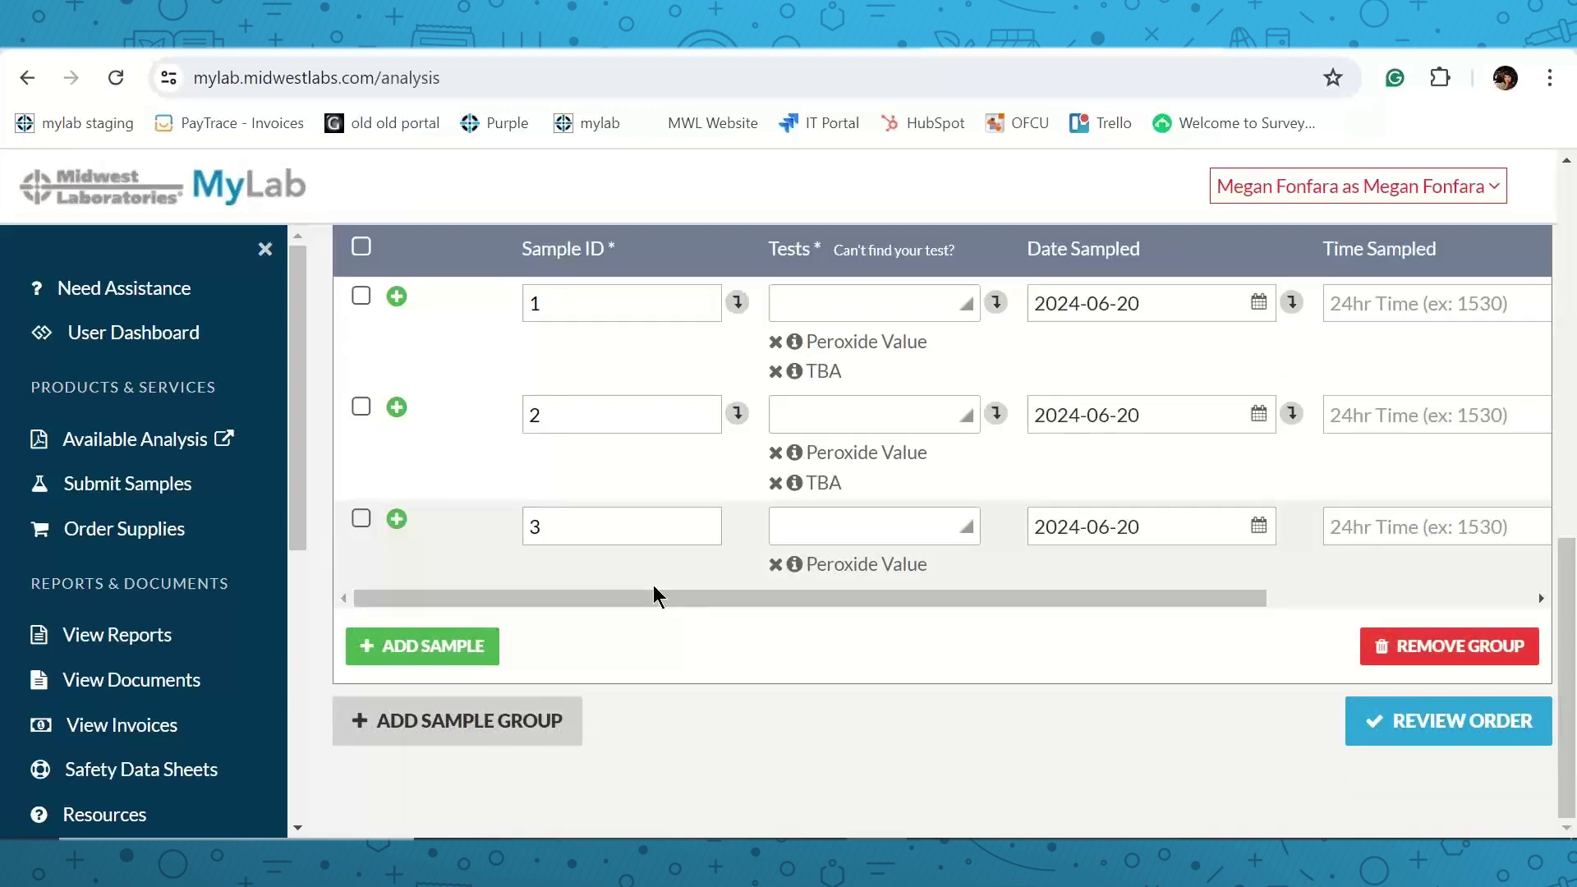
scroll(693, 555, "up", 5)
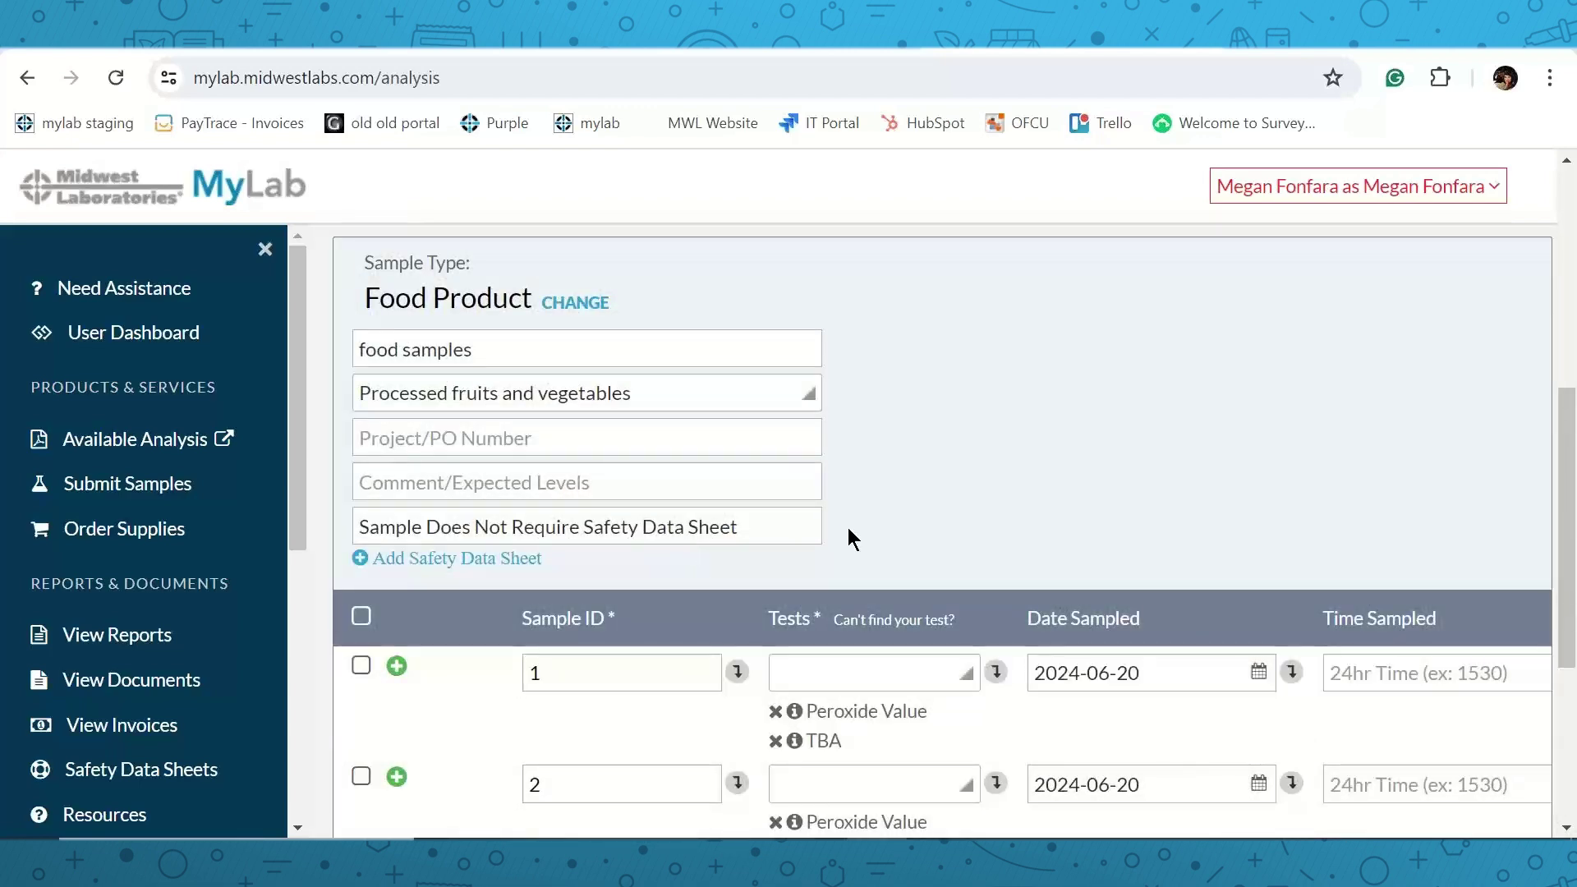
scroll(886, 525, "down", 3)
scroll(908, 526, "down", 1)
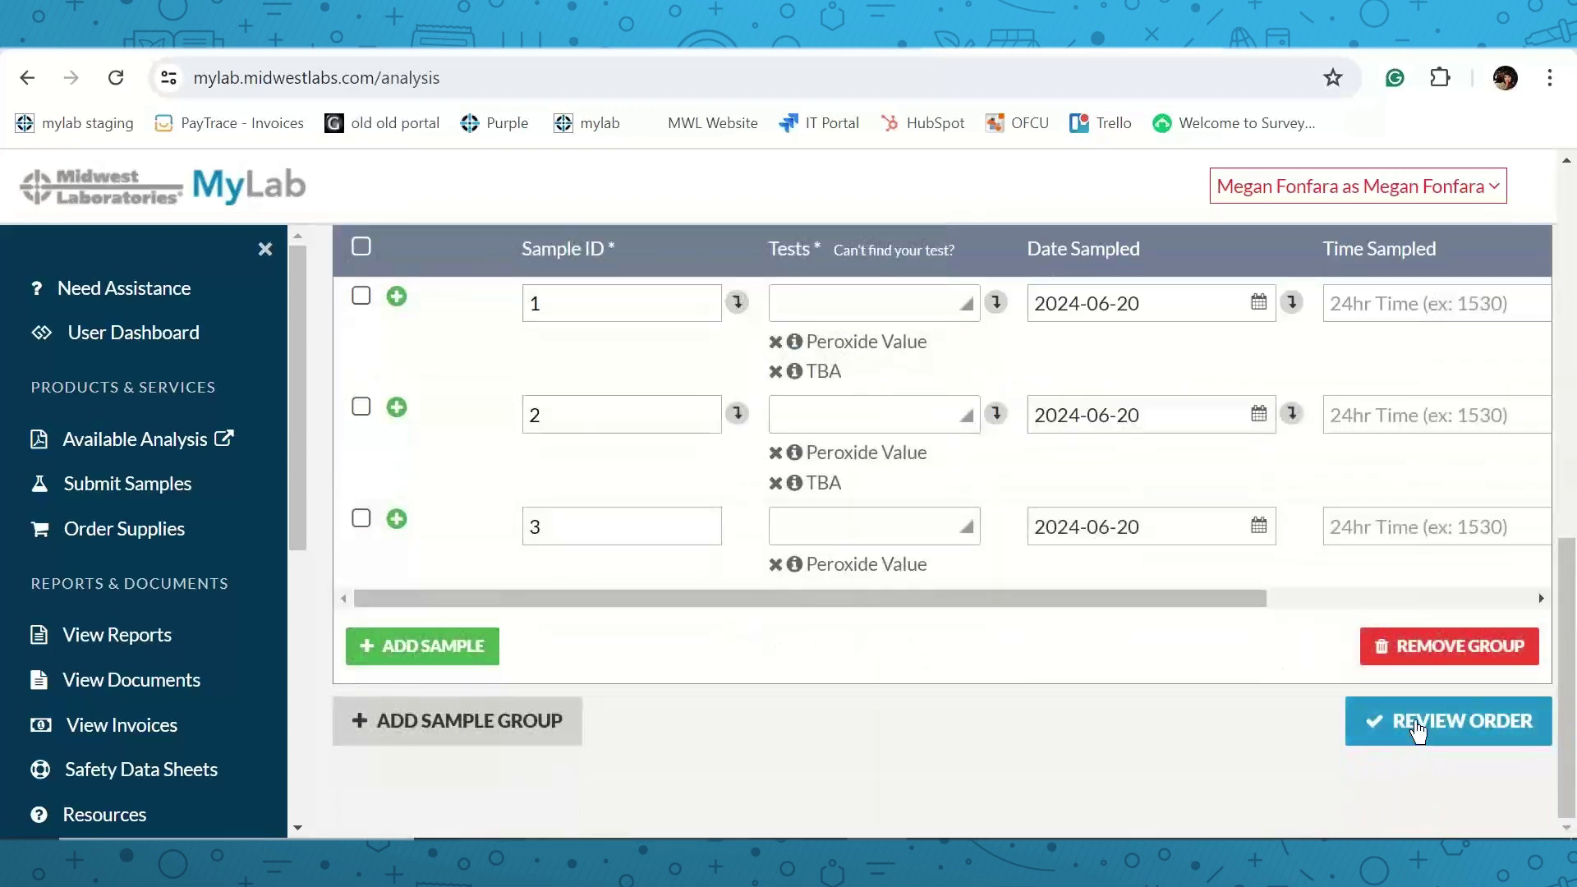
Review the three-sample Food Product order summary and submit it.
left_click(1411, 721)
scroll(1087, 587, "up", 6)
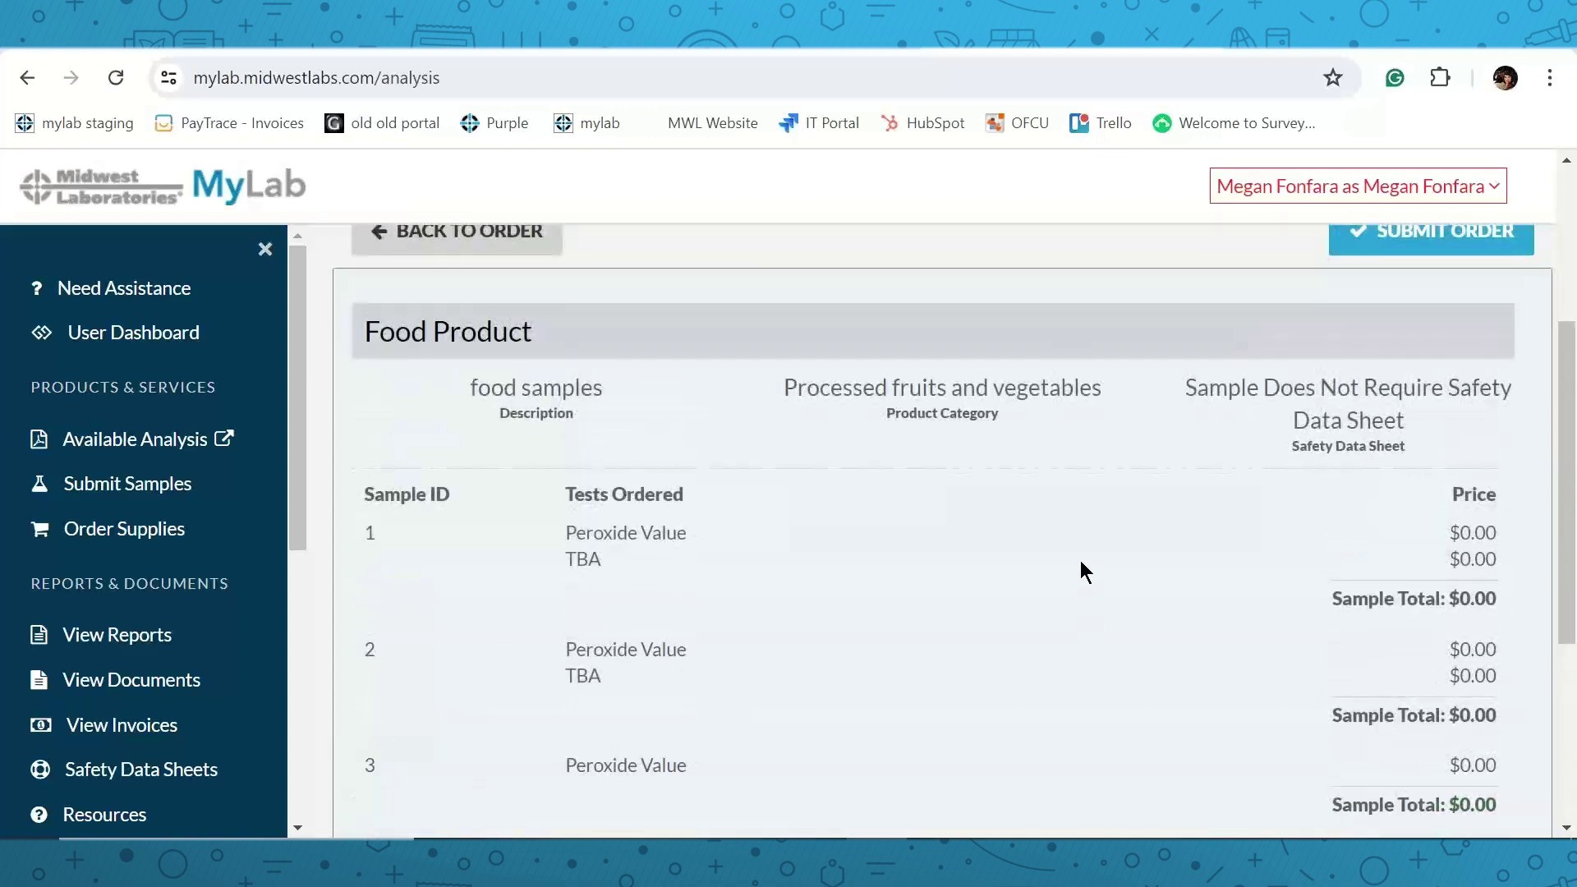
scroll(1086, 557, "down", 5)
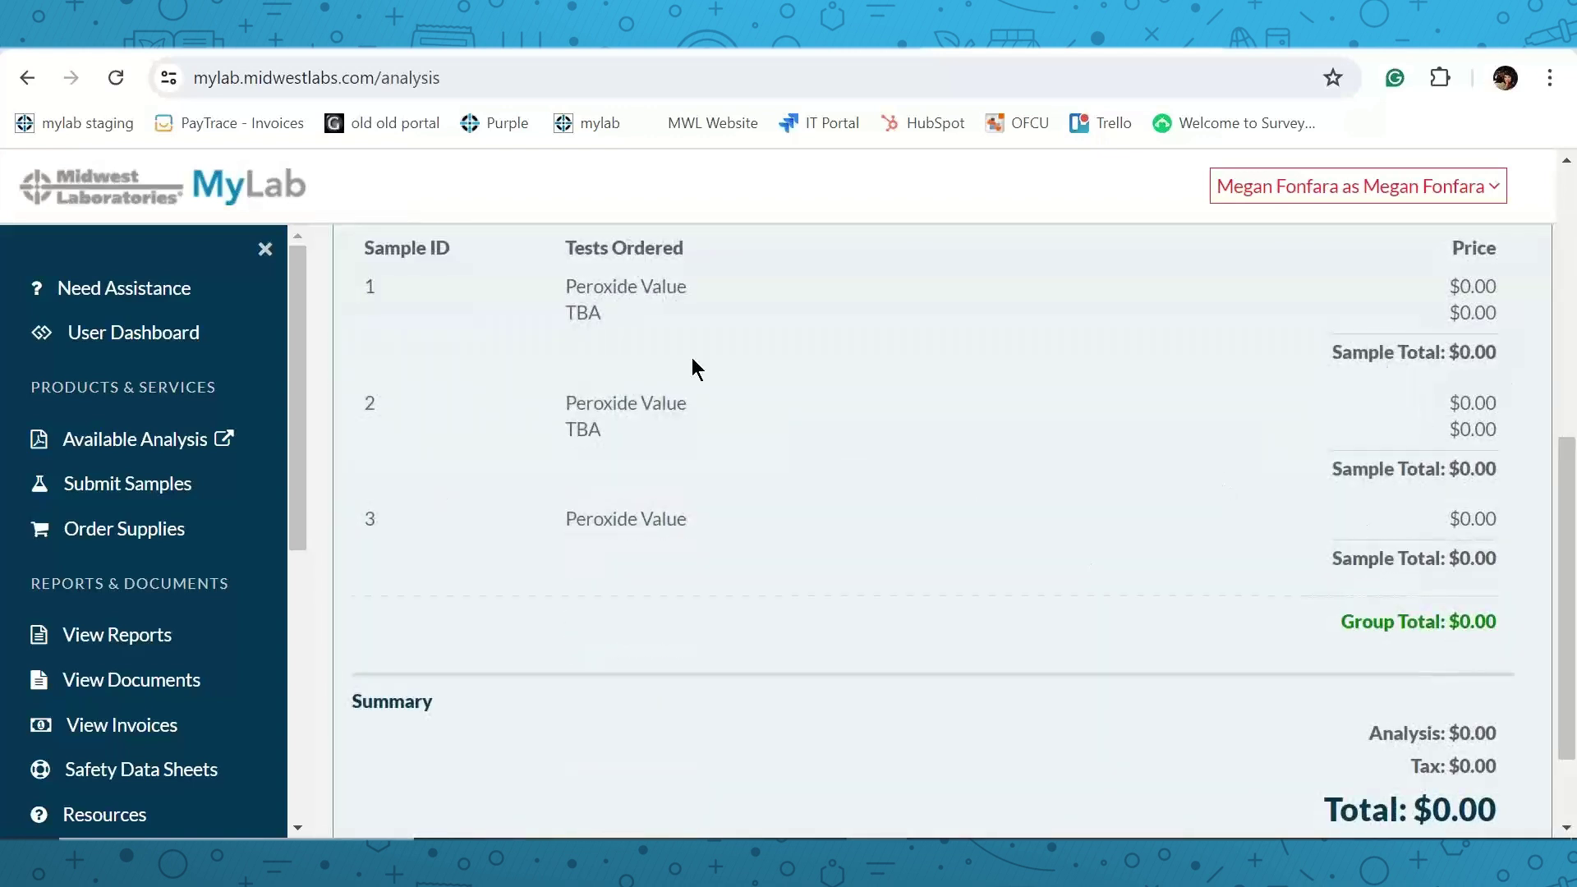
scroll(998, 448, "down", 2)
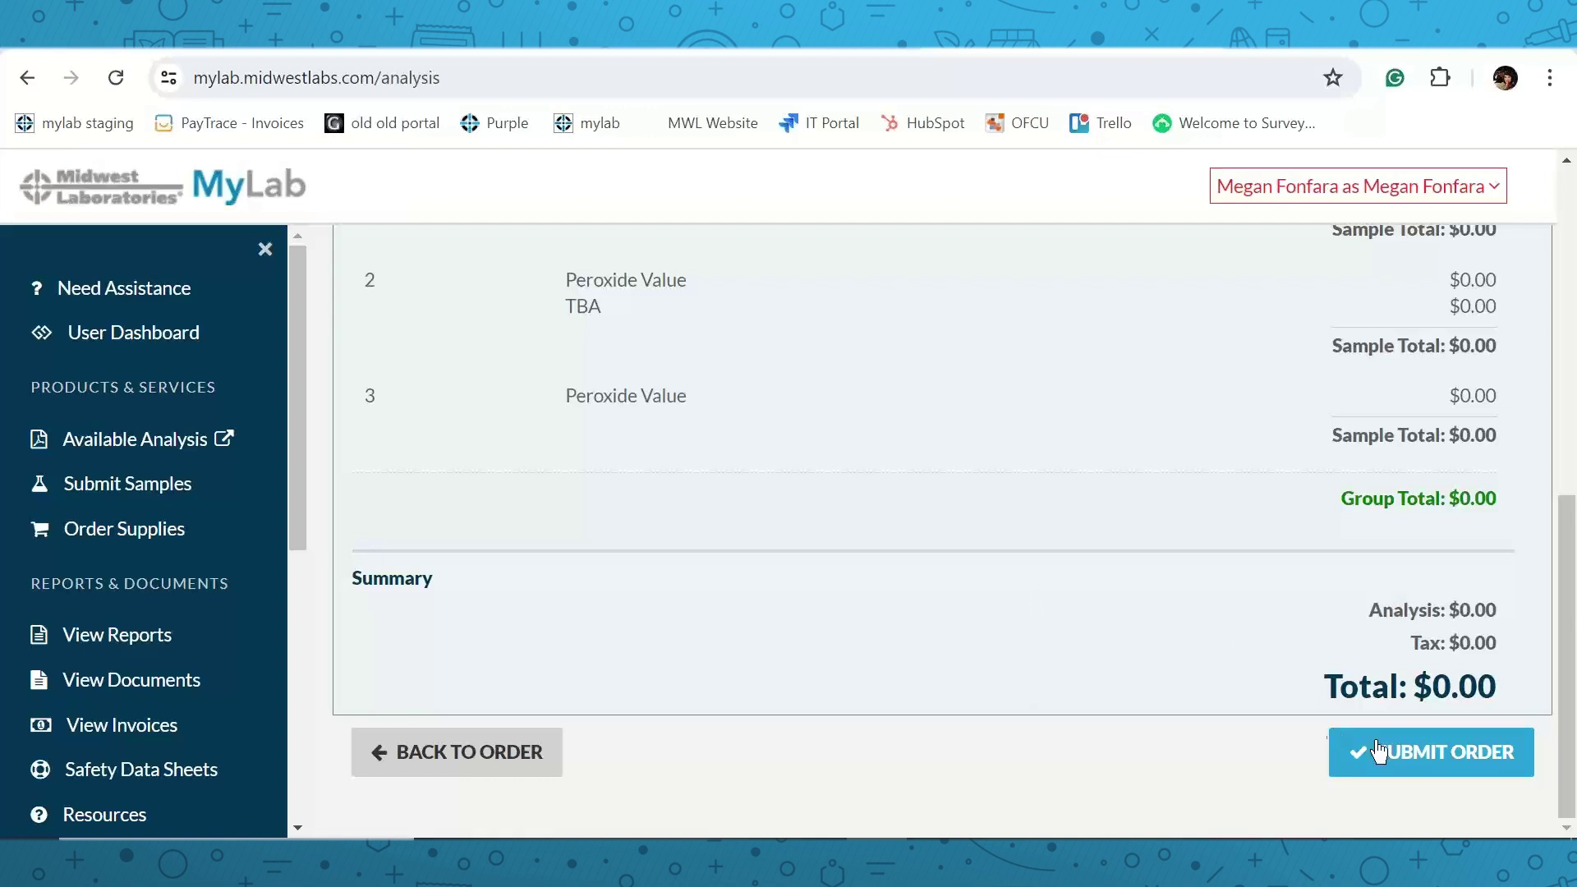
left_click(1397, 760)
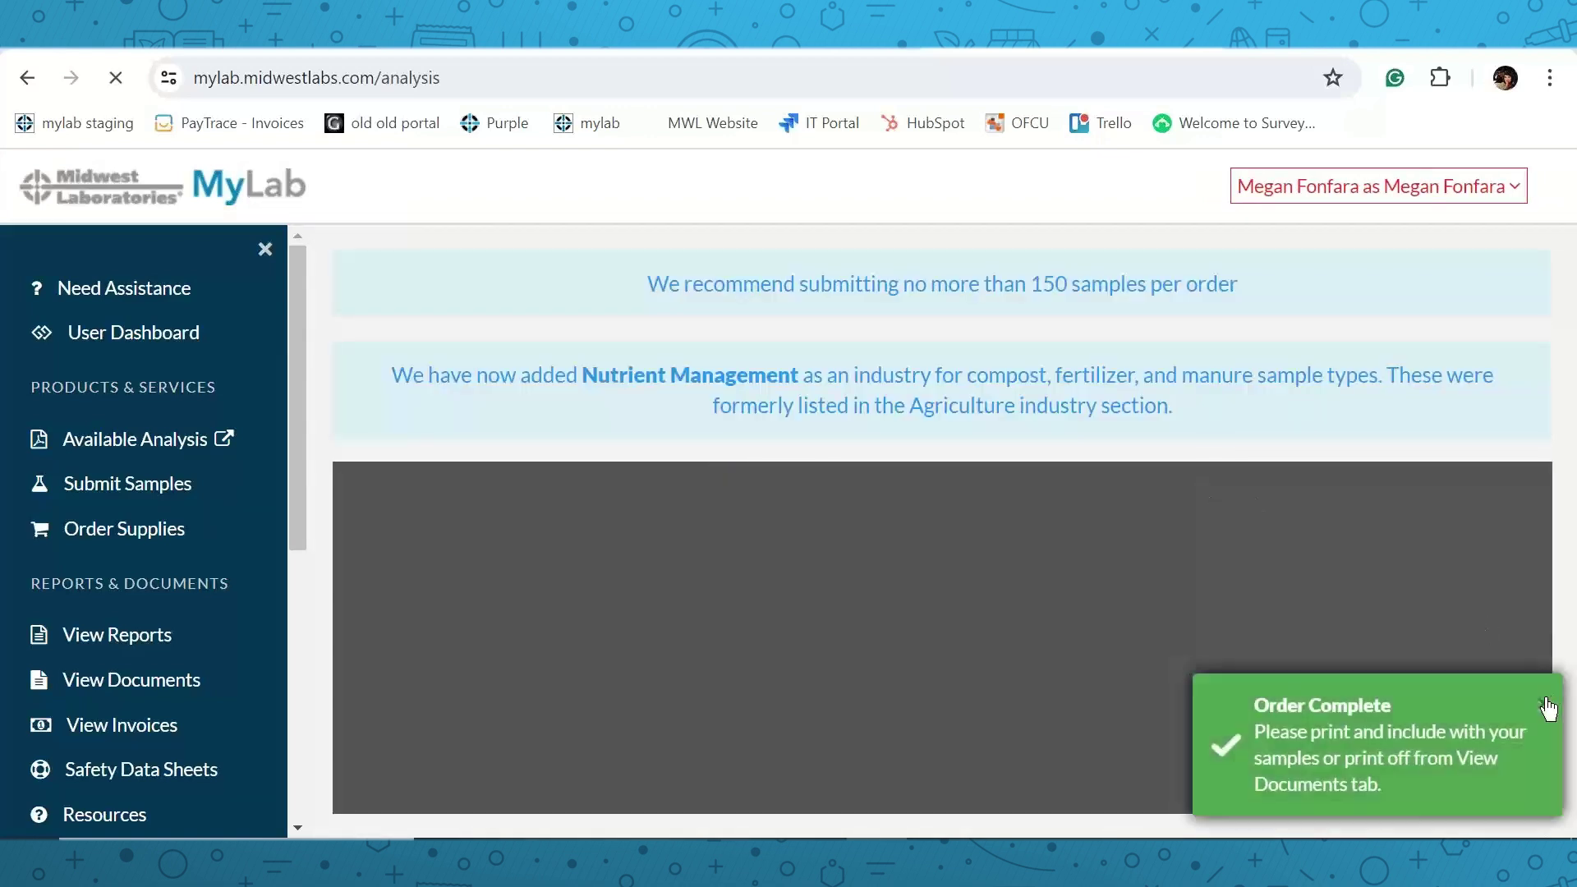
Dismiss the Order Complete notice and scroll the submittal form PDF down to sample 3.
left_click(1543, 704)
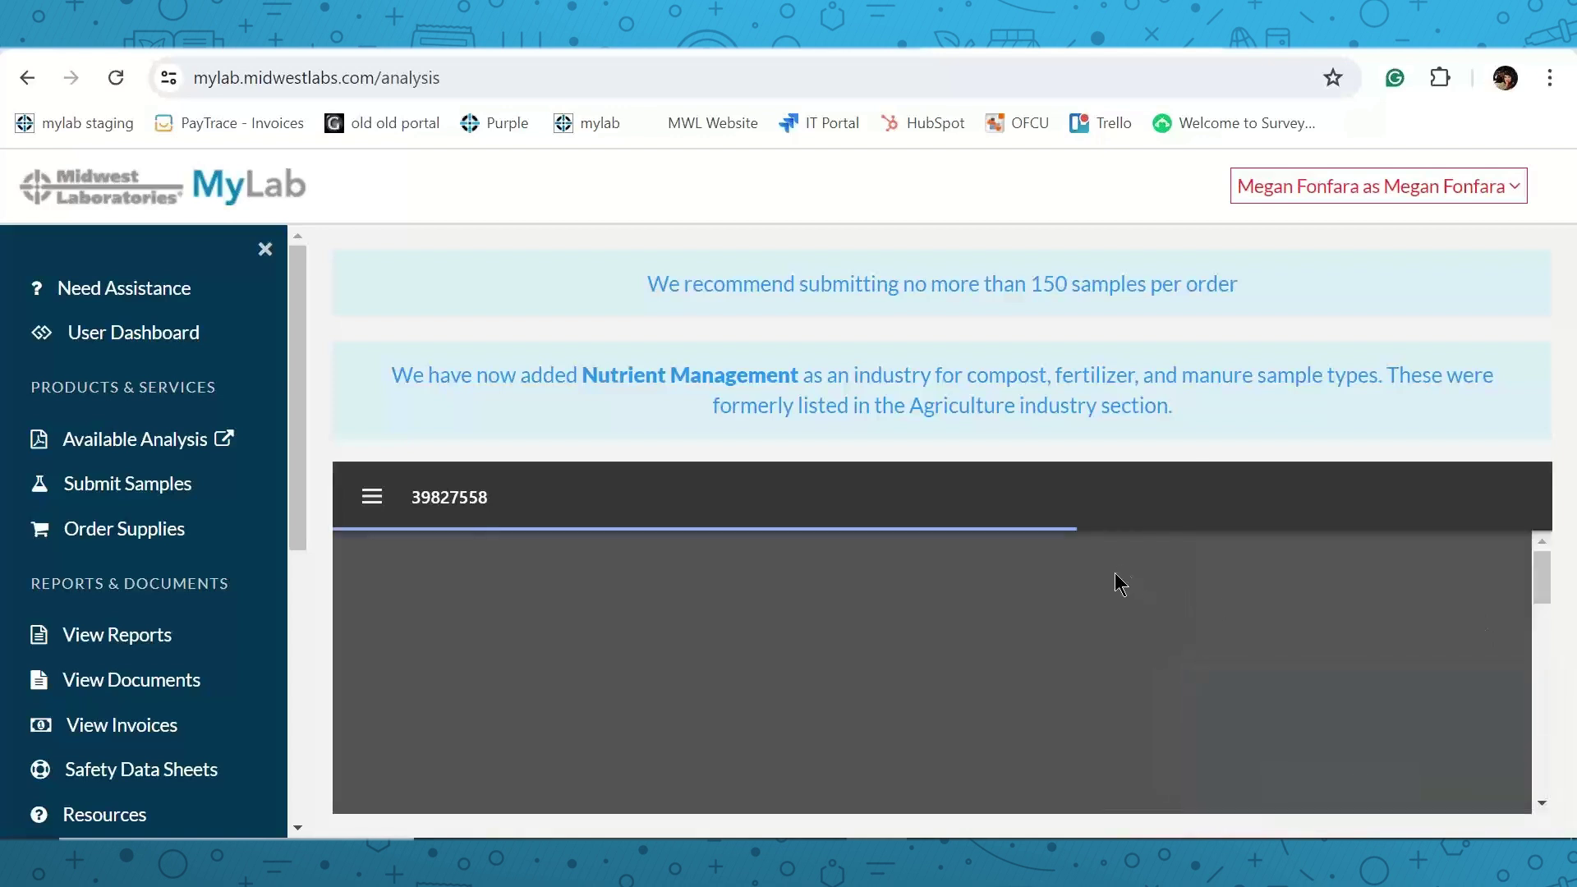
scroll(1041, 627, "down", 2)
scroll(1040, 629, "up", 2)
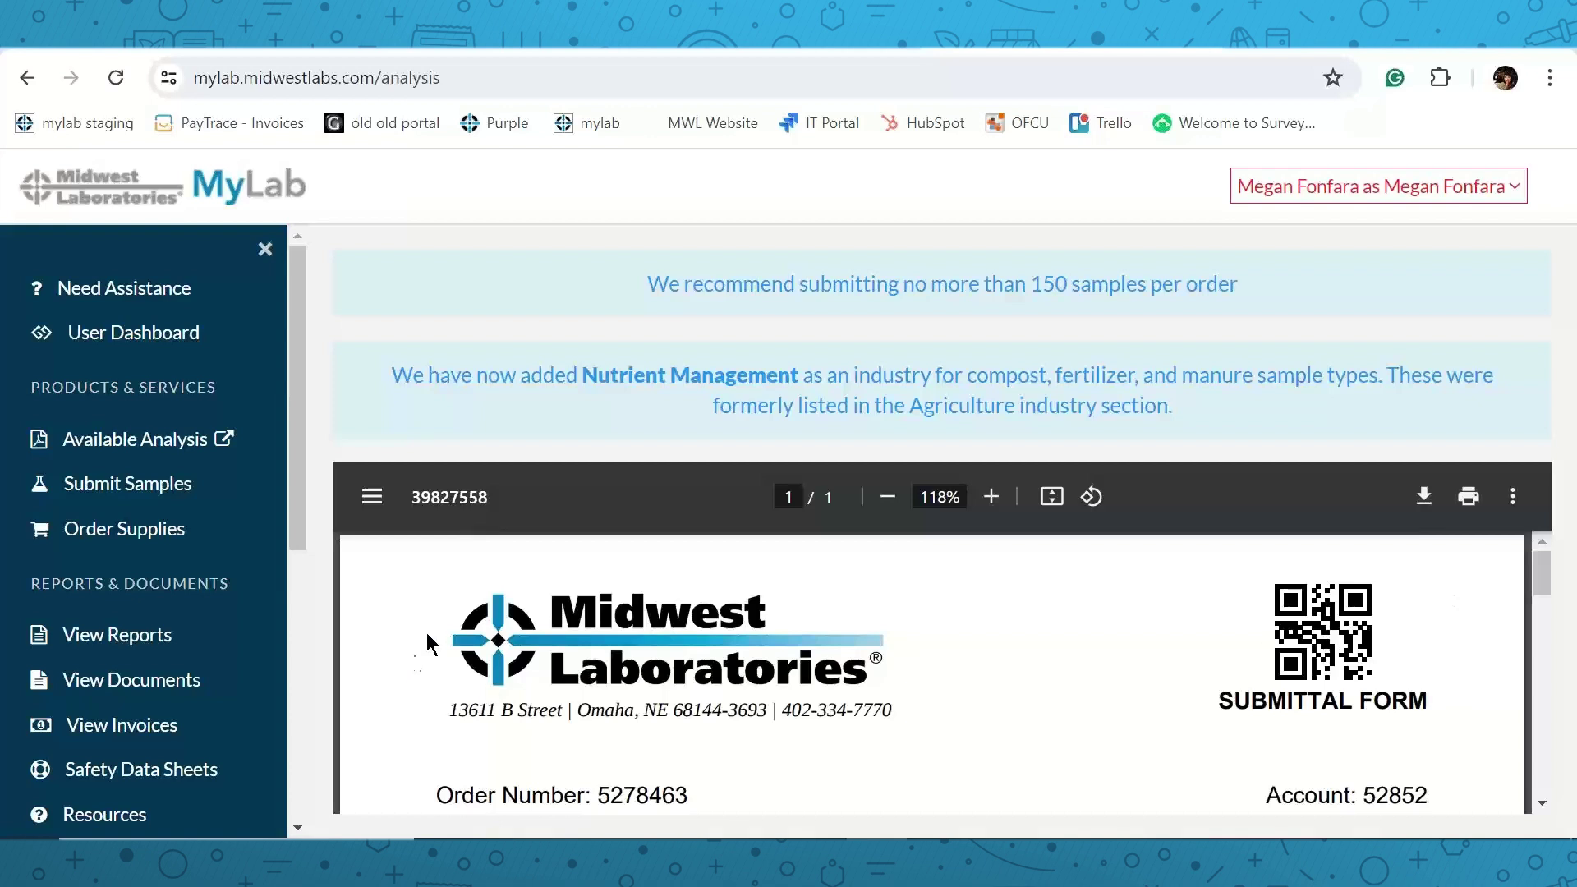
left_click_drag(448, 710, 905, 700)
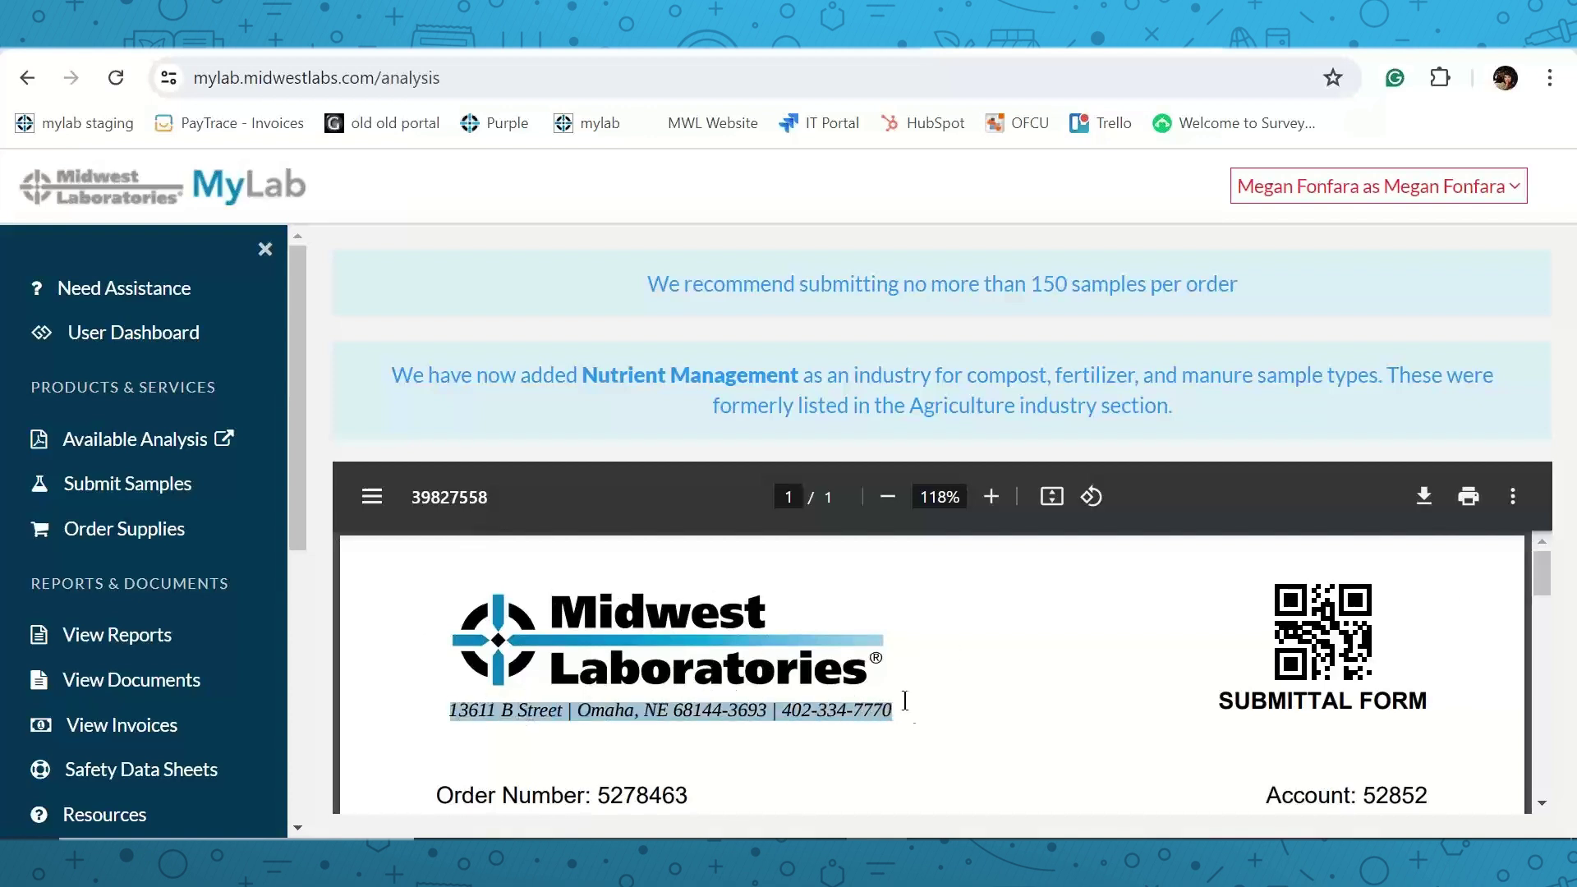
scroll(1077, 634, "down", 6)
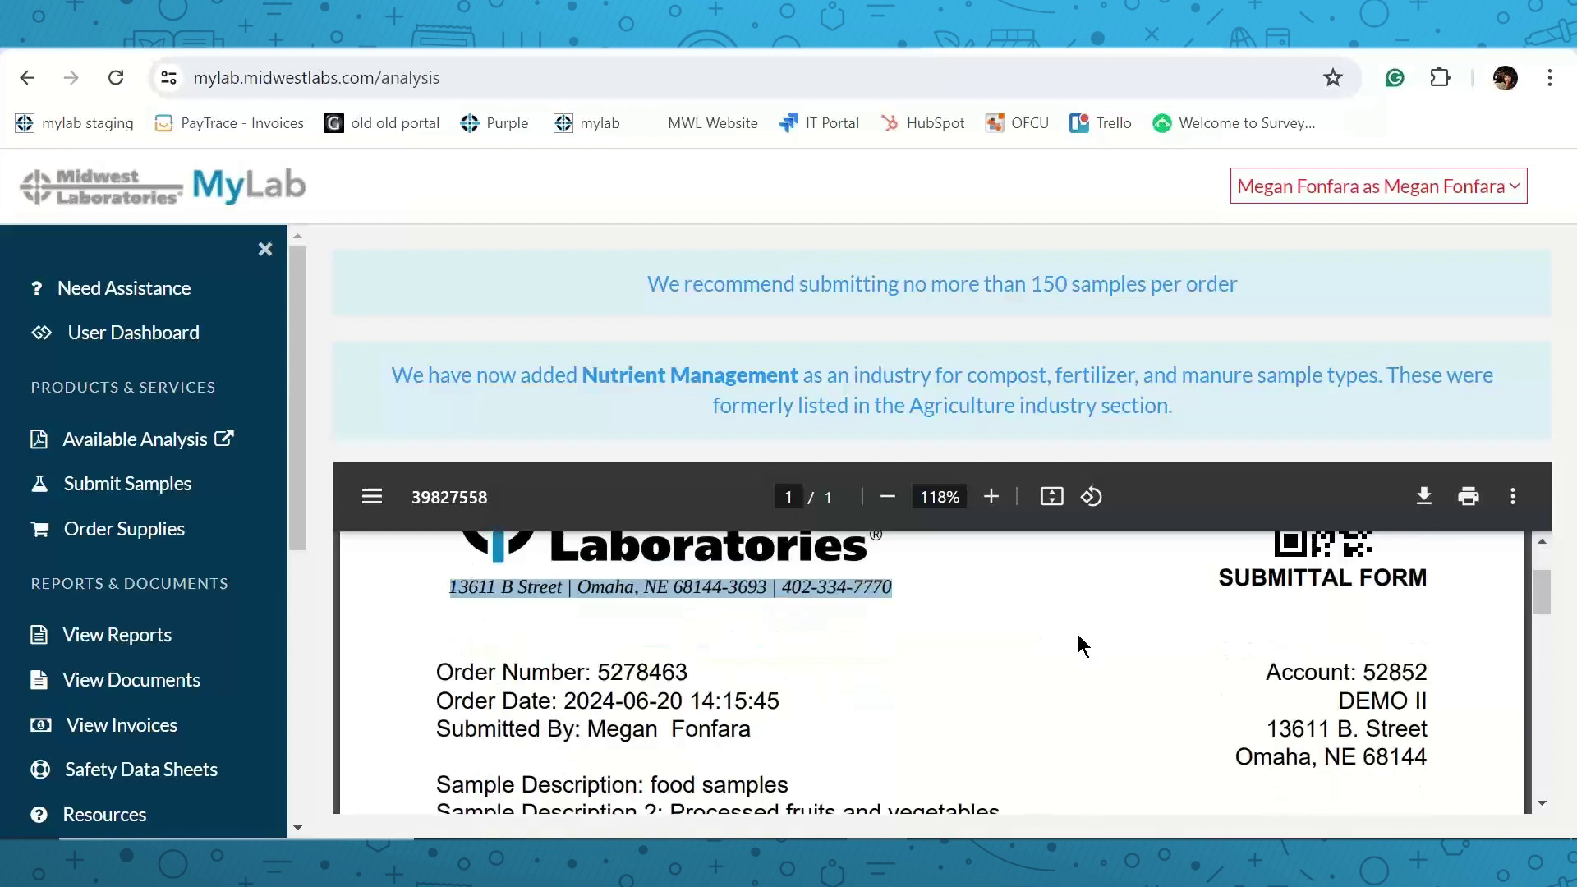
scroll(1077, 634, "down", 5)
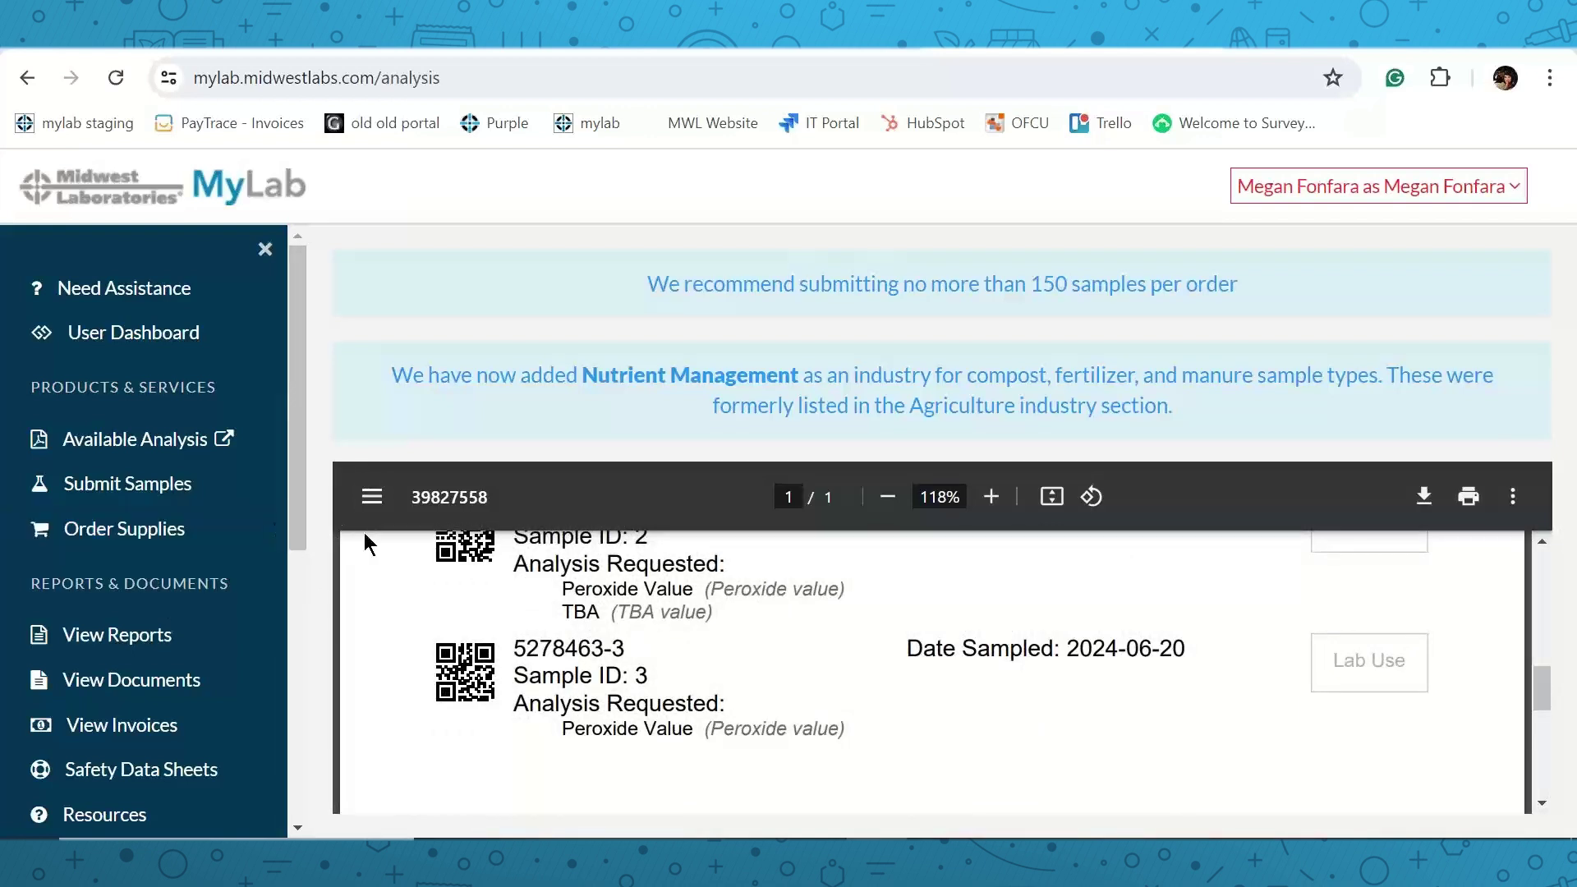
Check the three-sample order in View Documents, then begin a new sample submission form.
left_click(146, 694)
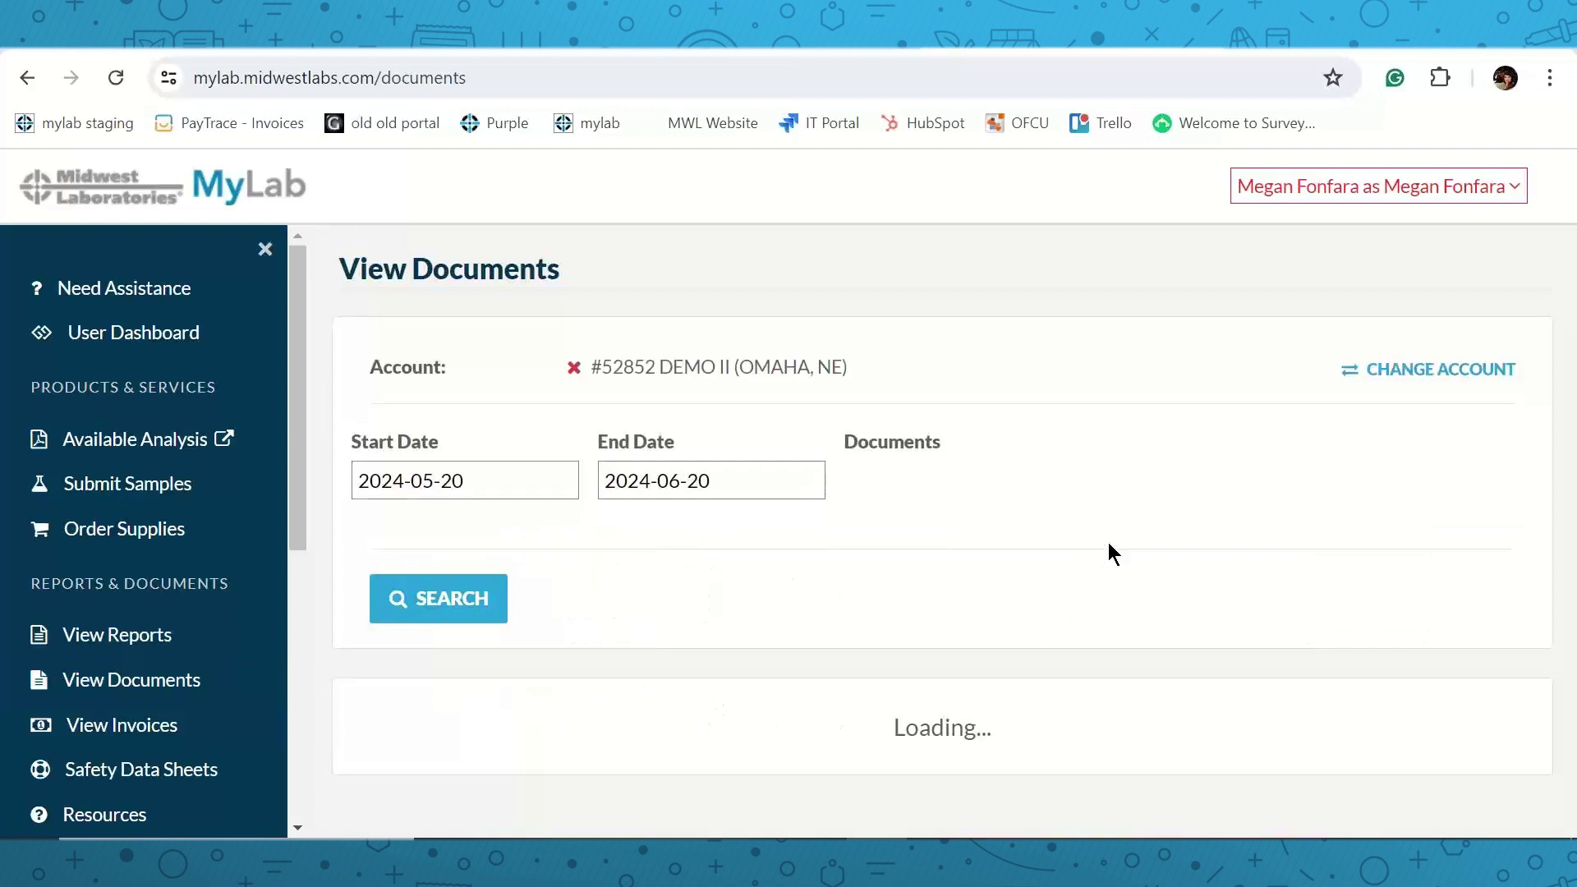
scroll(1118, 542, "down", 2)
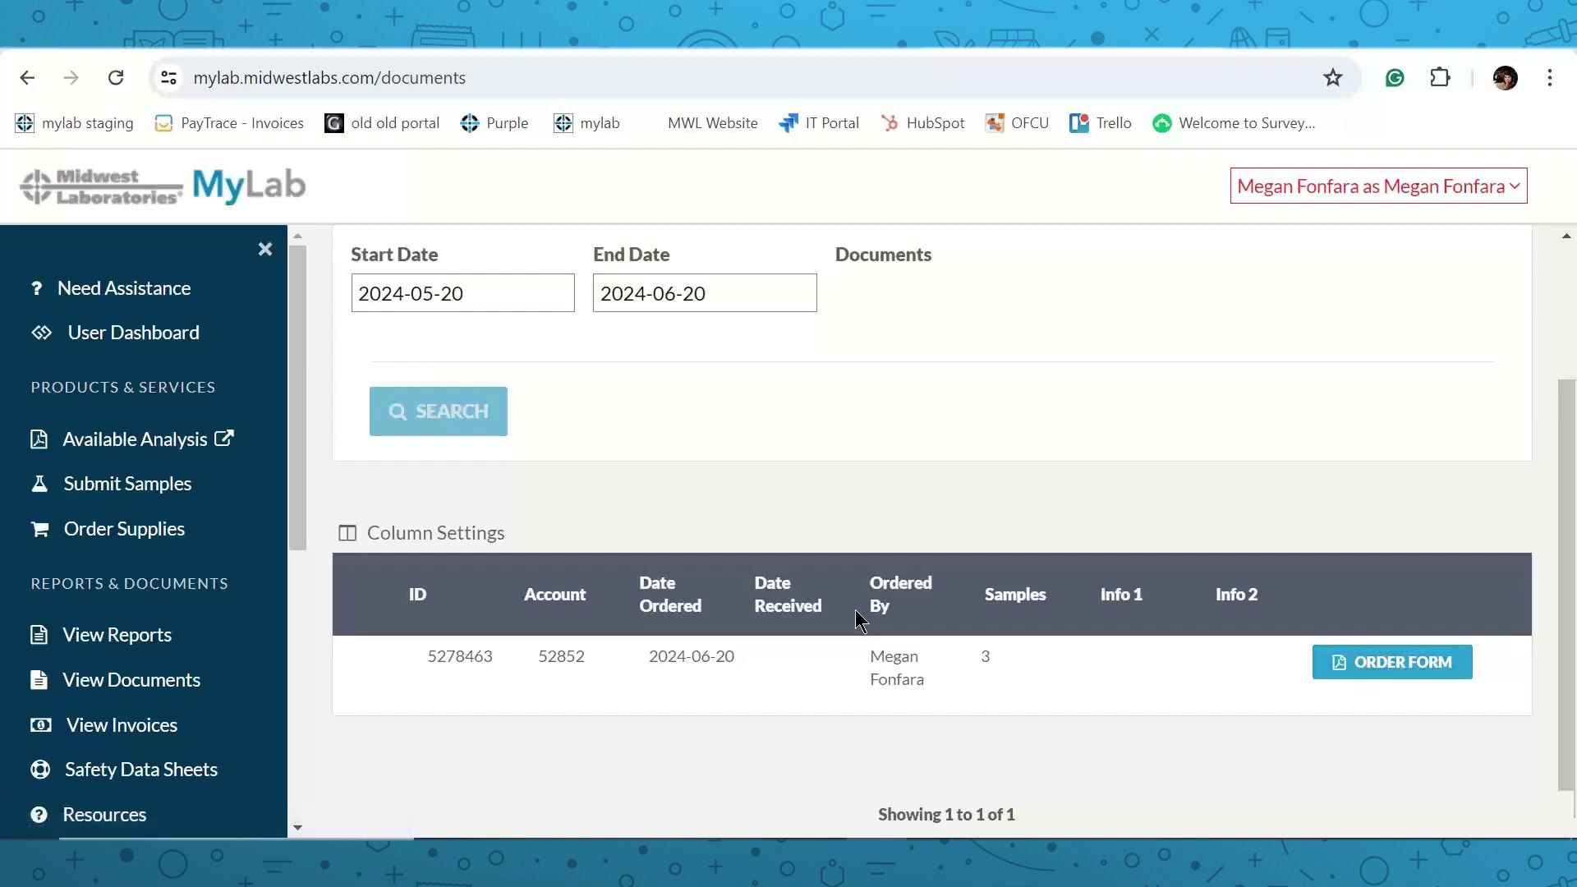
left_click(86, 488)
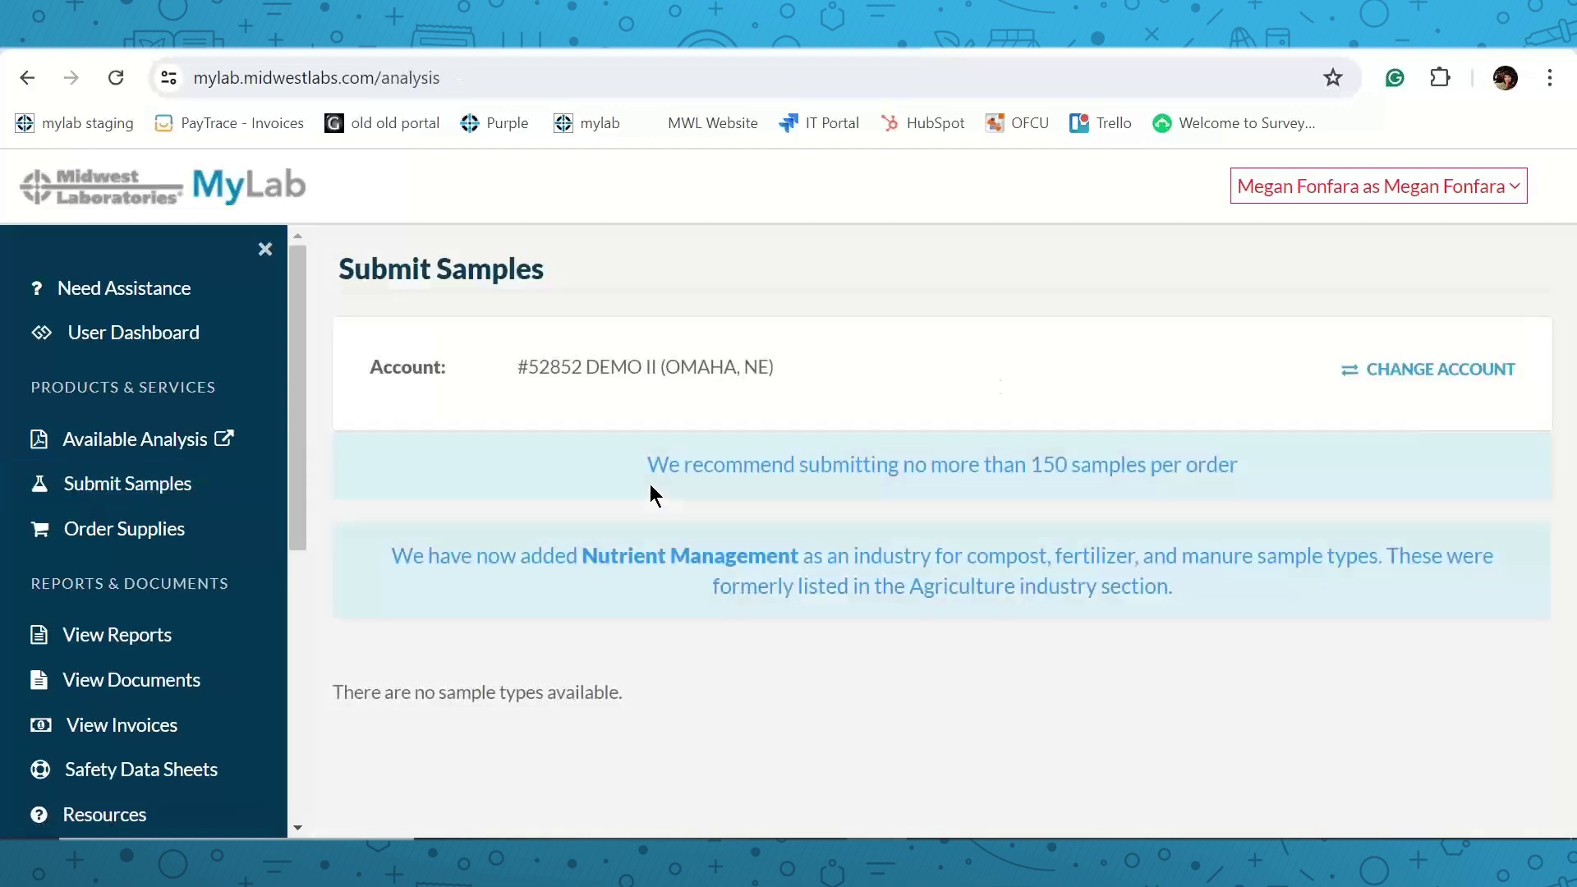
scroll(649, 485, "down", 4)
Set the sample group's category to Food & Ingredients and its sample type to Oil/Fat.
left_click(465, 530)
left_click(505, 657)
left_click(516, 526)
left_click(567, 682)
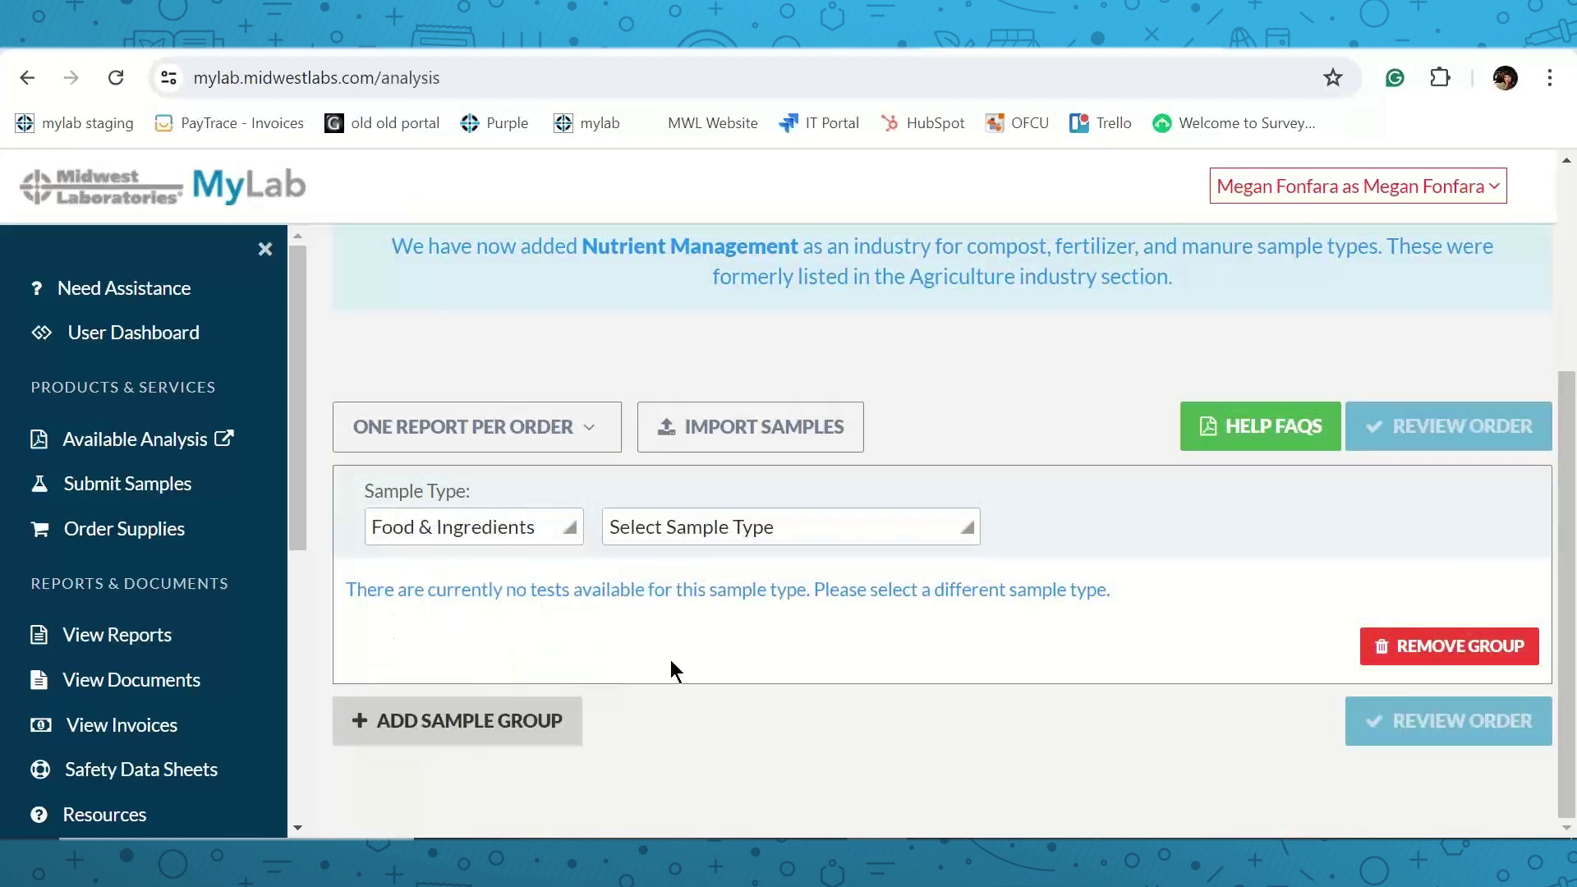
left_click(784, 532)
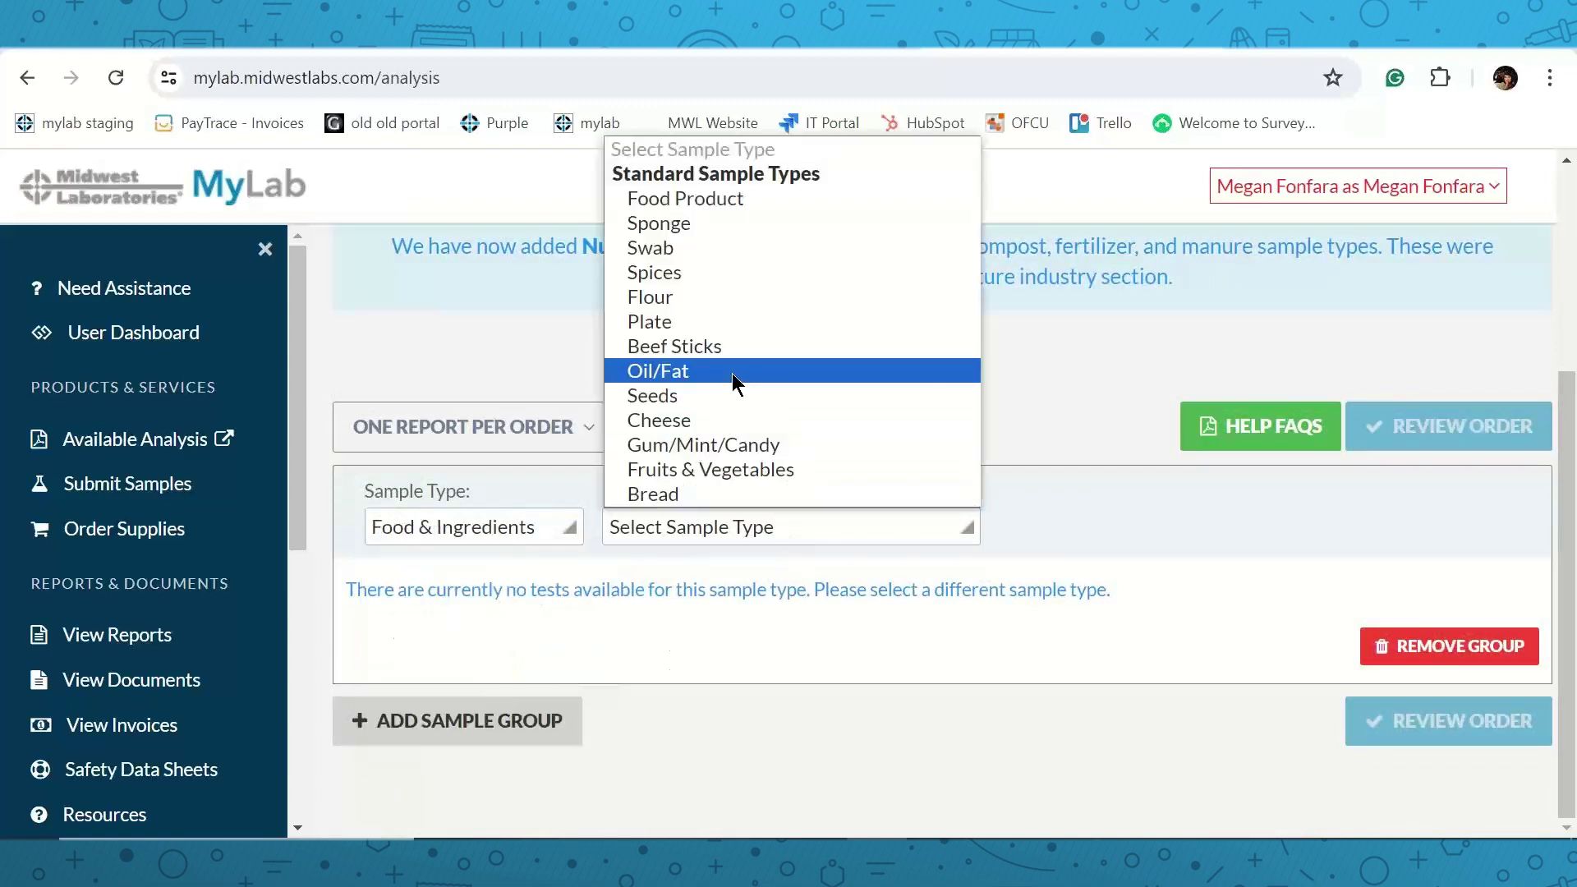
left_click(731, 373)
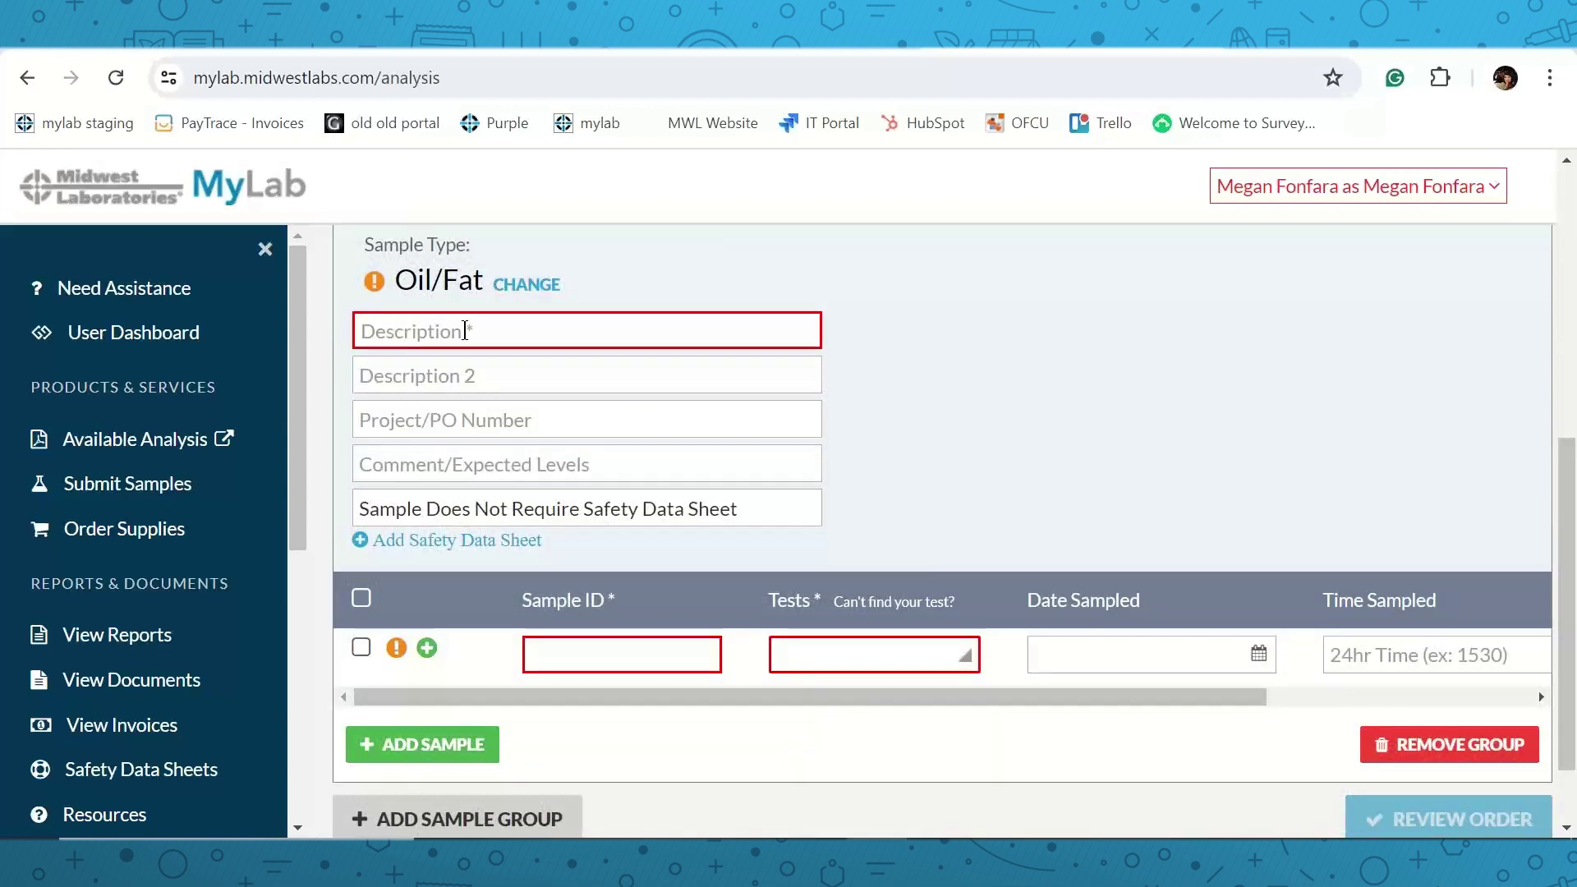
Describe the group as 'oil samples' and give the first sample ID A.
left_click(464, 331)
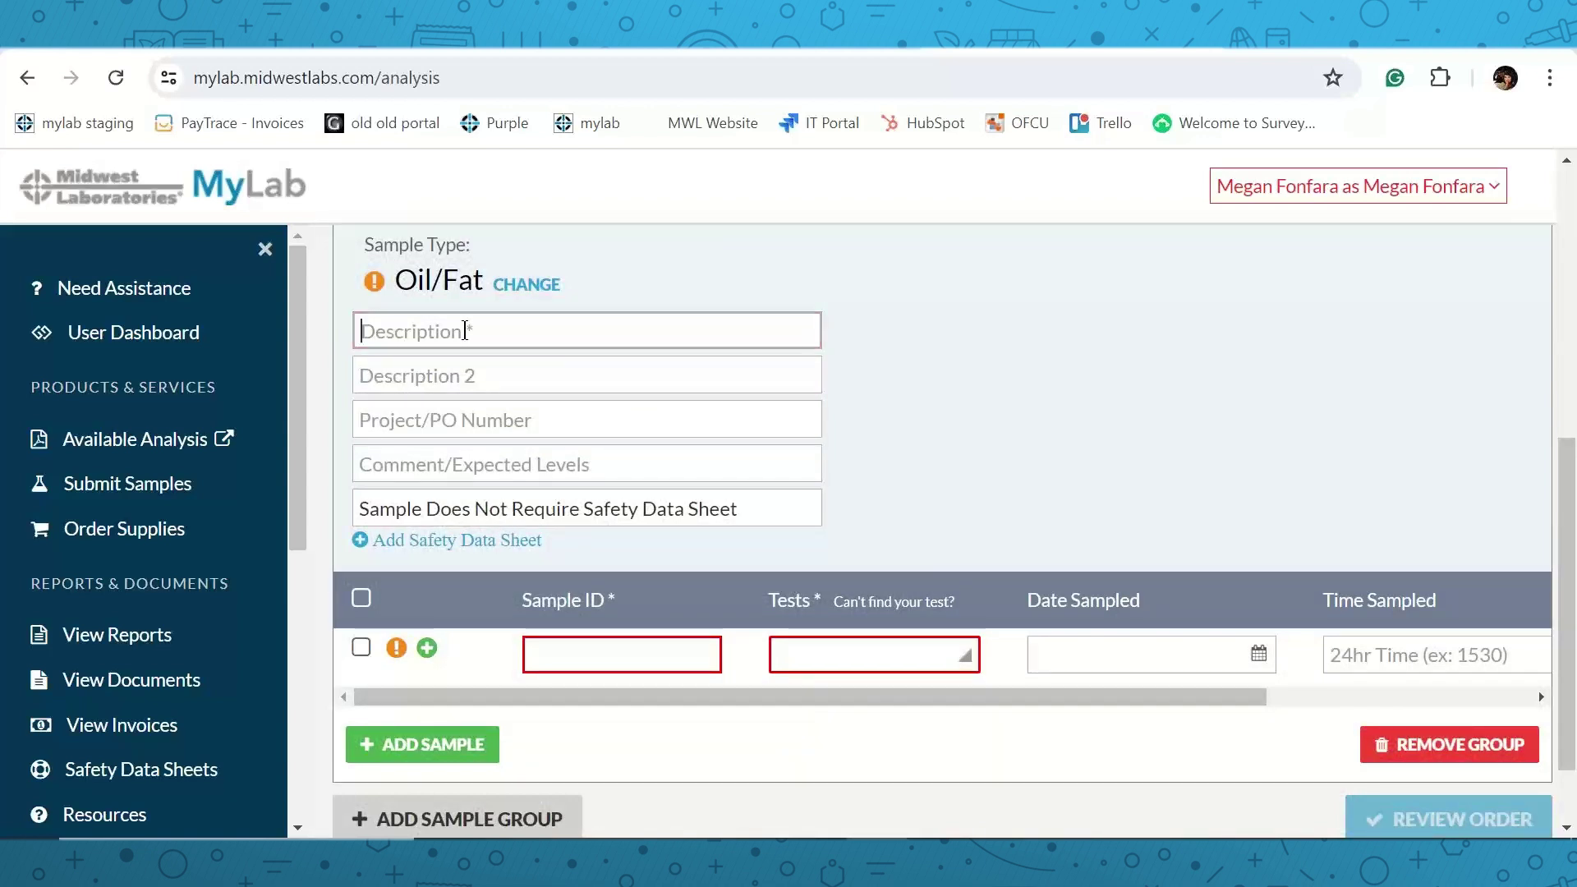
type("o")
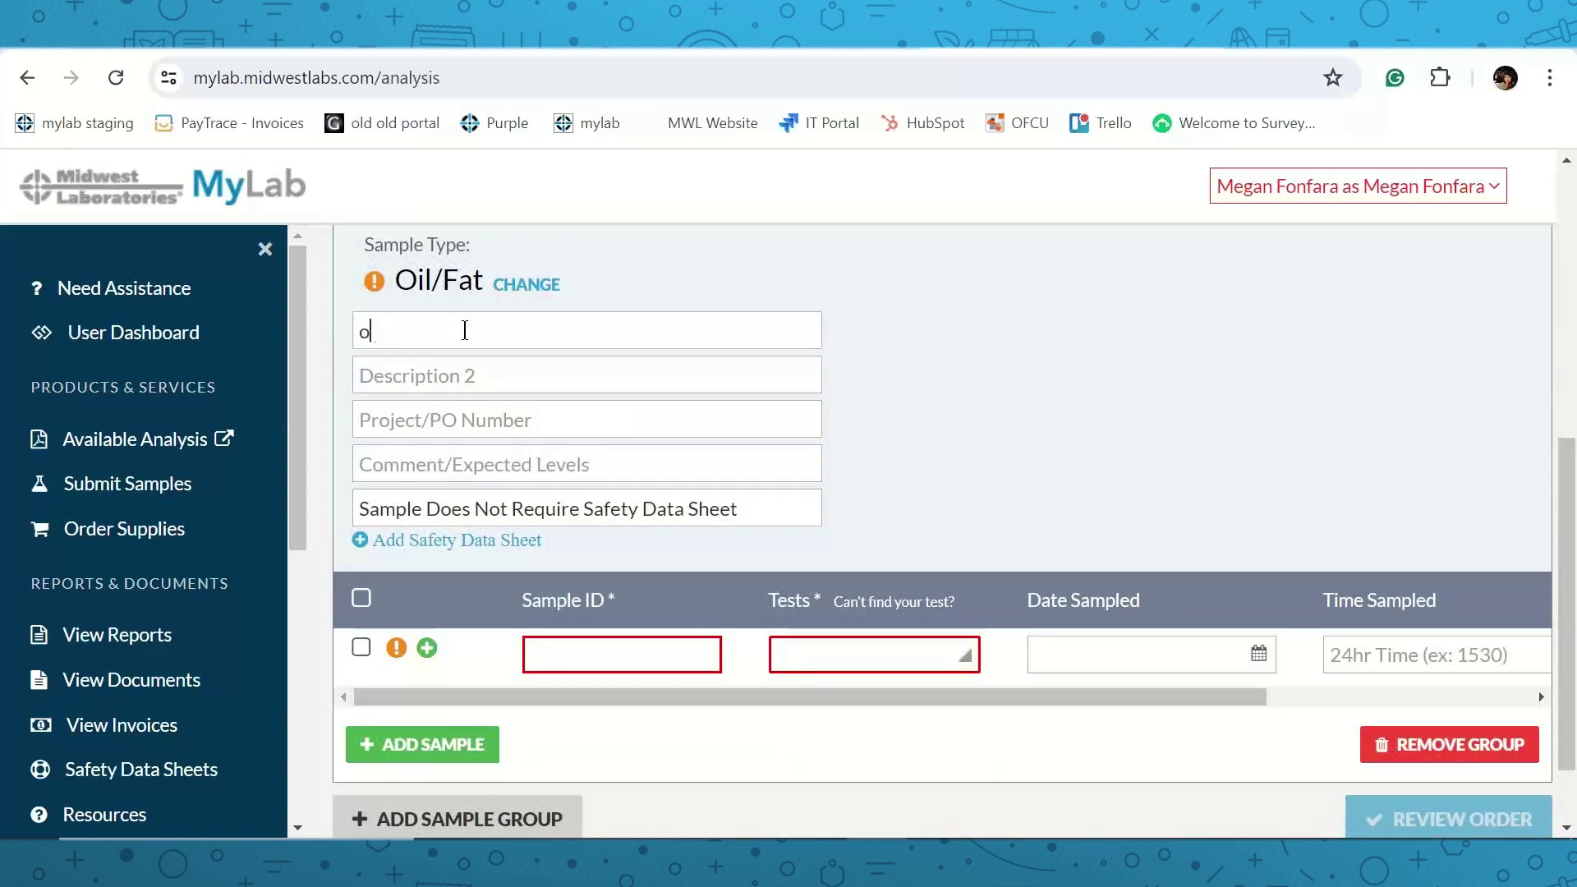
type("il samples")
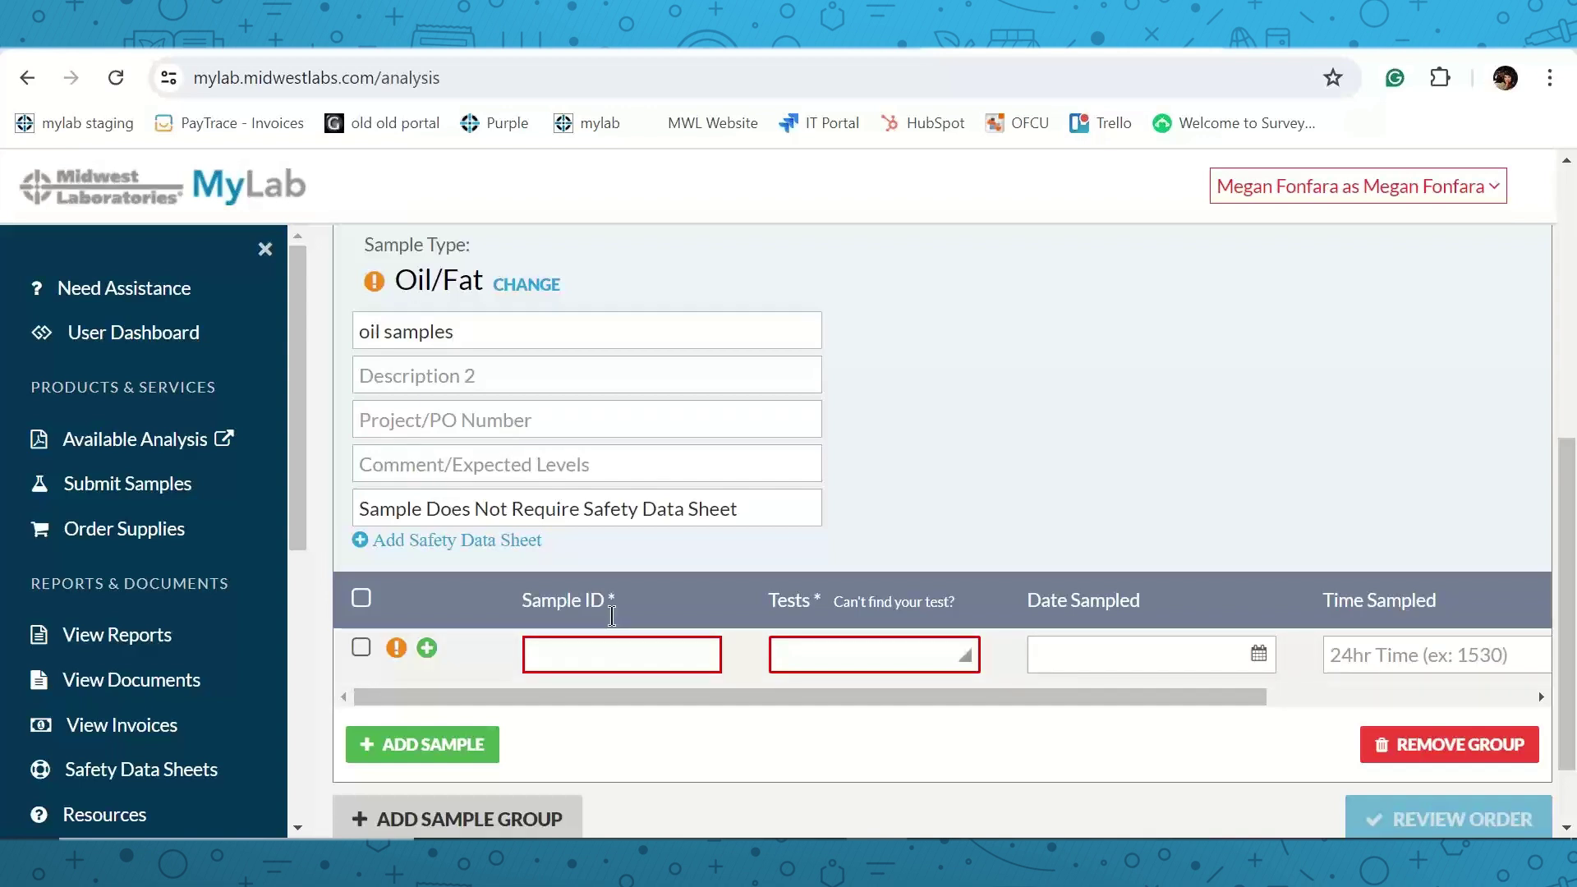
left_click(617, 652)
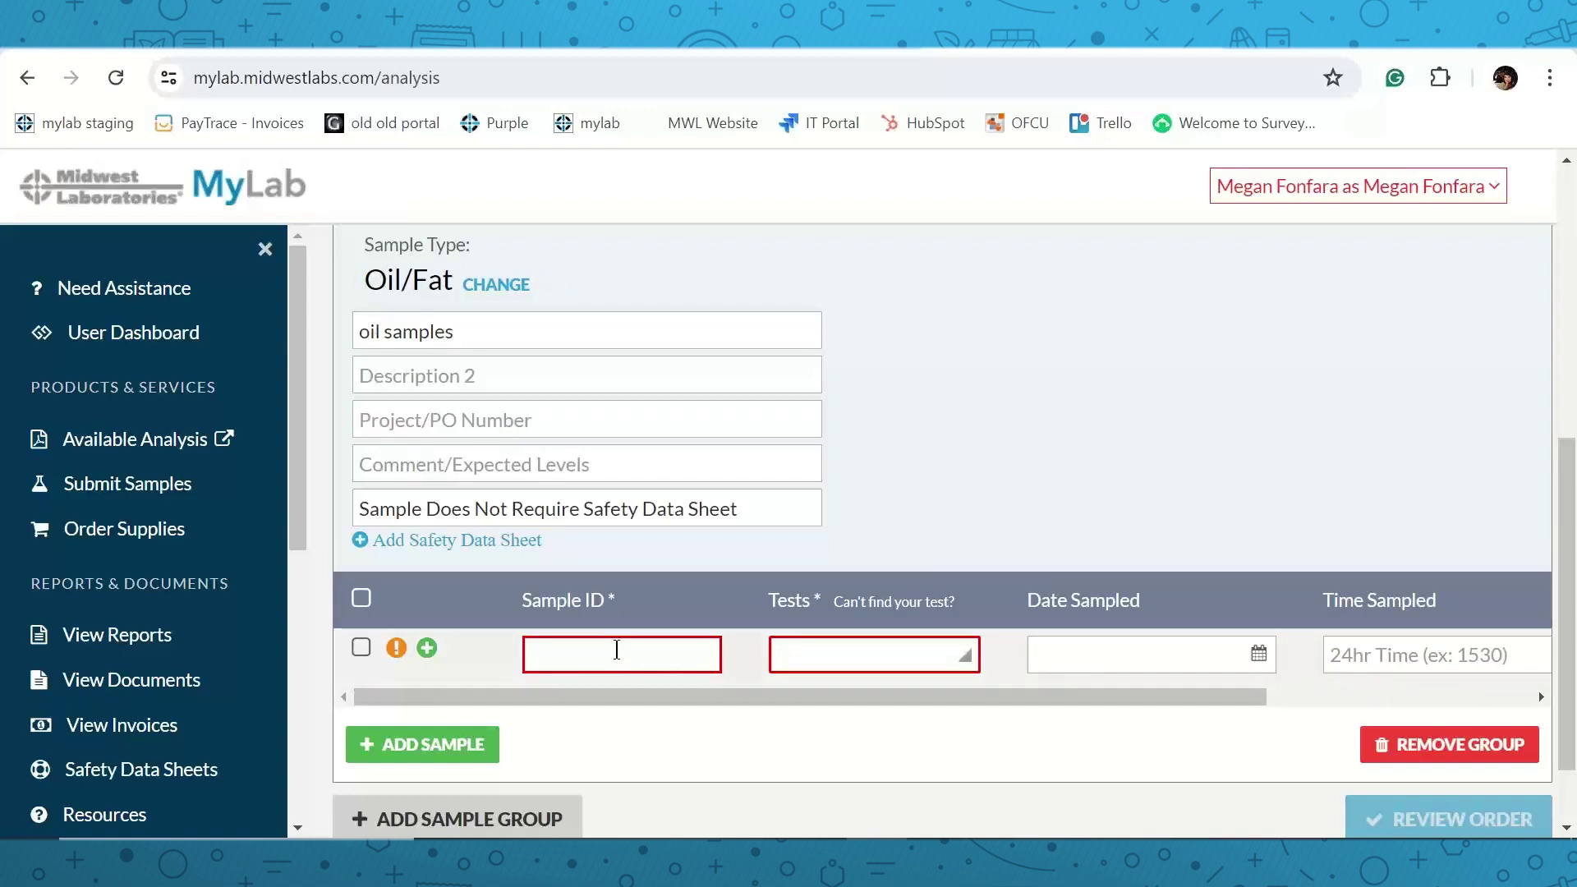
type("A")
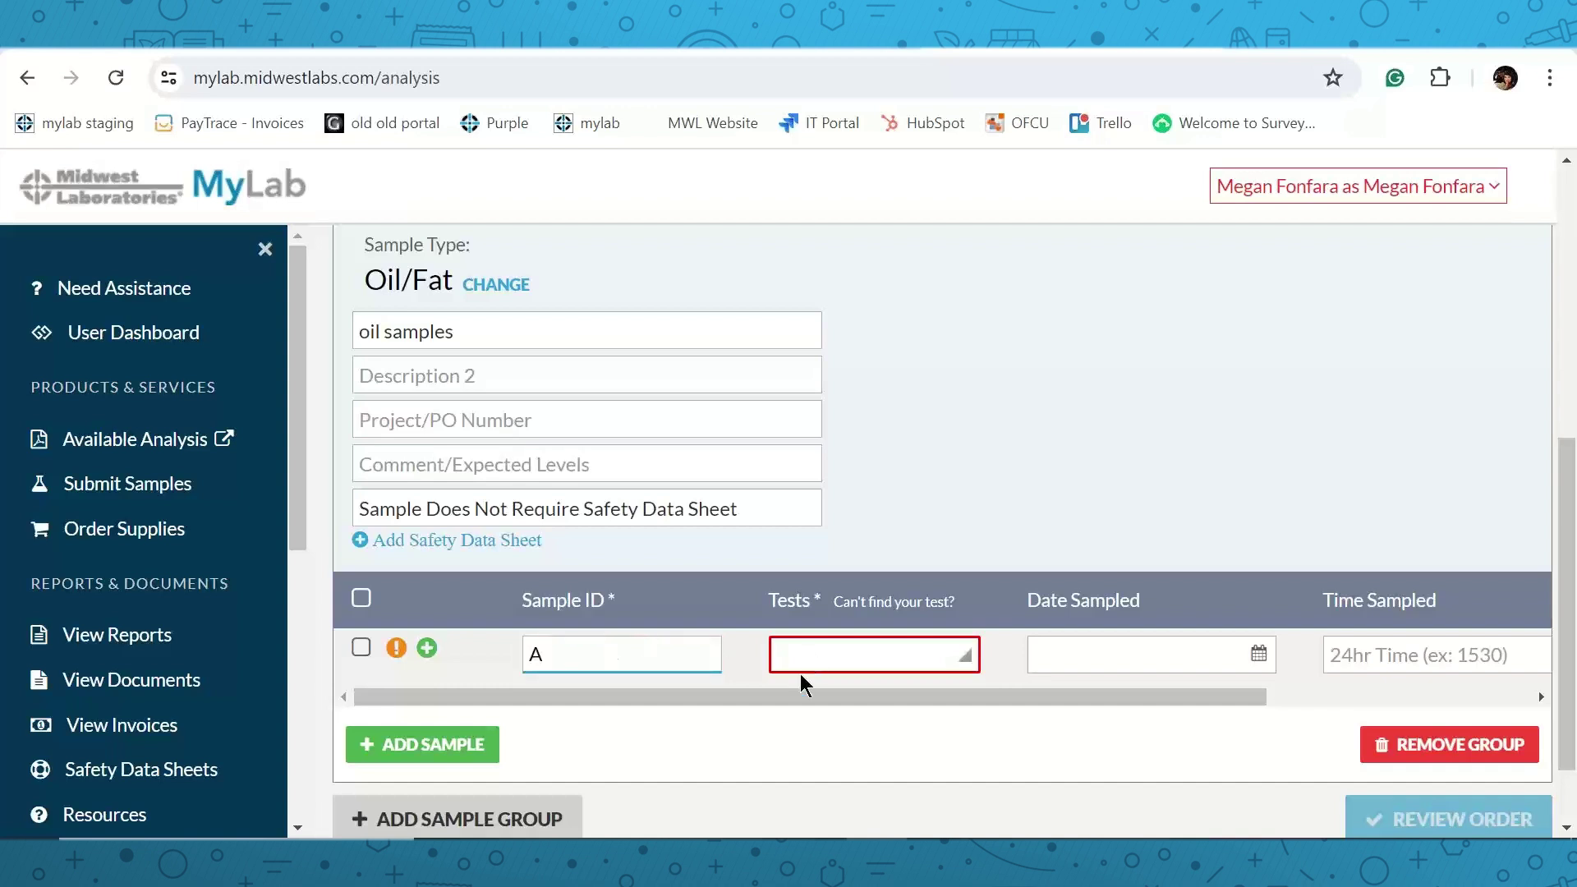
Assign the Free Fatty Acids test to sample A and check its test details.
left_click(806, 652)
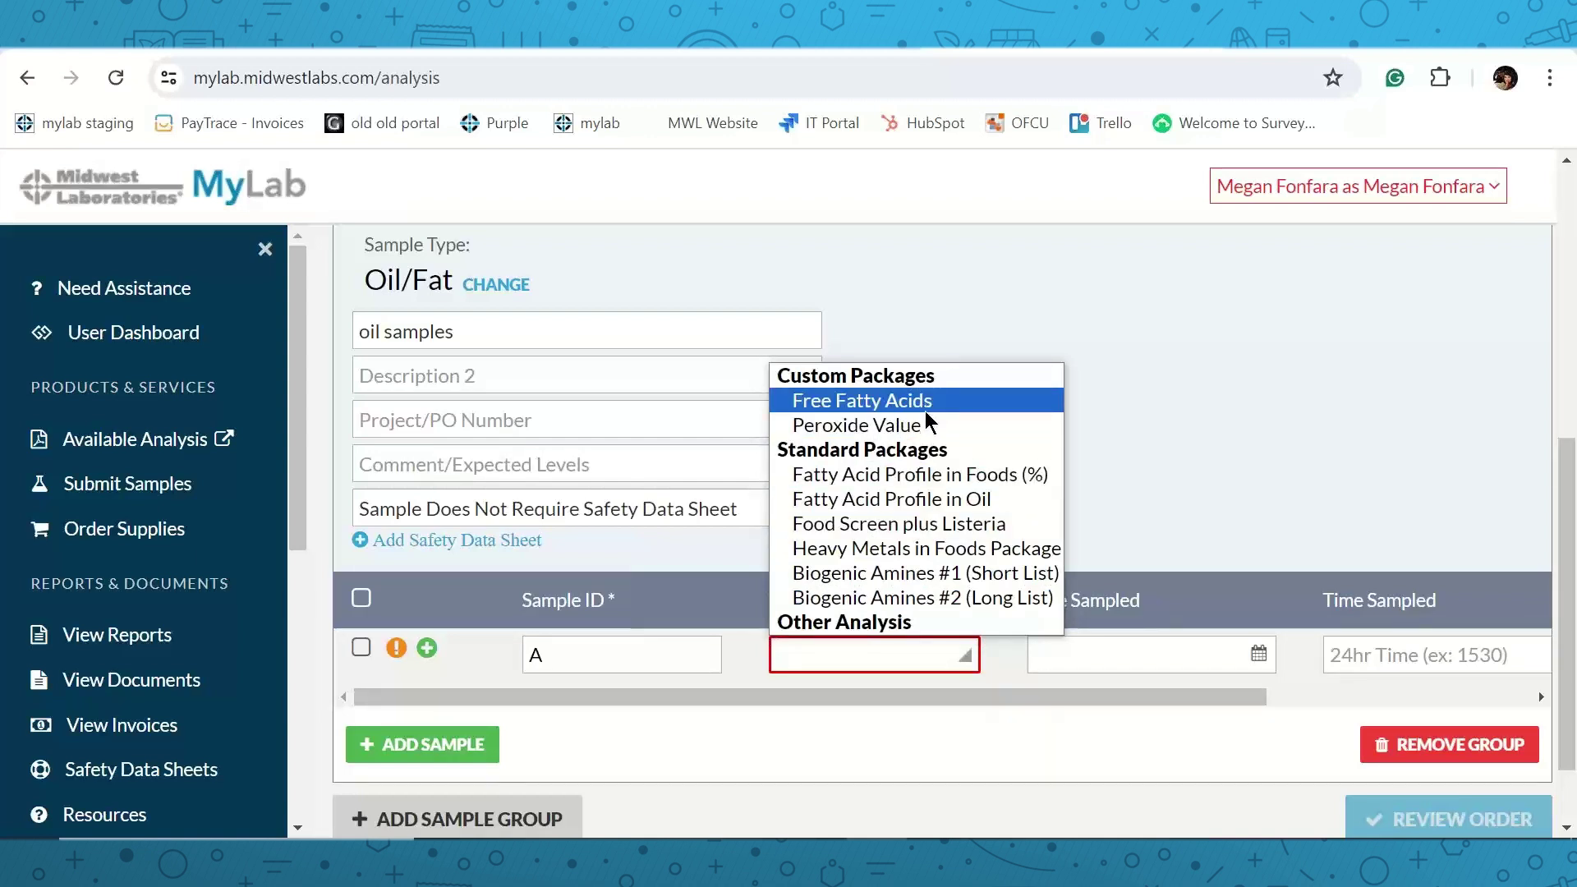
left_click(881, 400)
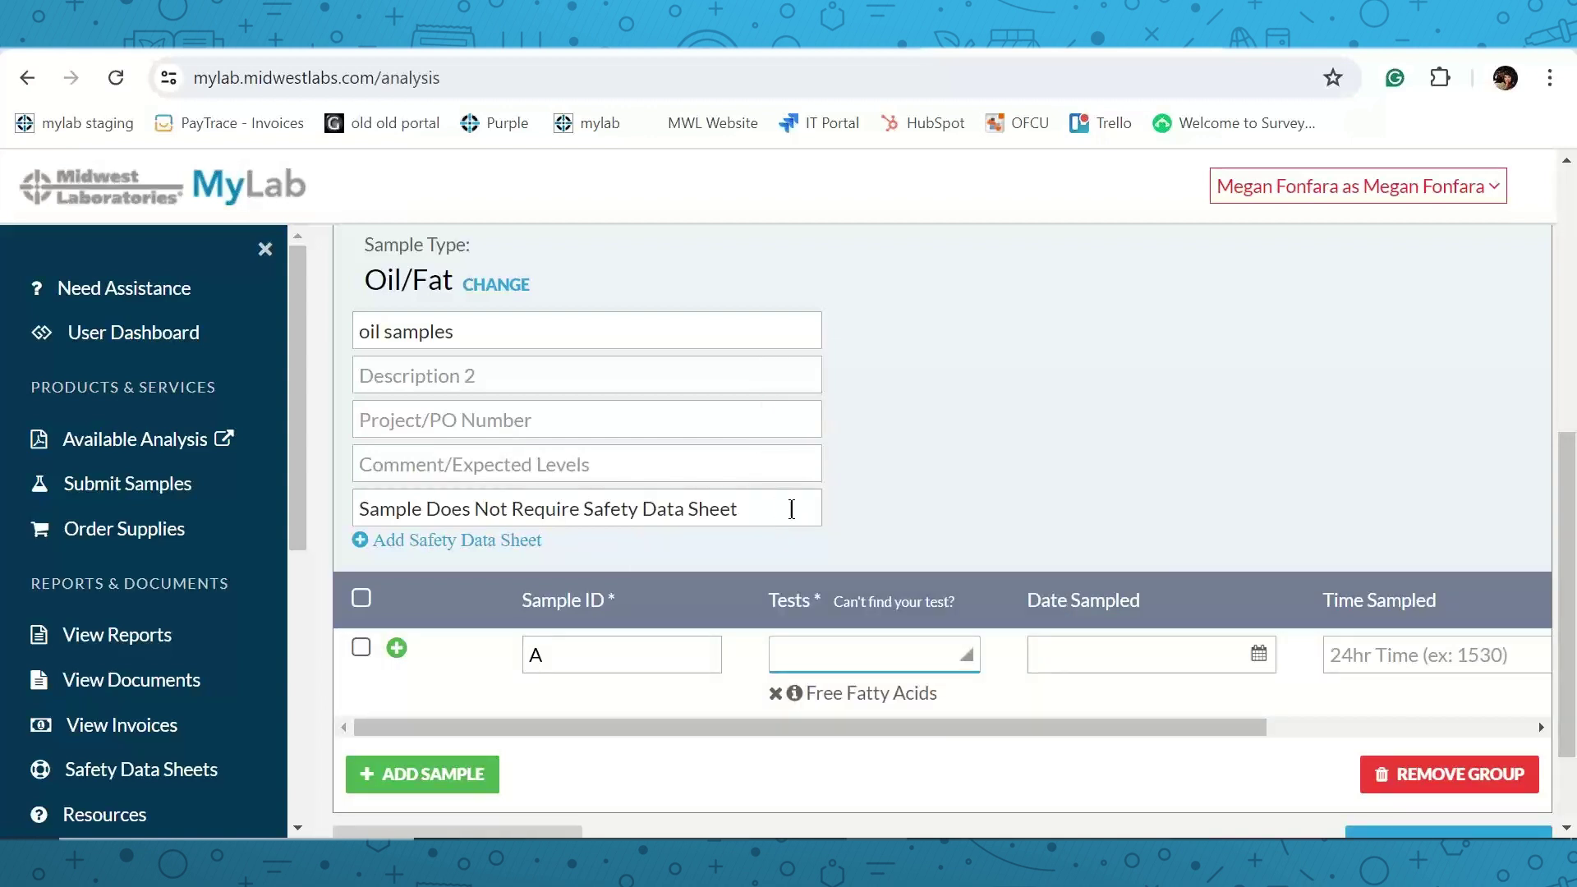
left_click(795, 694)
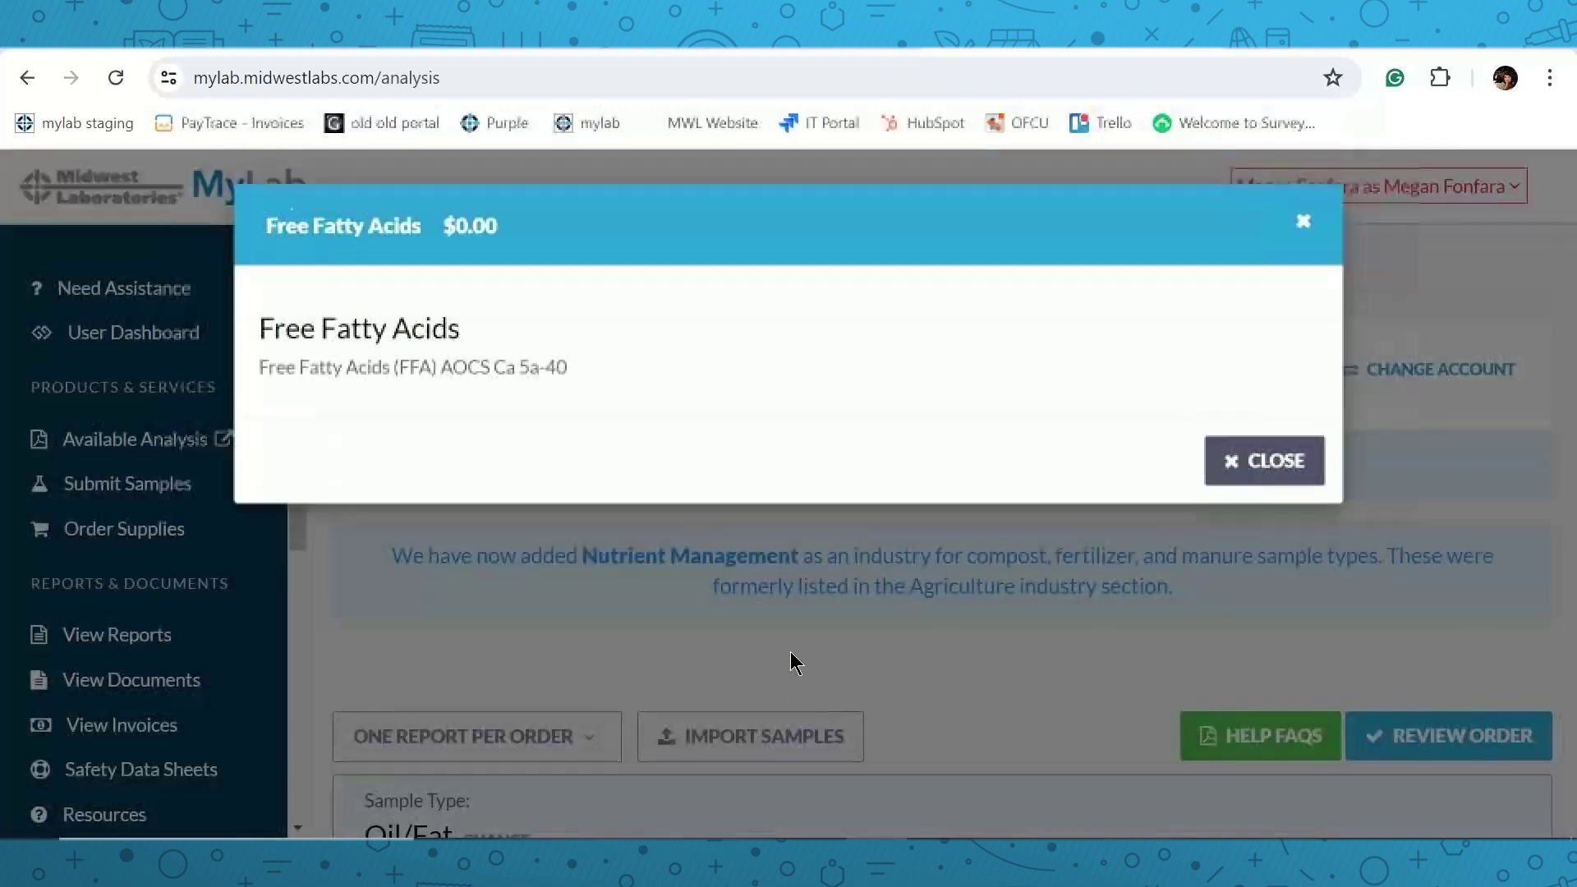
left_click(1259, 464)
scroll(1051, 526, "down", 5)
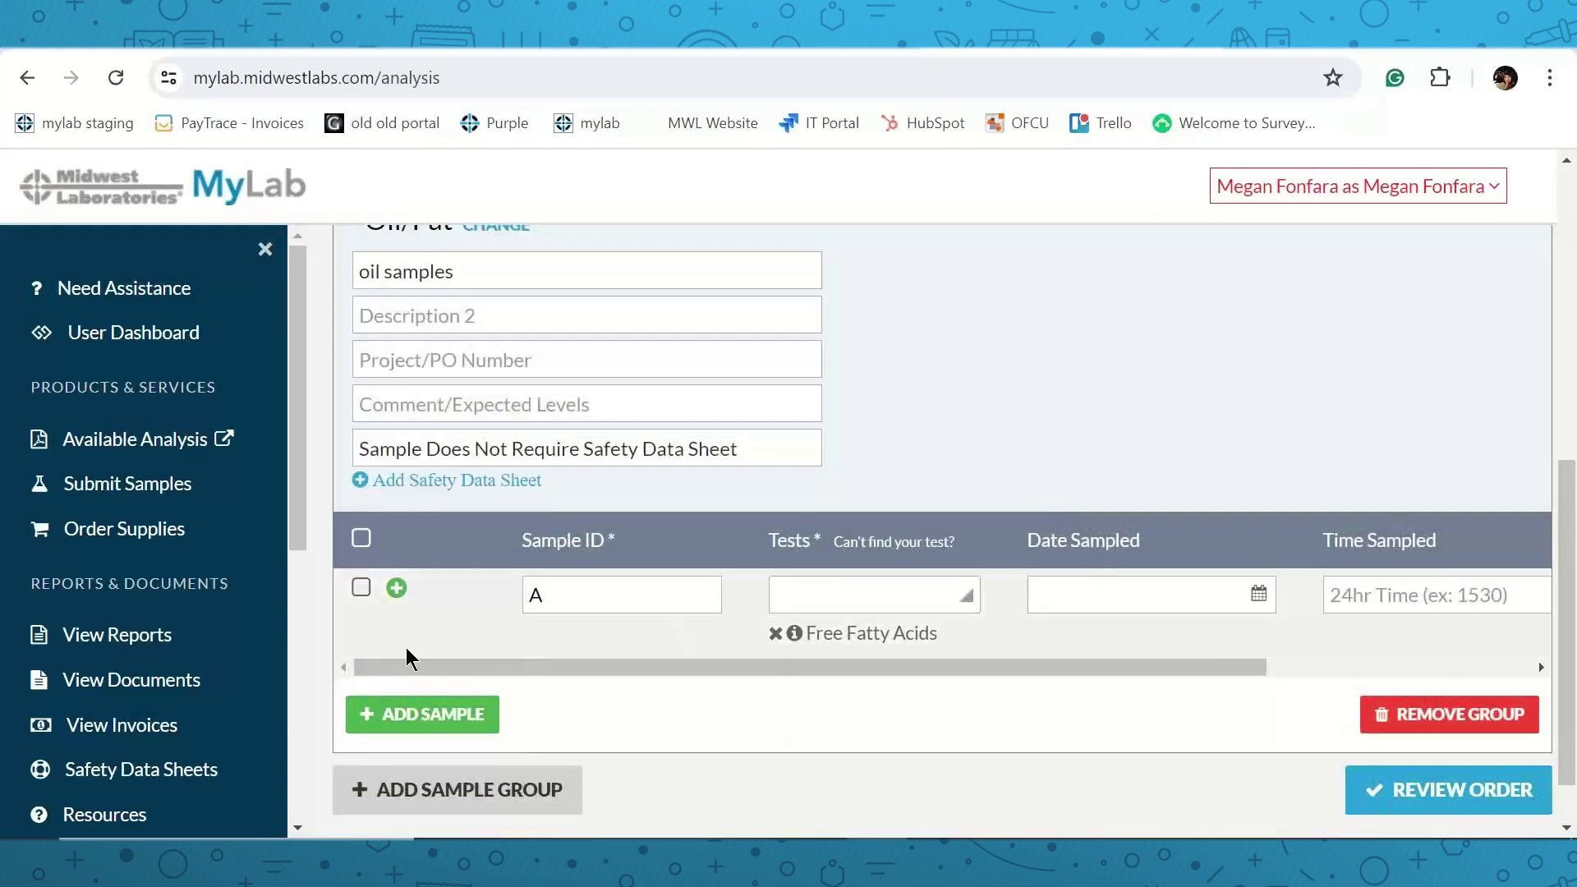
Add a second sample with ID B and copy sample A's Free Fatty Acids test to it.
left_click(413, 717)
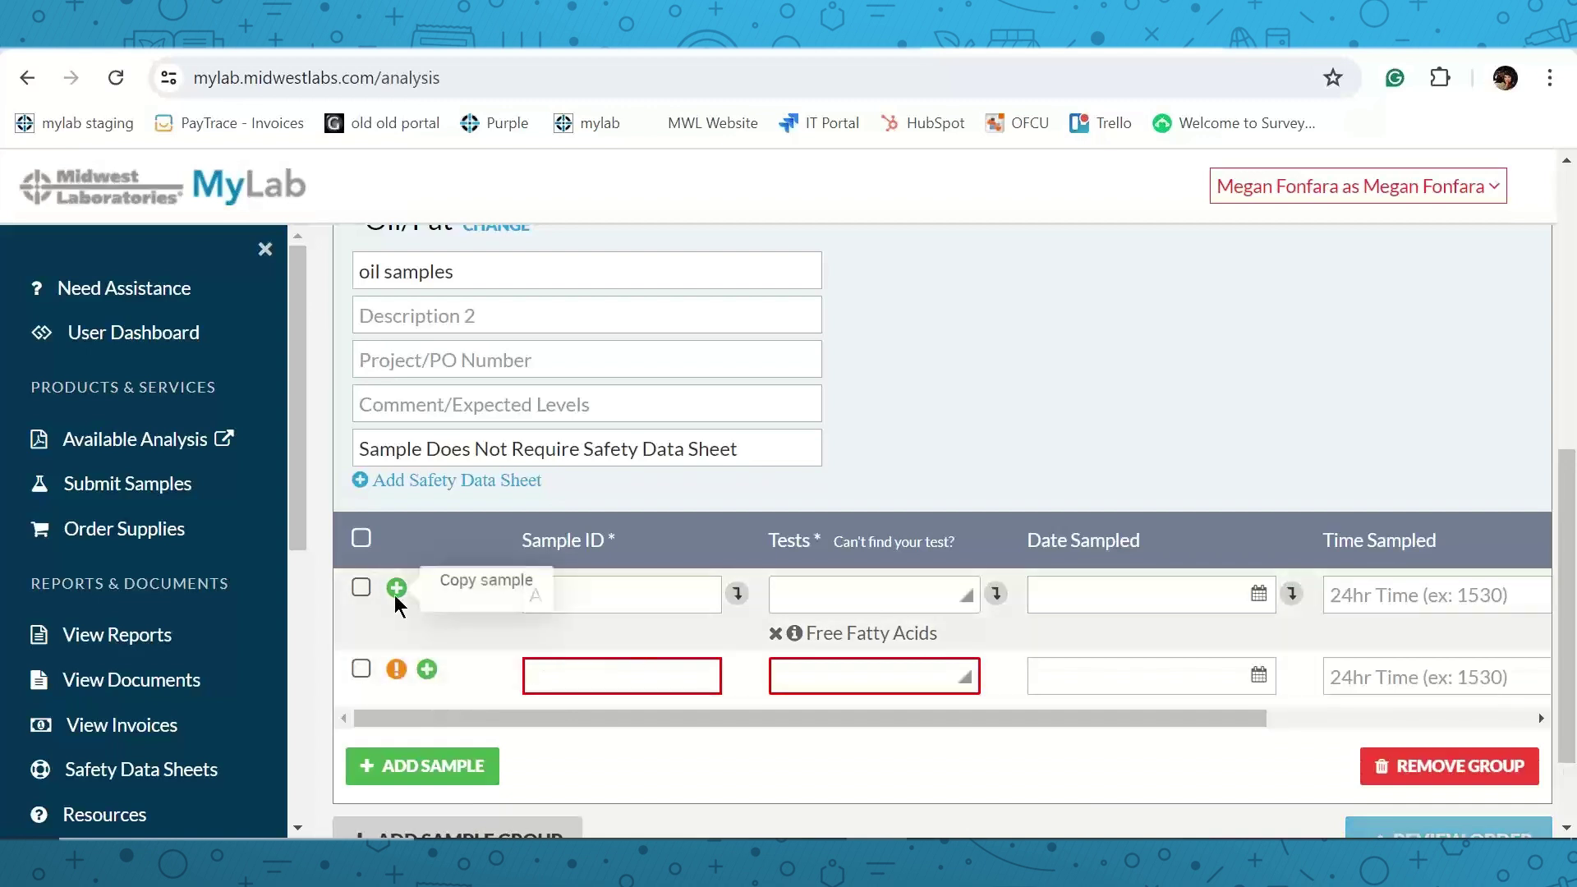
left_click(737, 593)
left_click(618, 678)
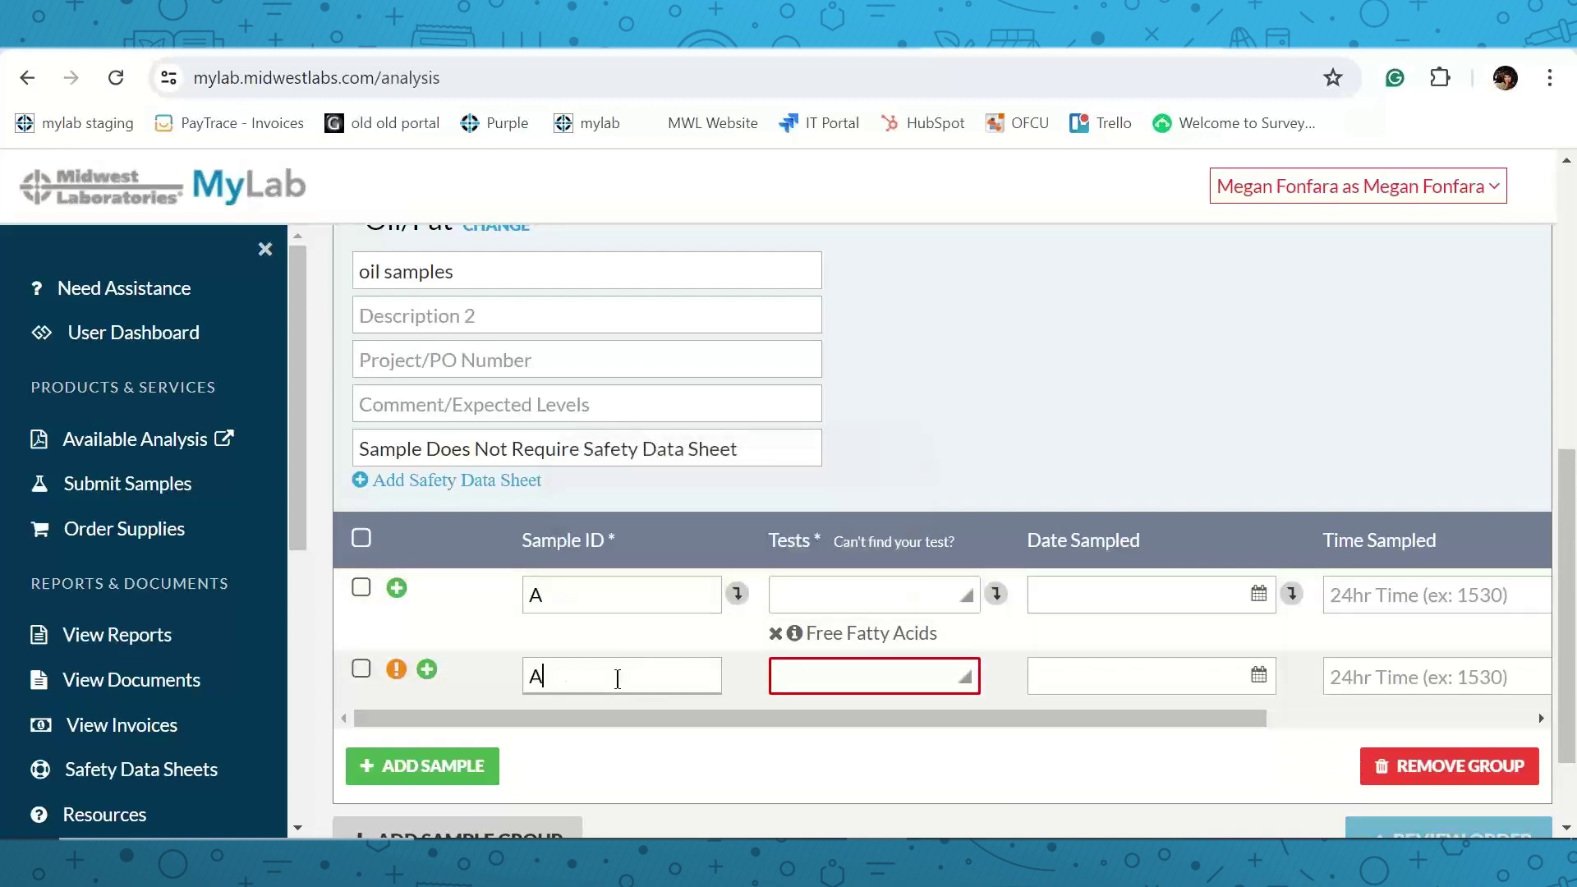
key("BackSpace")
type("B")
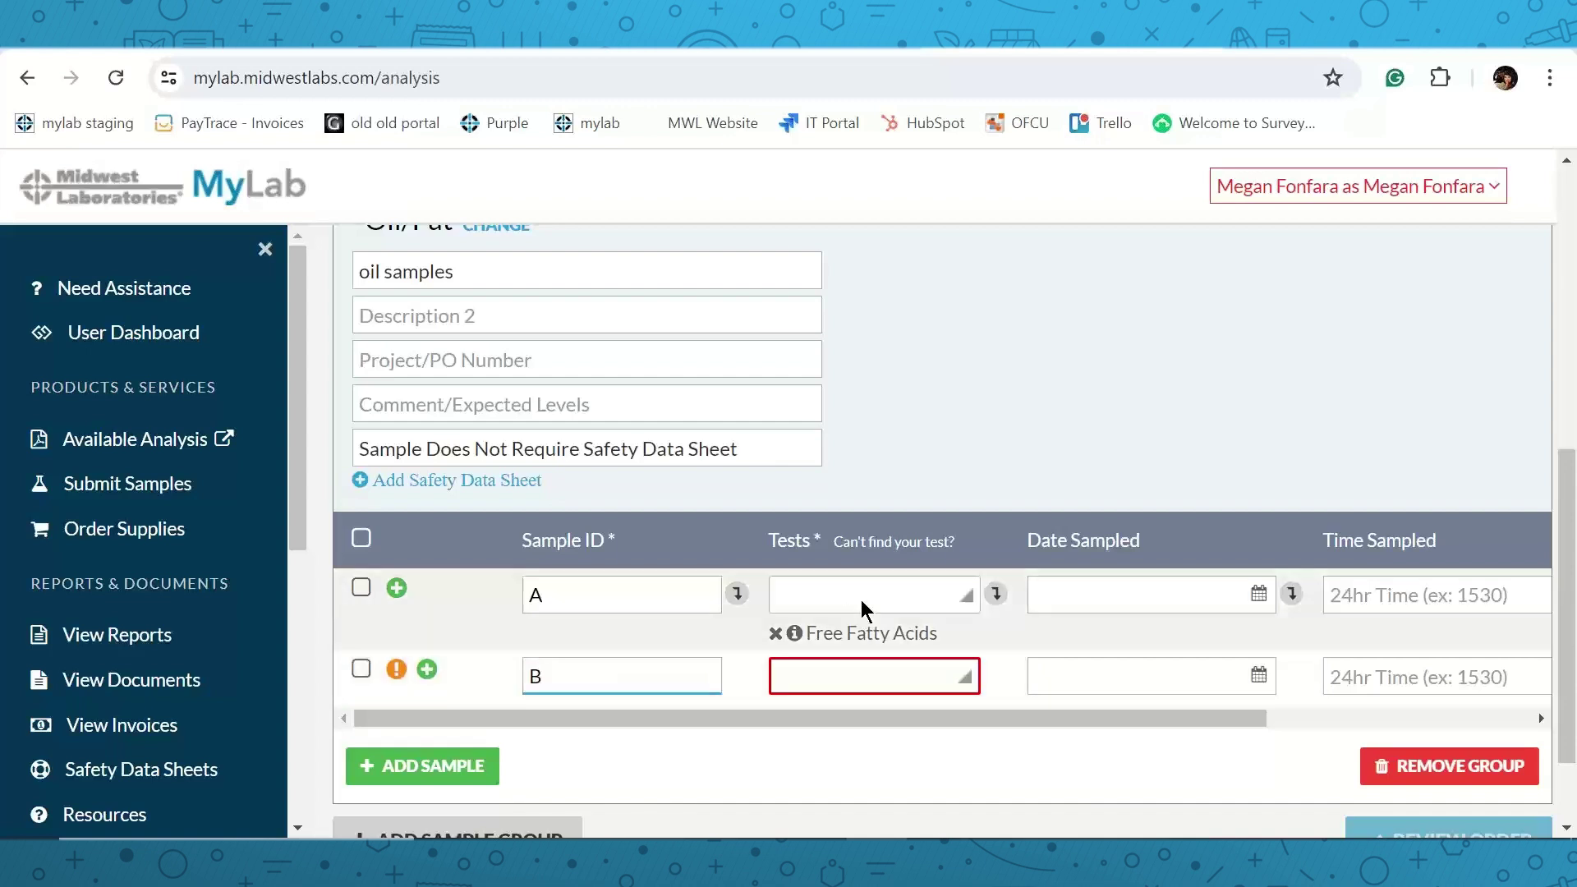
left_click(994, 596)
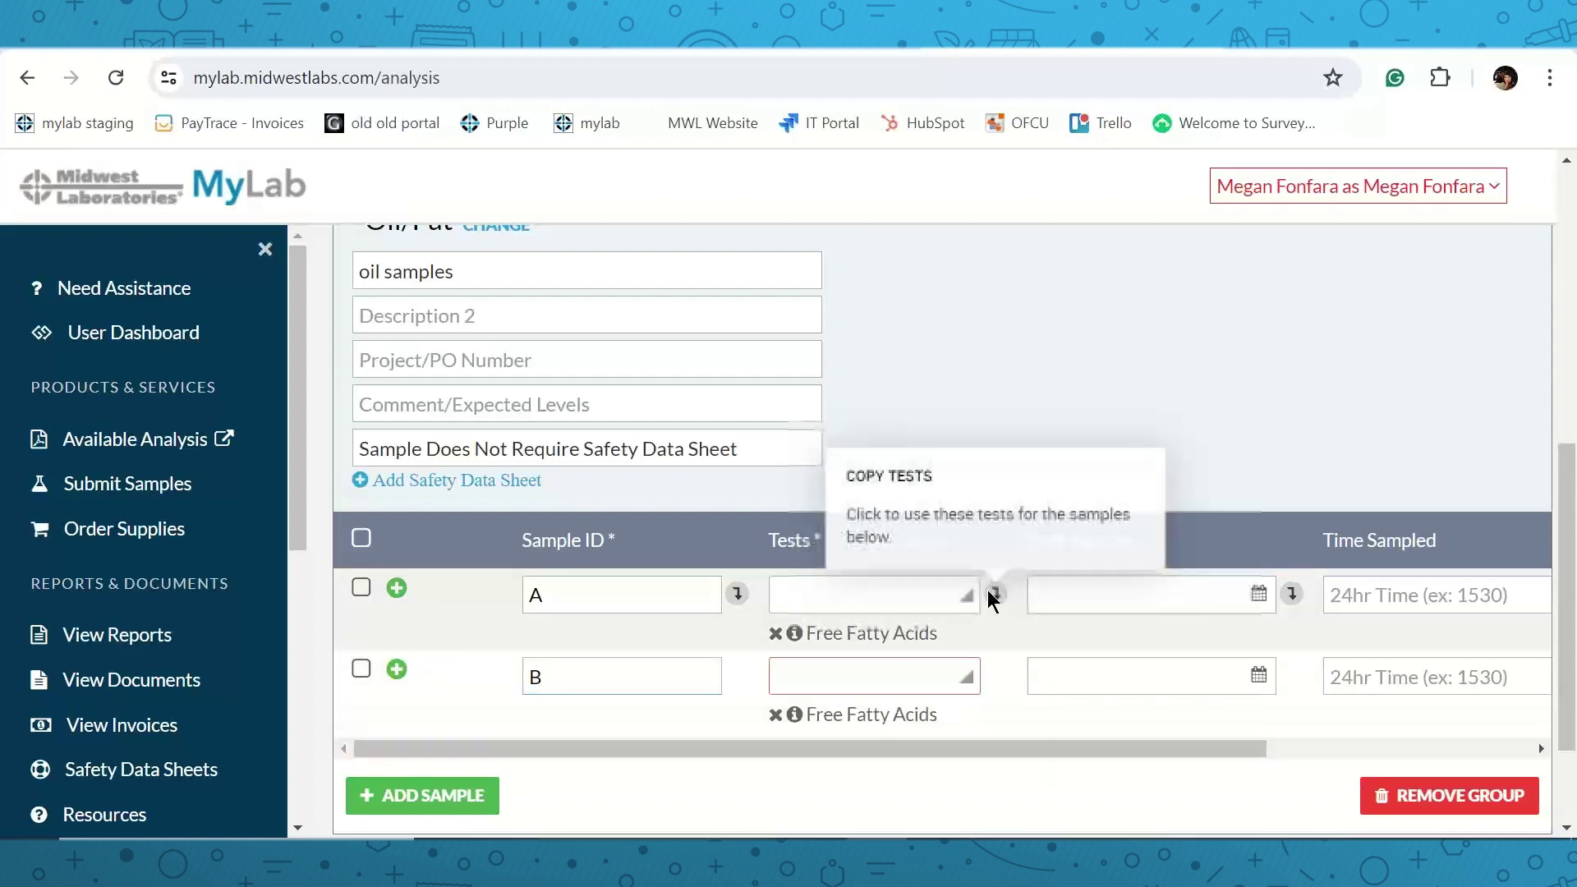
Date sample A June 20, 2024 and copy that sampled date to sample B.
left_click(1259, 593)
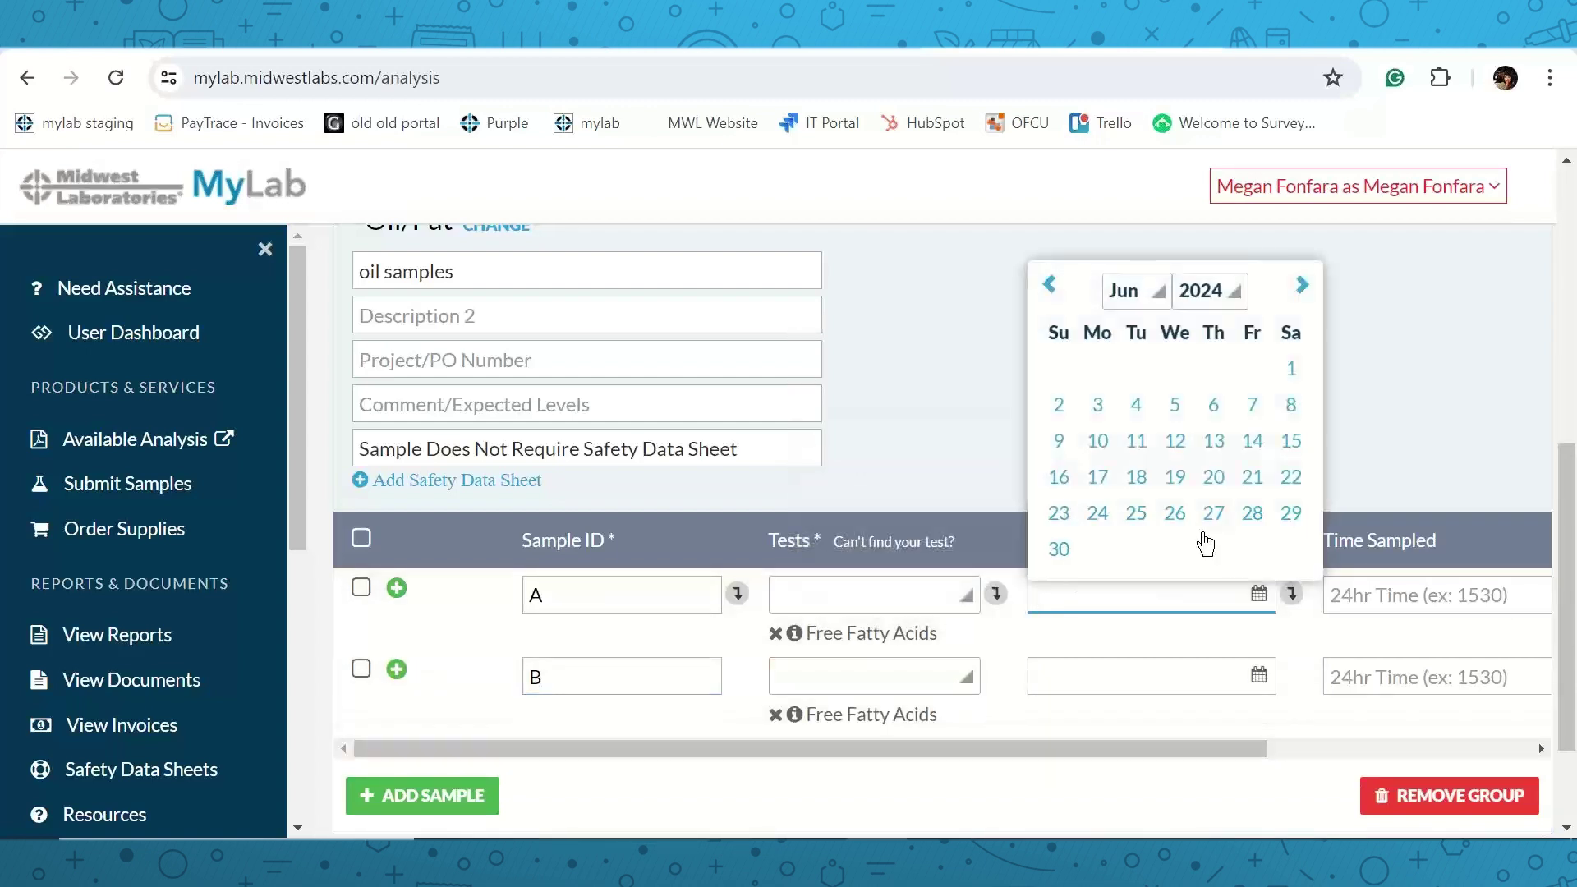
left_click(1214, 475)
left_click(1291, 593)
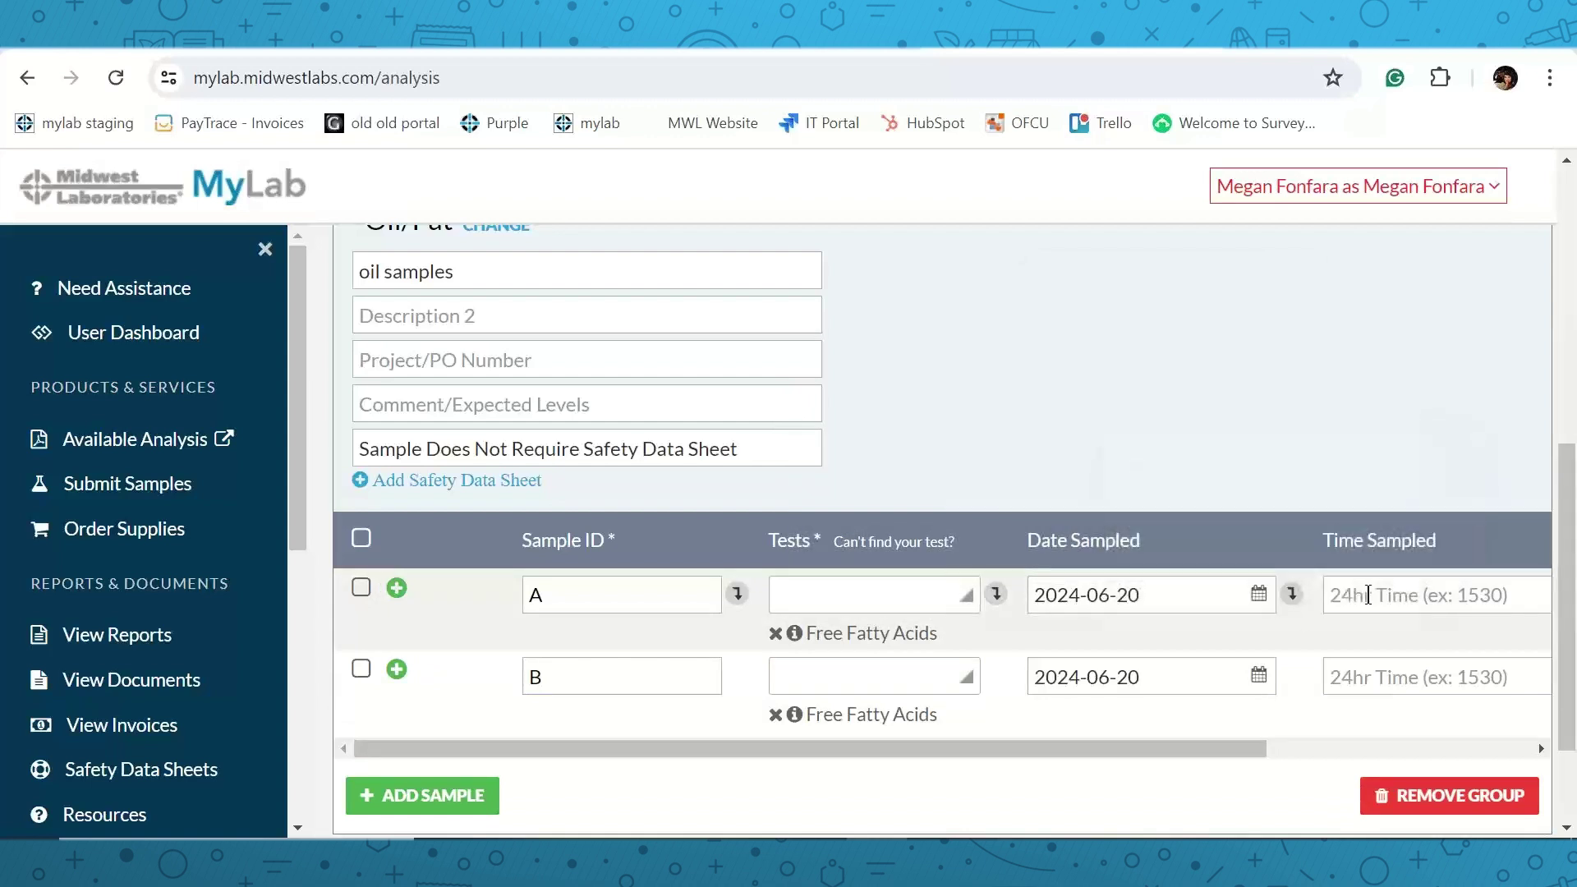
scroll(1365, 594, "down", 2)
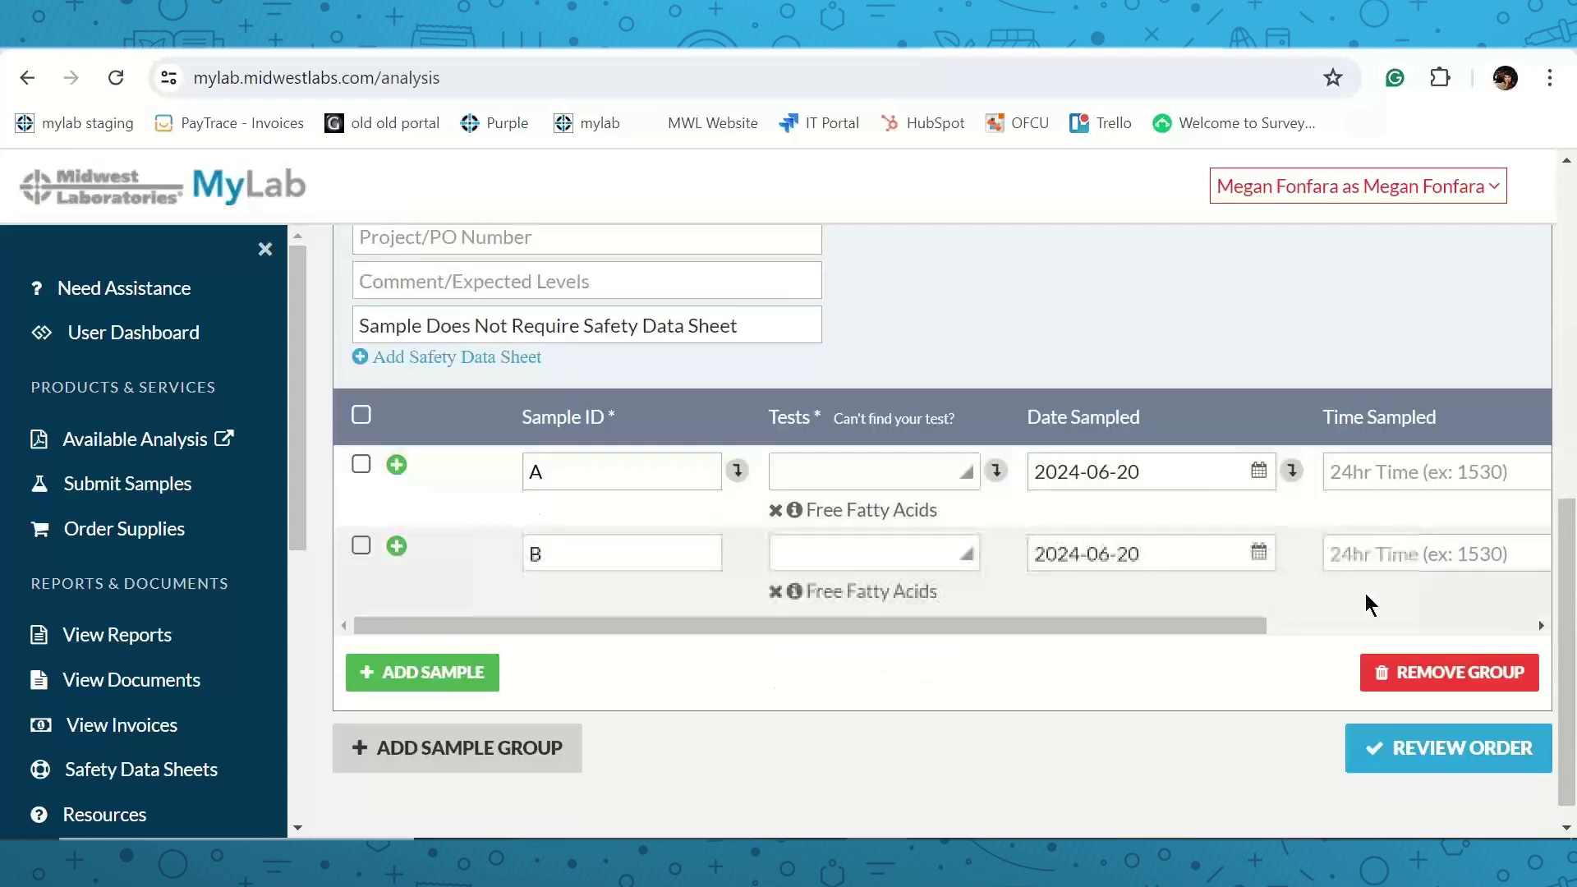
Review the summary and totals for the A and B Free Fatty Acids order, then submit it.
left_click(1419, 749)
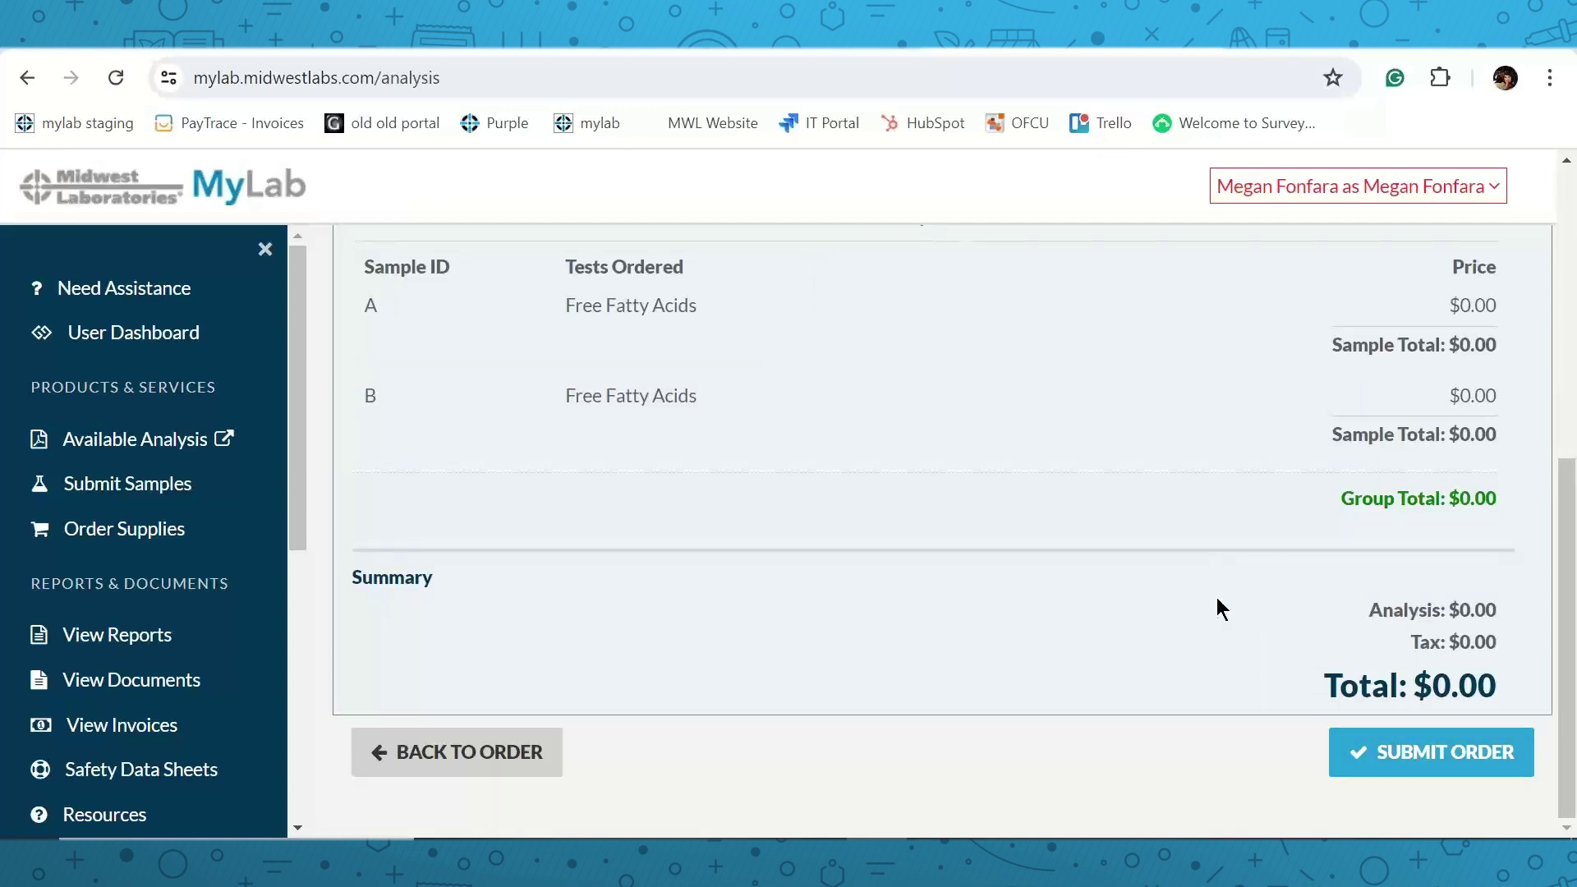
scroll(1215, 599, "up", 3)
scroll(1200, 582, "up", 2)
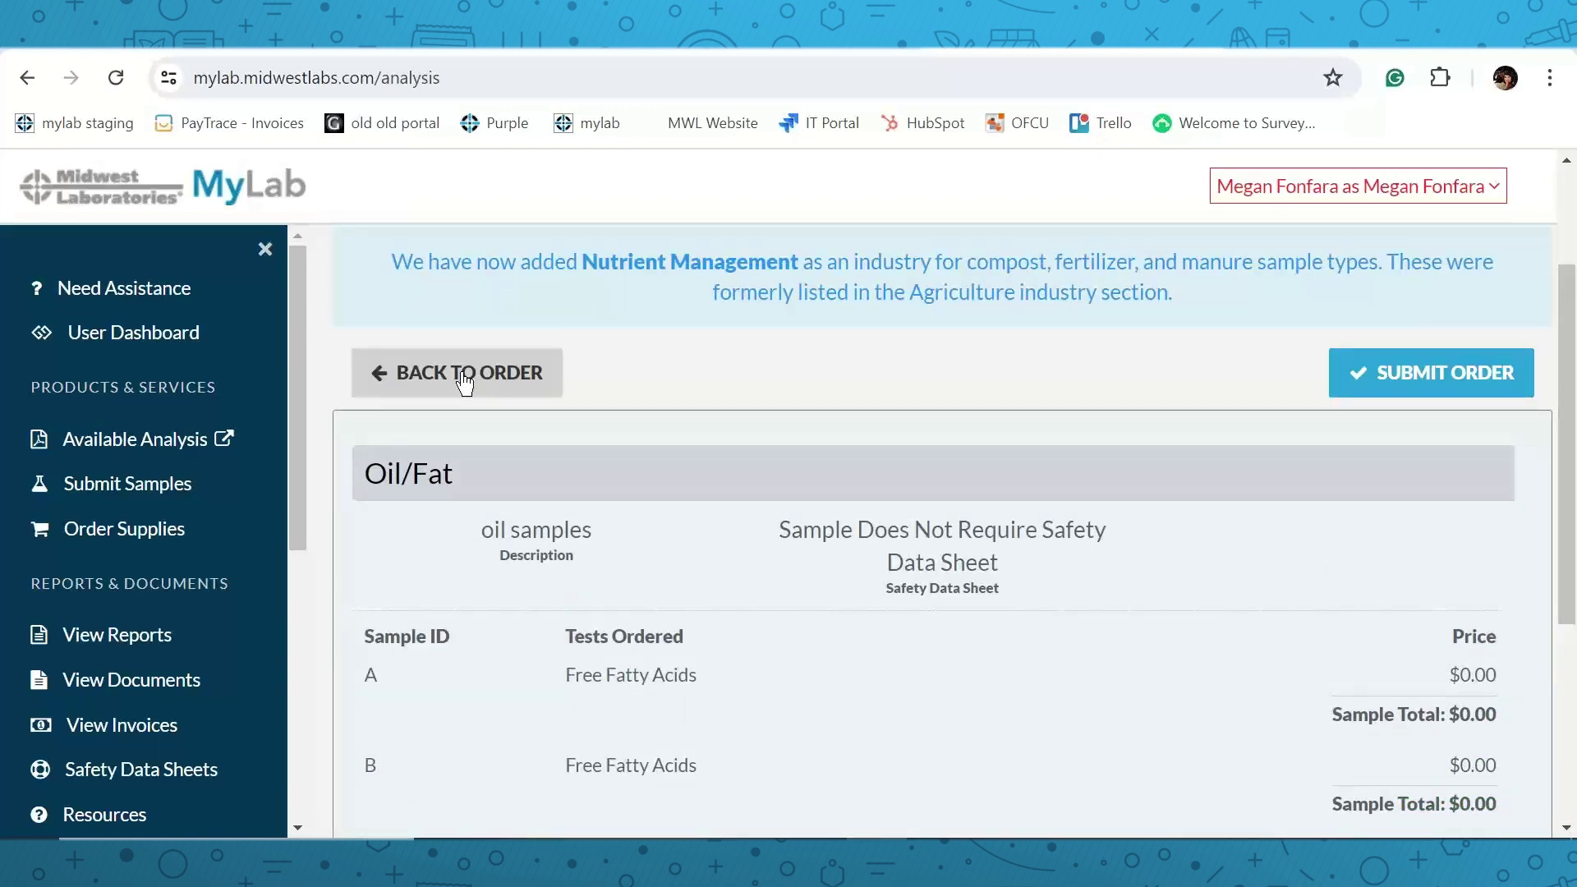
scroll(1091, 643, "down", 4)
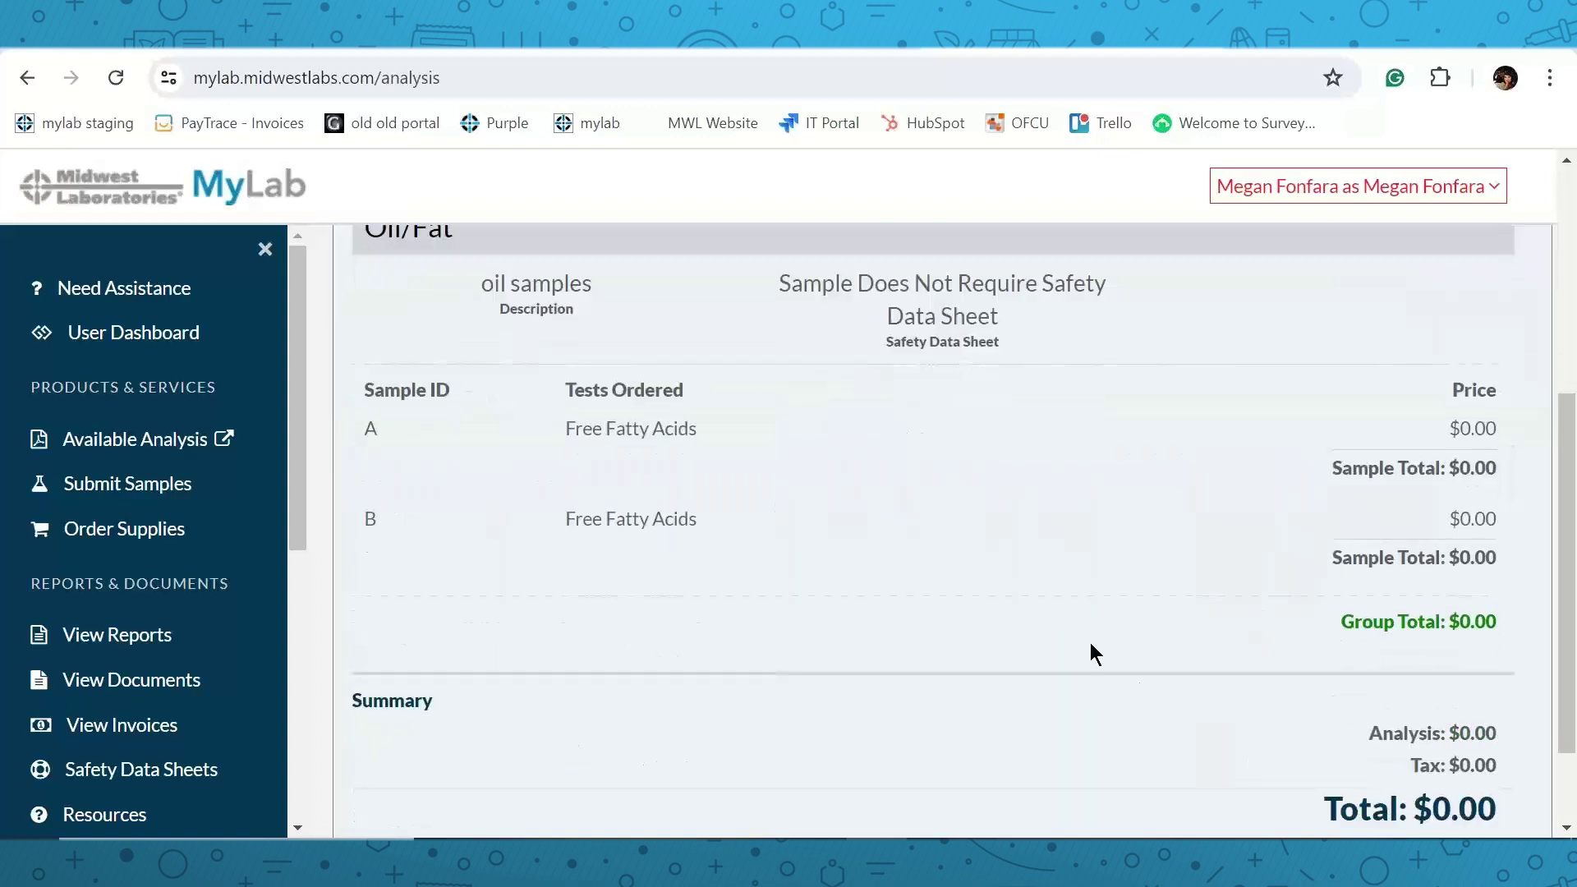
left_click(1398, 749)
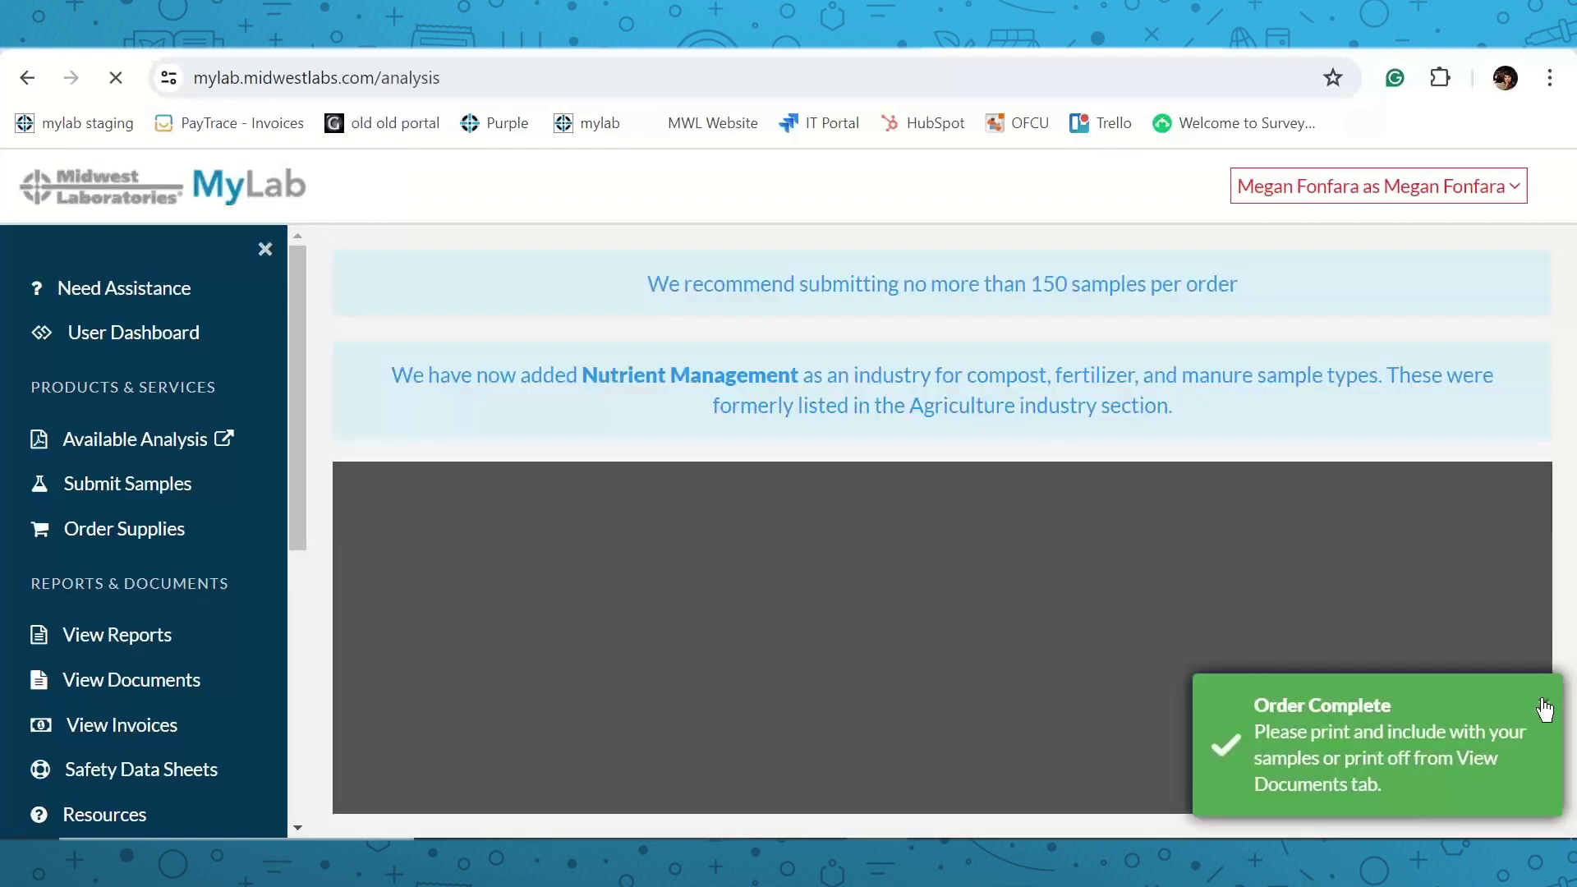
Dismiss the Order Complete notice and scroll the submittal PDF to samples A and B.
left_click(1544, 705)
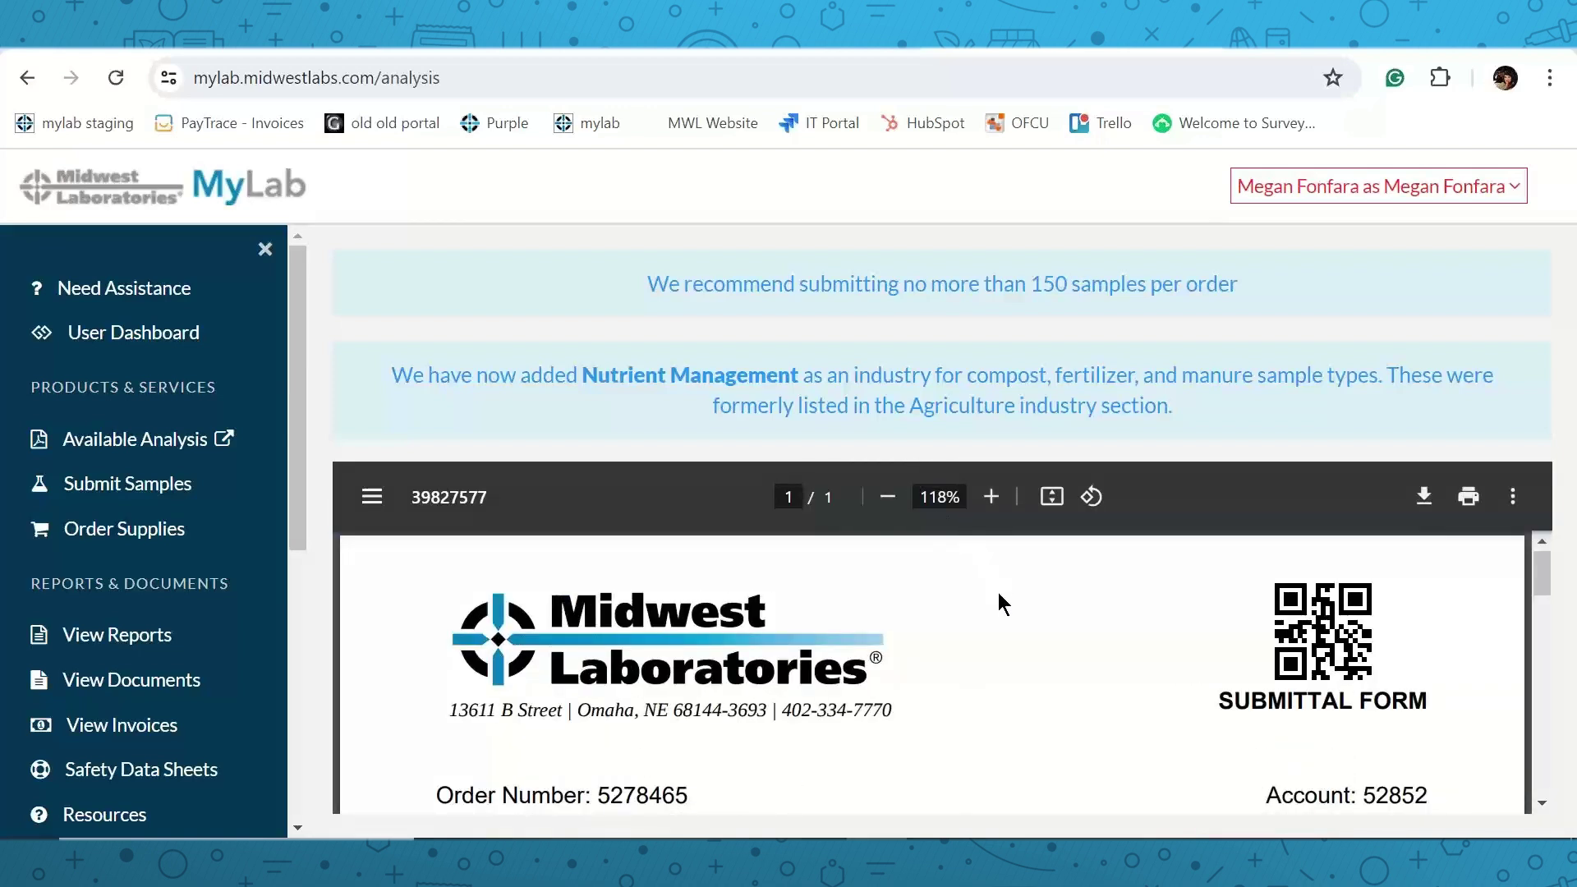
scroll(998, 590, "down", 5)
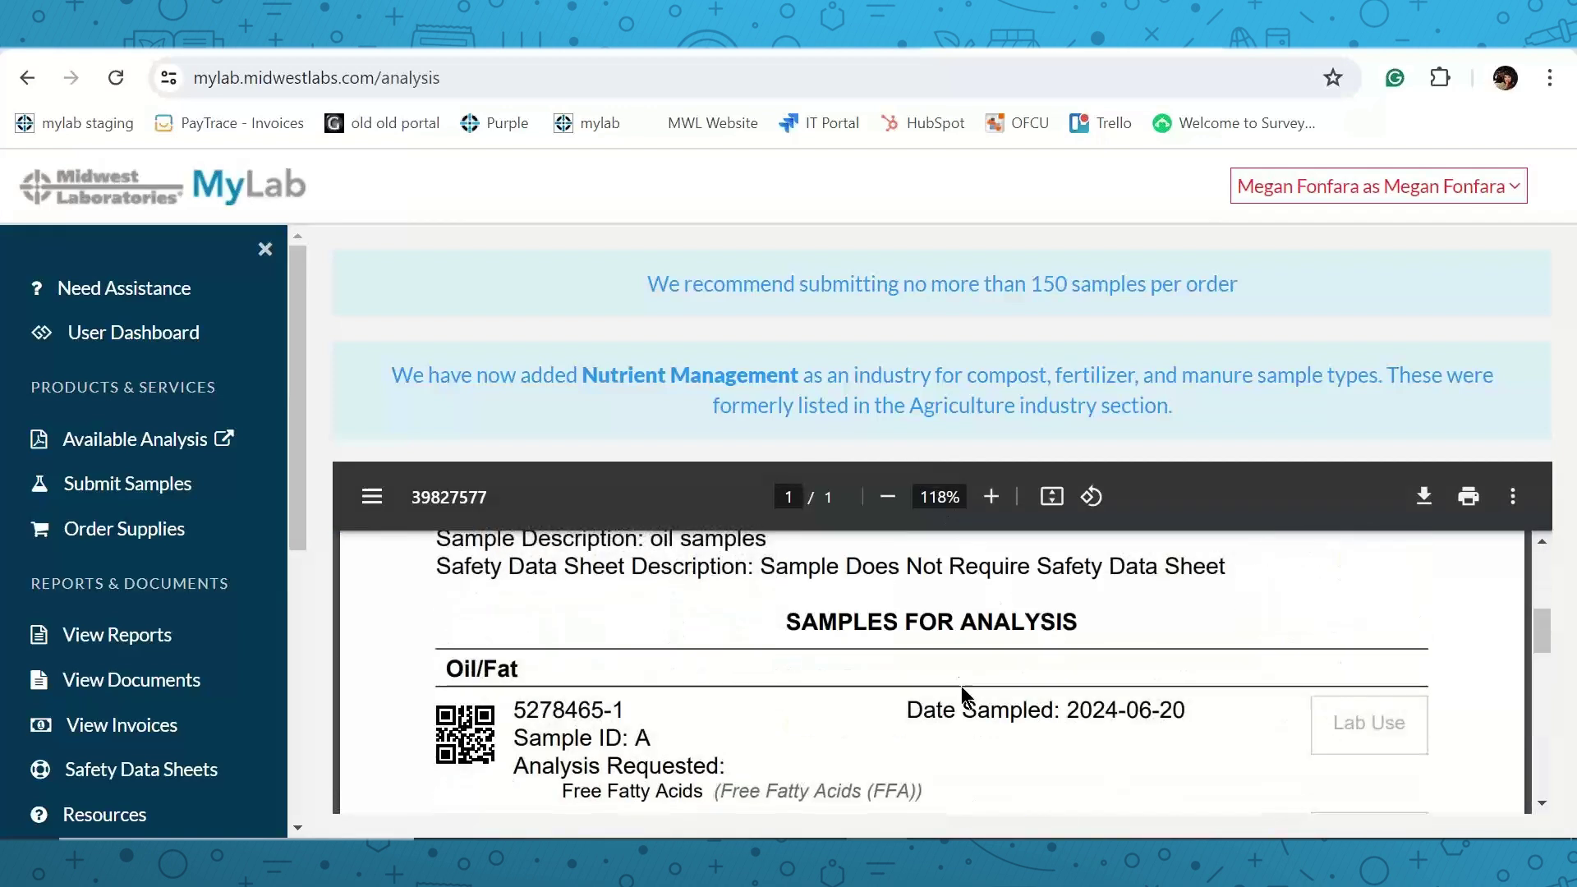
scroll(980, 670, "down", 2)
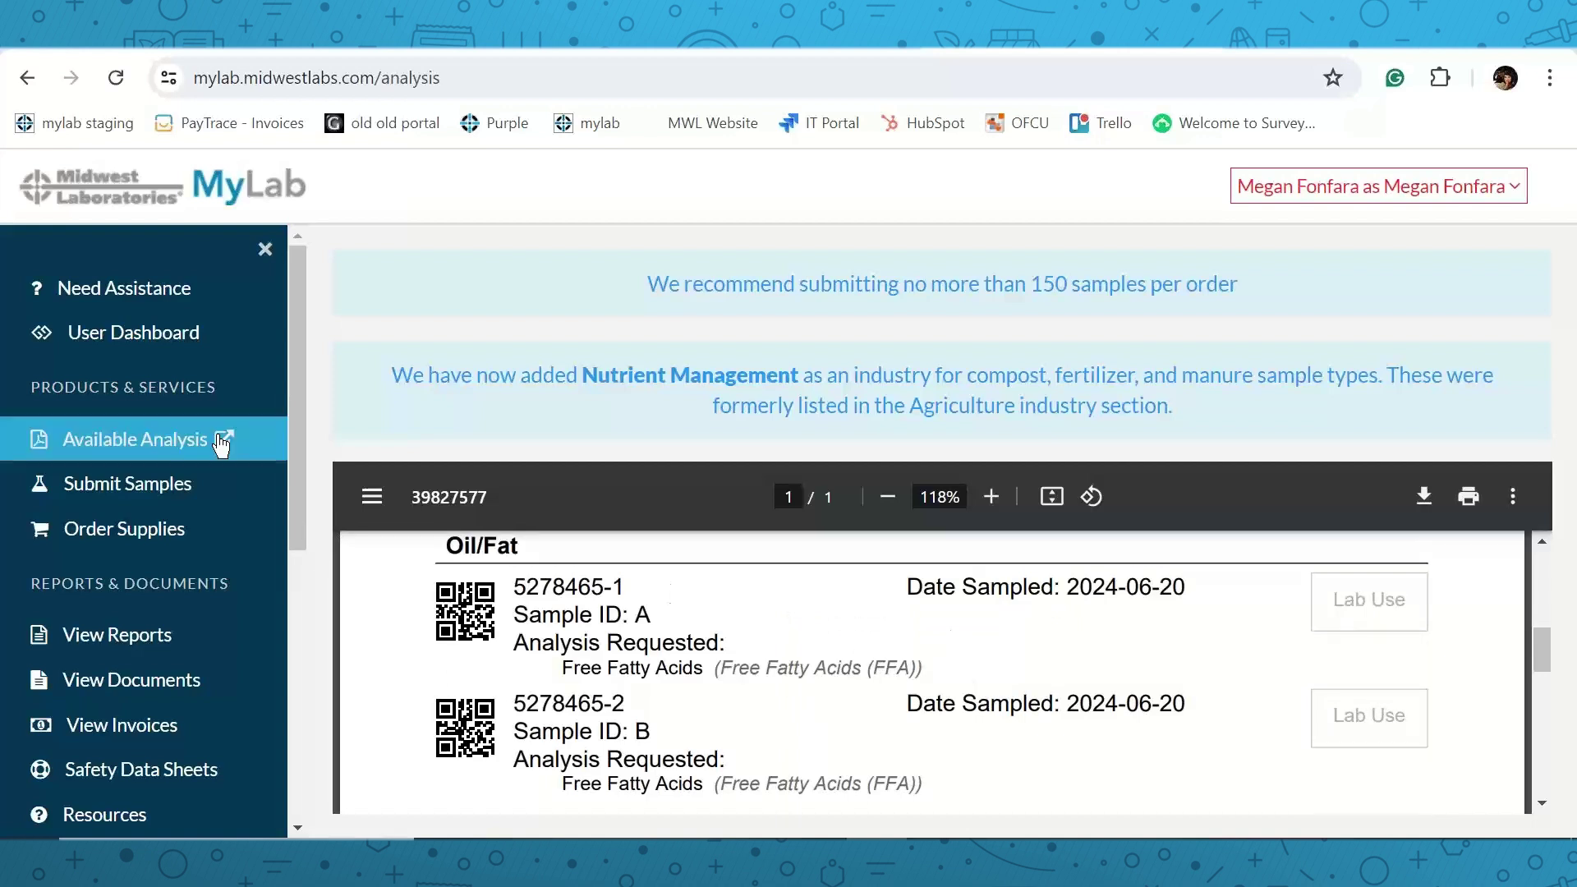
Copy the newest Analysis Order (samples A, B) from the User Dashboard into a new order.
left_click(177, 350)
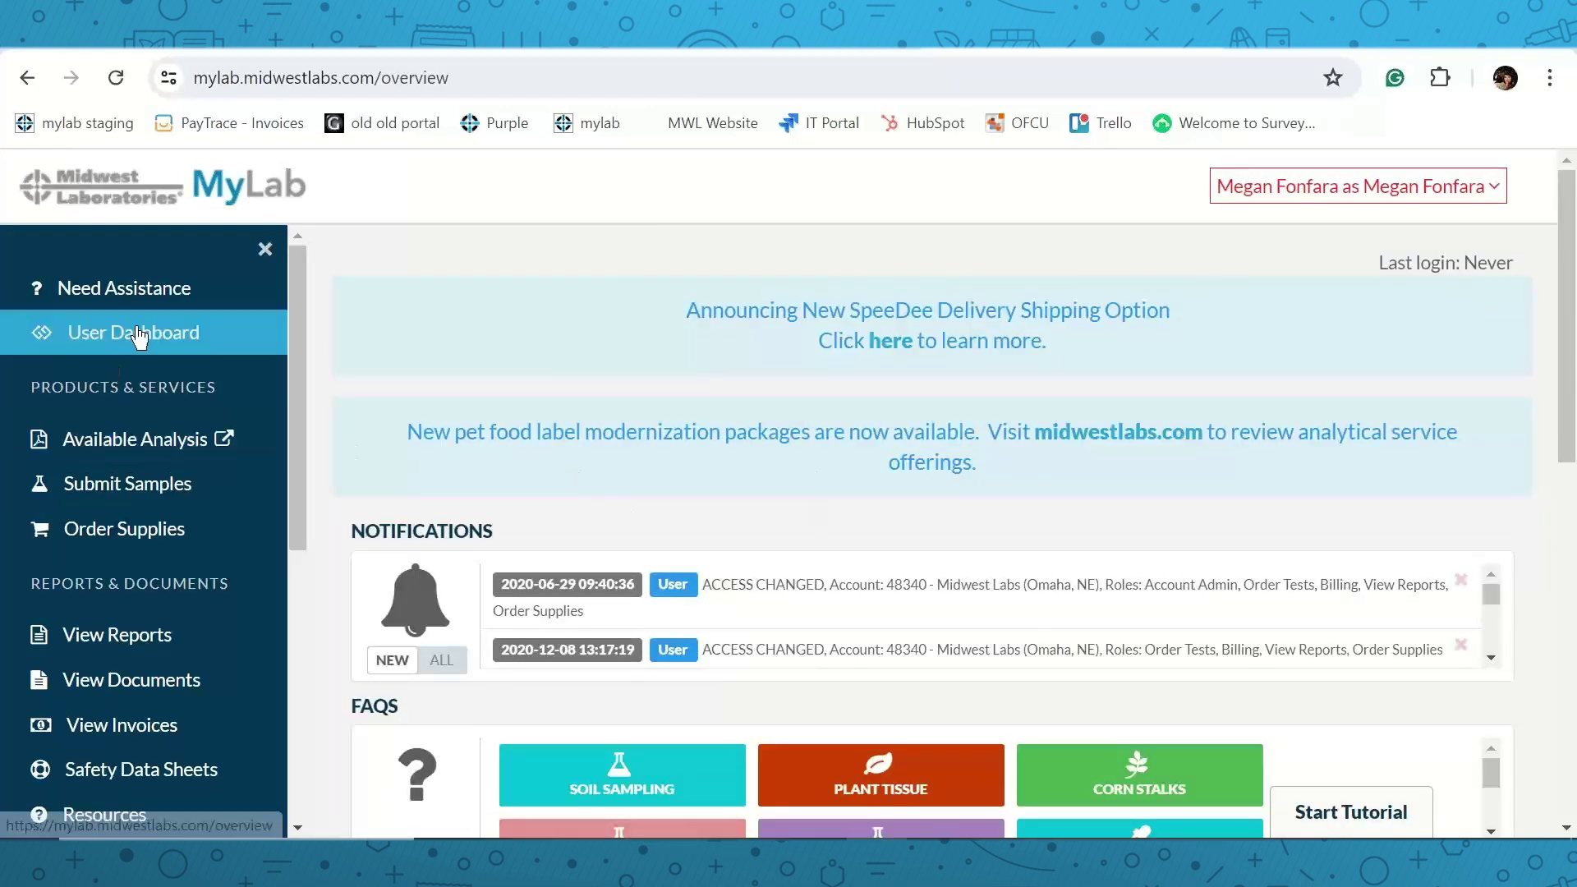
scroll(716, 457, "down", 3)
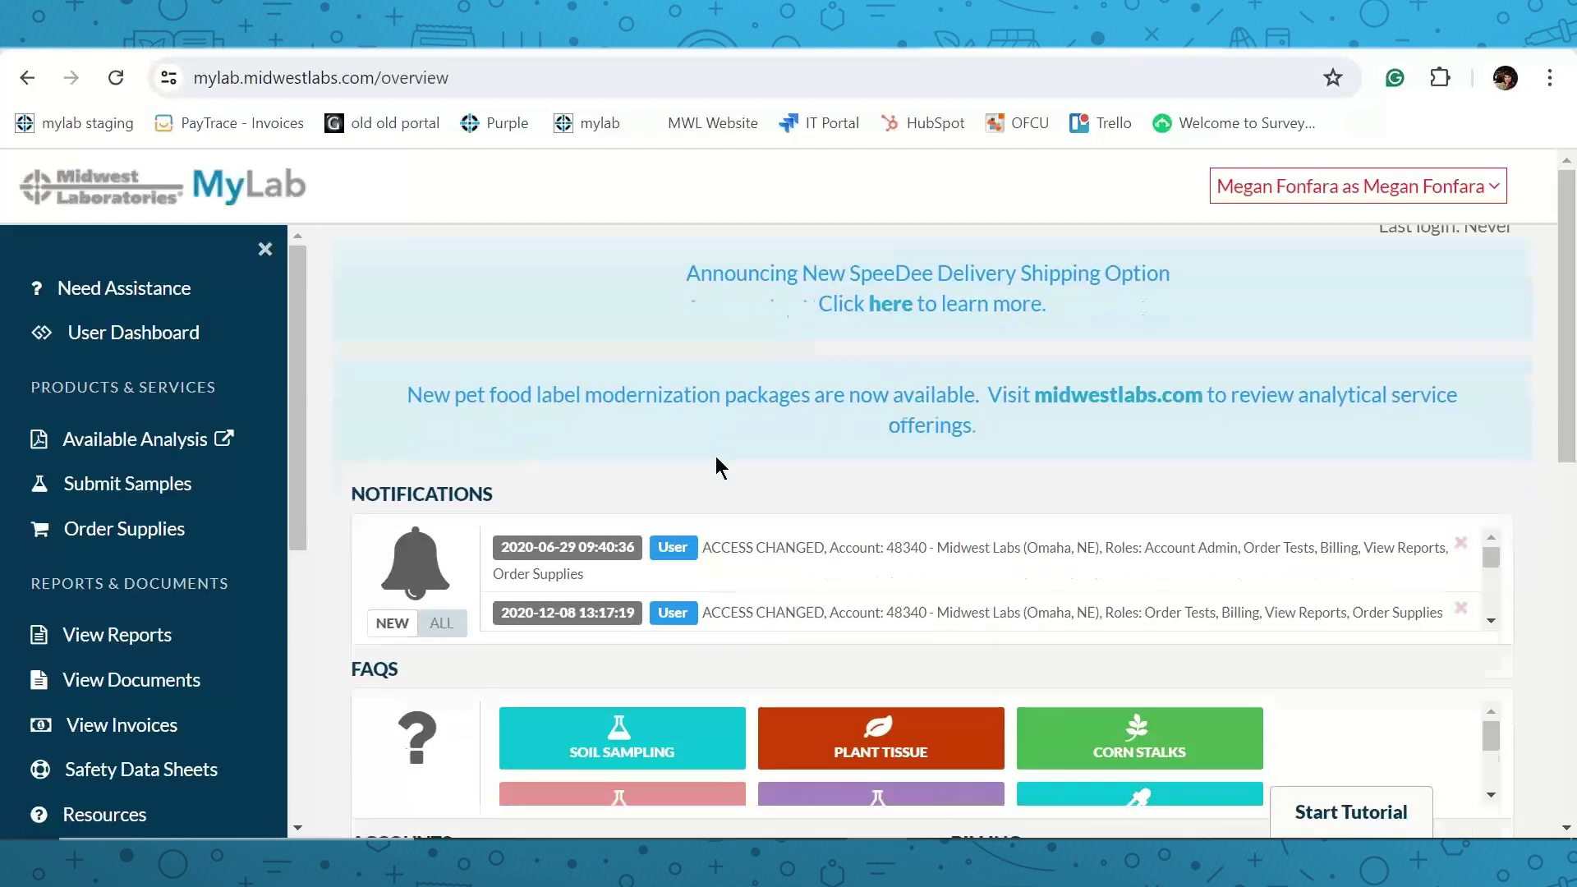
scroll(723, 505, "down", 2)
scroll(726, 510, "down", 3)
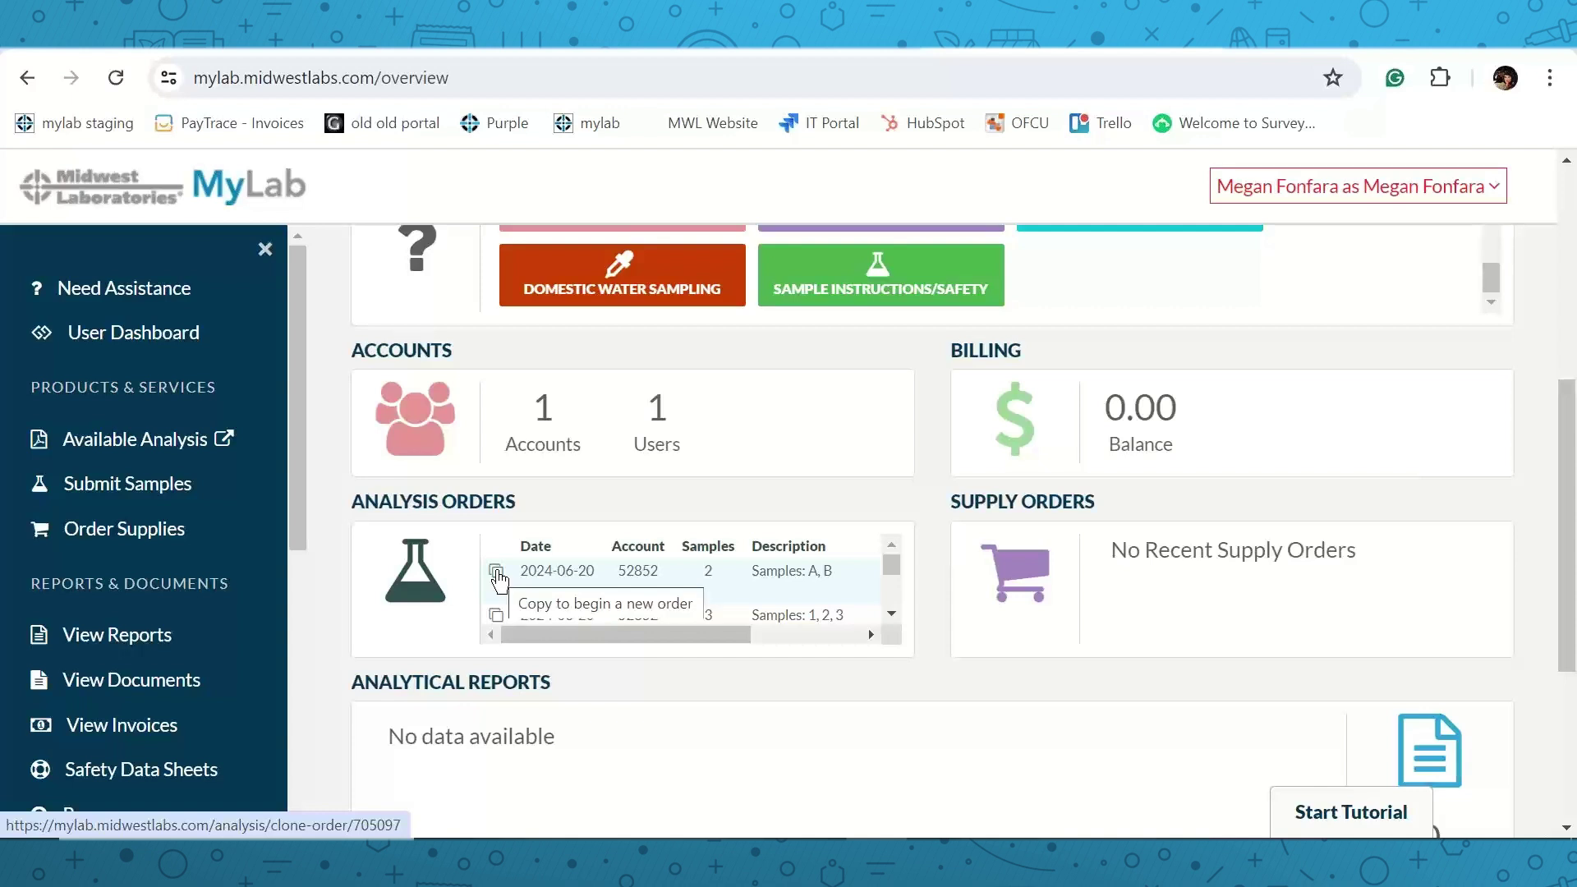
left_click(497, 573)
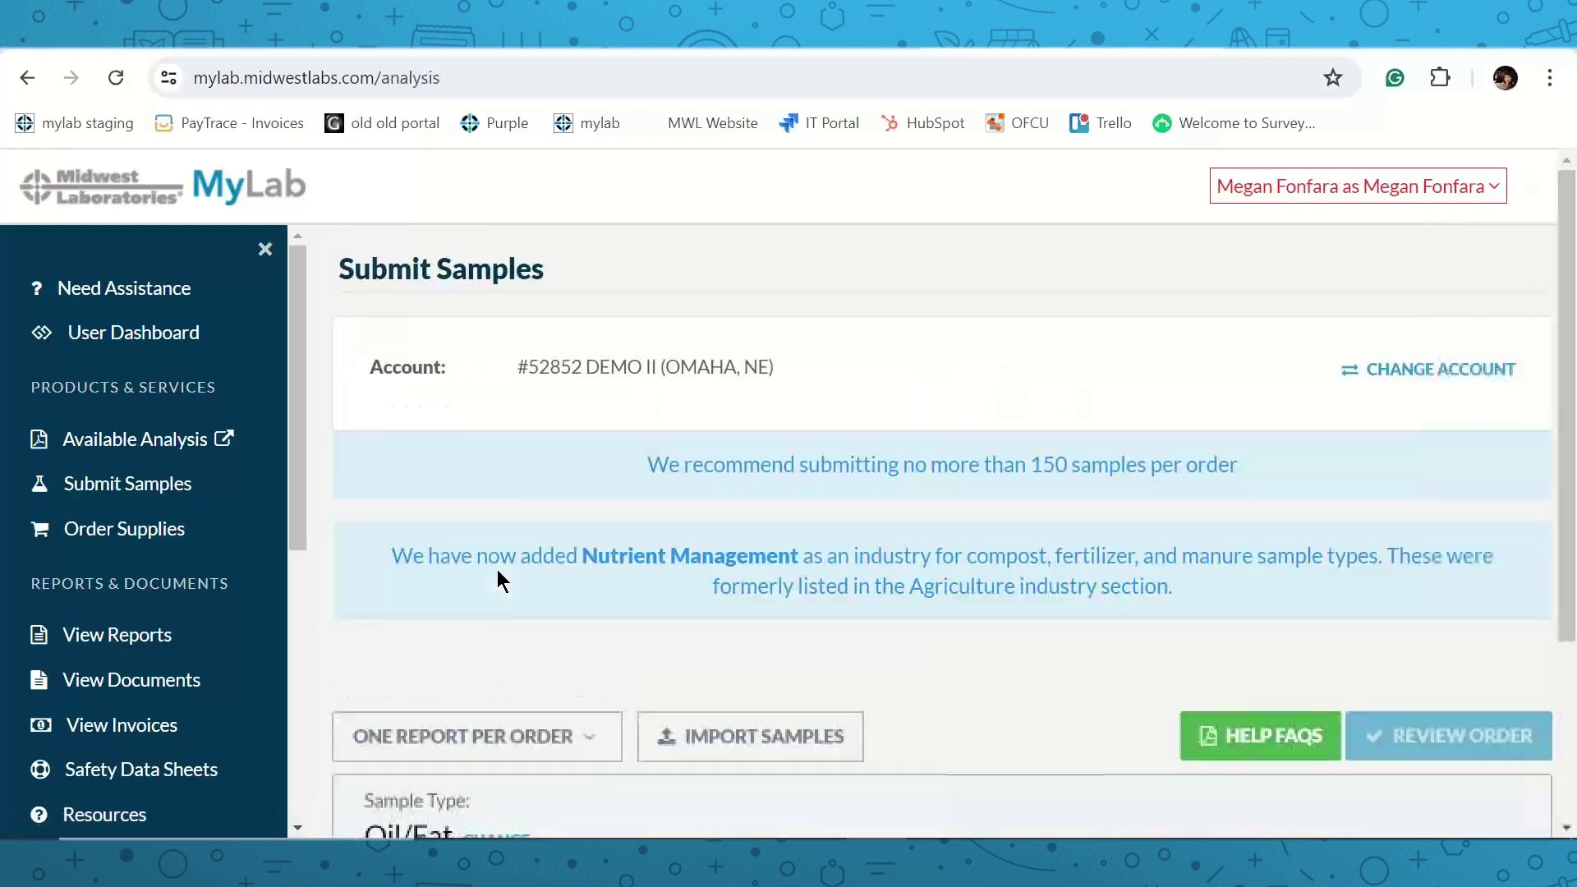
Remove sample B from the copied oil sample group.
scroll(743, 491, "down", 6)
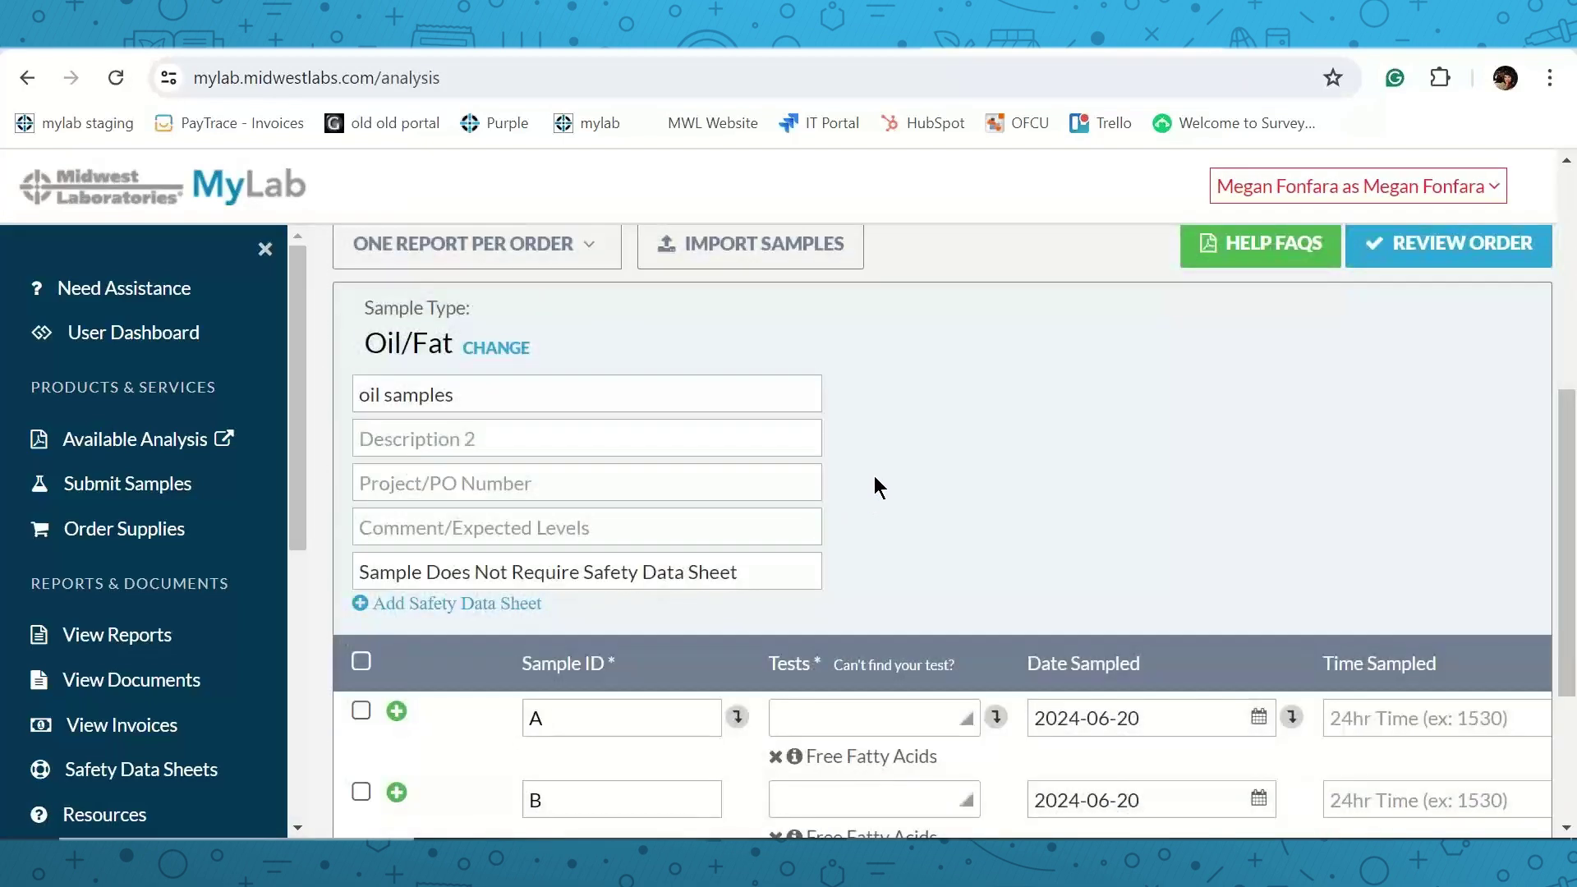
scroll(874, 475, "down", 2)
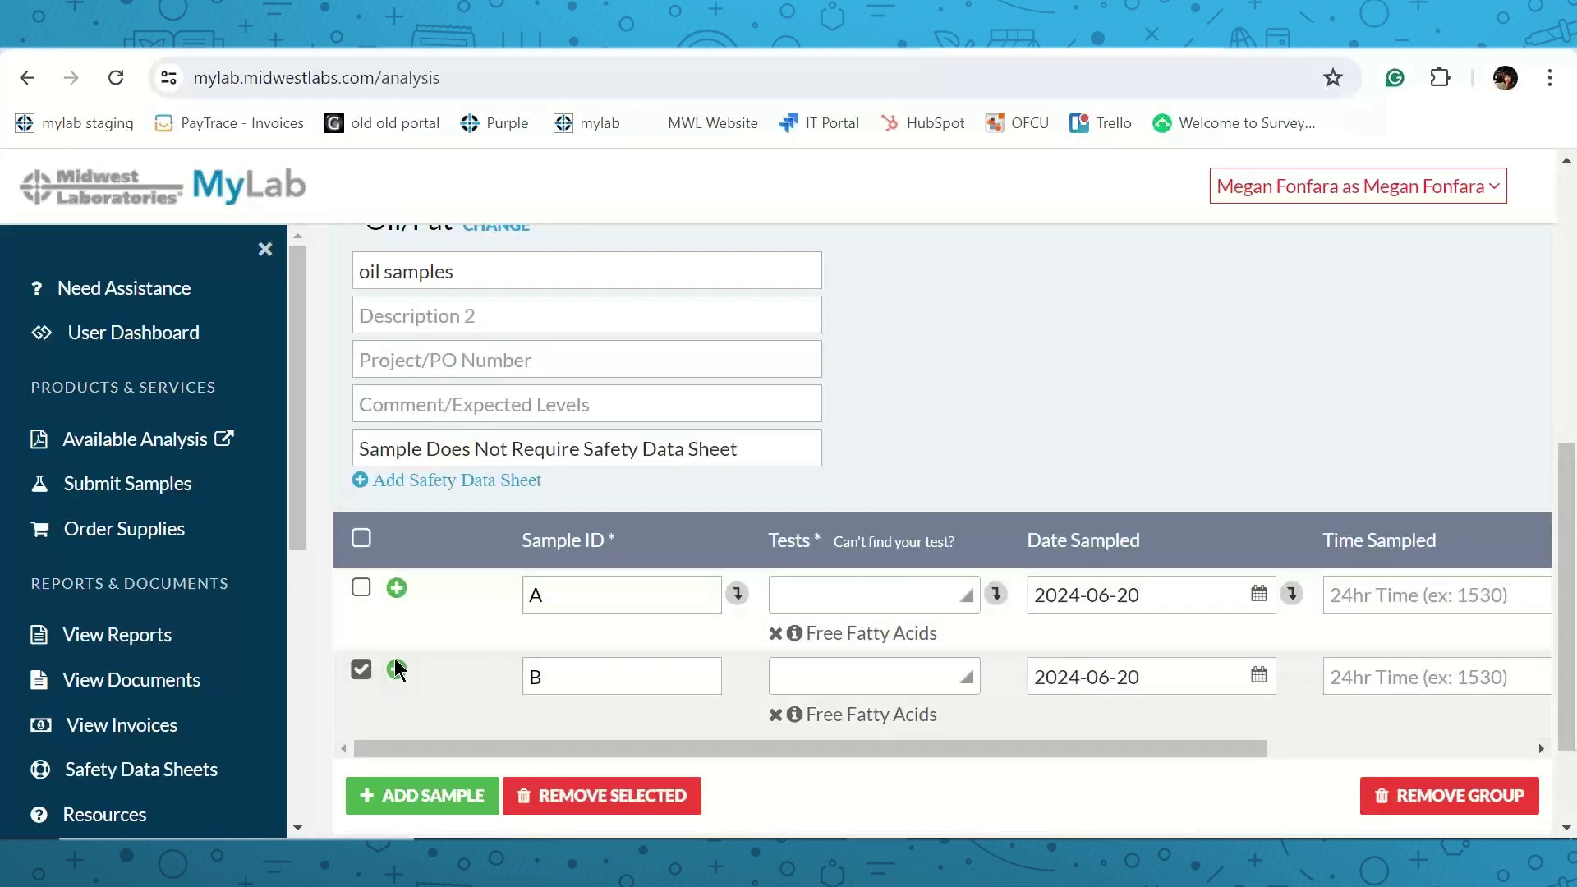
left_click(361, 667)
scroll(427, 667, "down", 1)
scroll(476, 668, "down", 1)
left_click(539, 669)
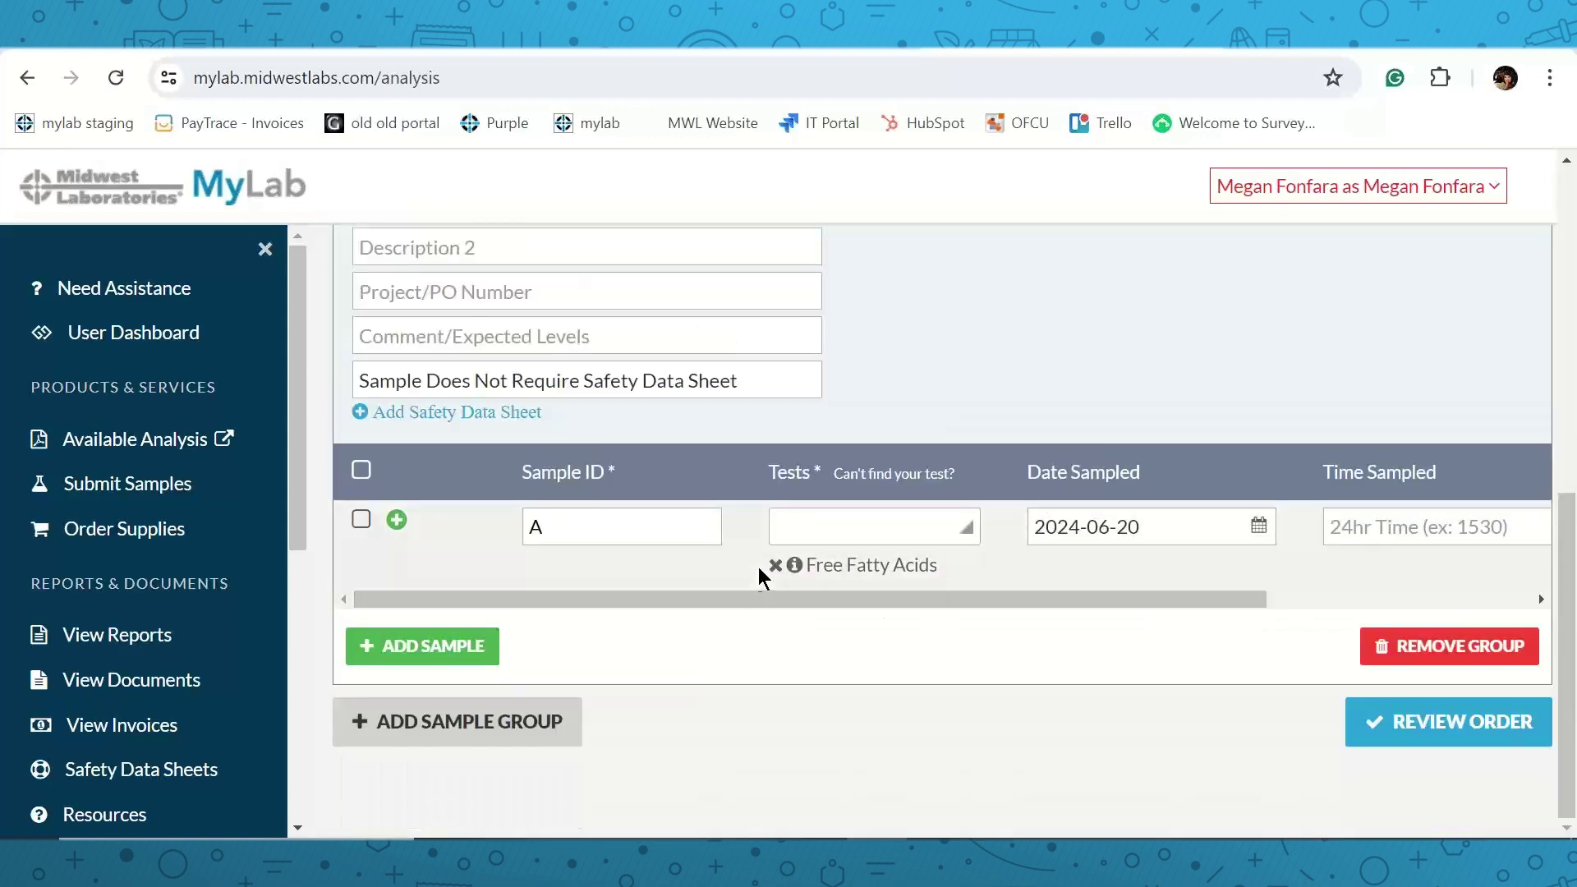
Add Peroxide Value to sample A's tests and bring up the order review.
left_click(957, 529)
left_click(926, 603)
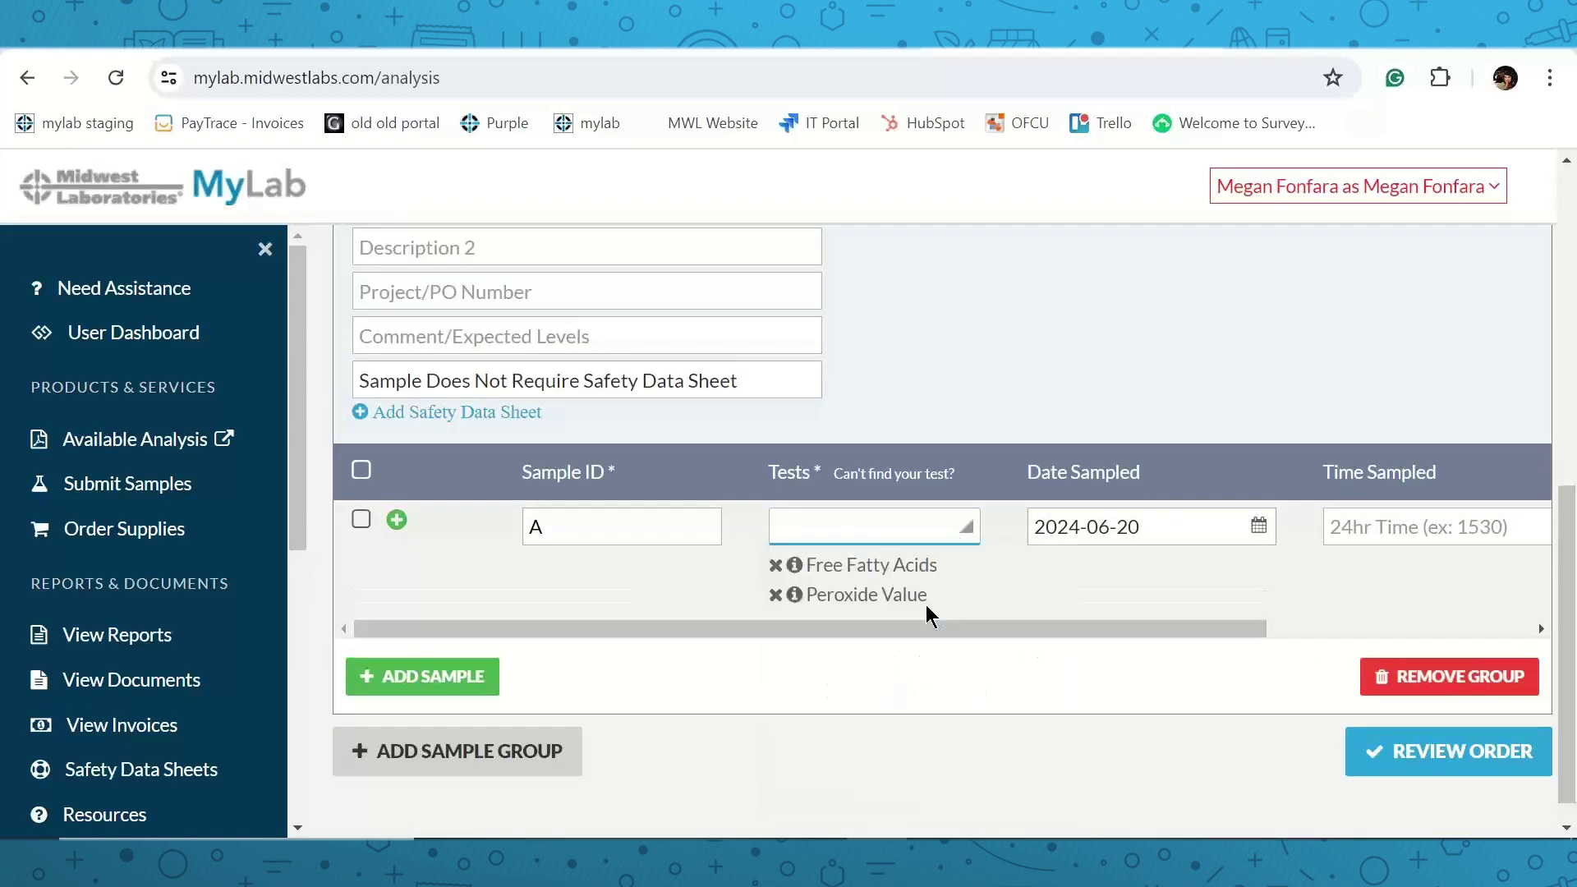
scroll(966, 583, "down", 1)
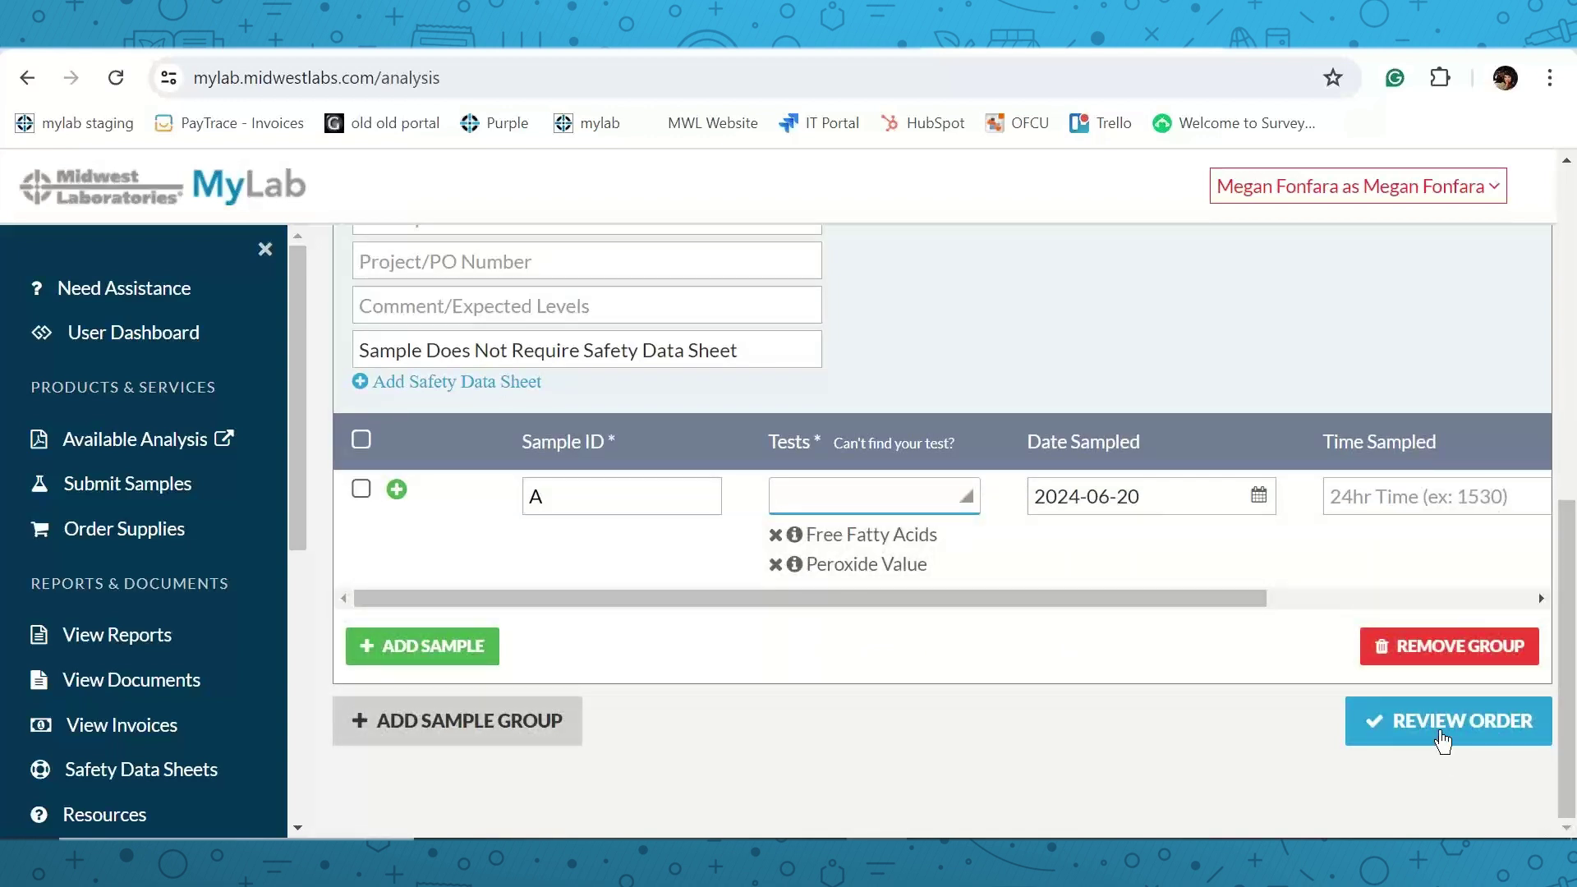
left_click(1444, 739)
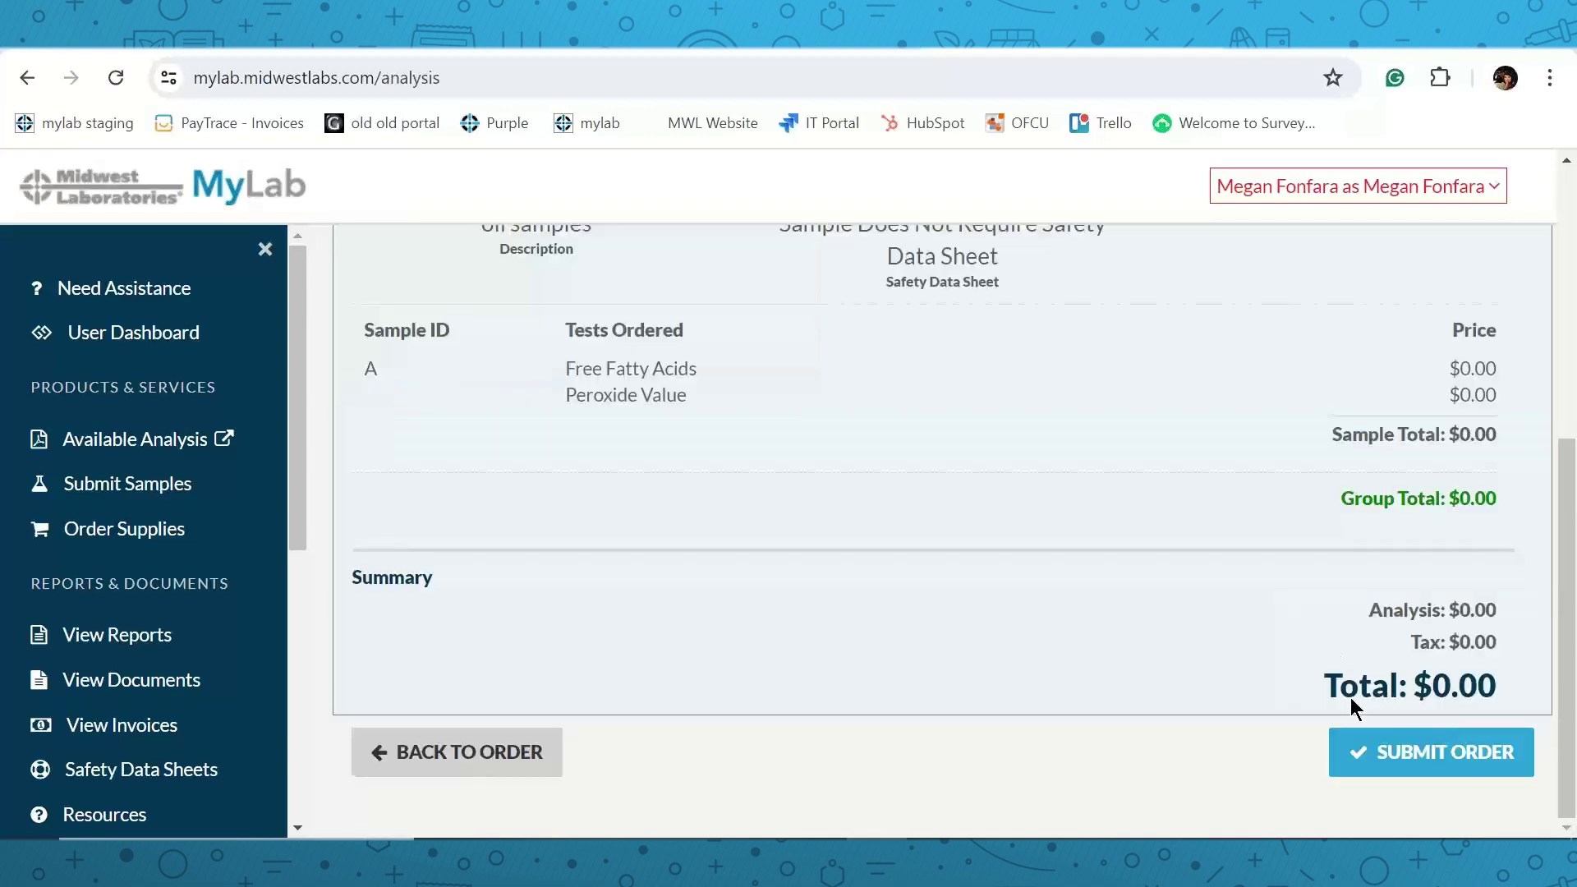
Submit the order and look over its submittal PDF listing sample A's two tests.
left_click(1383, 760)
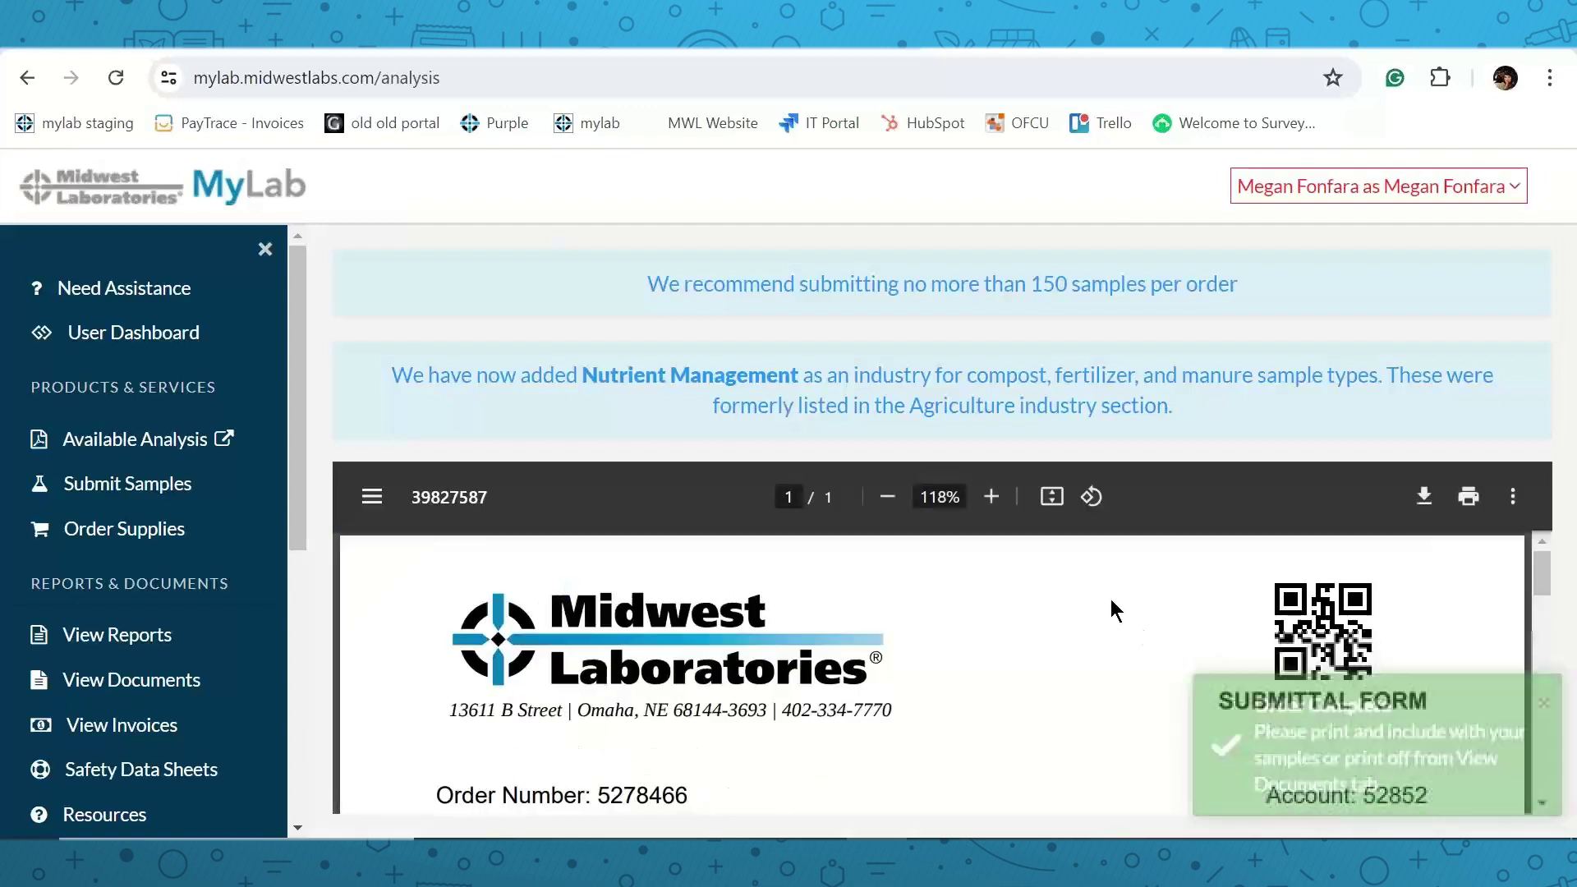
scroll(1099, 602, "down", 5)
scroll(1092, 608, "down", 2)
scroll(1092, 609, "up", 4)
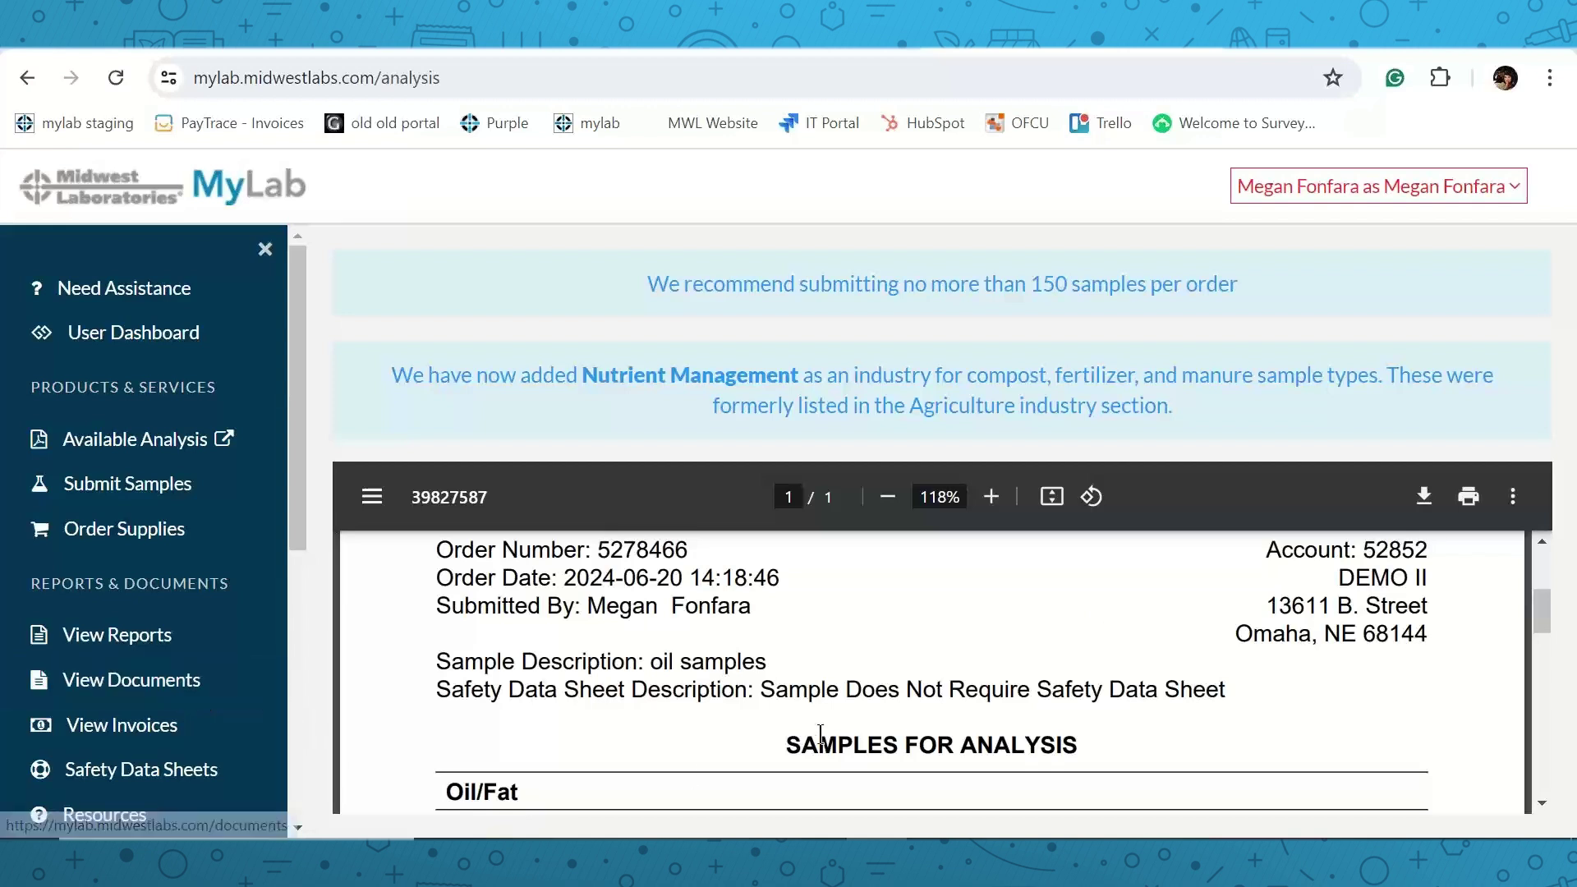
scroll(1195, 658, "up", 2)
scroll(1352, 572, "up", 2)
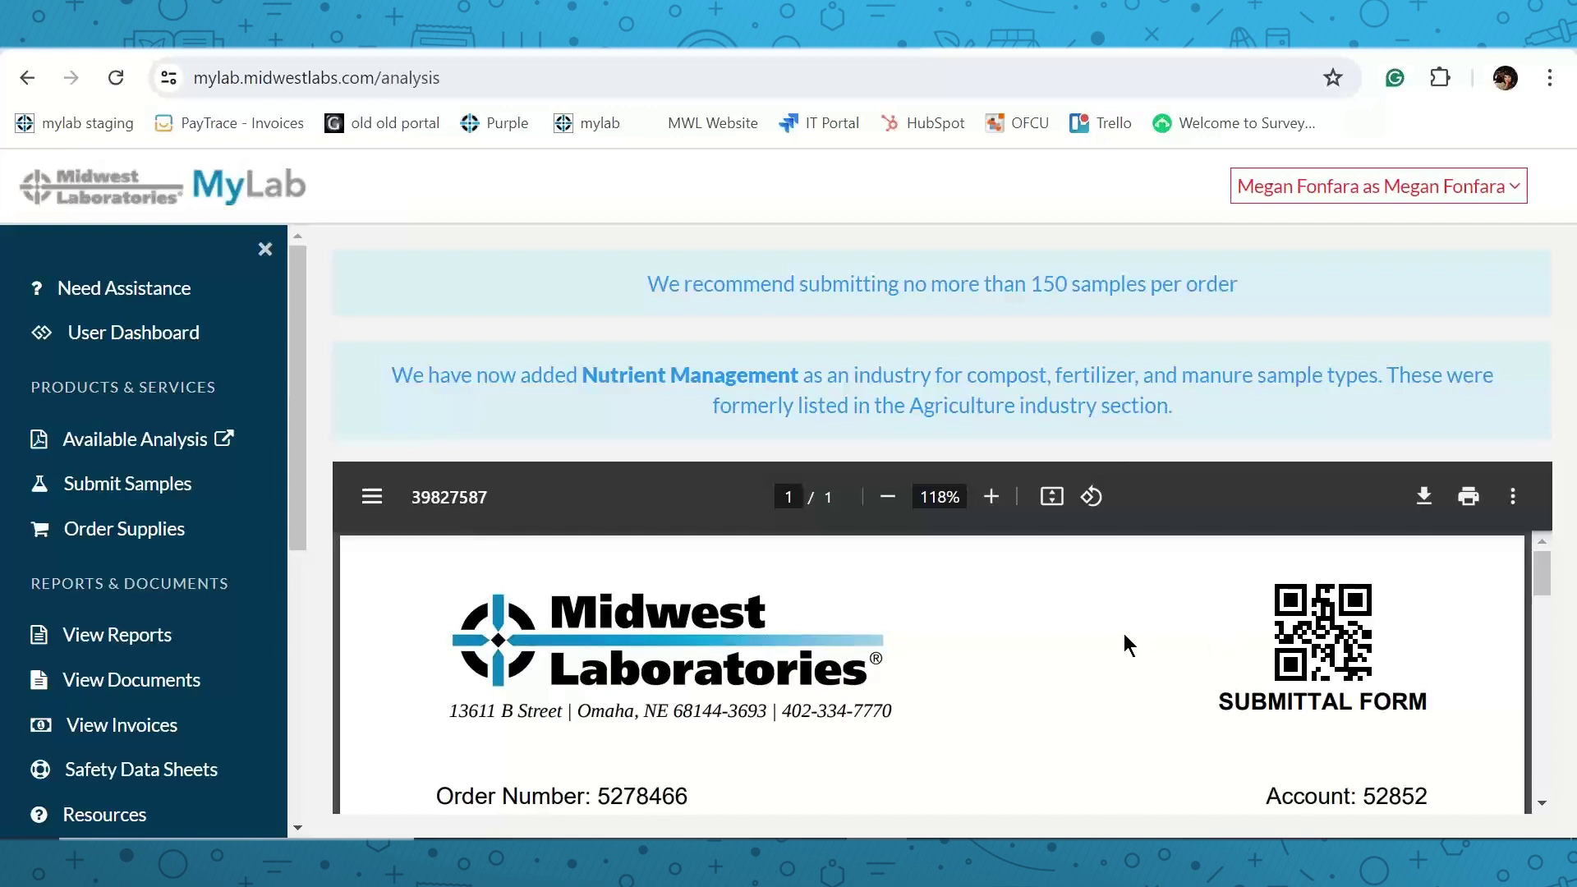
Put 5 FedEx Ground (0-10 lbs) labels and 5 small boxes in the supplies cart and view it.
left_click(183, 534)
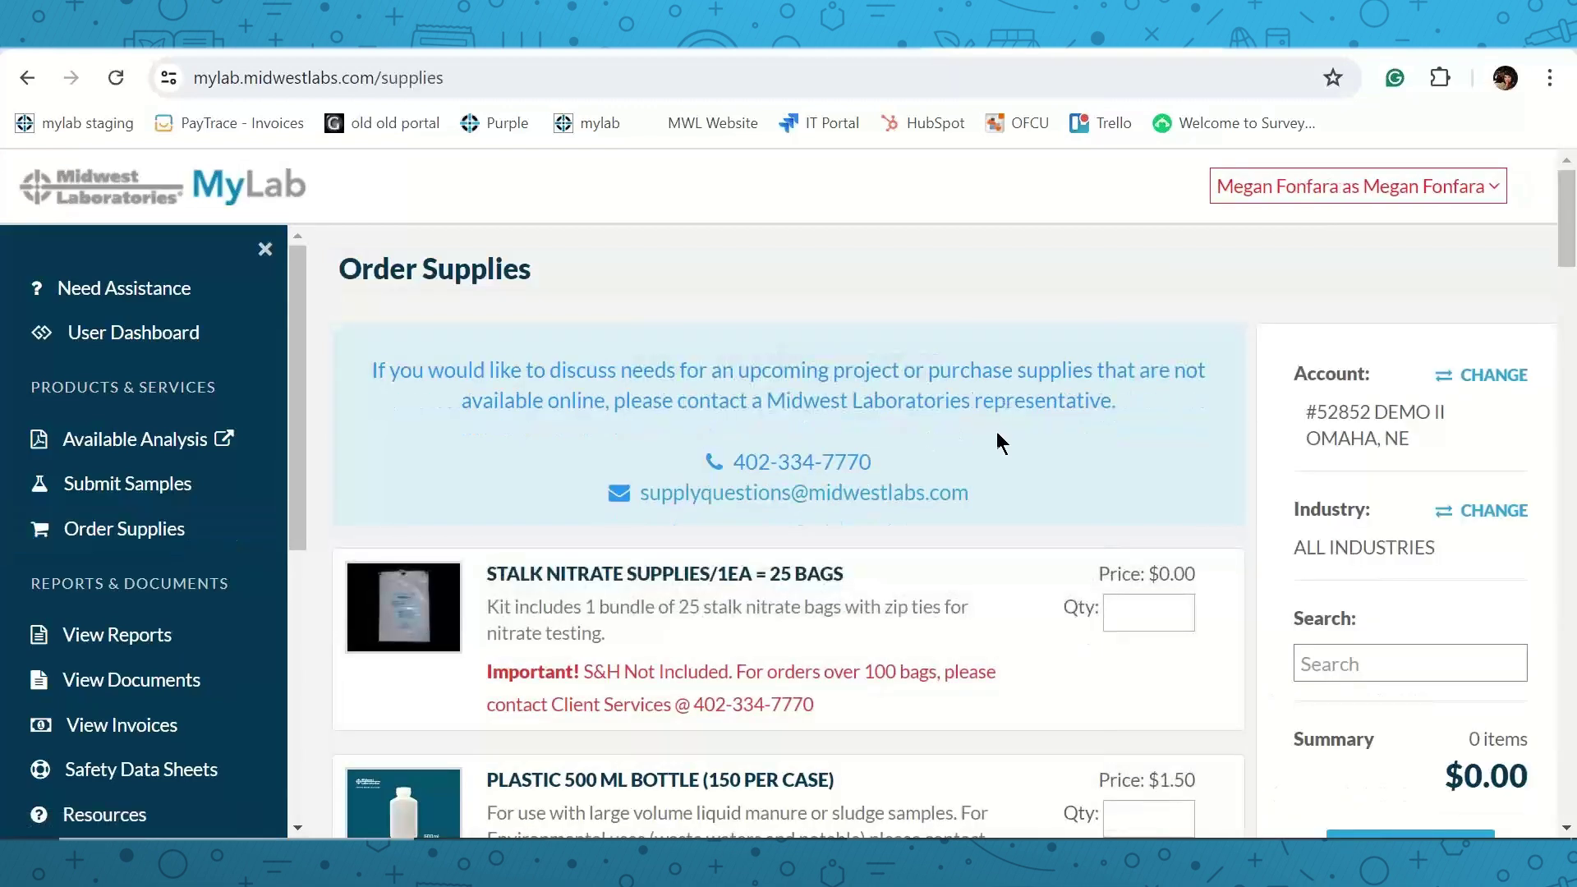
scroll(998, 433, "down", 8)
scroll(1032, 481, "down", 5)
scroll(1023, 493, "down", 3)
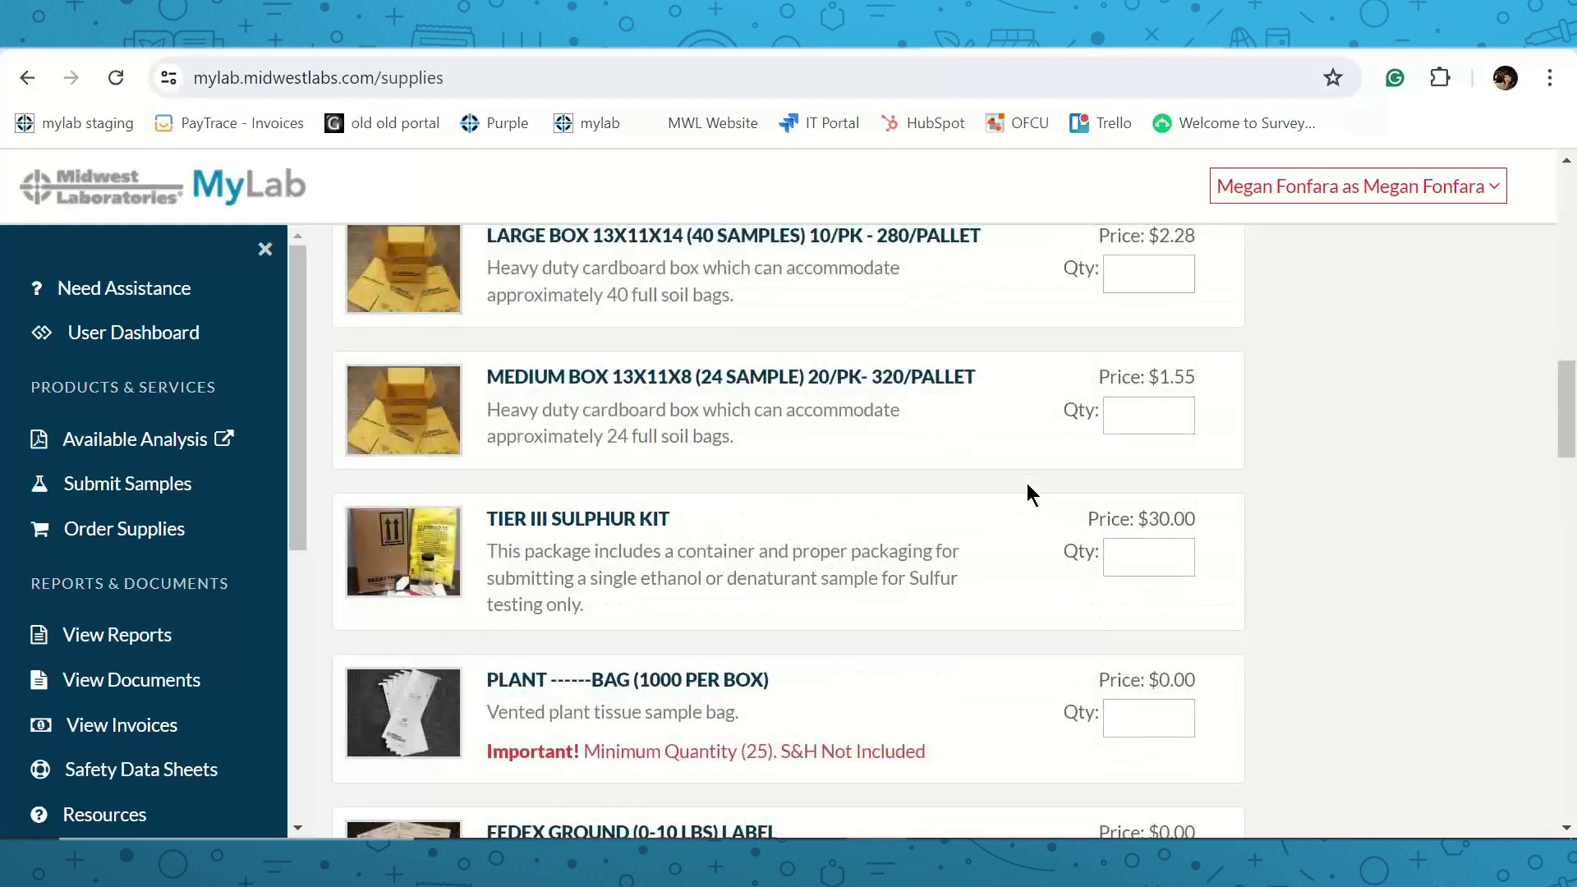
scroll(1014, 493, "down", 2)
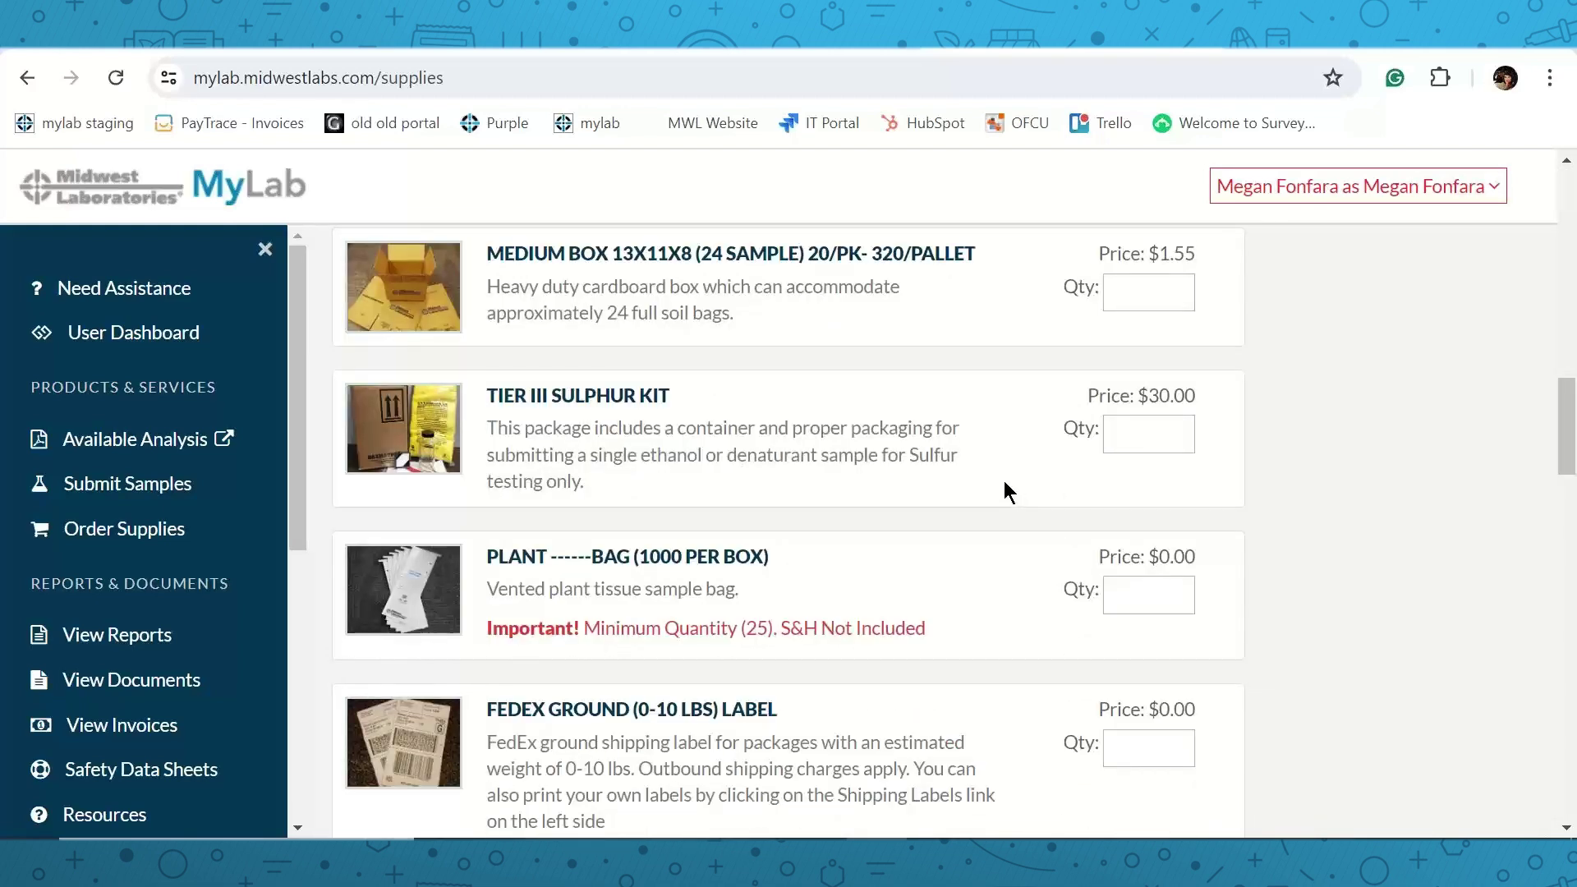
scroll(982, 524, "down", 3)
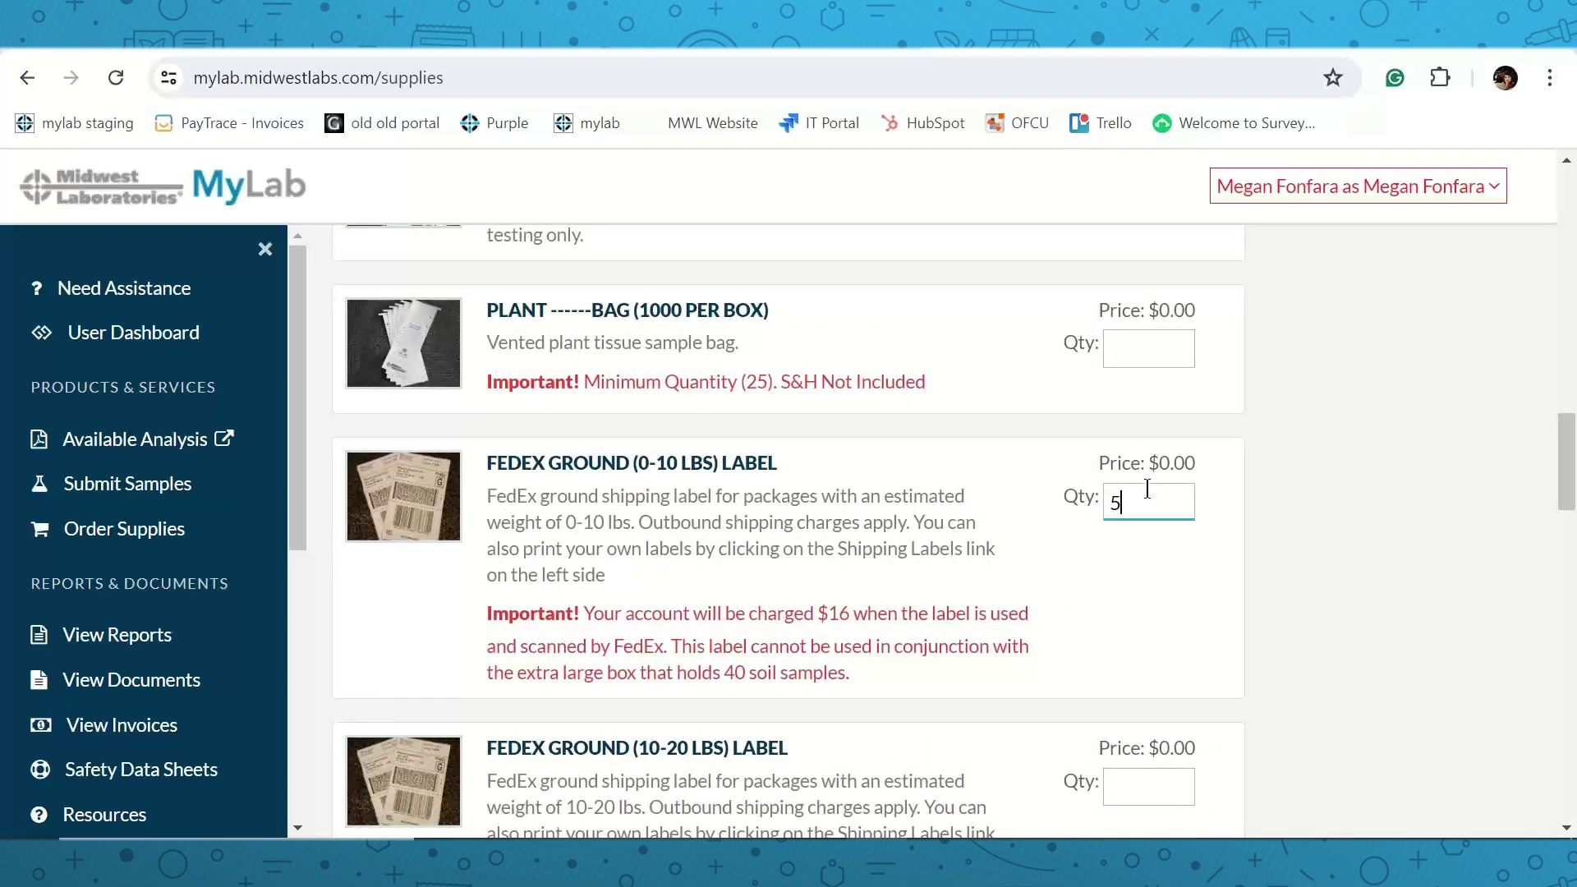
scroll(1155, 517, "down", 7)
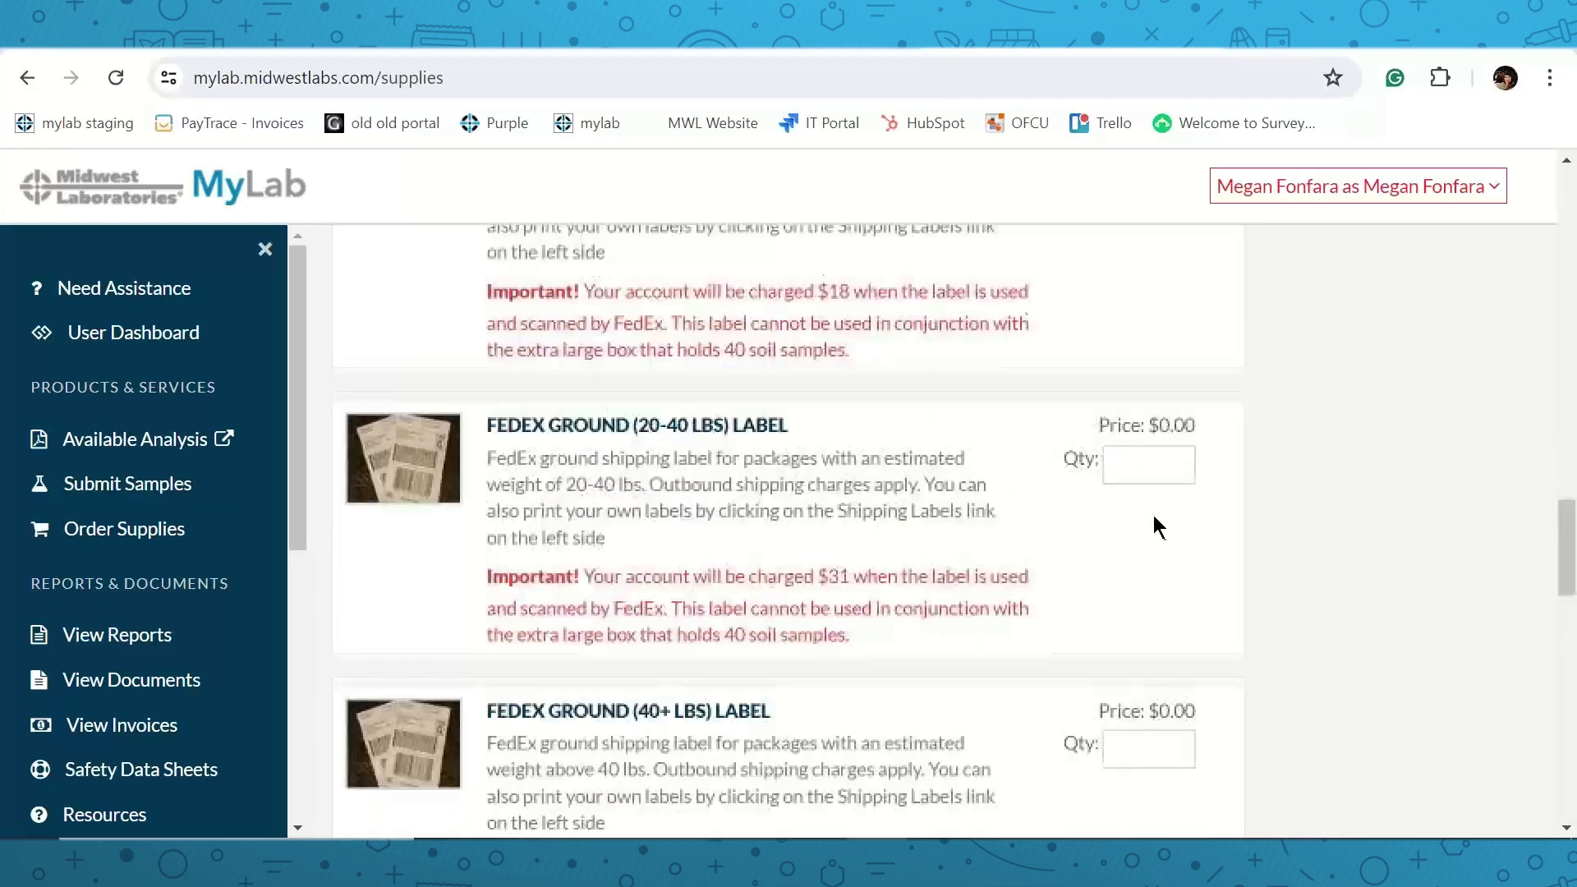
scroll(1155, 517, "up", 16)
left_click(1170, 390)
scroll(1331, 411, "up", 7)
scroll(1425, 417, "up", 3)
left_click(1406, 600)
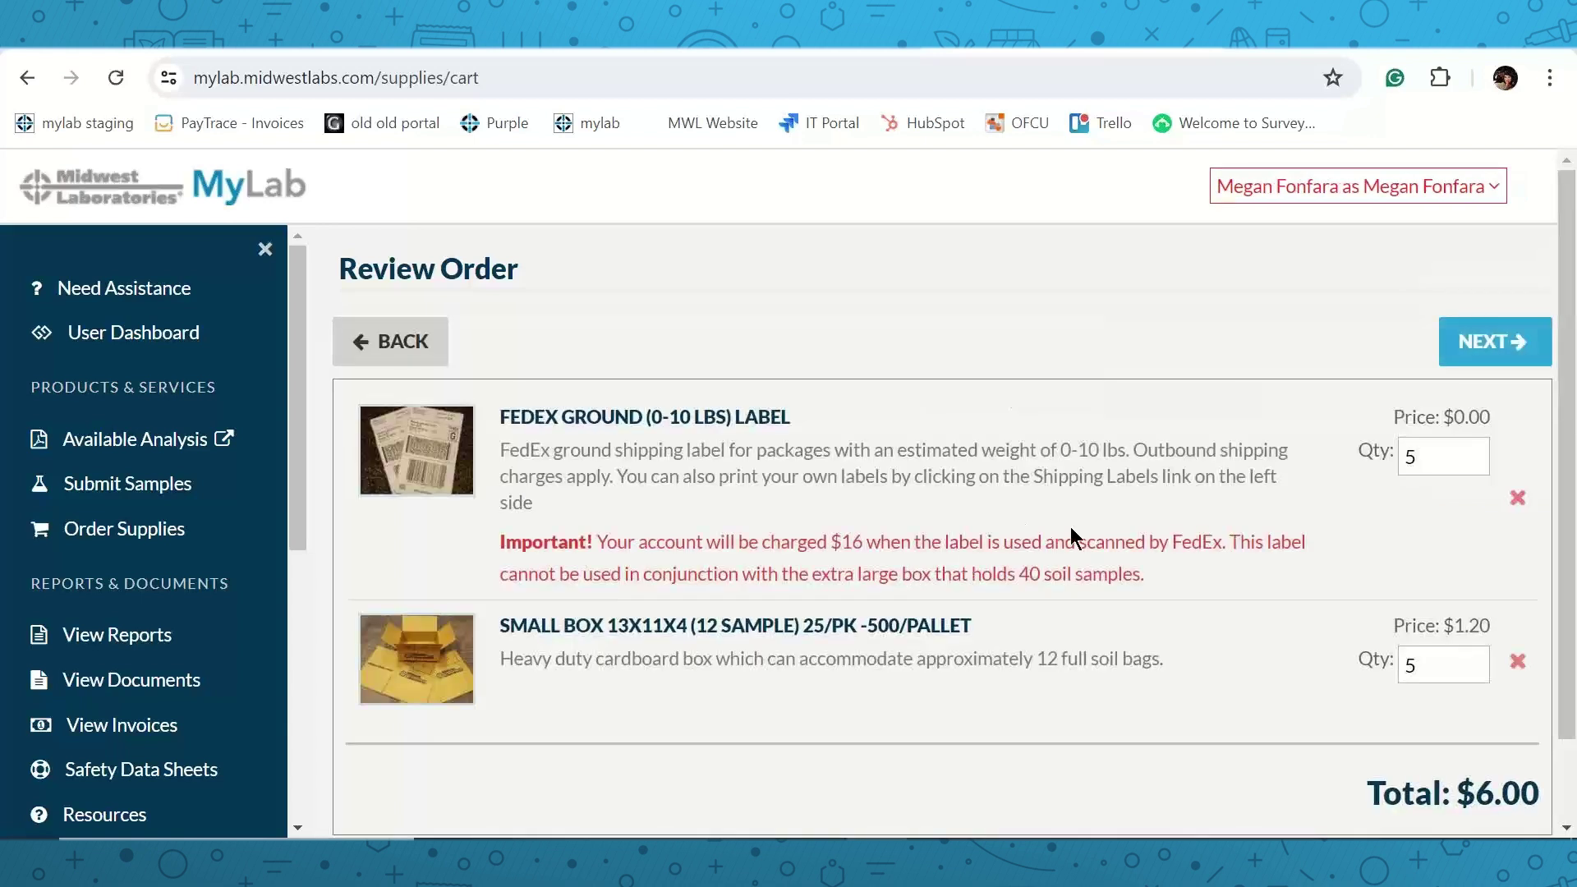
Ship the supplies to My Address, accepting the suggested address, to reach the $6.00 summary.
scroll(1068, 538, "down", 1)
left_click(1452, 774)
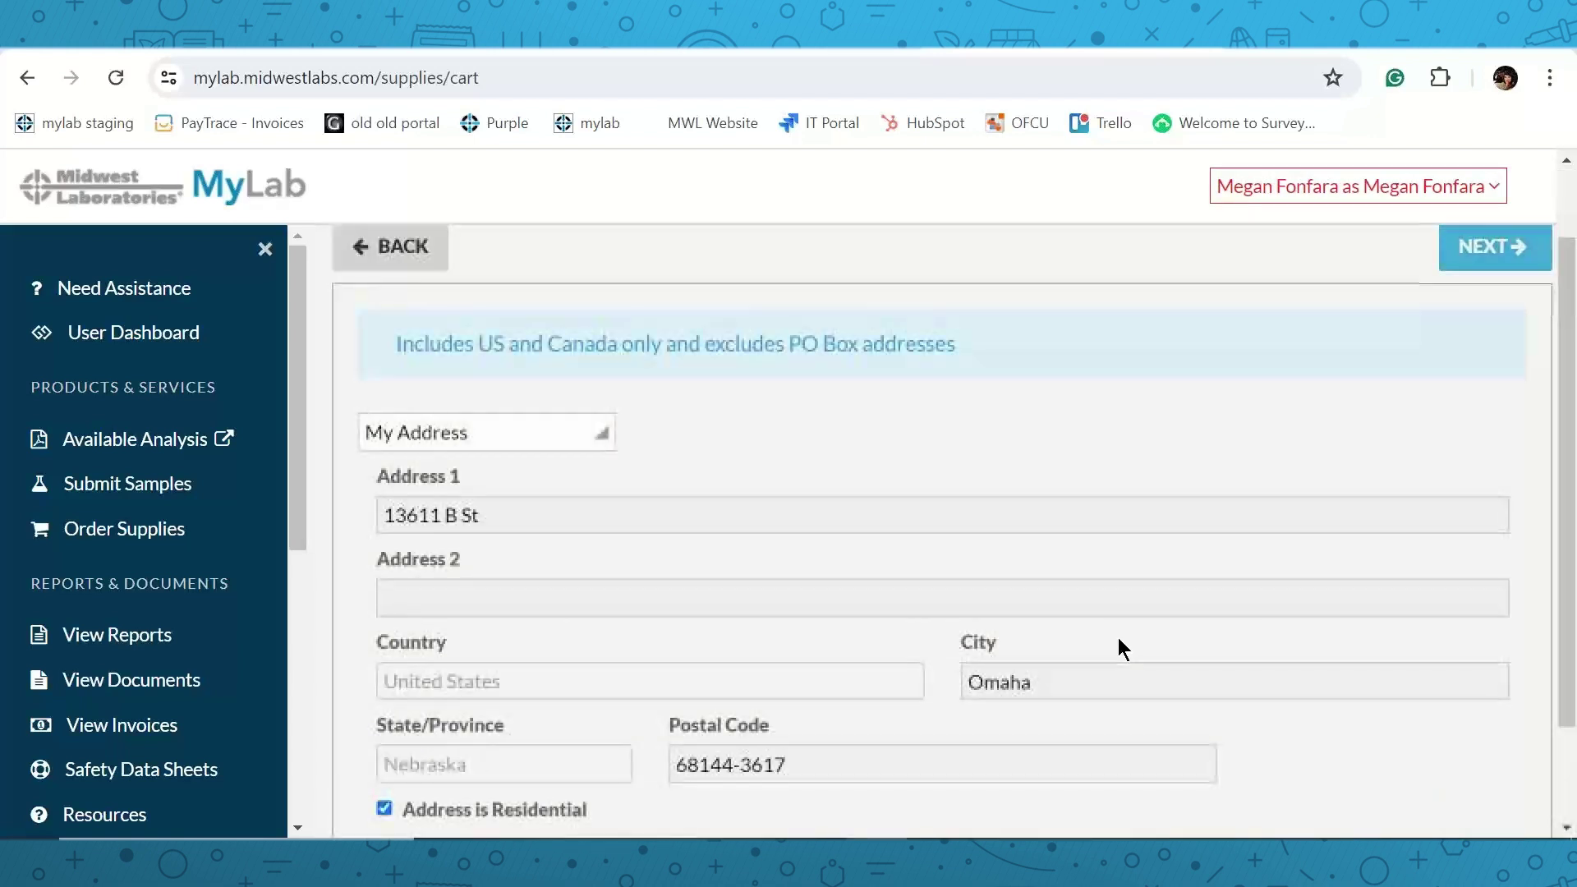
scroll(1118, 639, "down", 2)
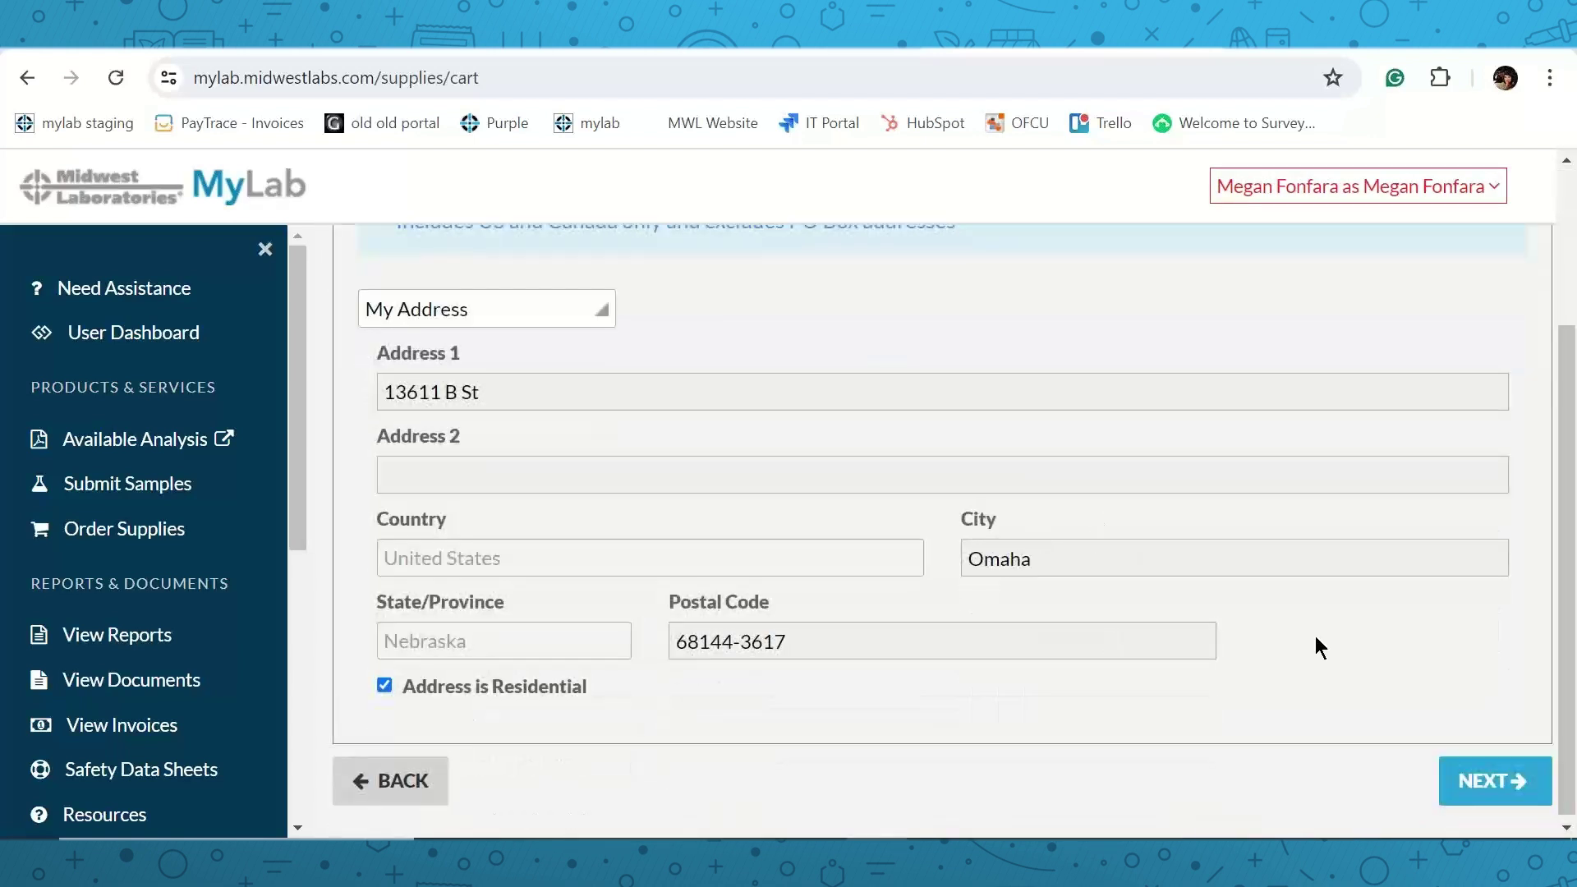
left_click(1483, 787)
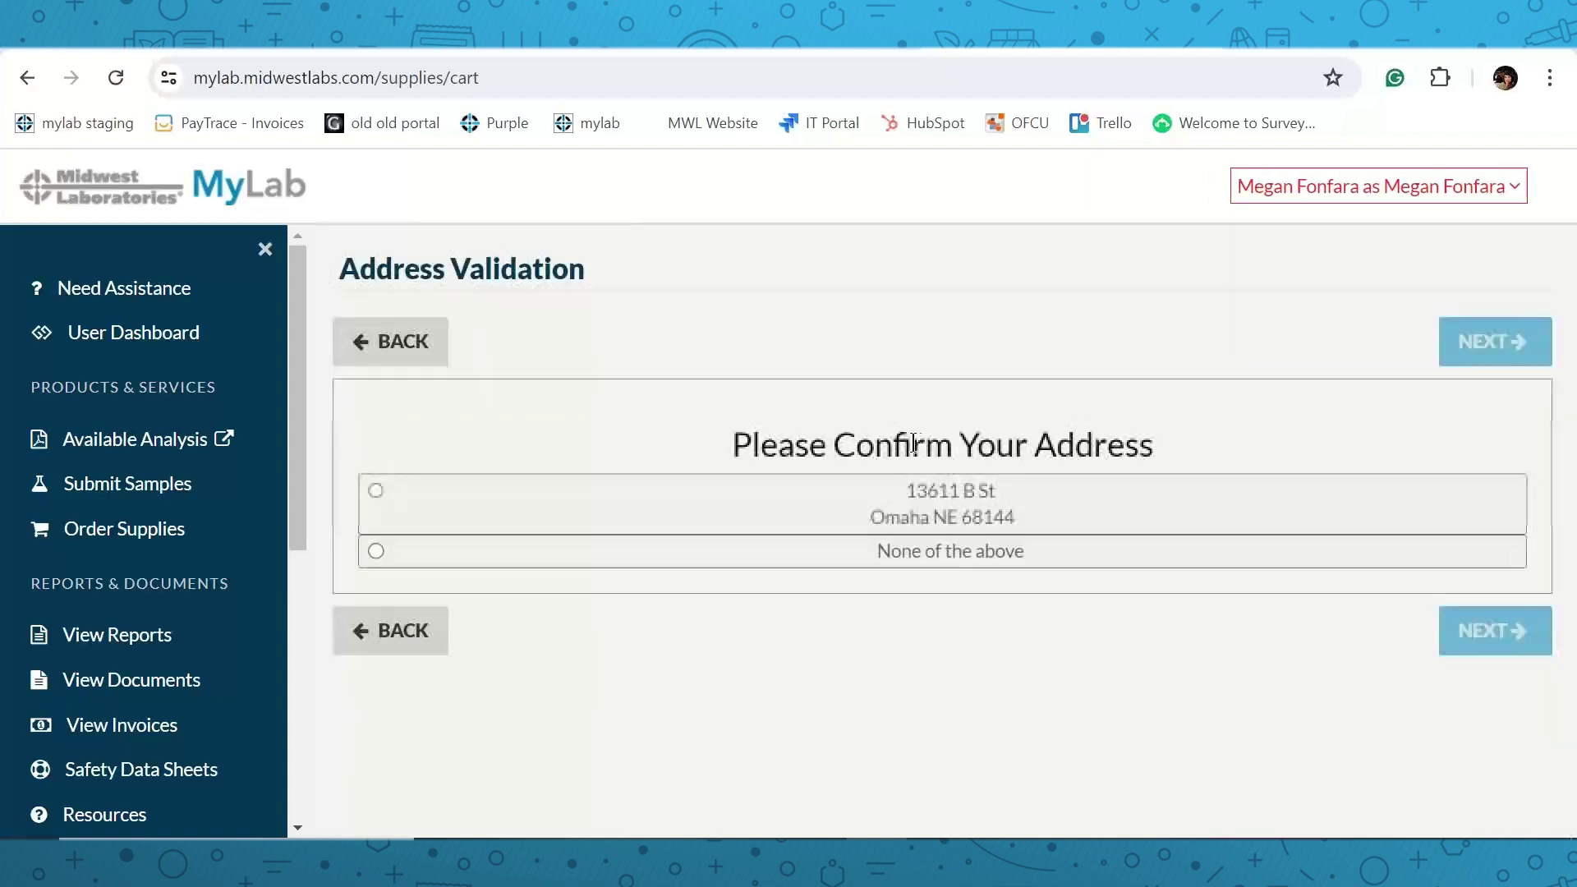
left_click(376, 489)
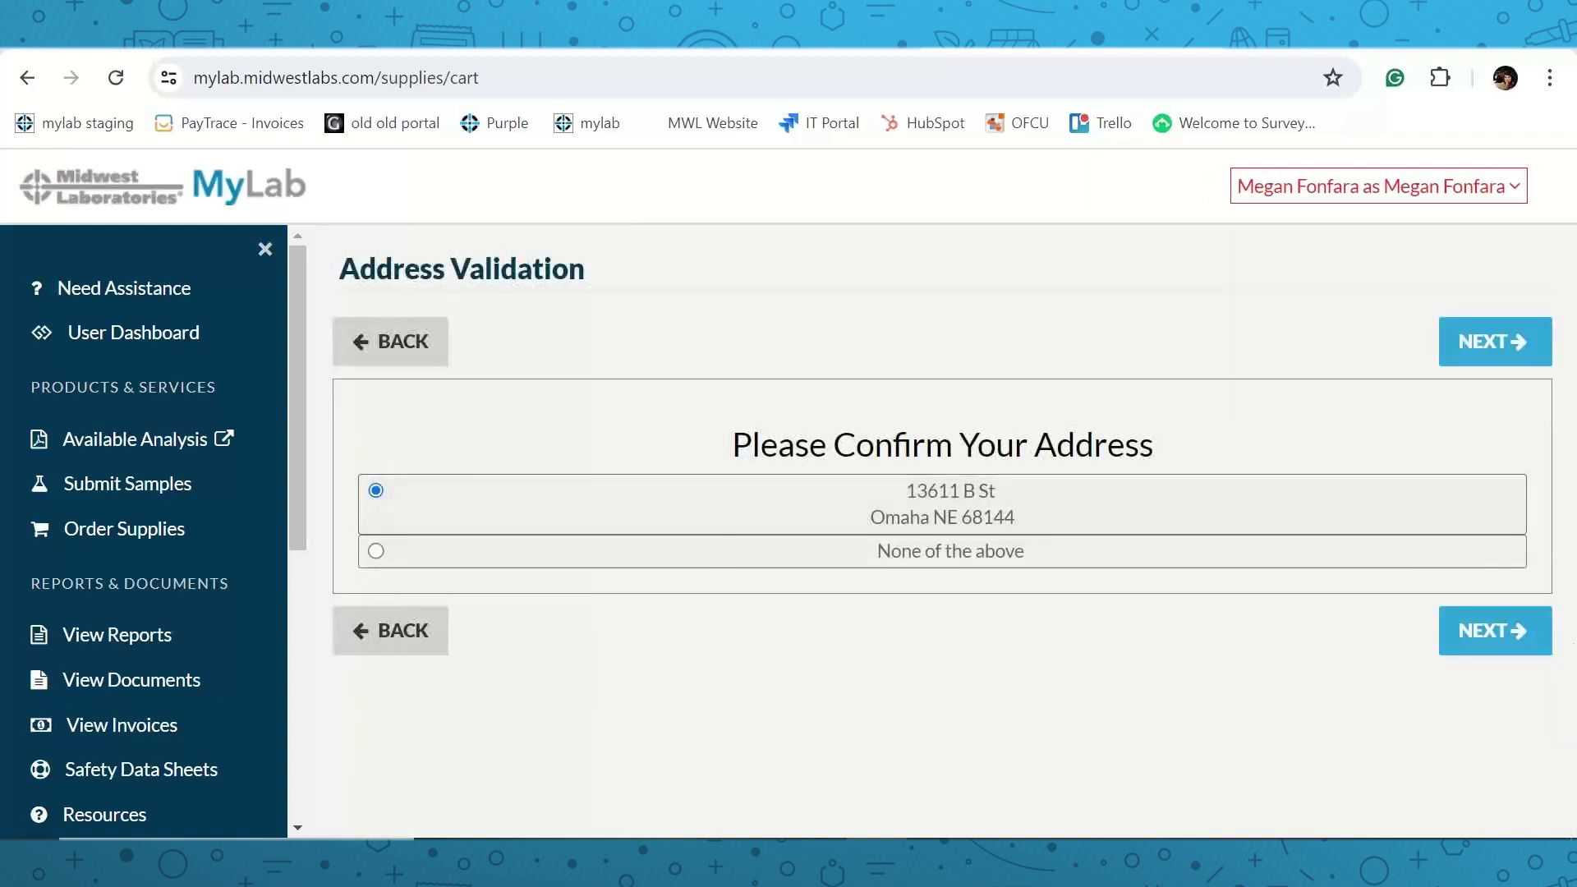
left_click(1459, 633)
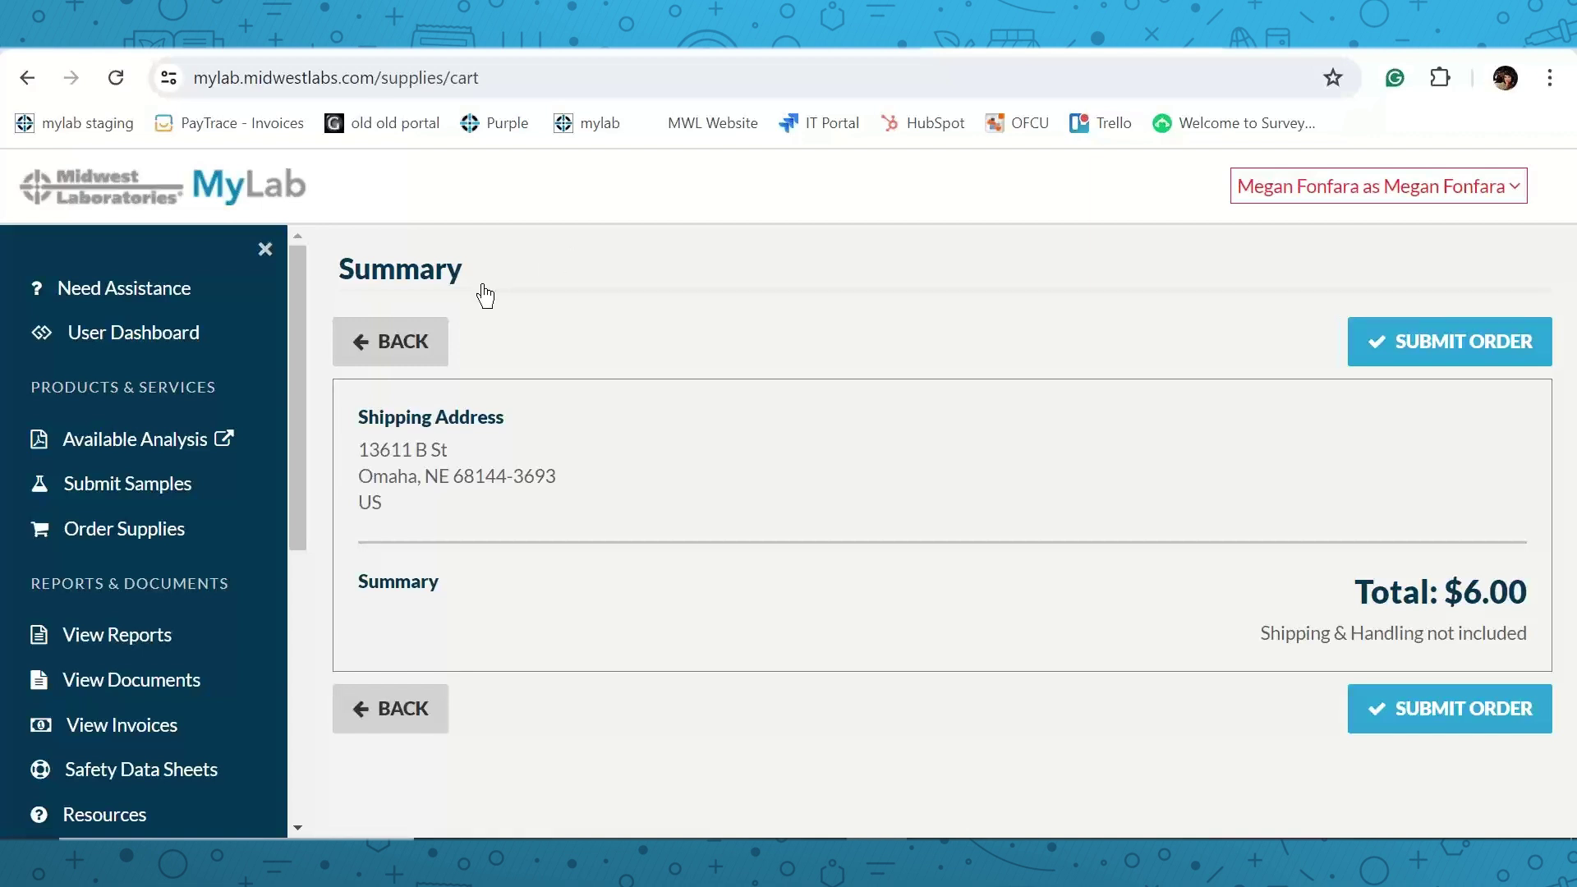
scroll(209, 480, "down", 1)
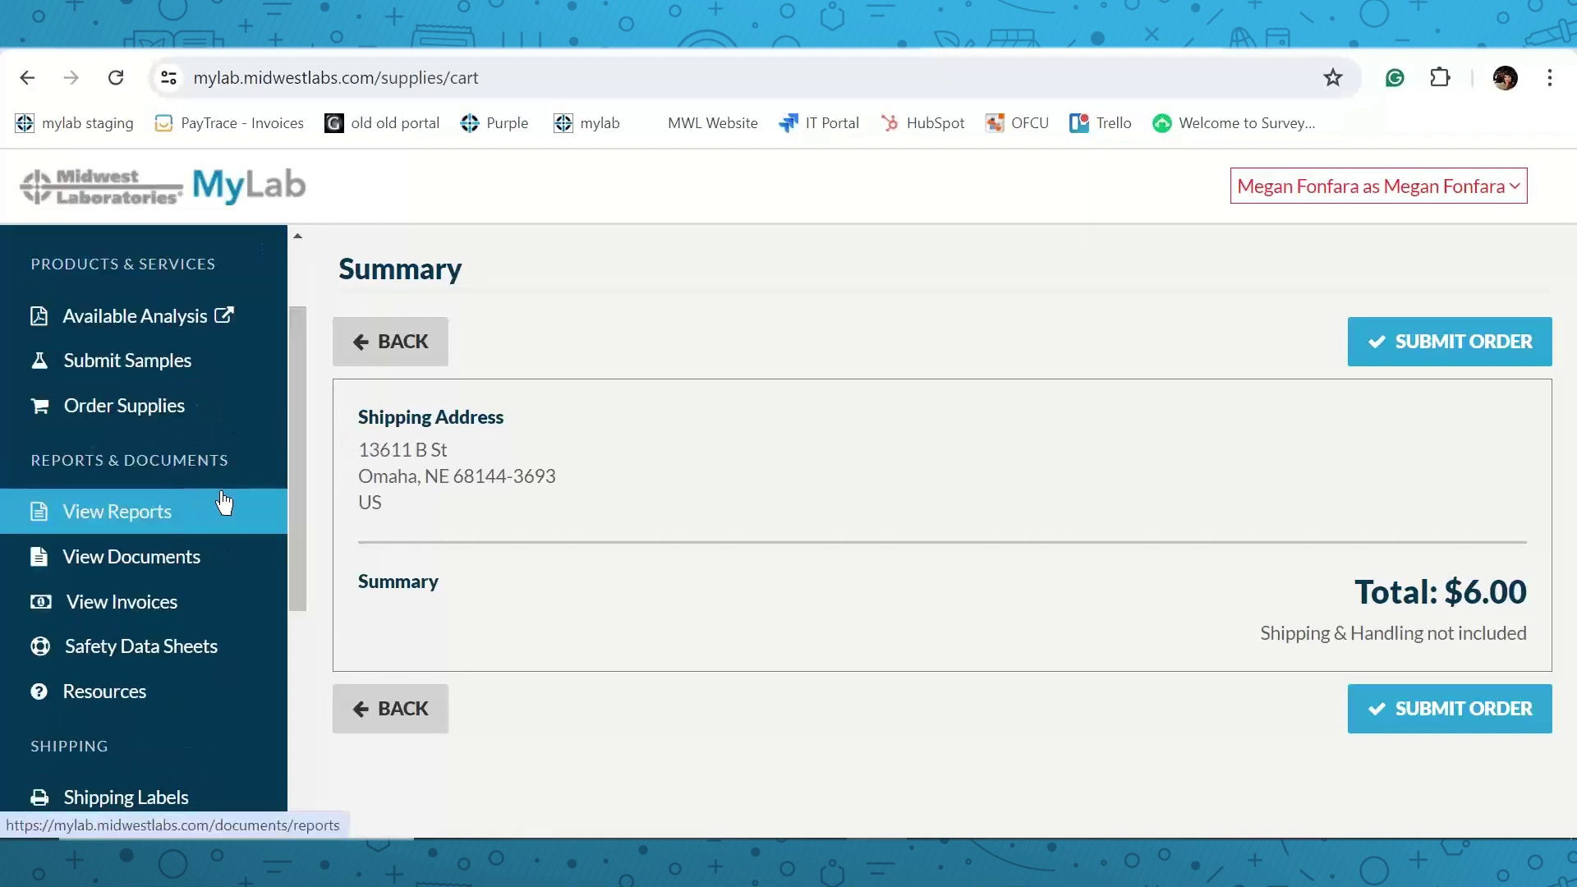
On View Reports, change the start year to 2021 and search, listing the 7 reports from 2021-05-20 to 2024-06-20.
left_click(164, 517)
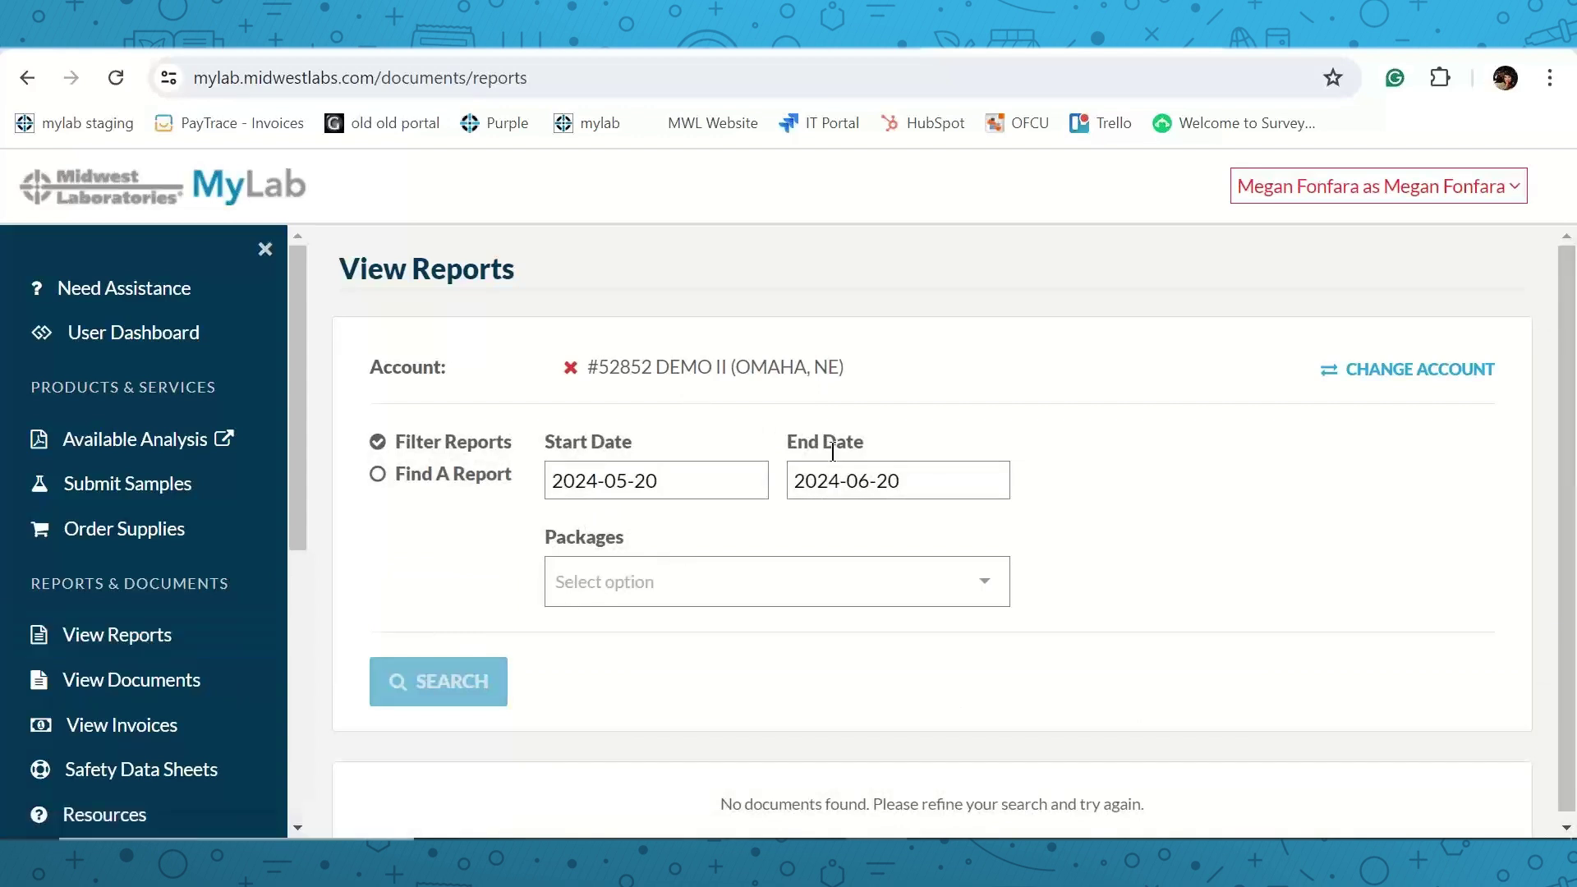
scroll(673, 480, "down", 1)
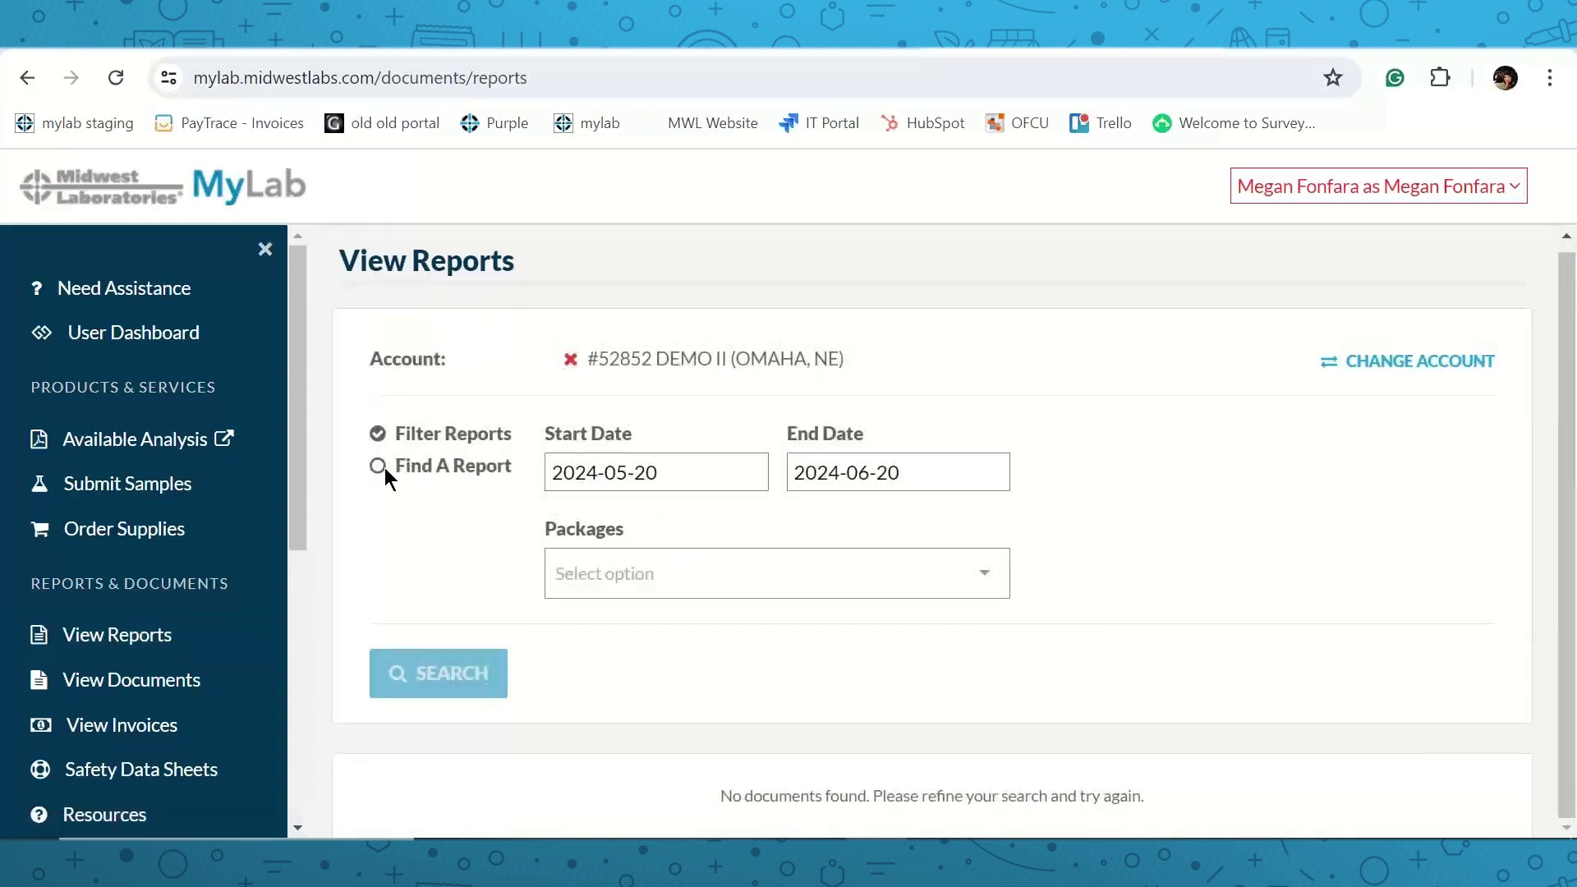
left_click(658, 476)
left_click(668, 536)
left_click(746, 535)
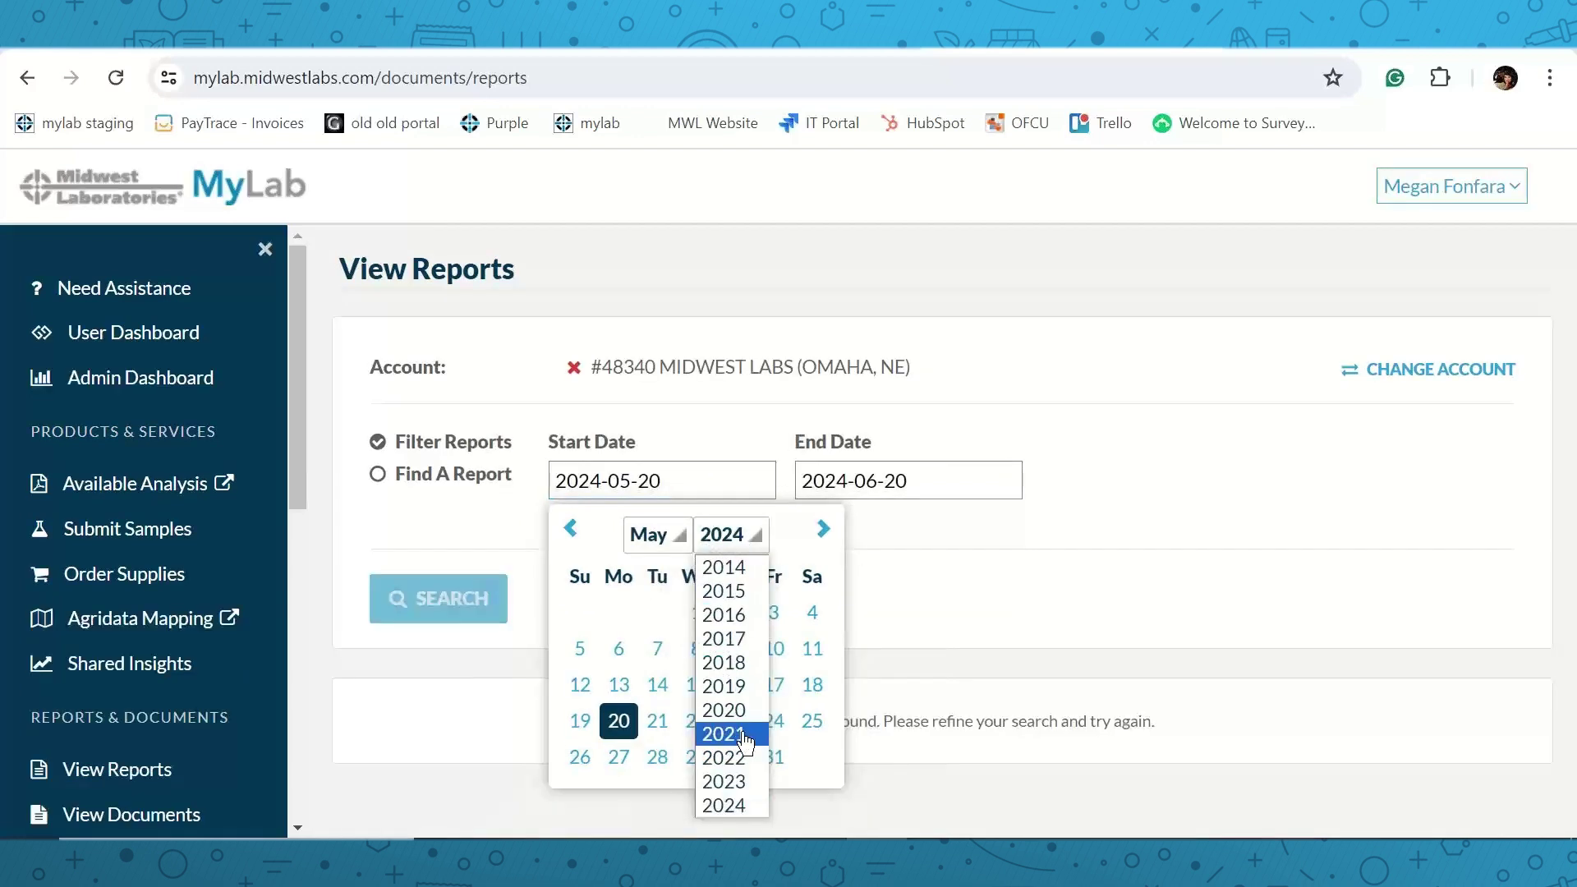
left_click(739, 733)
left_click(466, 618)
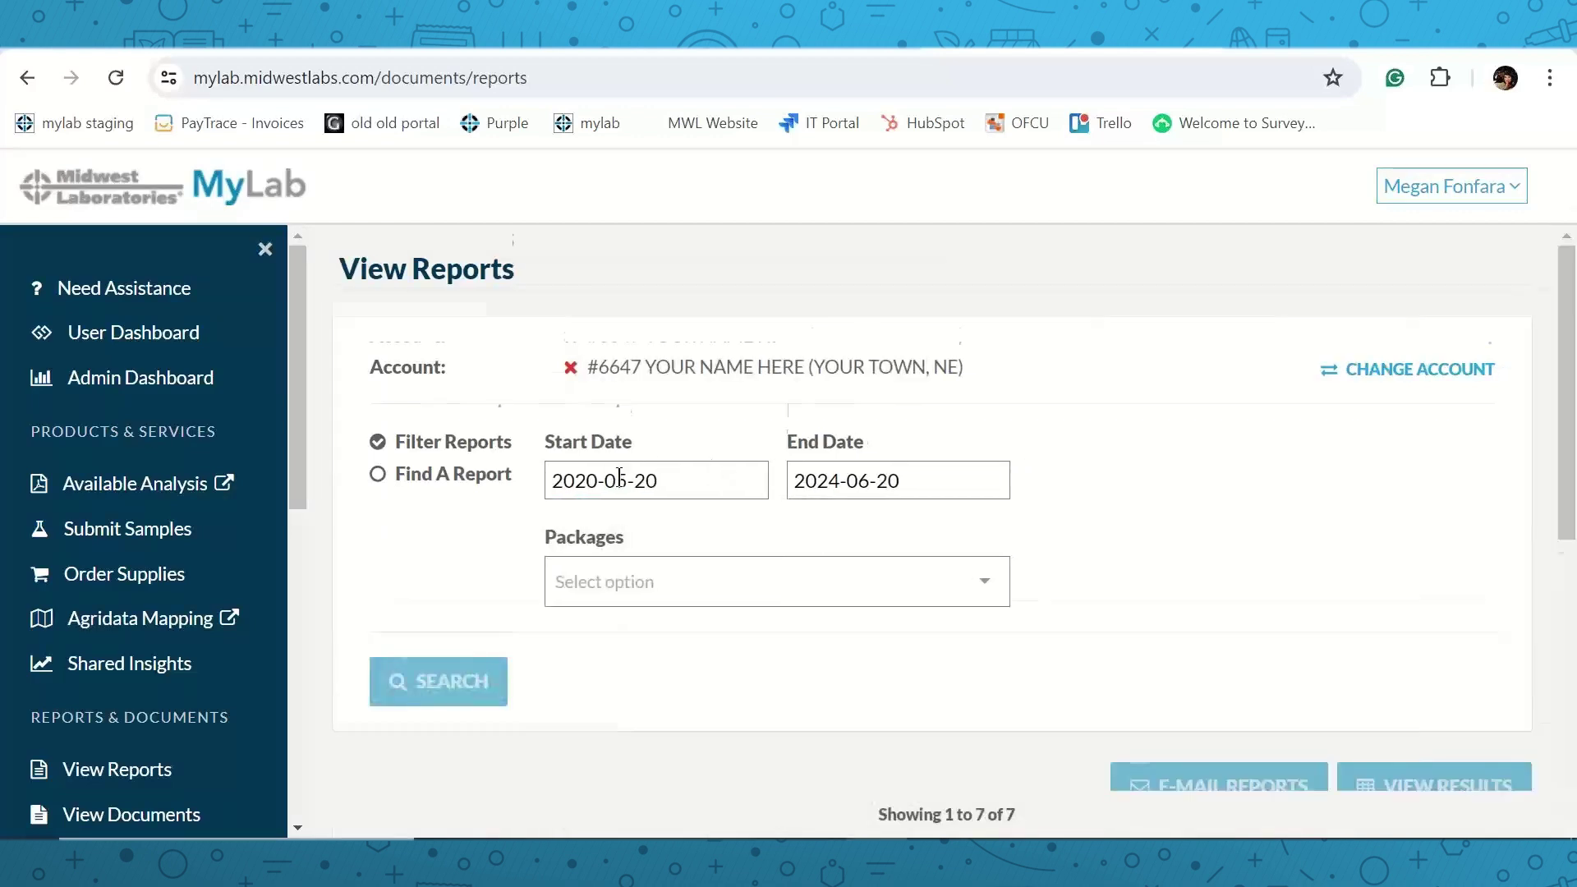
scroll(621, 474, "down", 6)
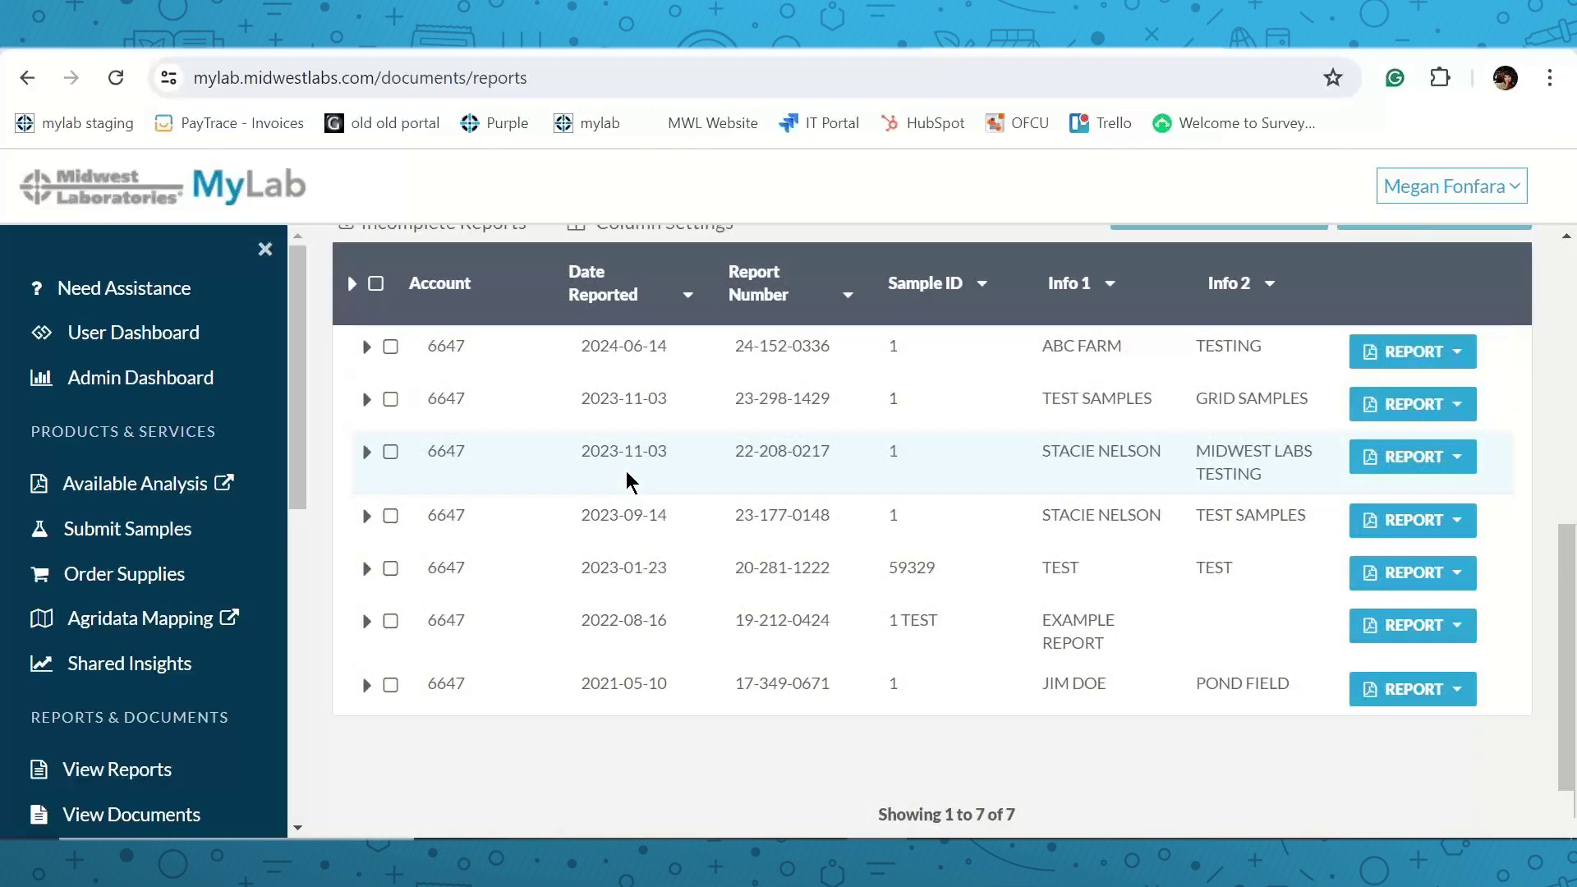
scroll(626, 471, "up", 2)
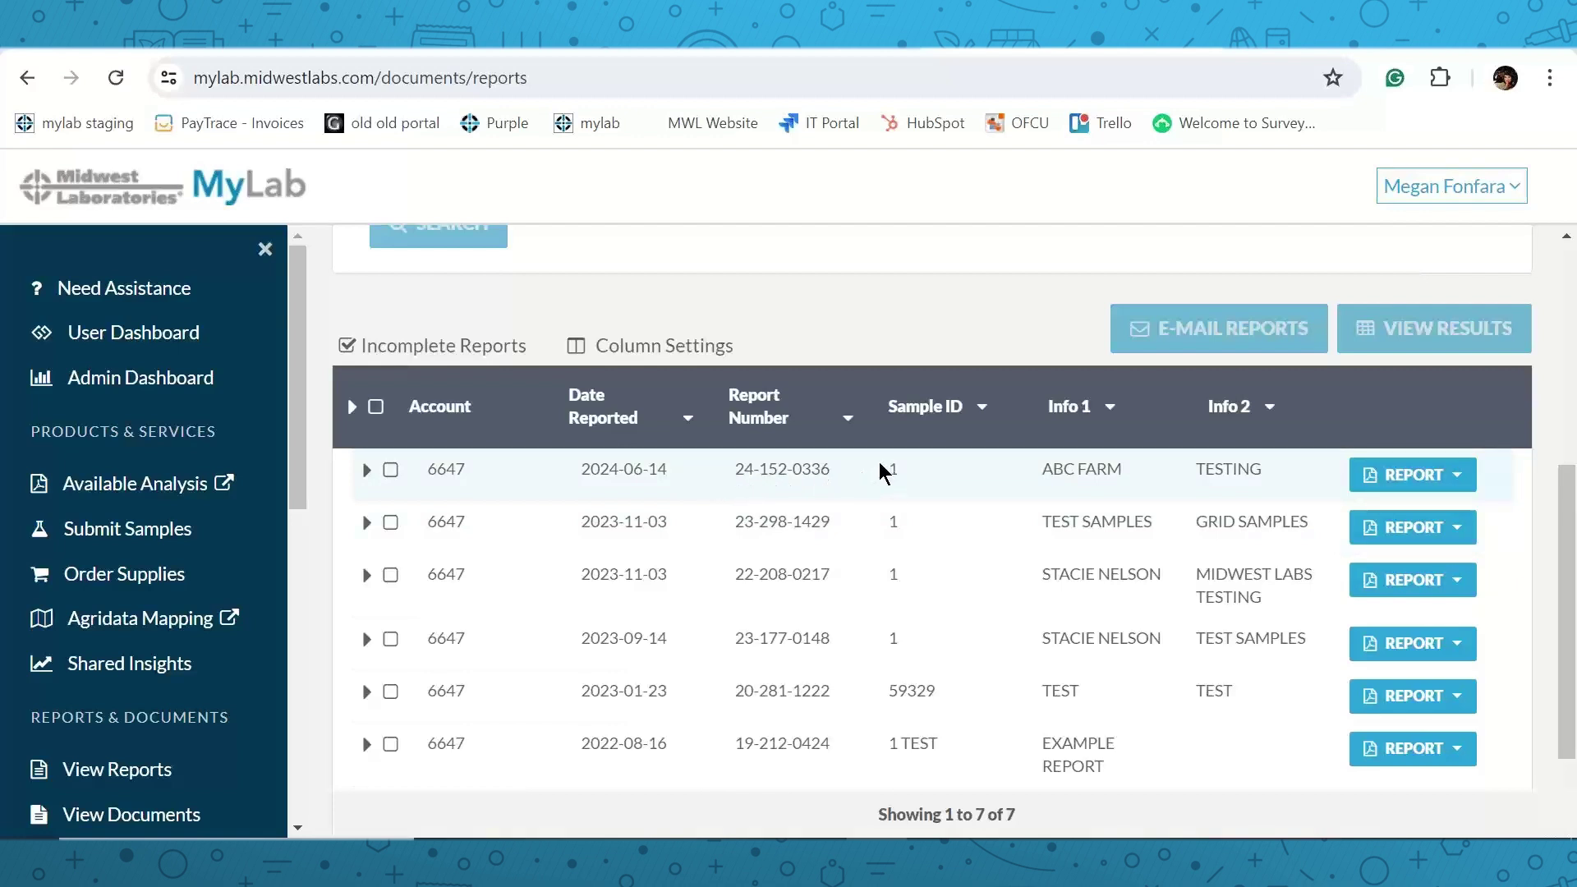
scroll(879, 465, "up", 1)
scroll(806, 461, "down", 1)
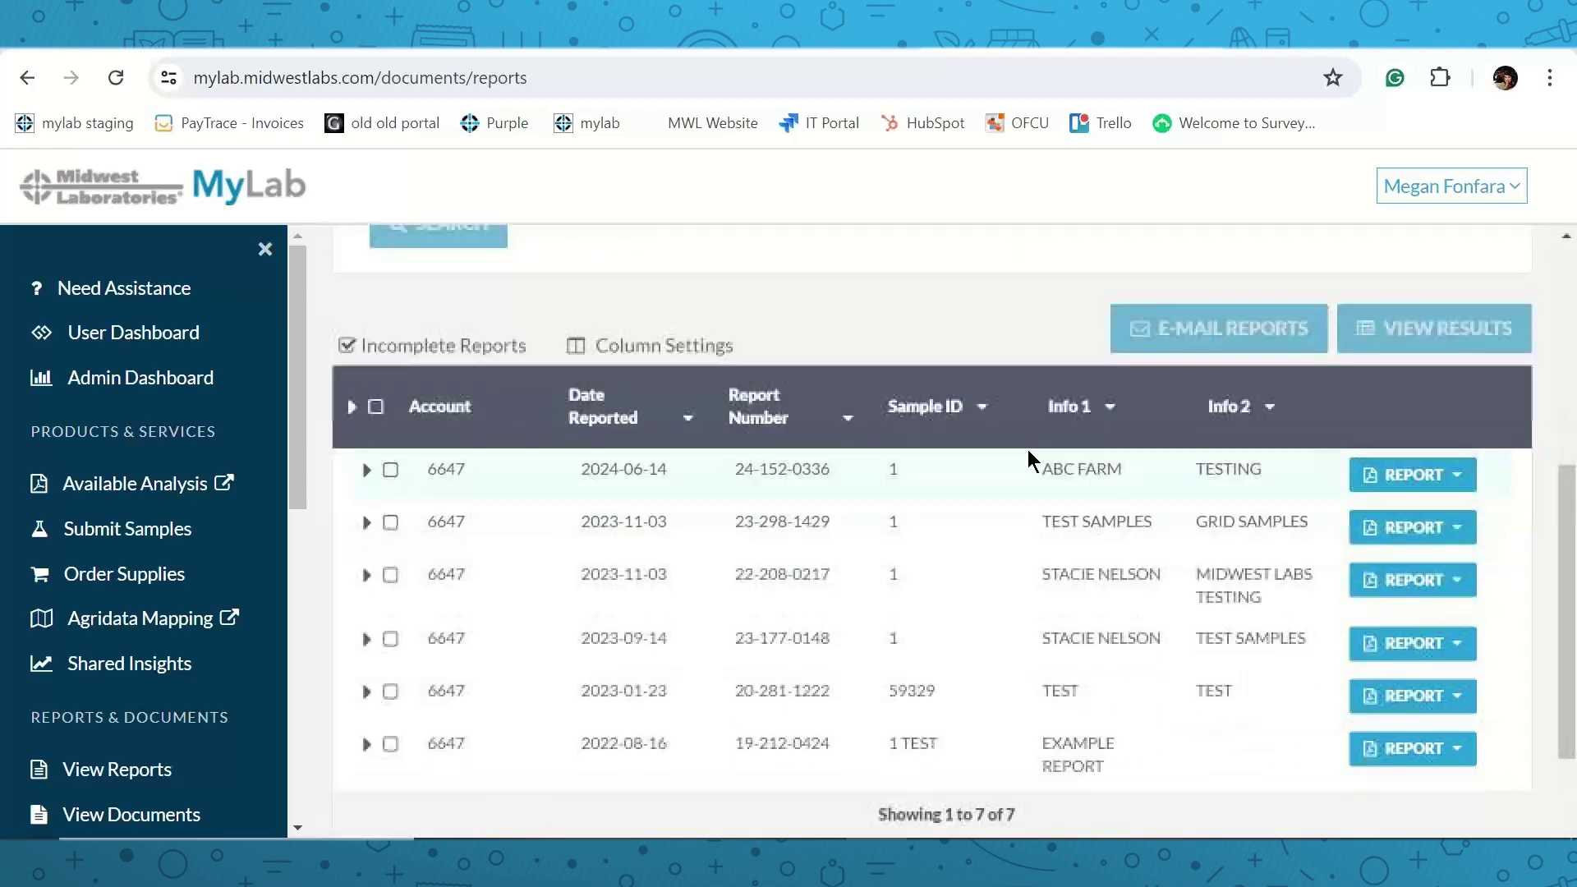
left_click(1452, 483)
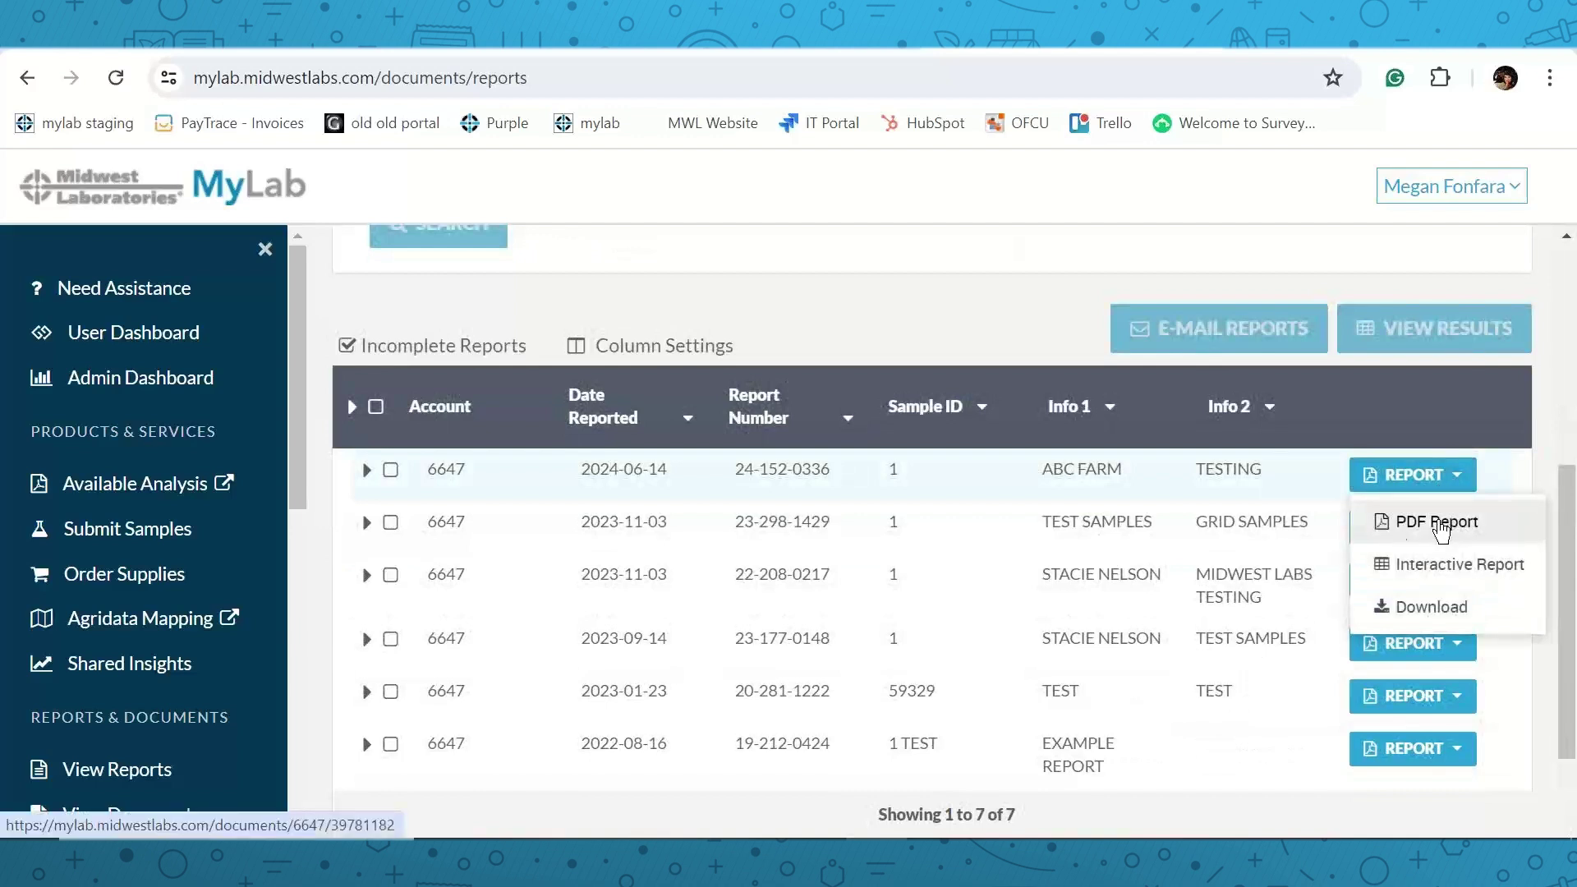
left_click(953, 304)
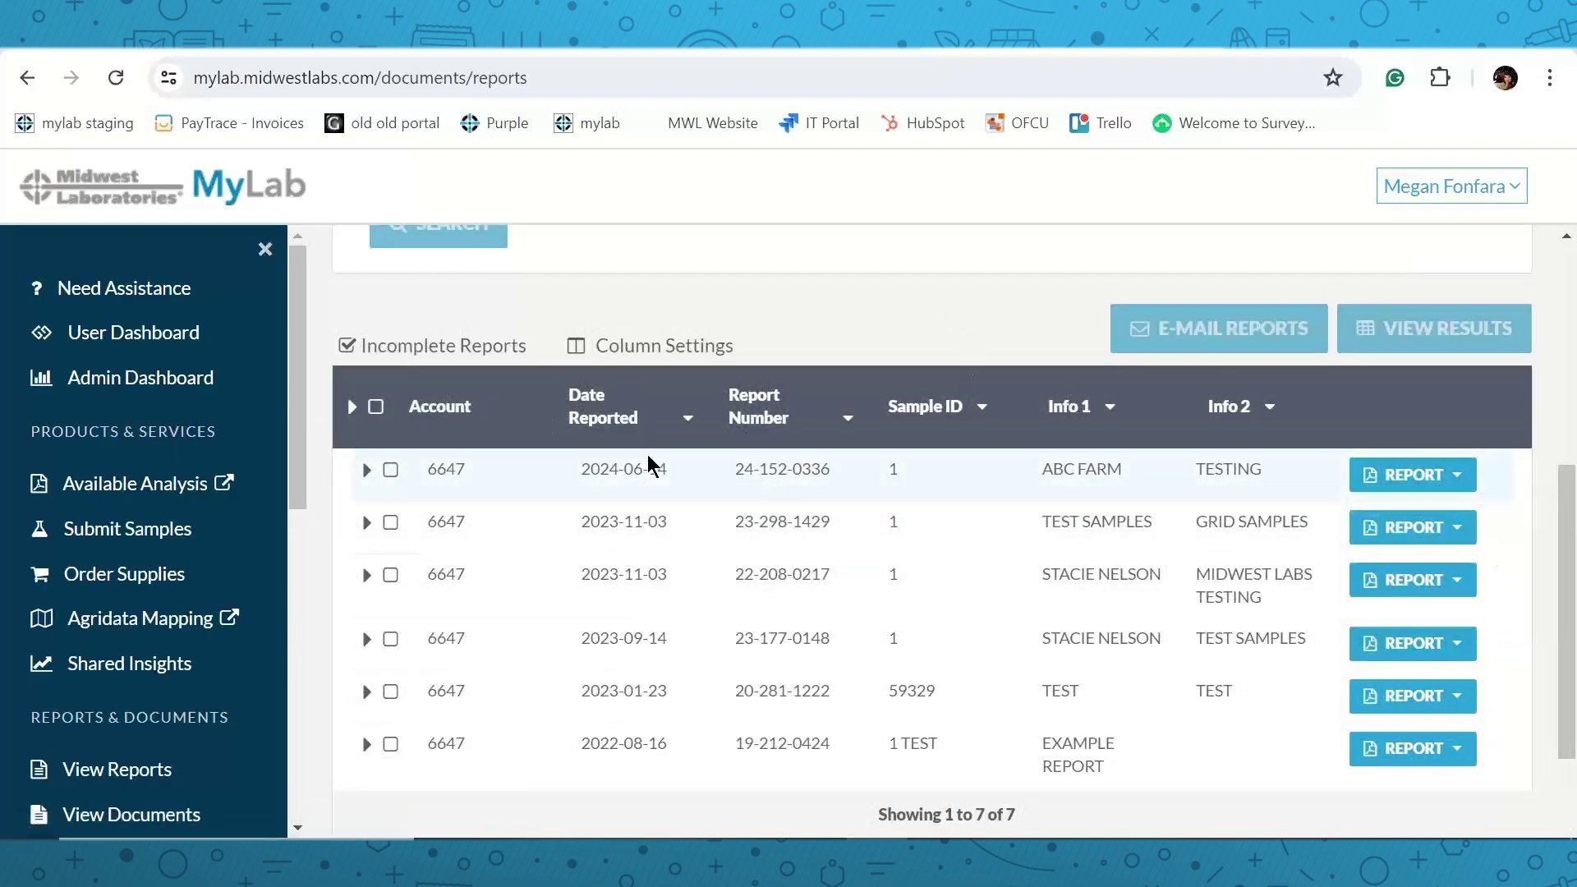
left_click(687, 418)
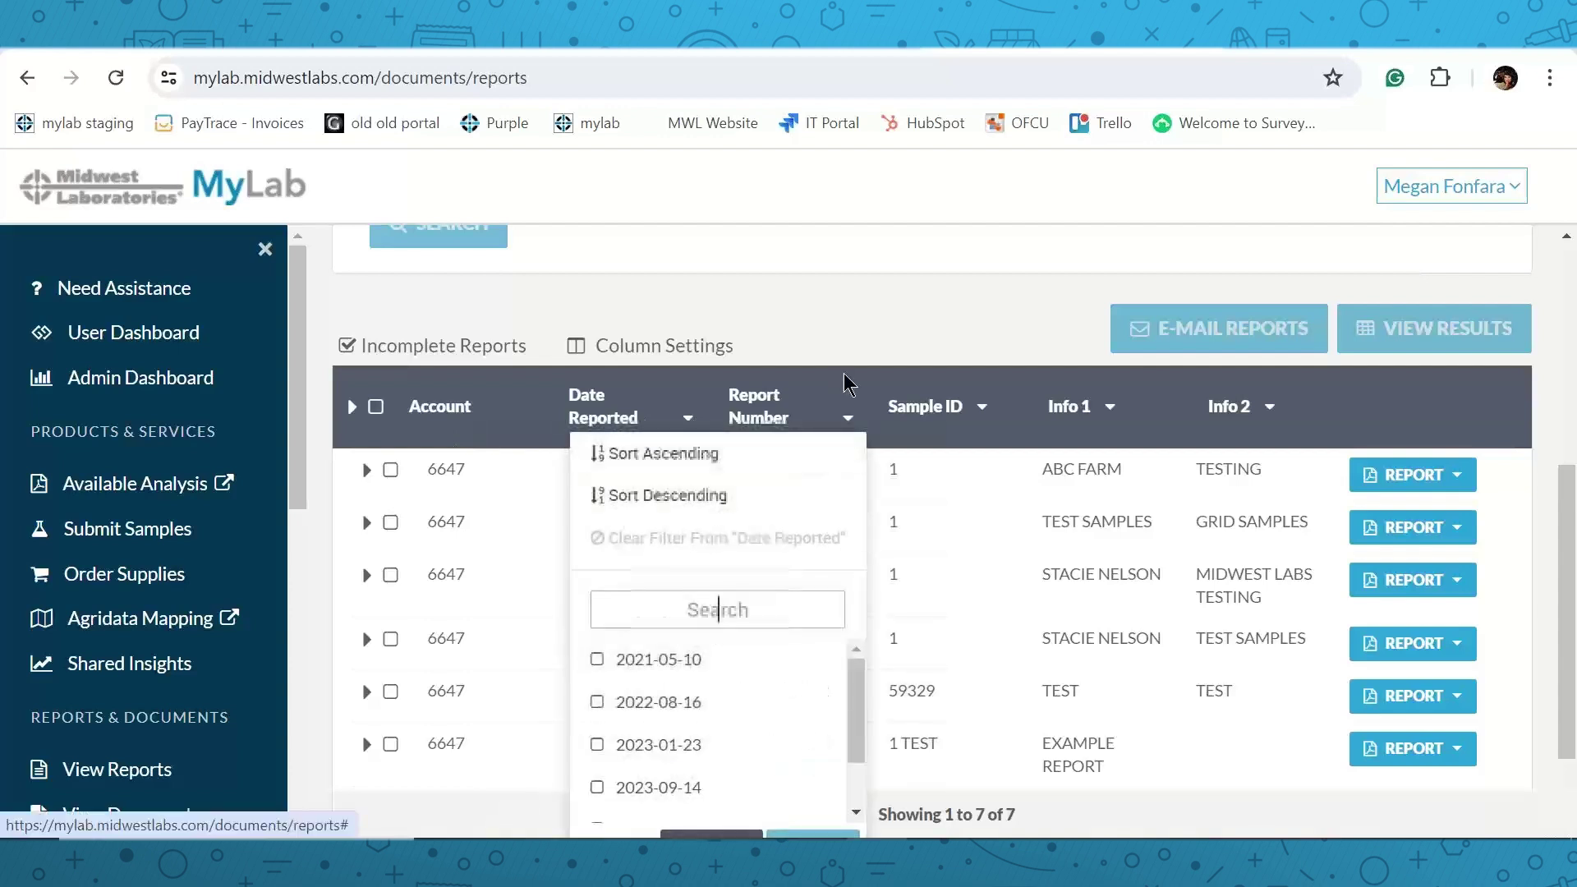
left_click(849, 337)
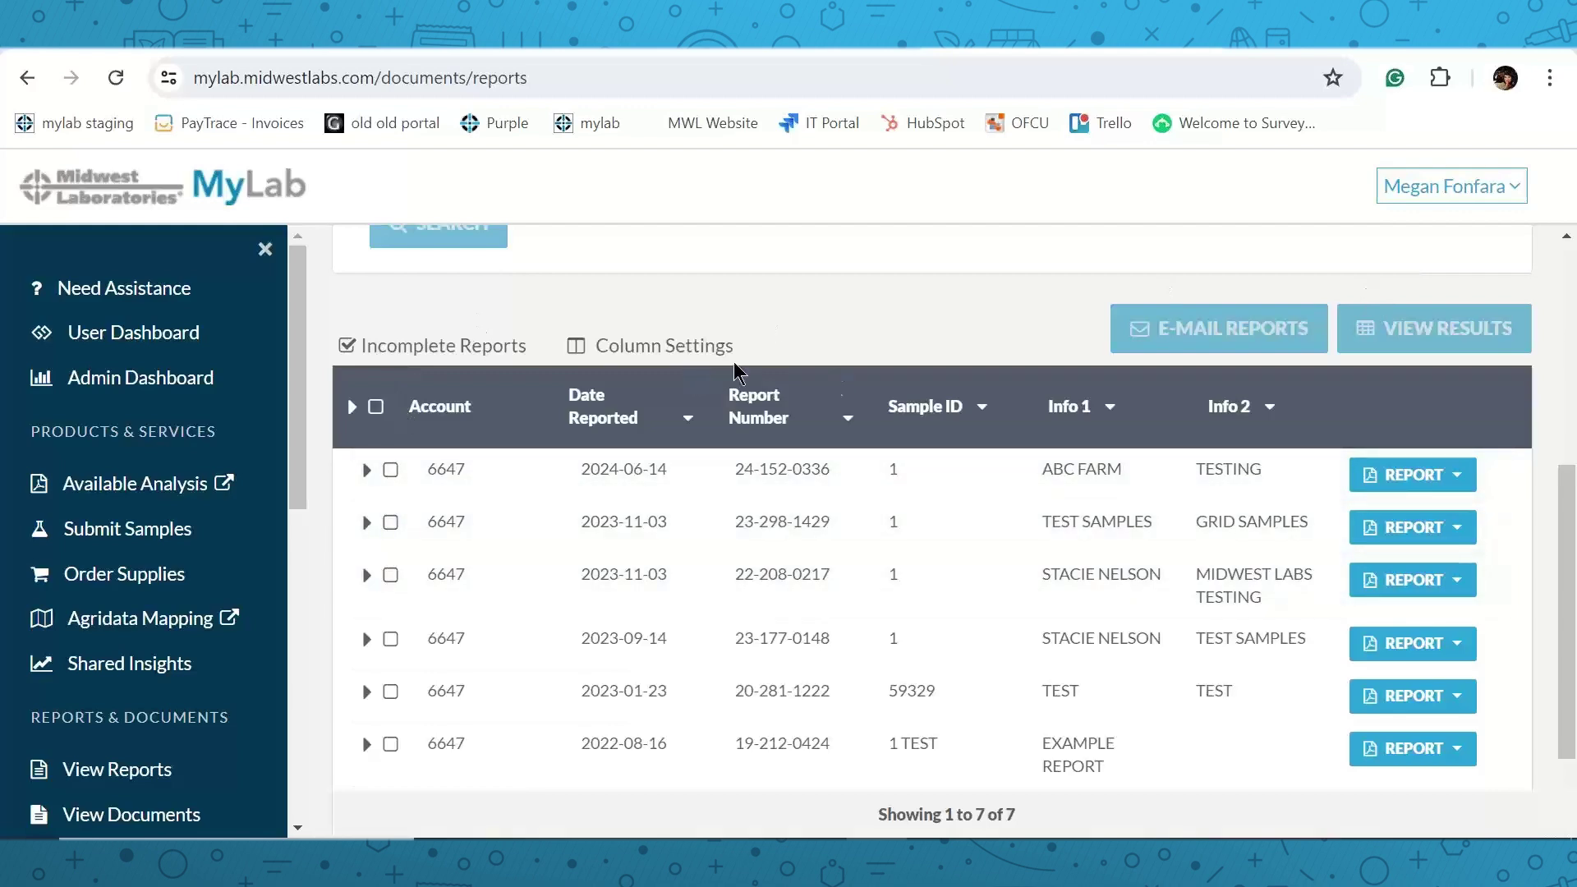
In Column Settings, switch Info 2 from Line1 to Line2 and save the layout.
left_click(672, 349)
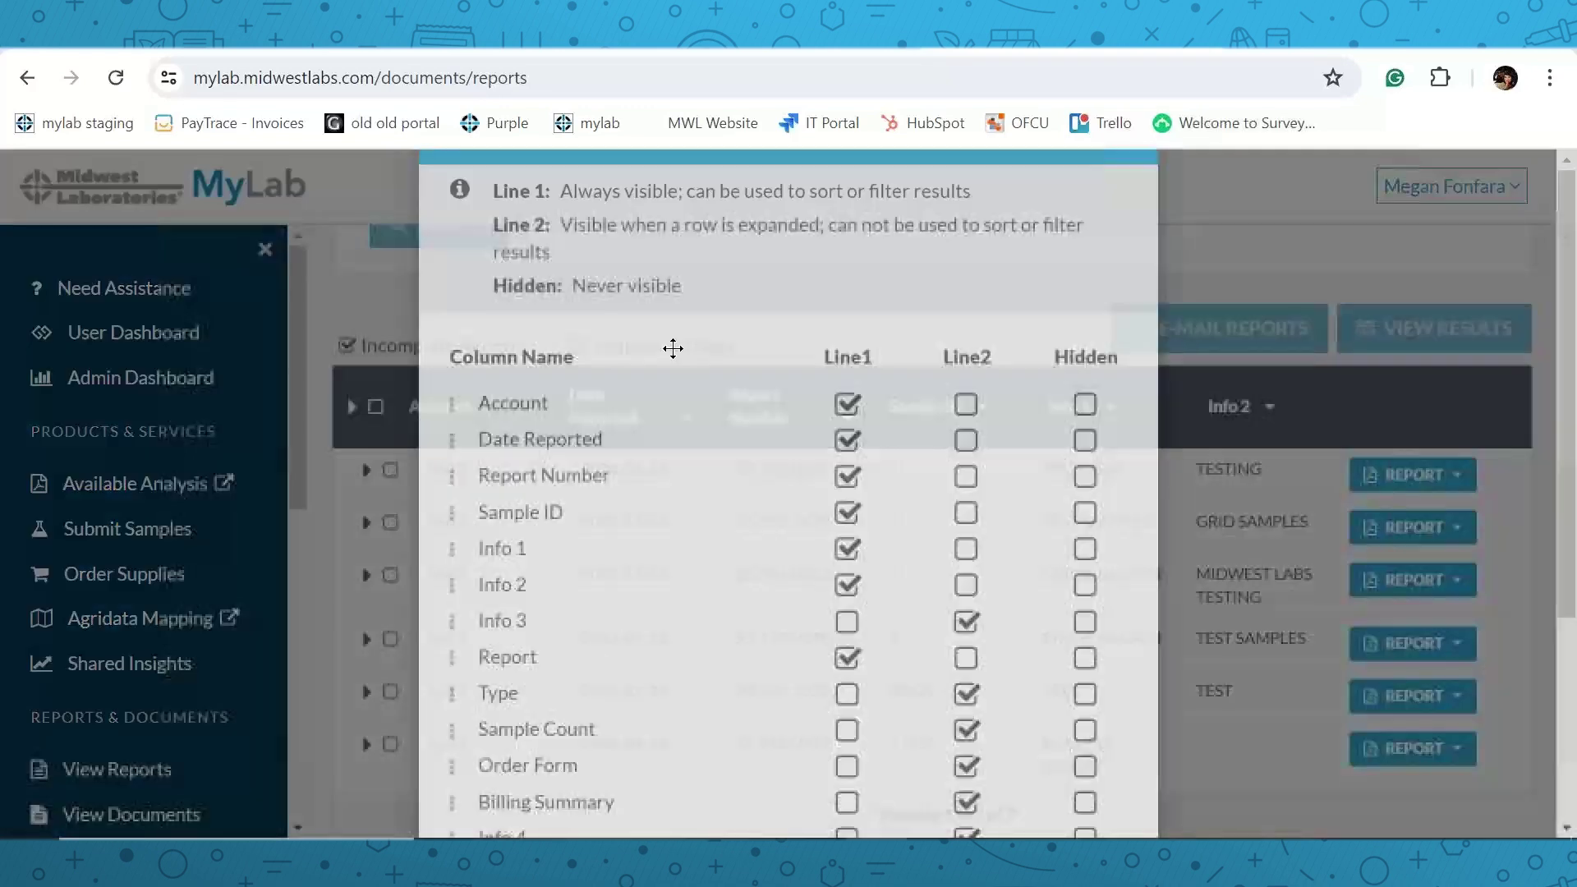
scroll(891, 370, "down", 2)
scroll(851, 534, "down", 2)
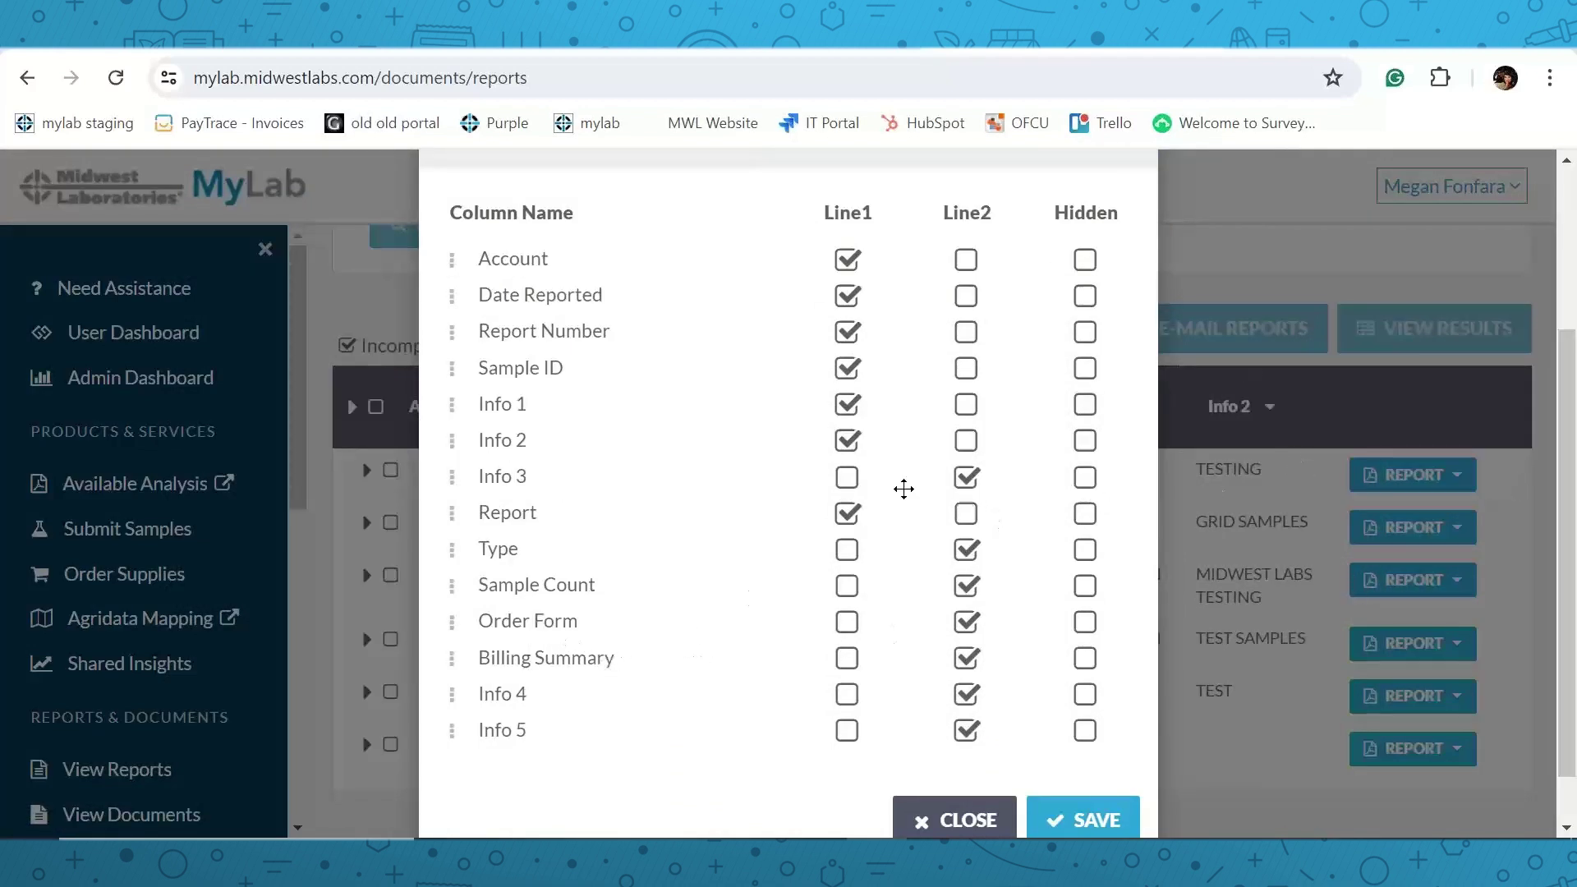
left_click(964, 444)
scroll(899, 526, "down", 1)
left_click(1081, 751)
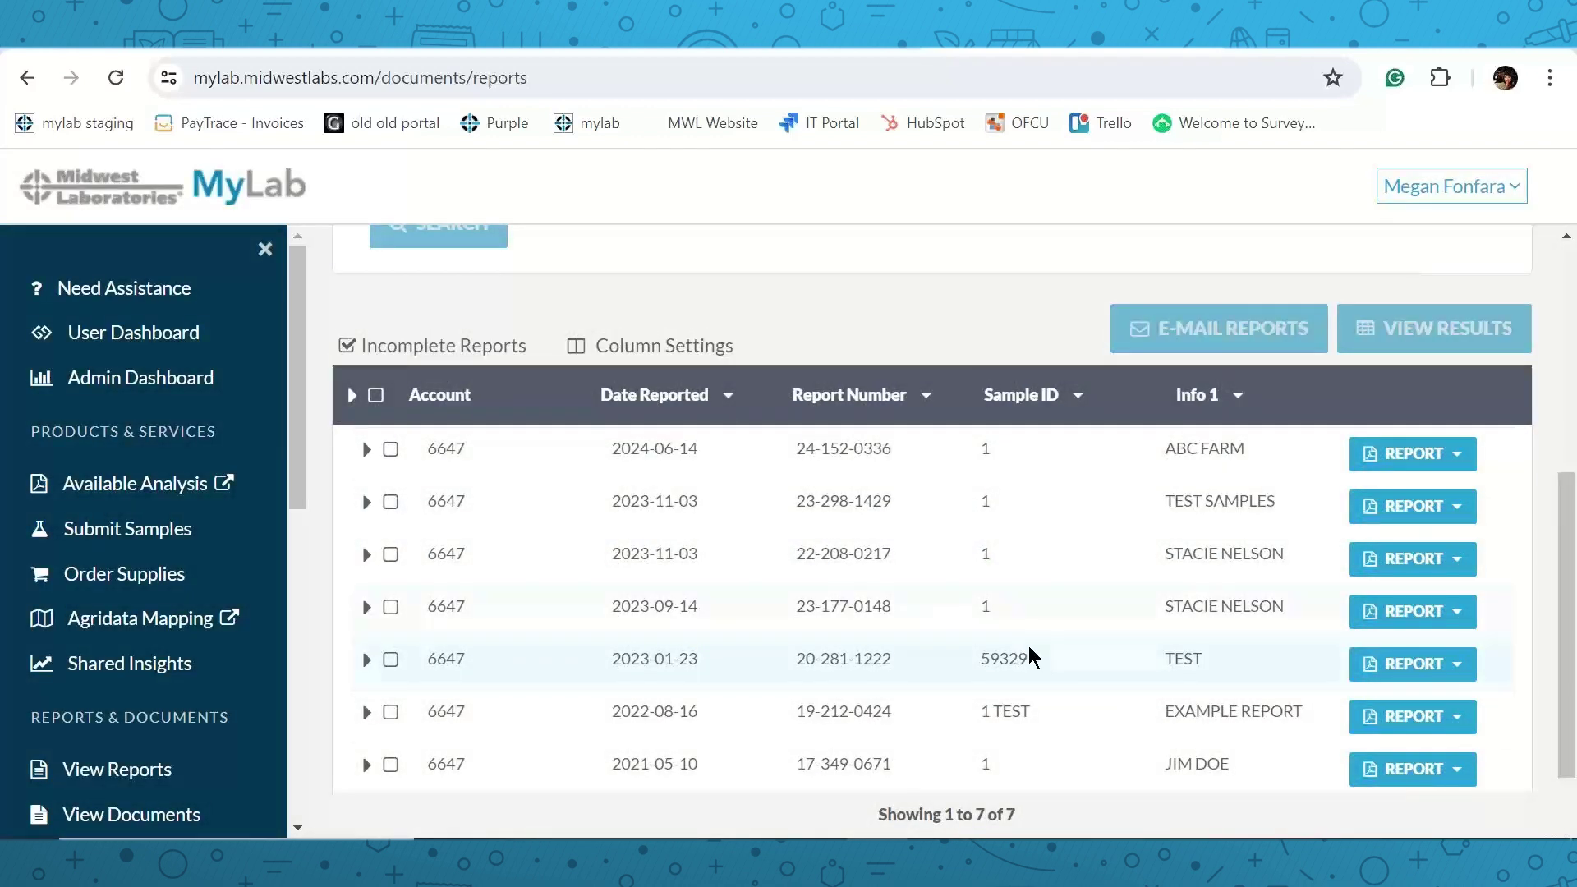
Check the first two reports, close the E-Mail Reports dialog unsent, and view their results.
scroll(740, 526, "up", 1)
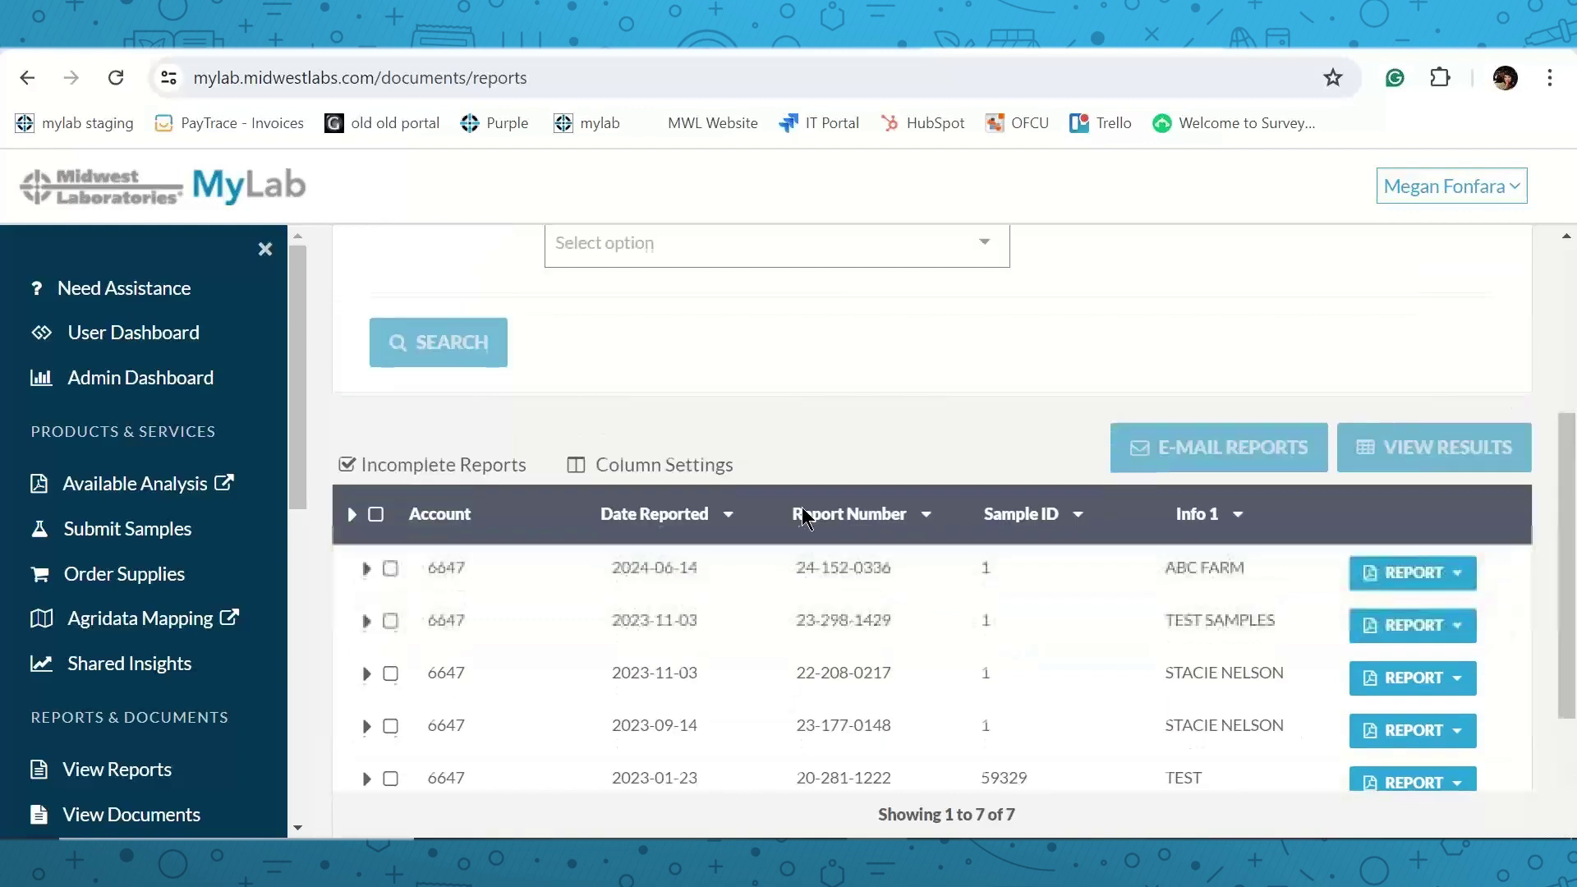
left_click(390, 574)
left_click(391, 625)
left_click(1180, 461)
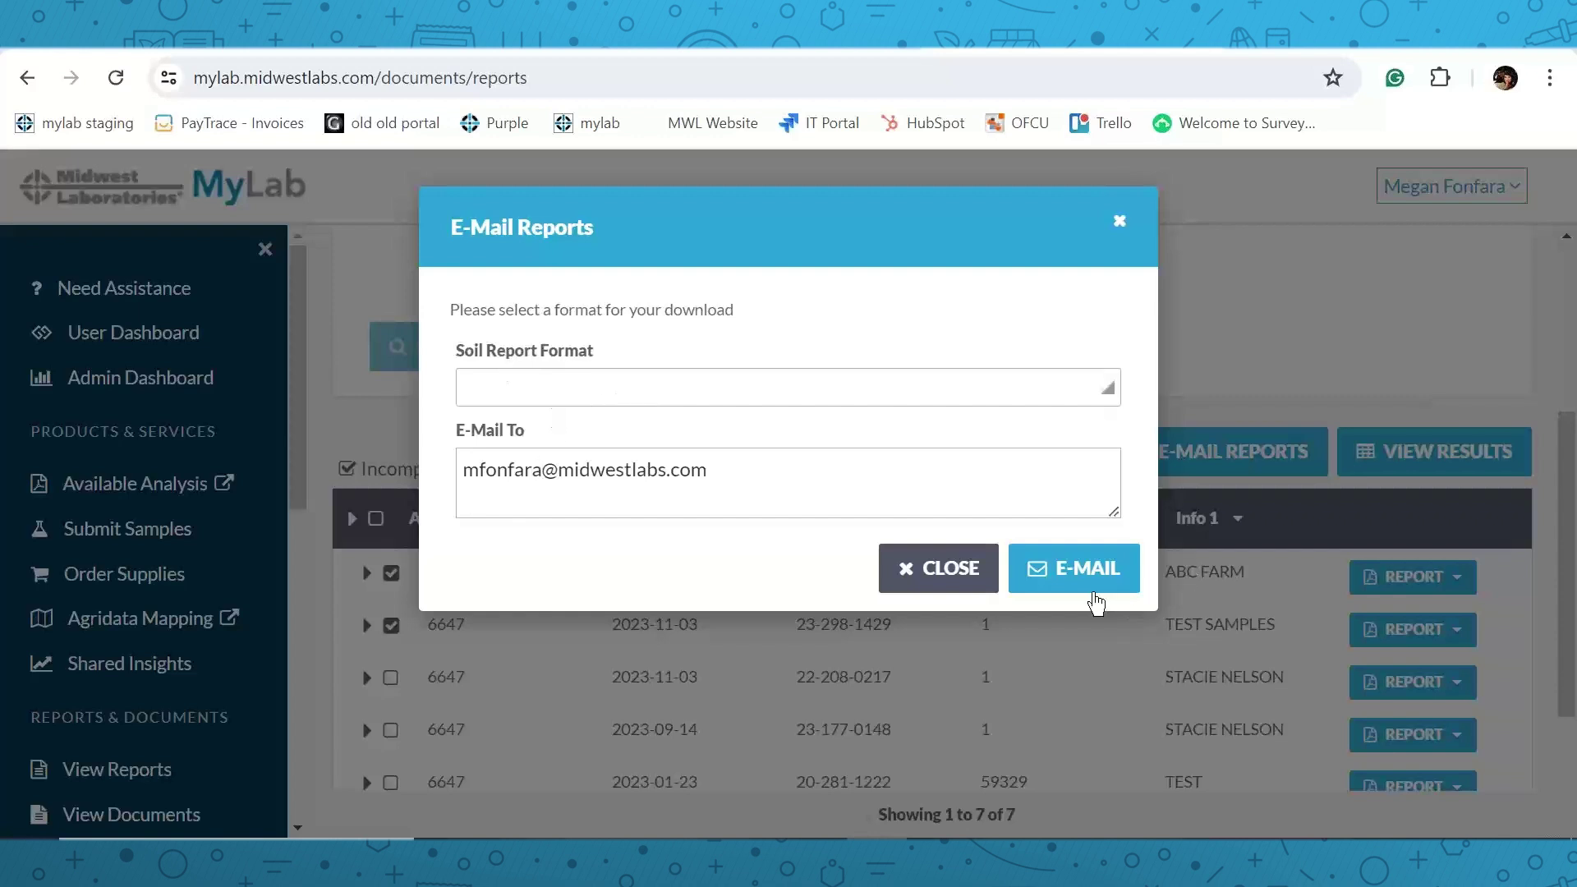
left_click(945, 568)
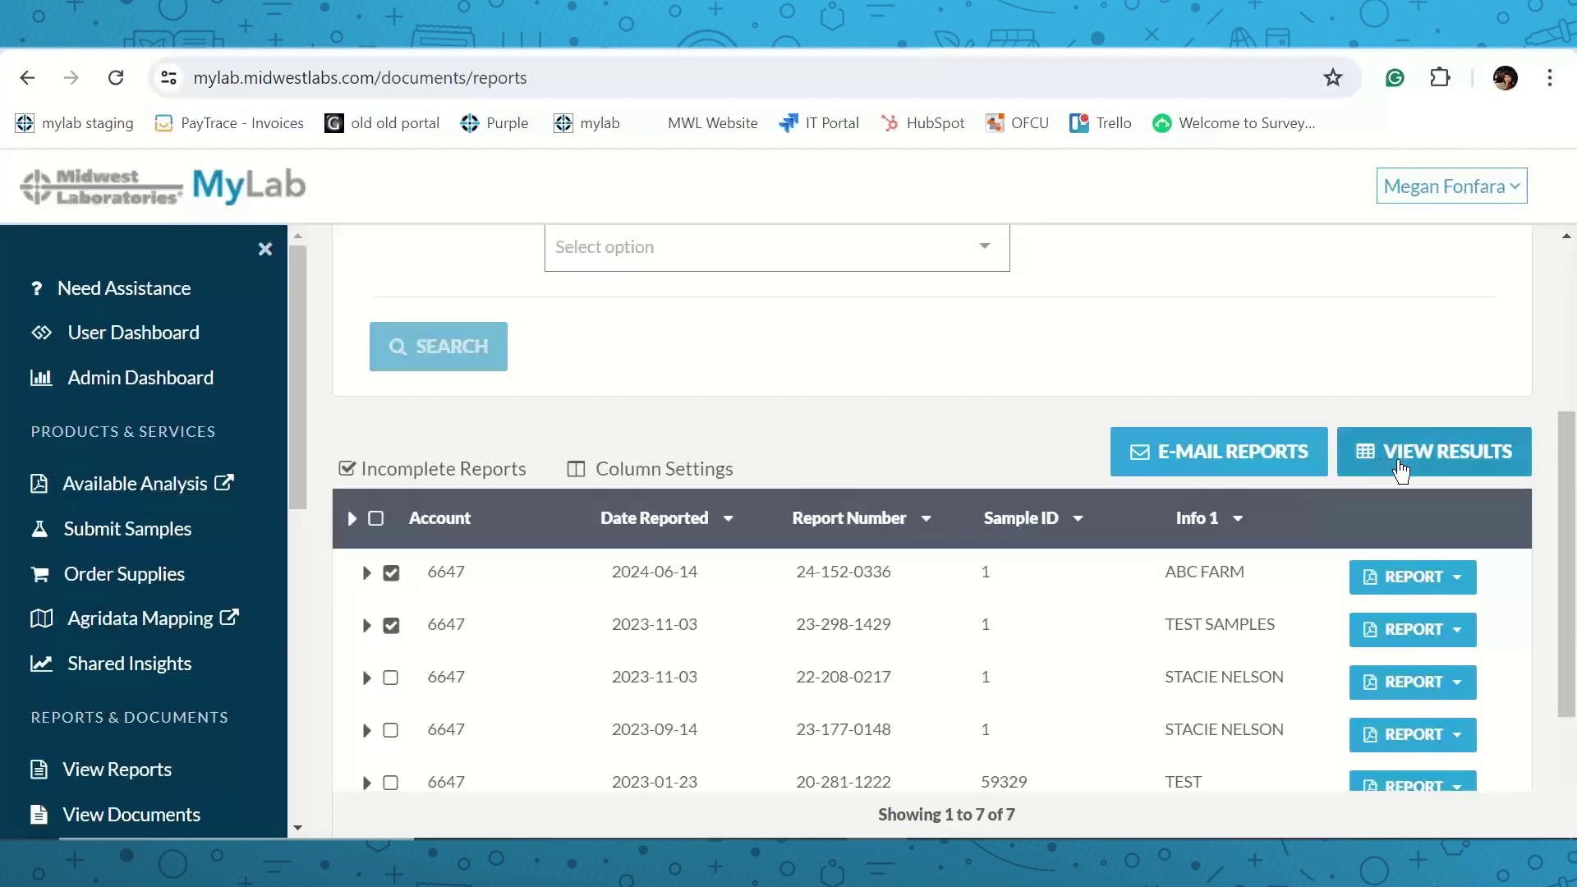
left_click(1404, 452)
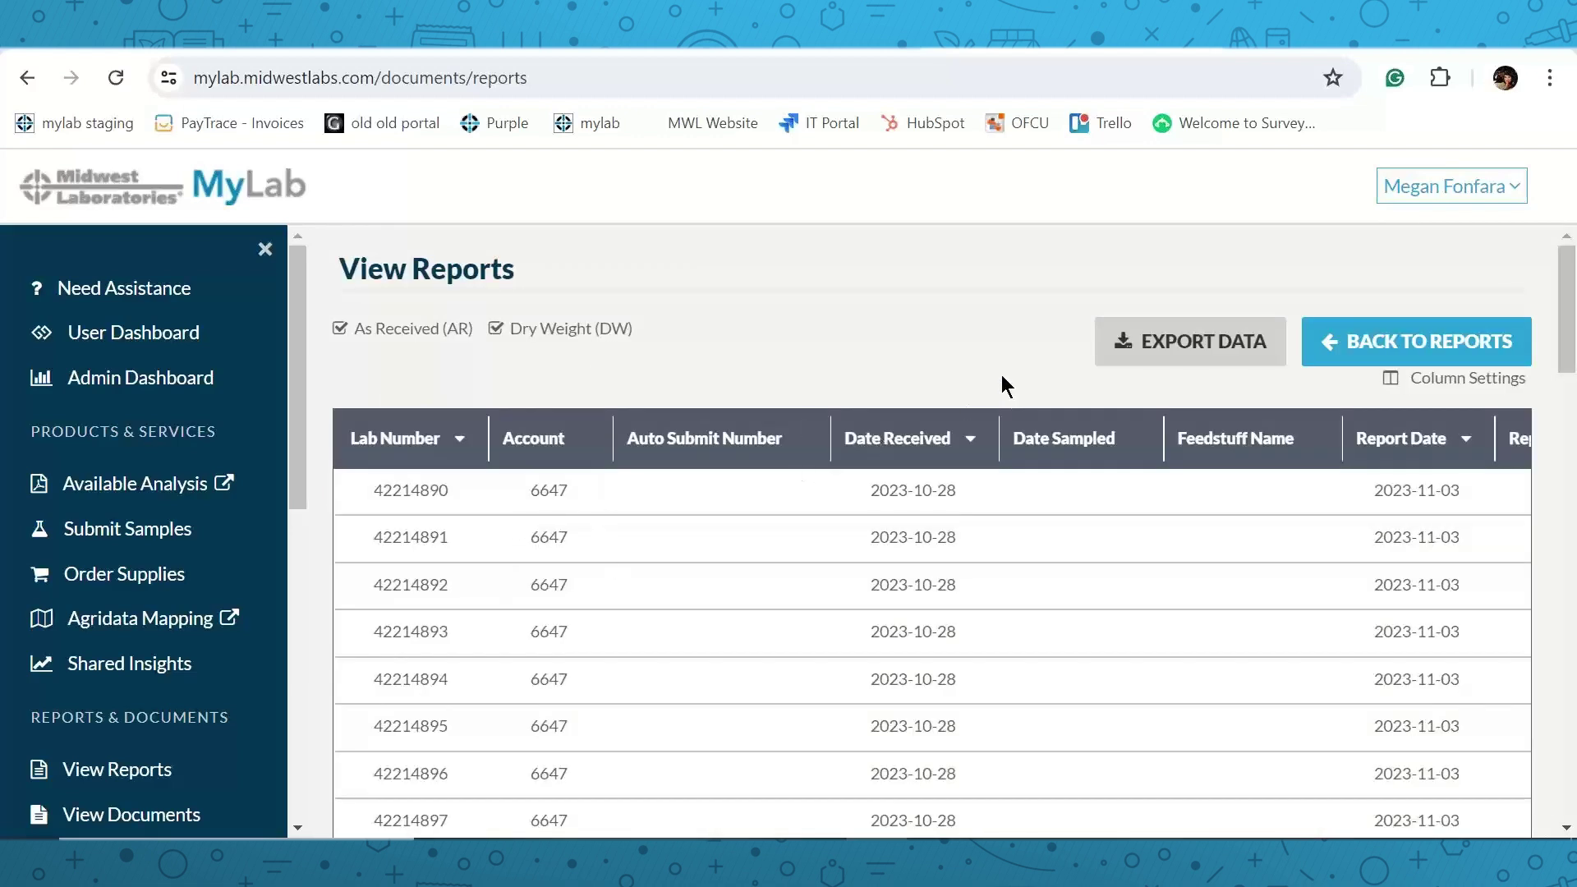
left_click(1199, 345)
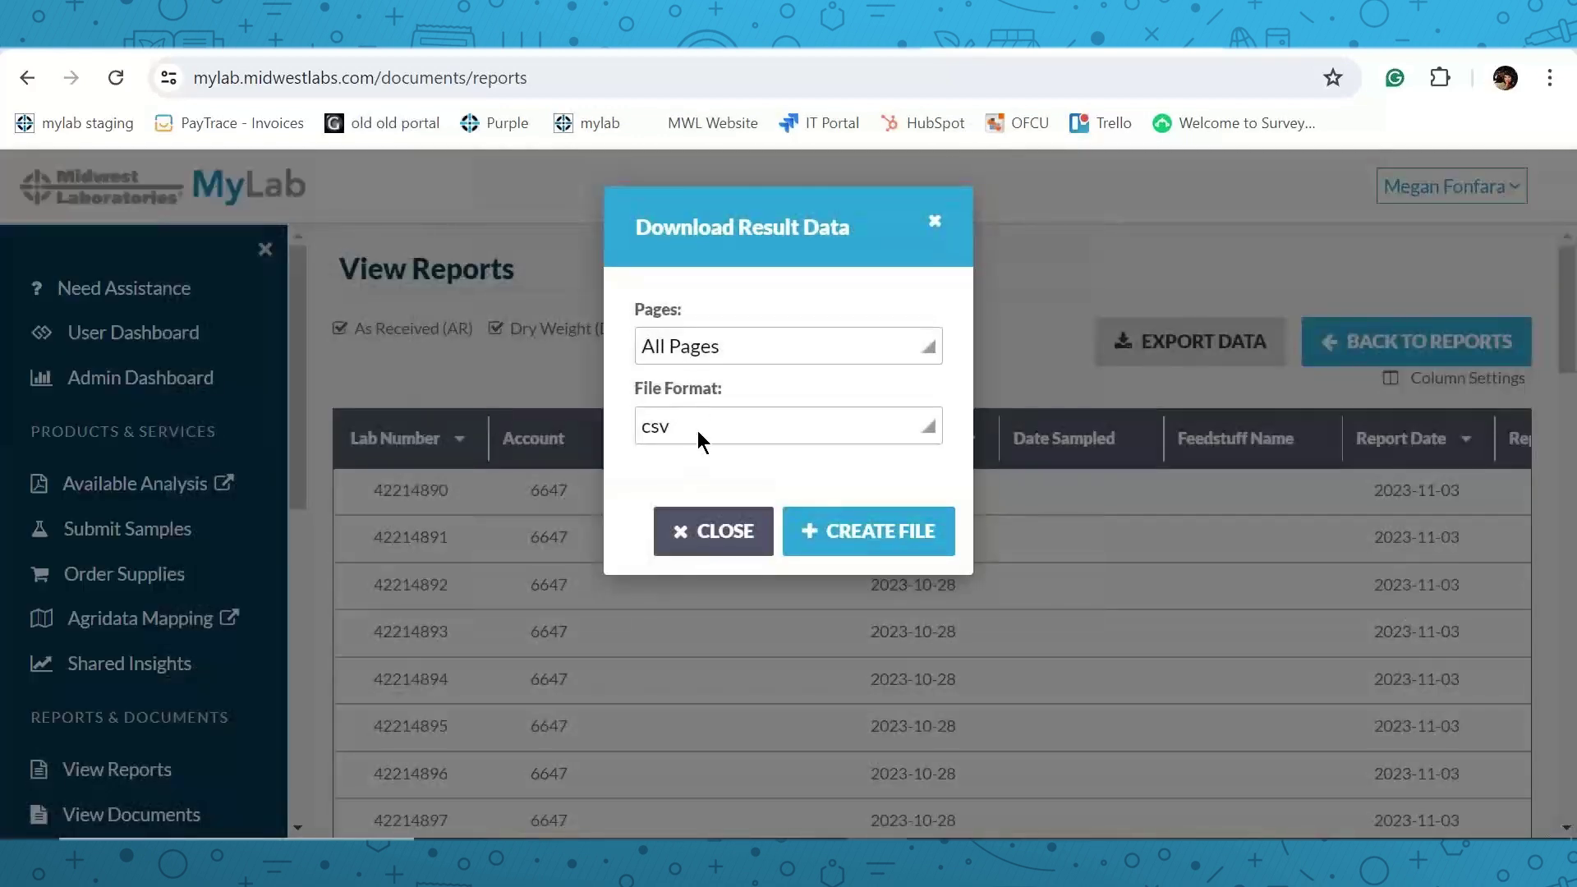
left_click(697, 431)
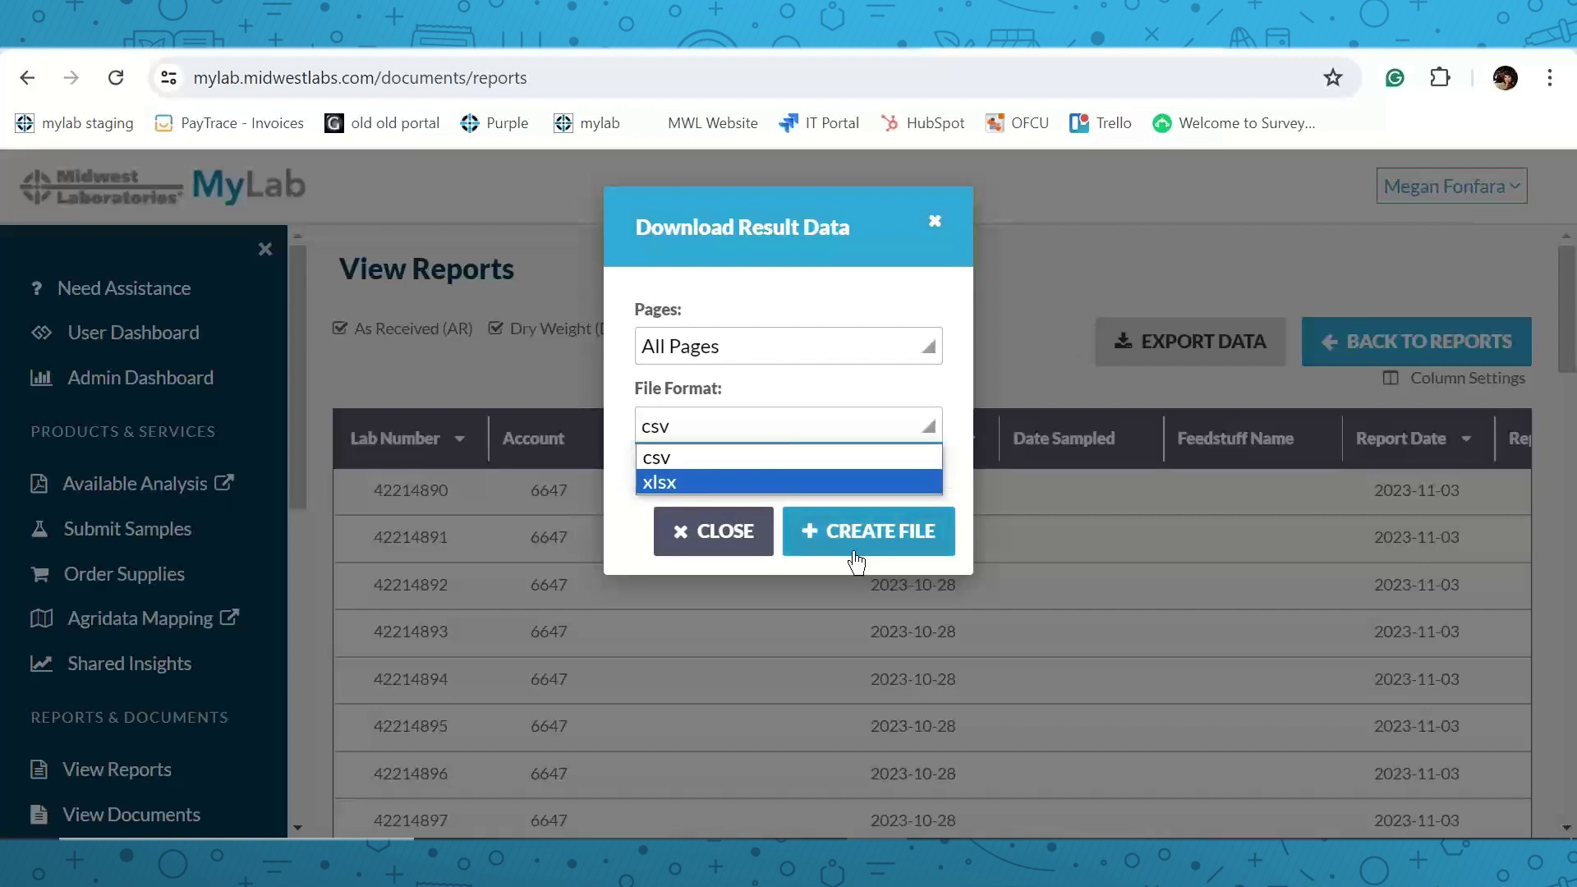
left_click(703, 532)
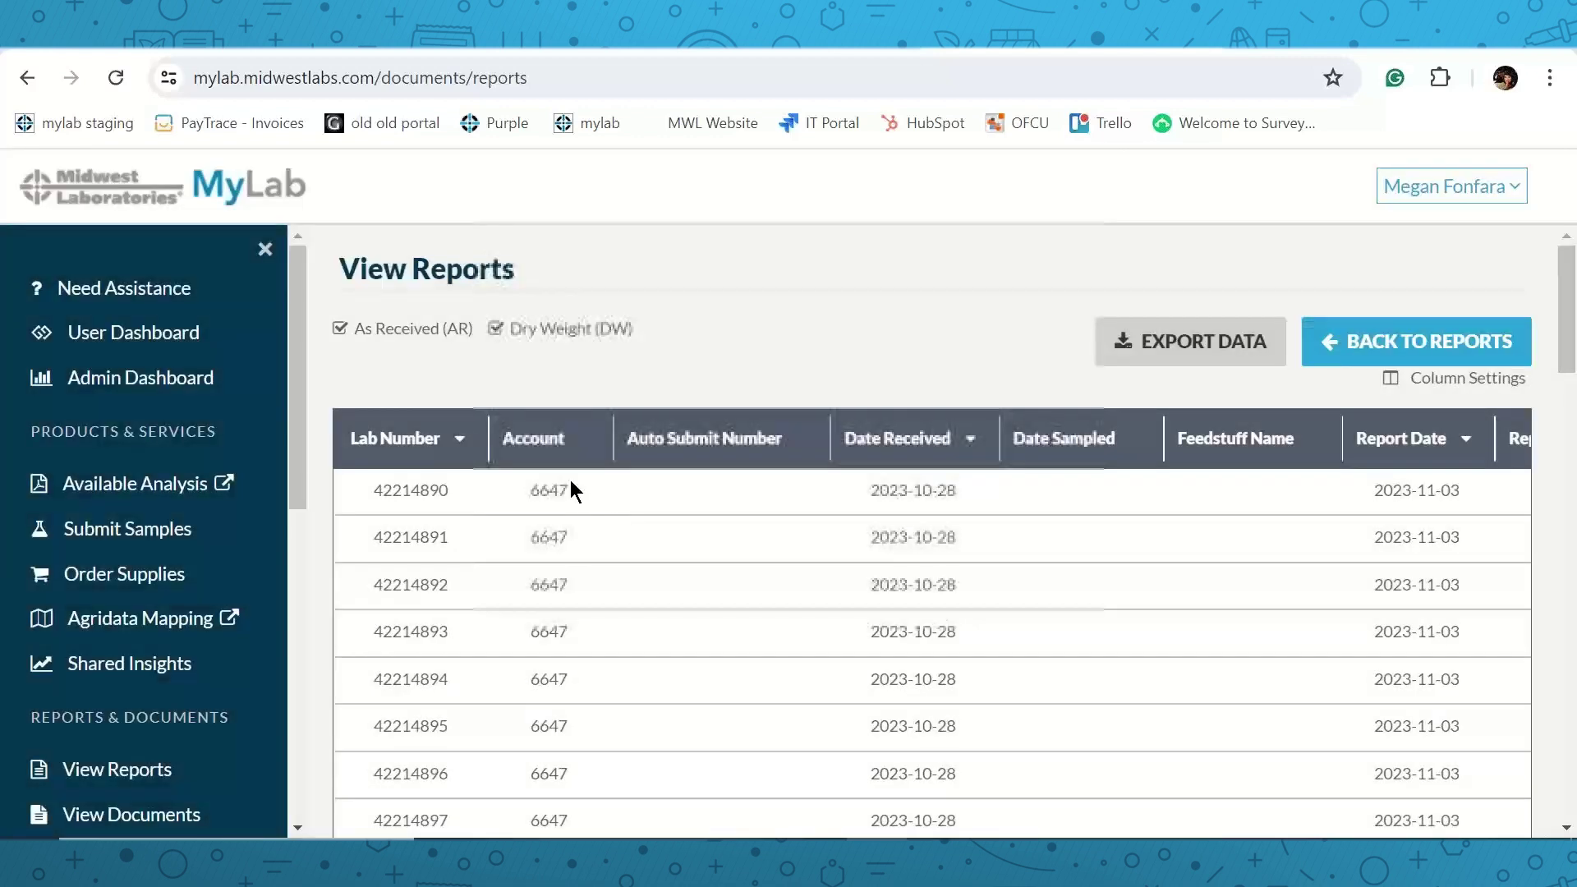
scroll(242, 514, "down", 3)
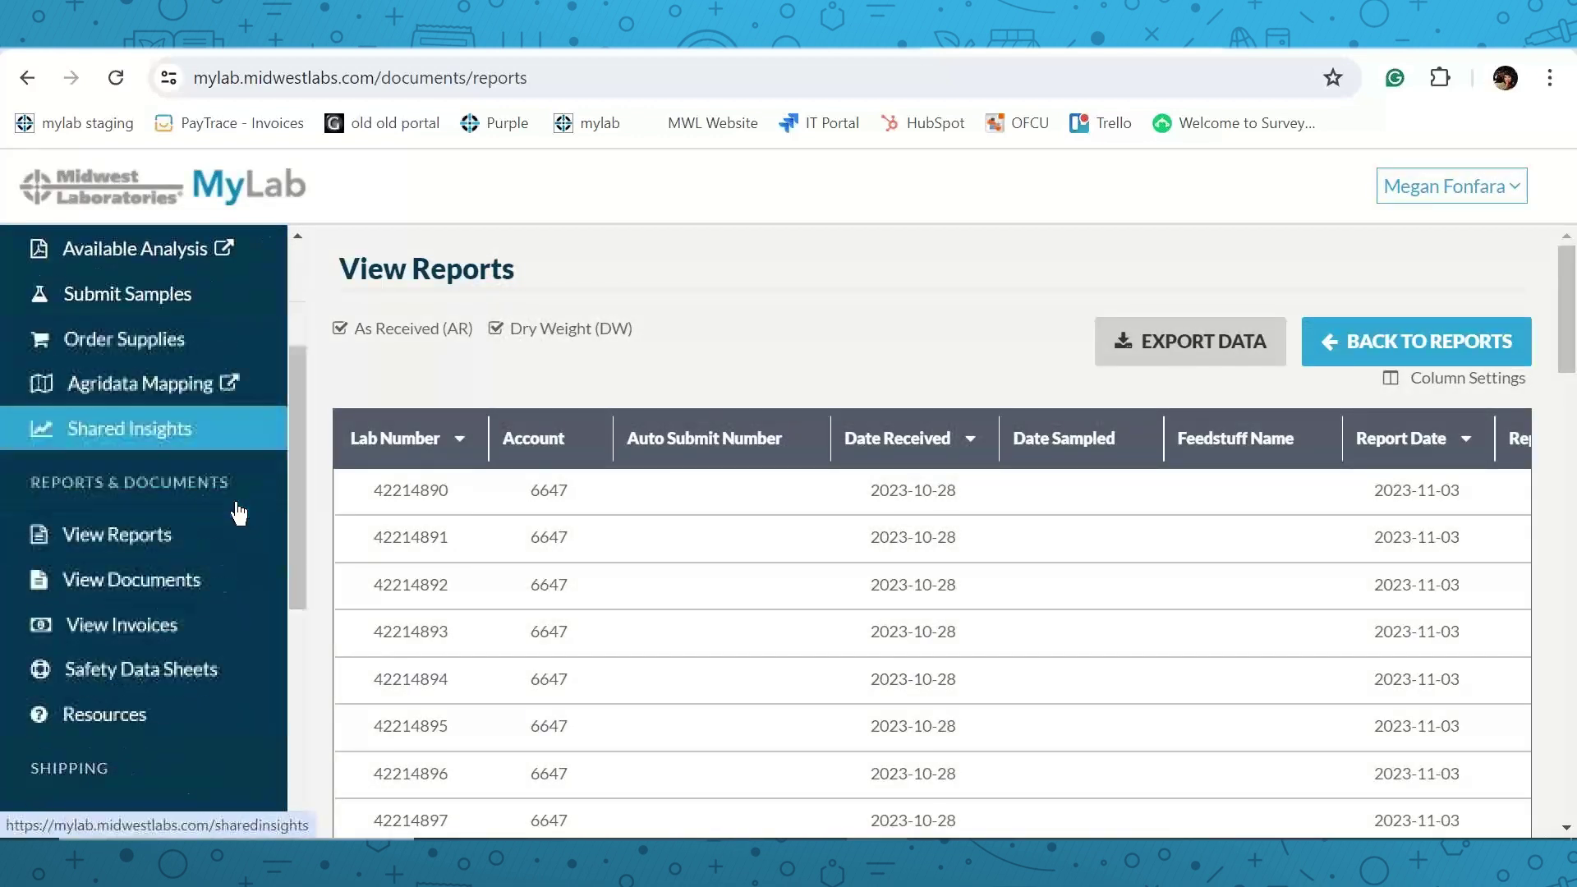
scroll(232, 499, "down", 2)
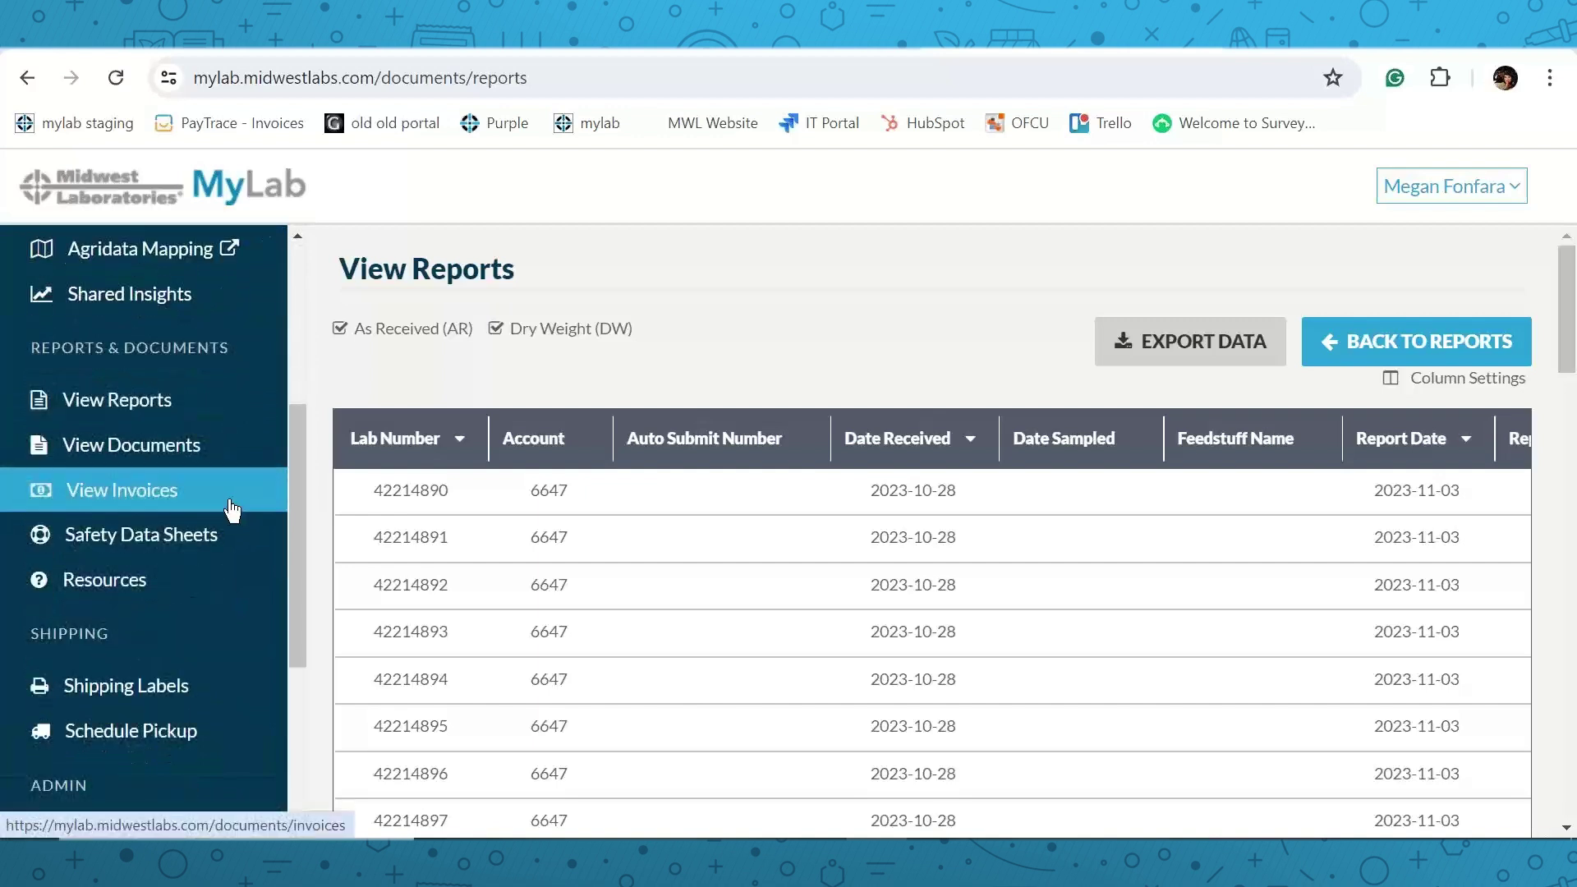
scroll(233, 511, "down", 2)
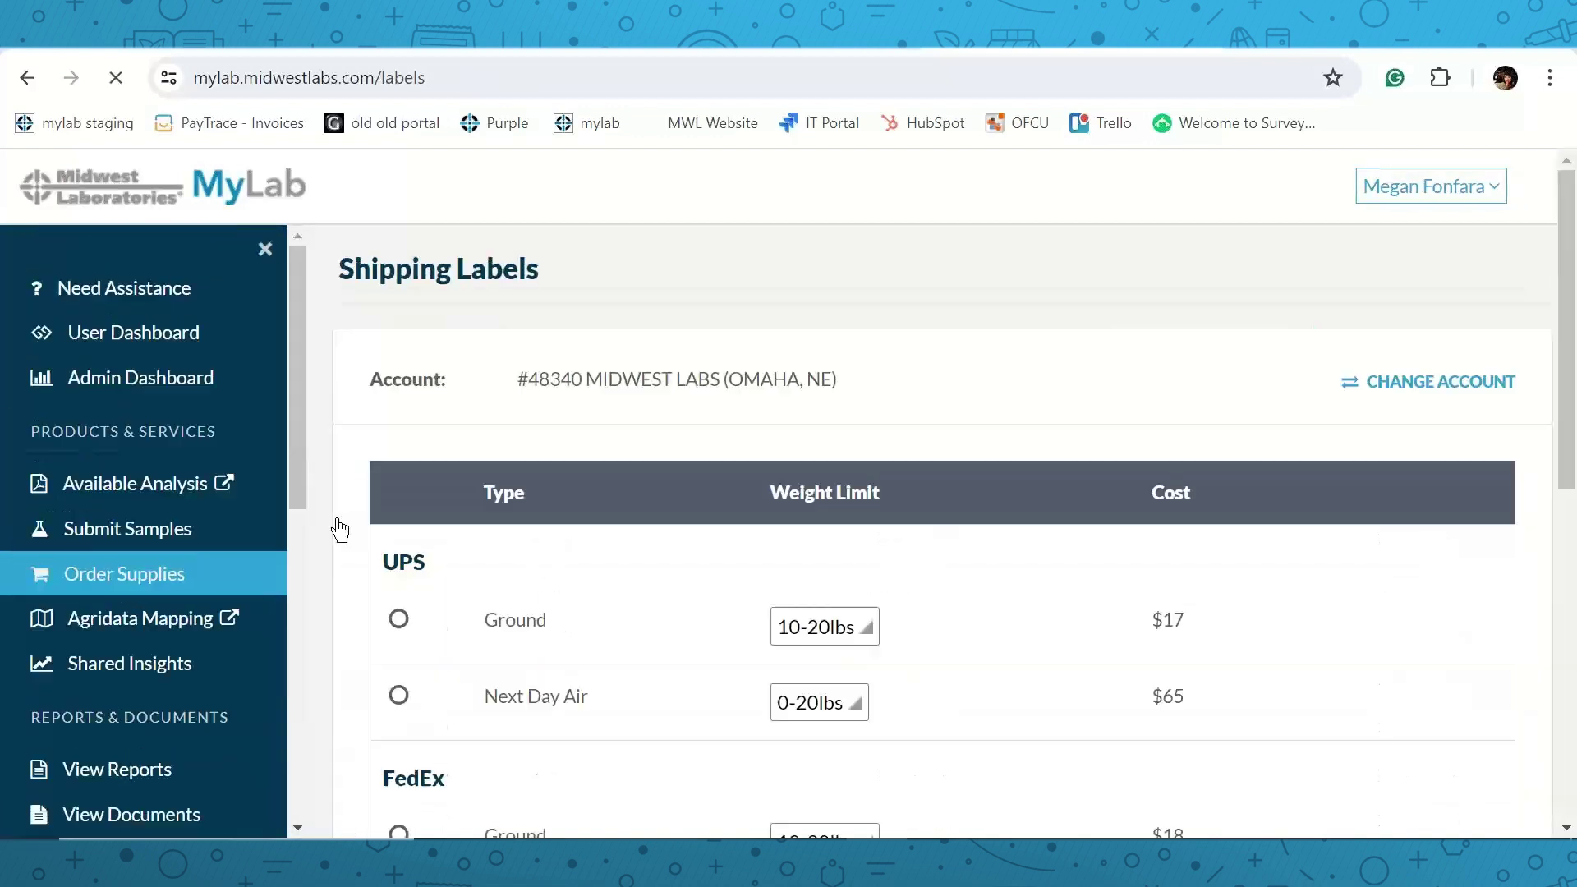
Select UPS Ground with the 10-20lbs weight range, giving a $17 total for one label.
scroll(664, 435, "down", 2)
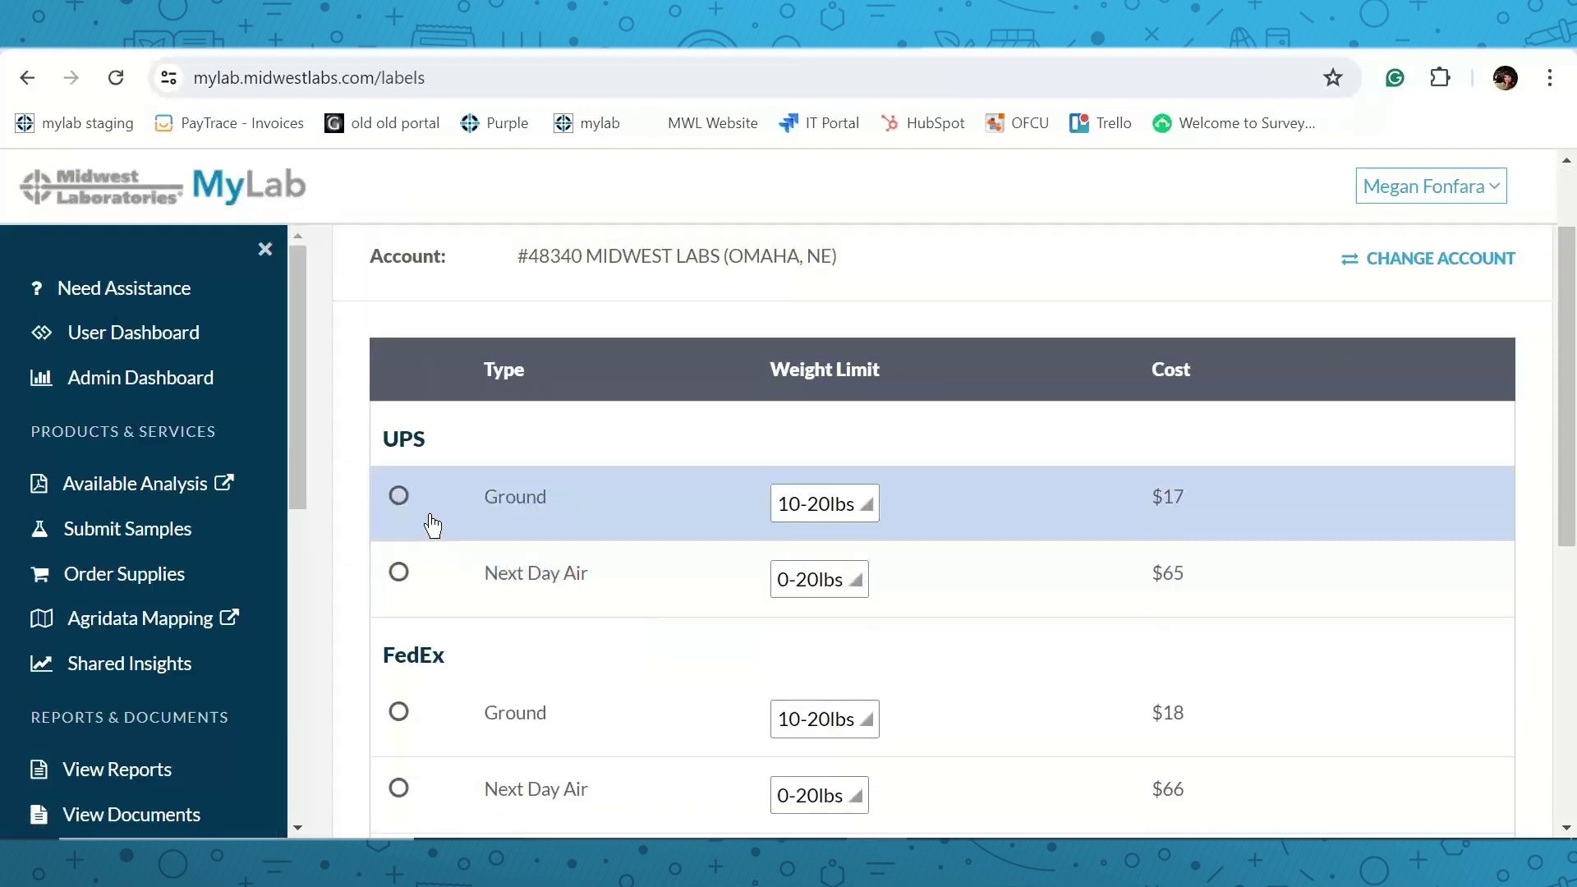
scroll(435, 519, "down", 2)
scroll(460, 559, "down", 2)
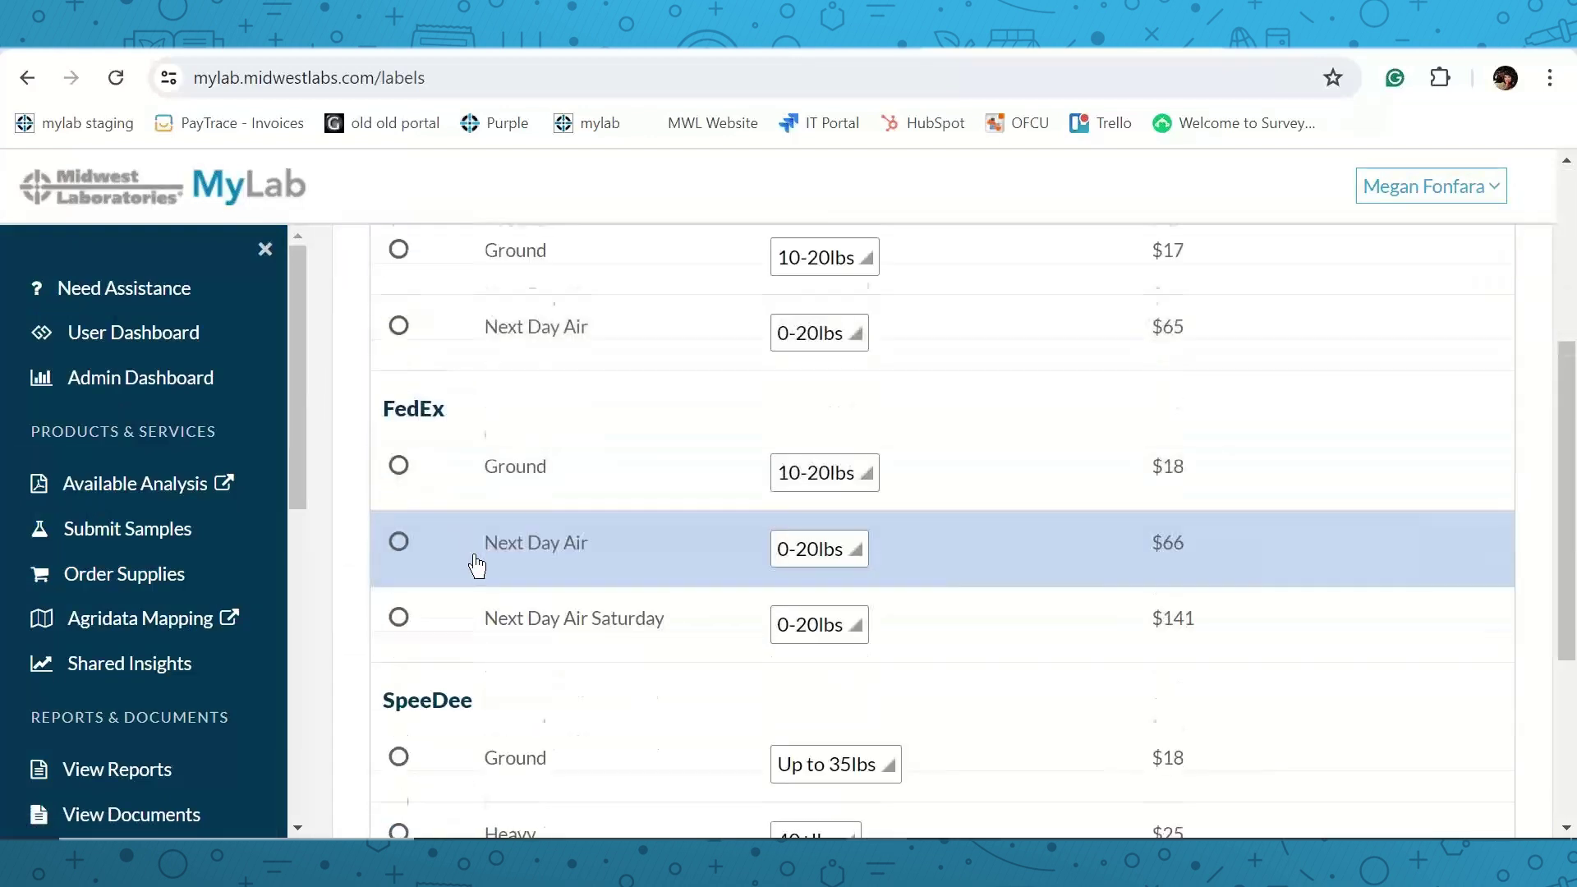
scroll(510, 644, "up", 1)
scroll(511, 644, "up", 1)
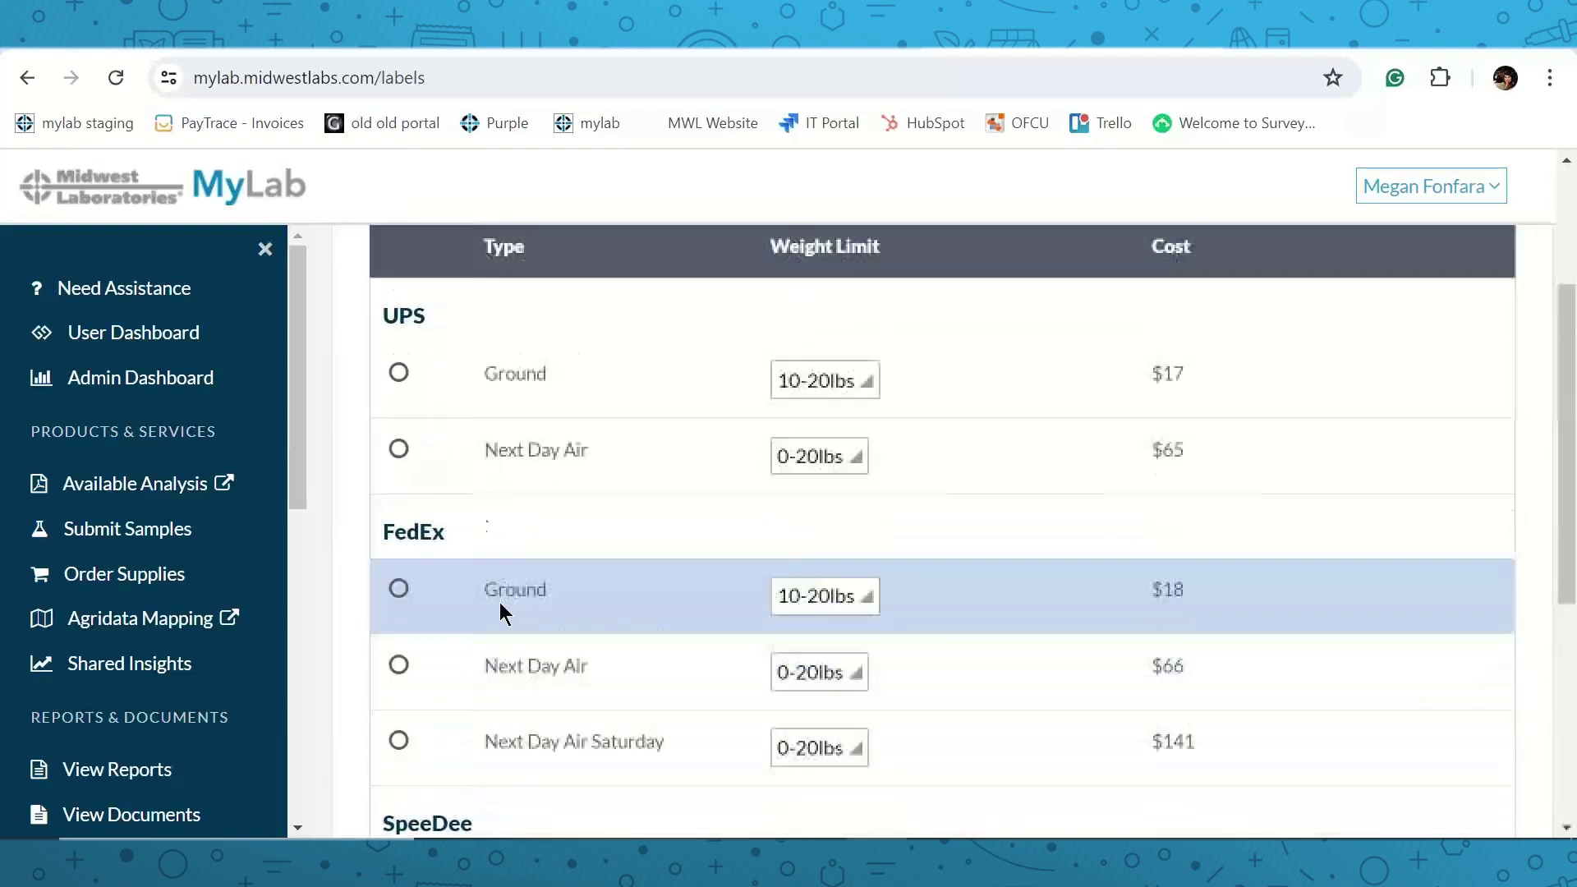
left_click(400, 374)
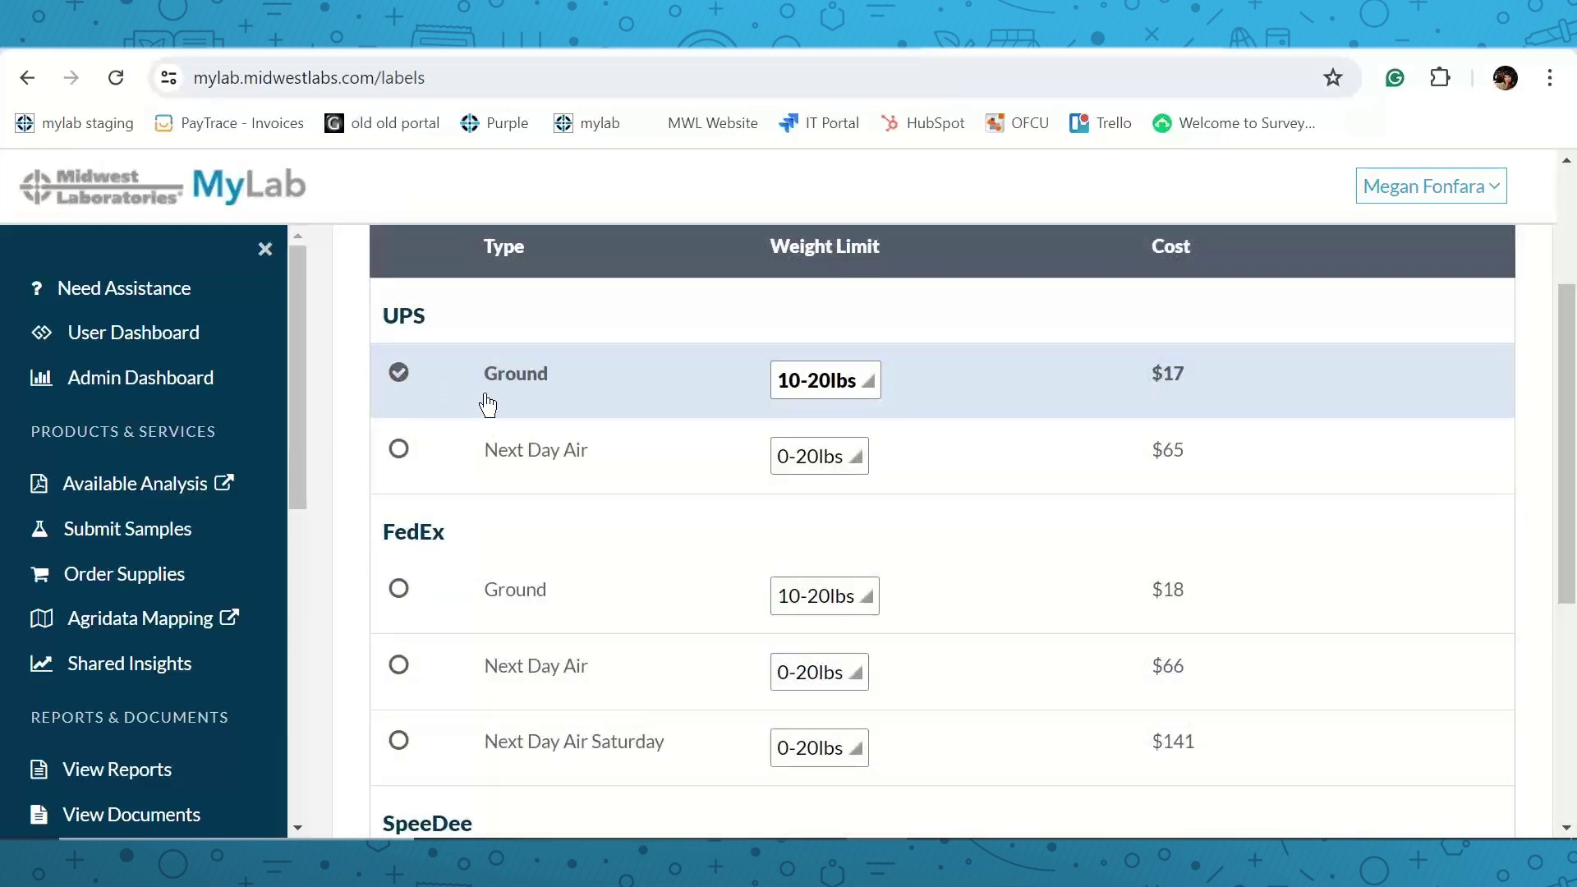
left_click(864, 383)
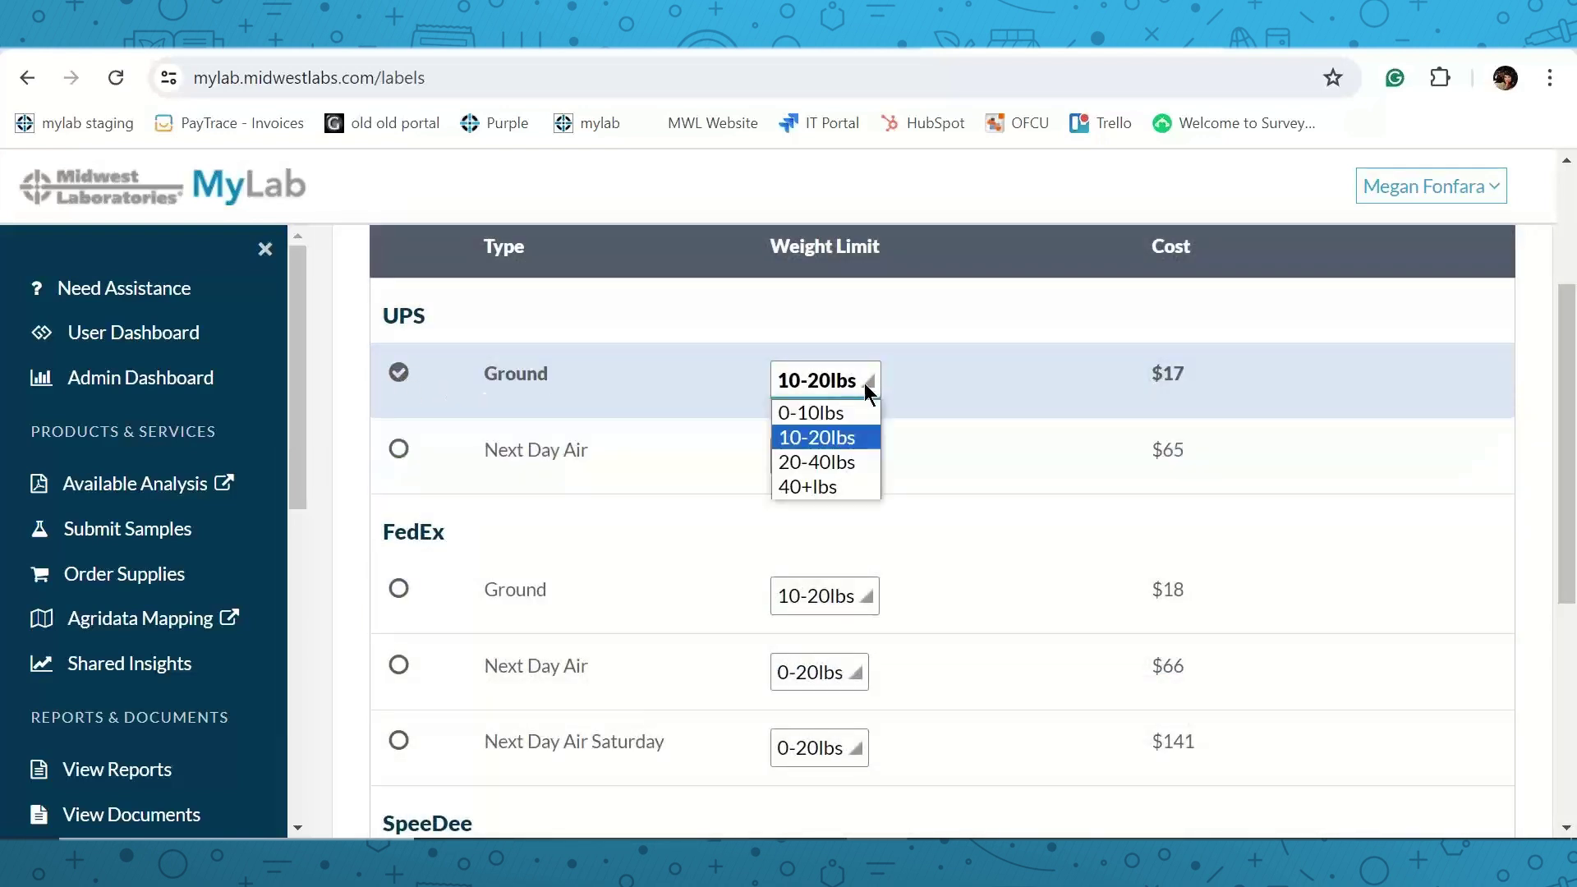
left_click(1029, 377)
scroll(1018, 369, "down", 5)
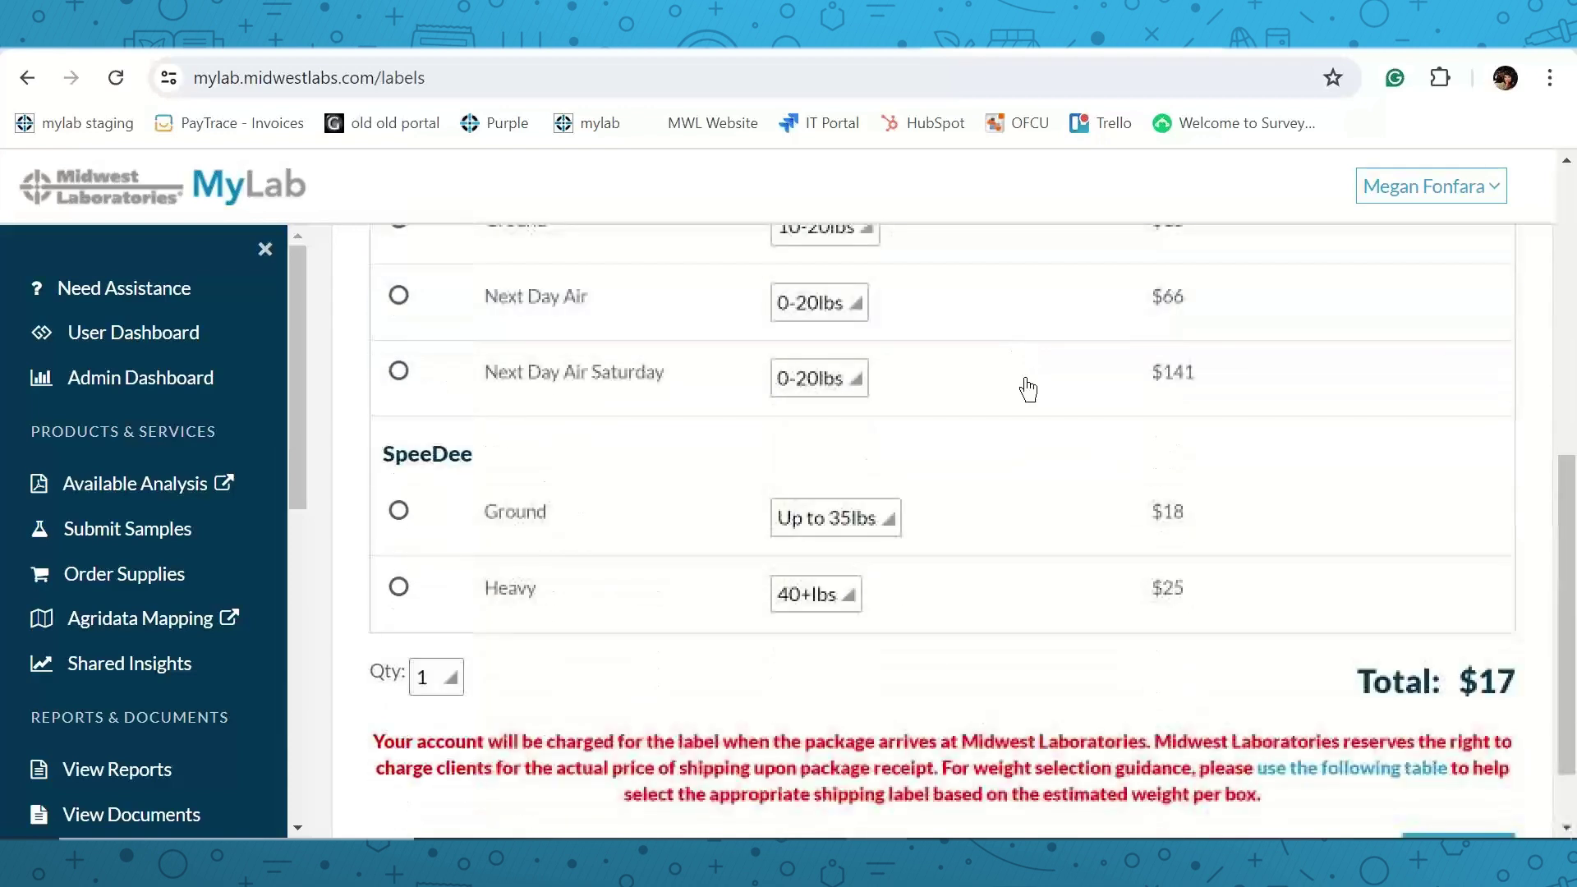
Review the shipping weight guide PDF, then return to the Shipping Labels order.
left_click(1328, 672)
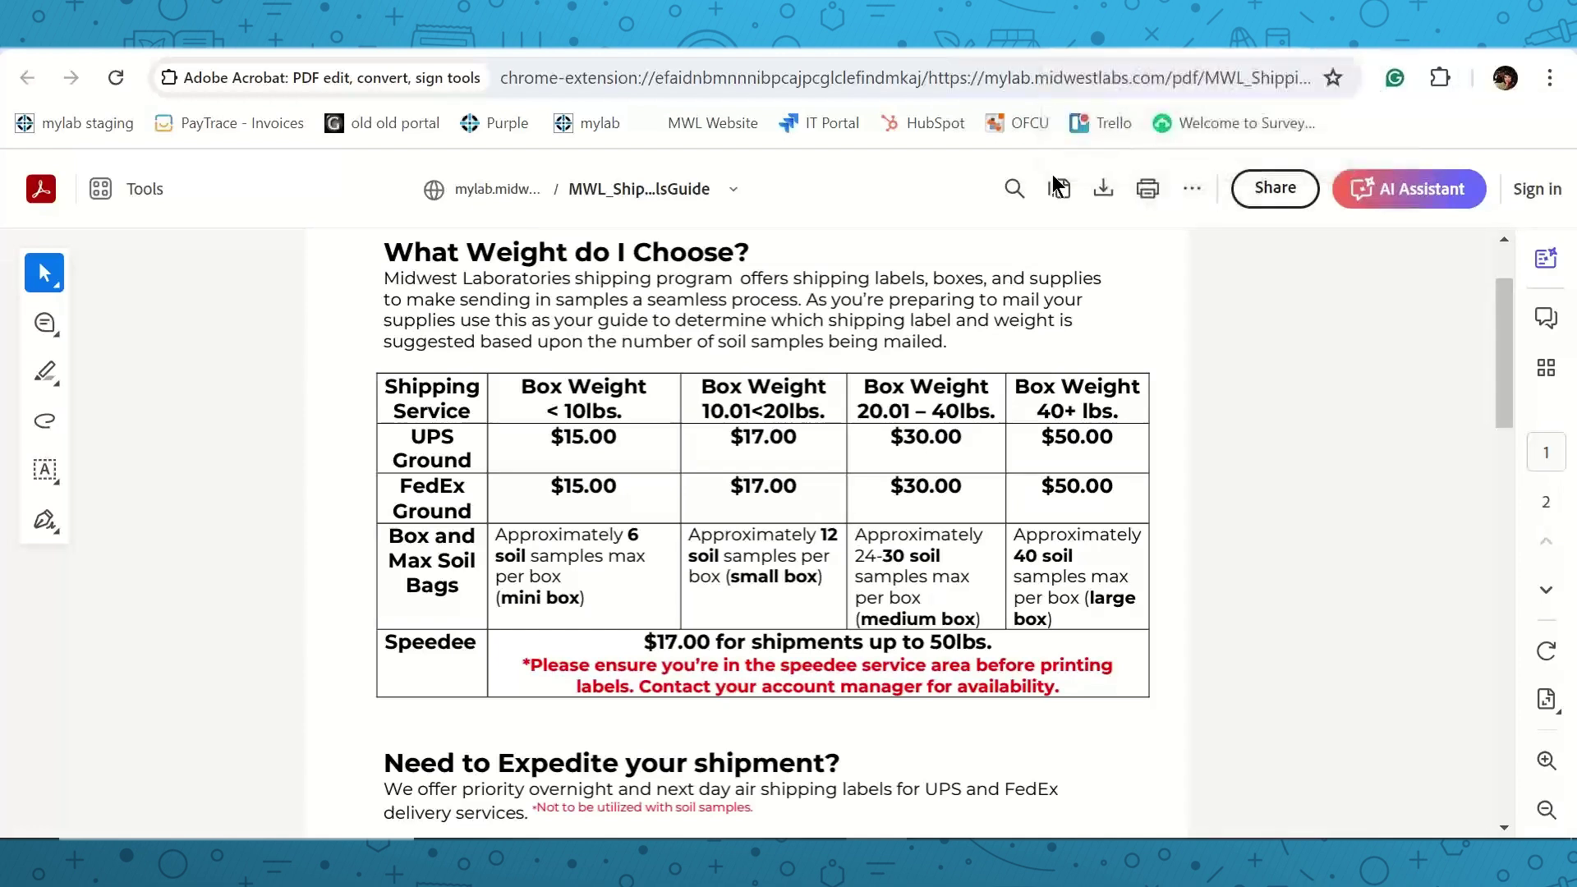
key("ctrl+shift+Tab")
scroll(692, 379, "up", 5)
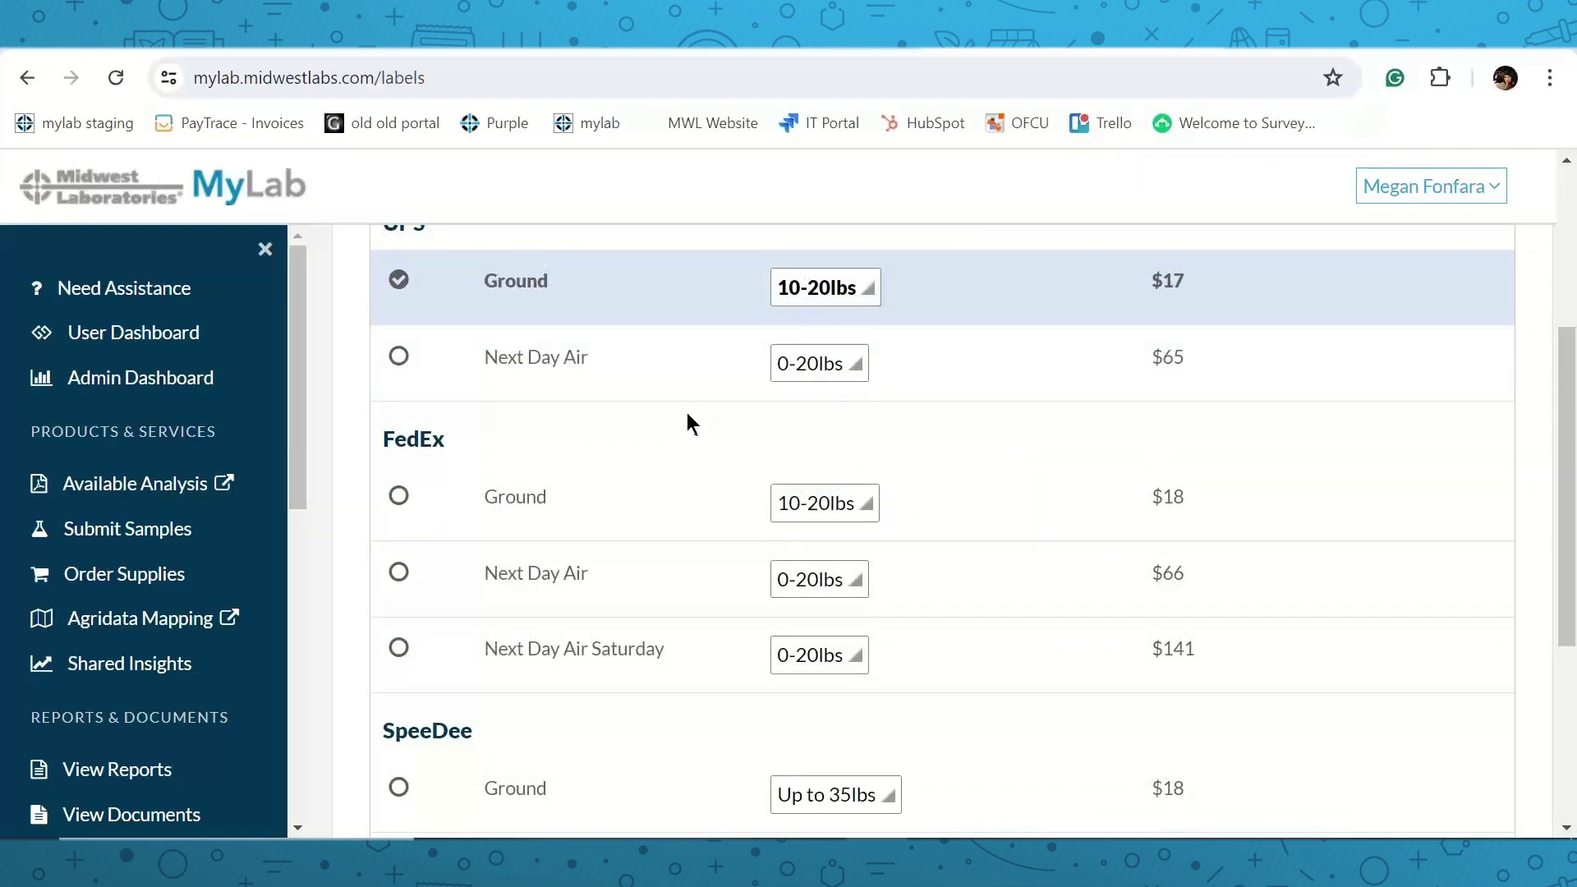
Ship to the account's own address and print the 20 LBS UPS Ground label PDF.
scroll(687, 411, "up", 2)
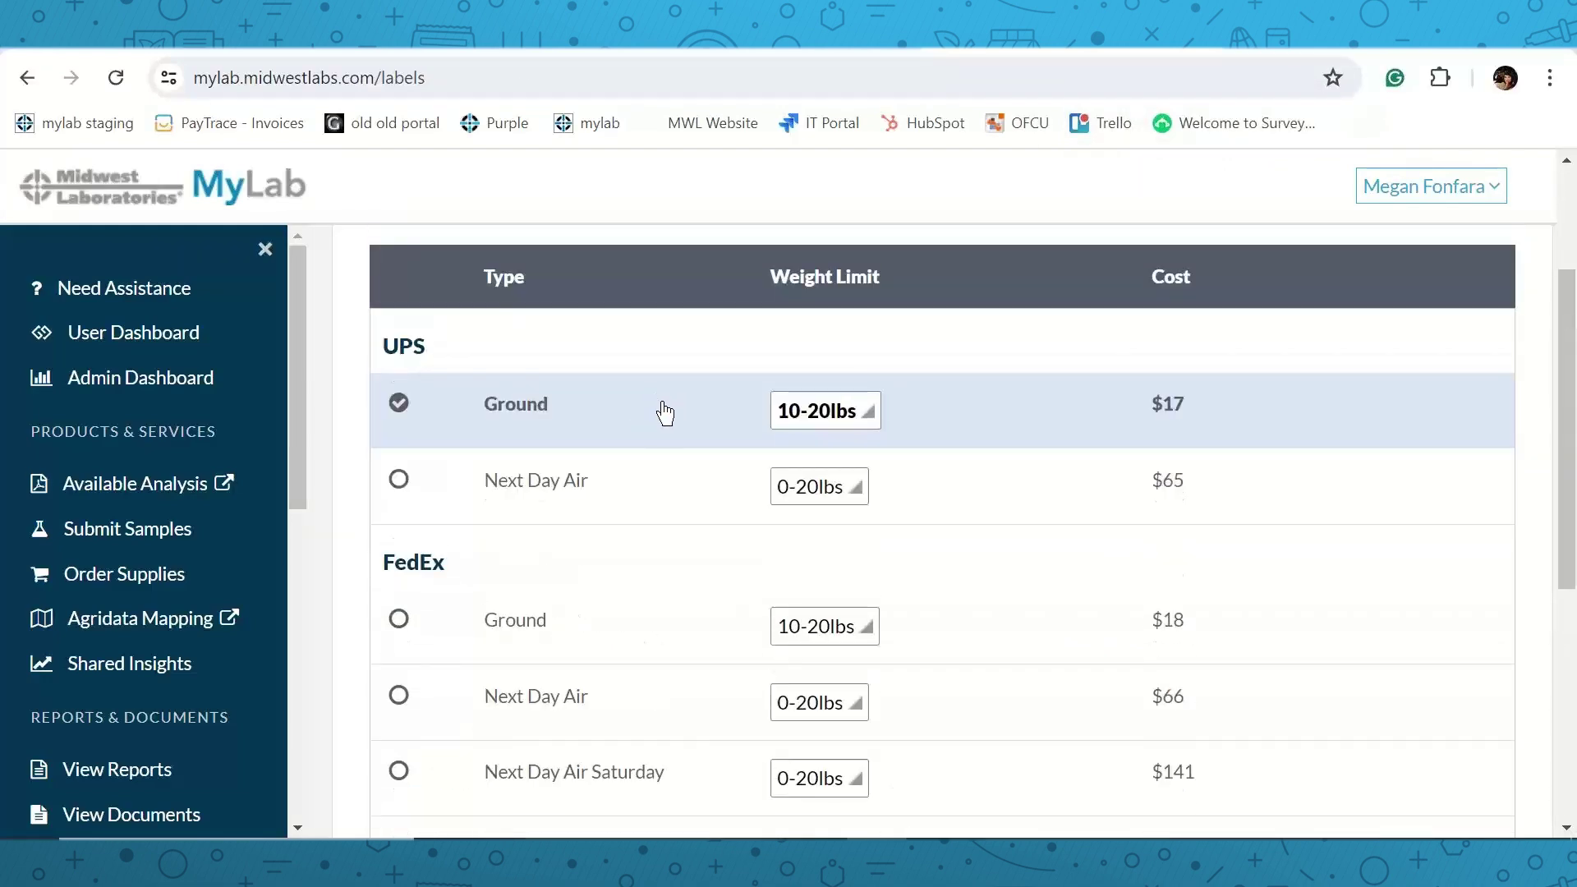
scroll(668, 414, "down", 6)
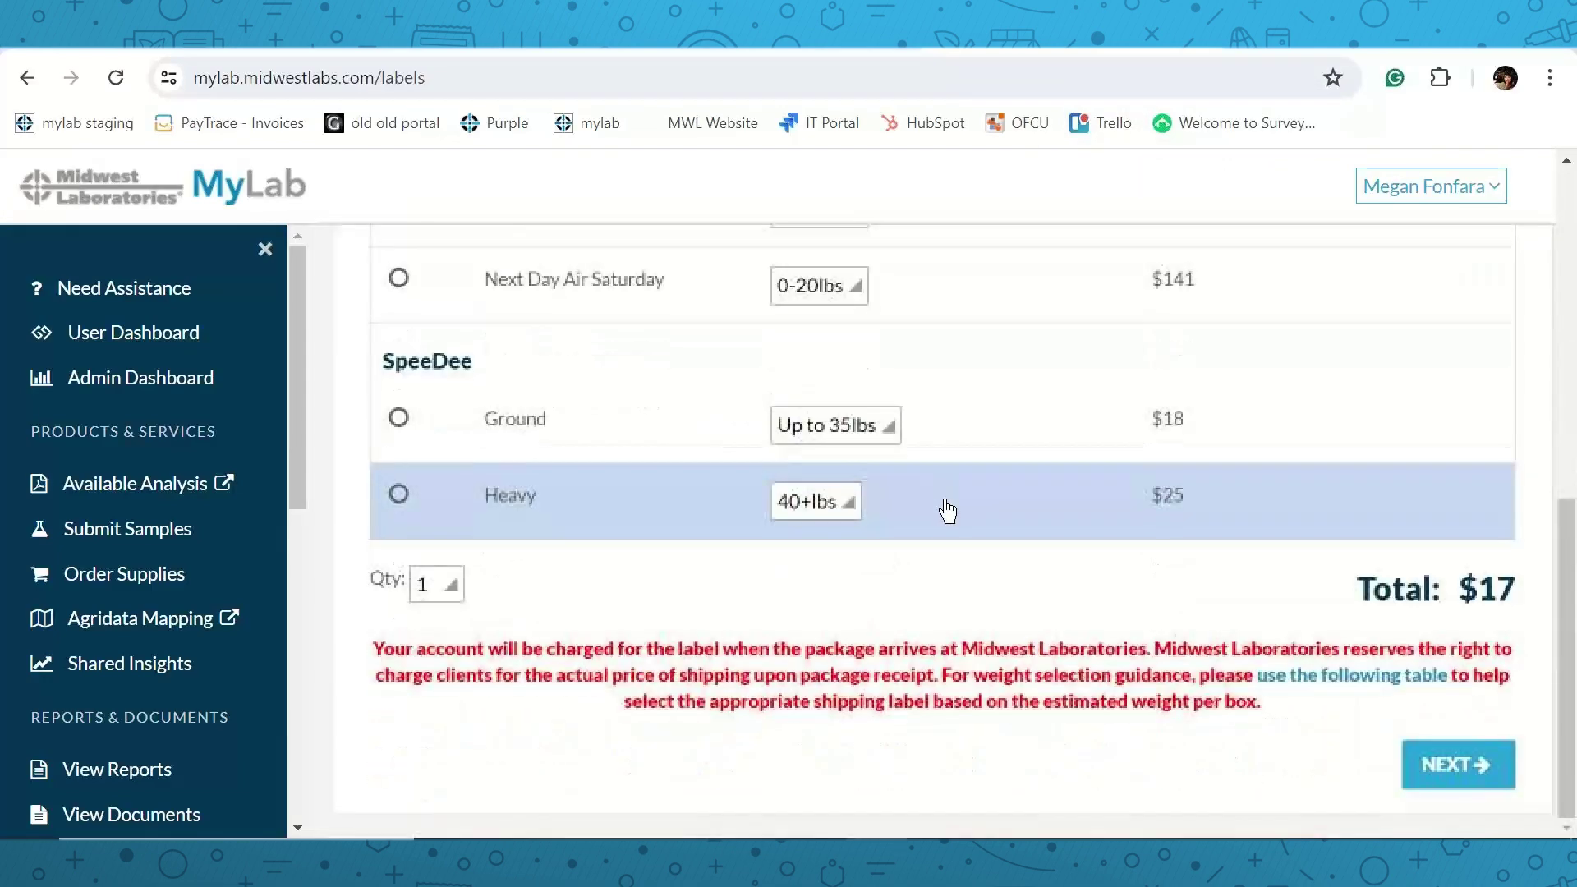
left_click(1440, 764)
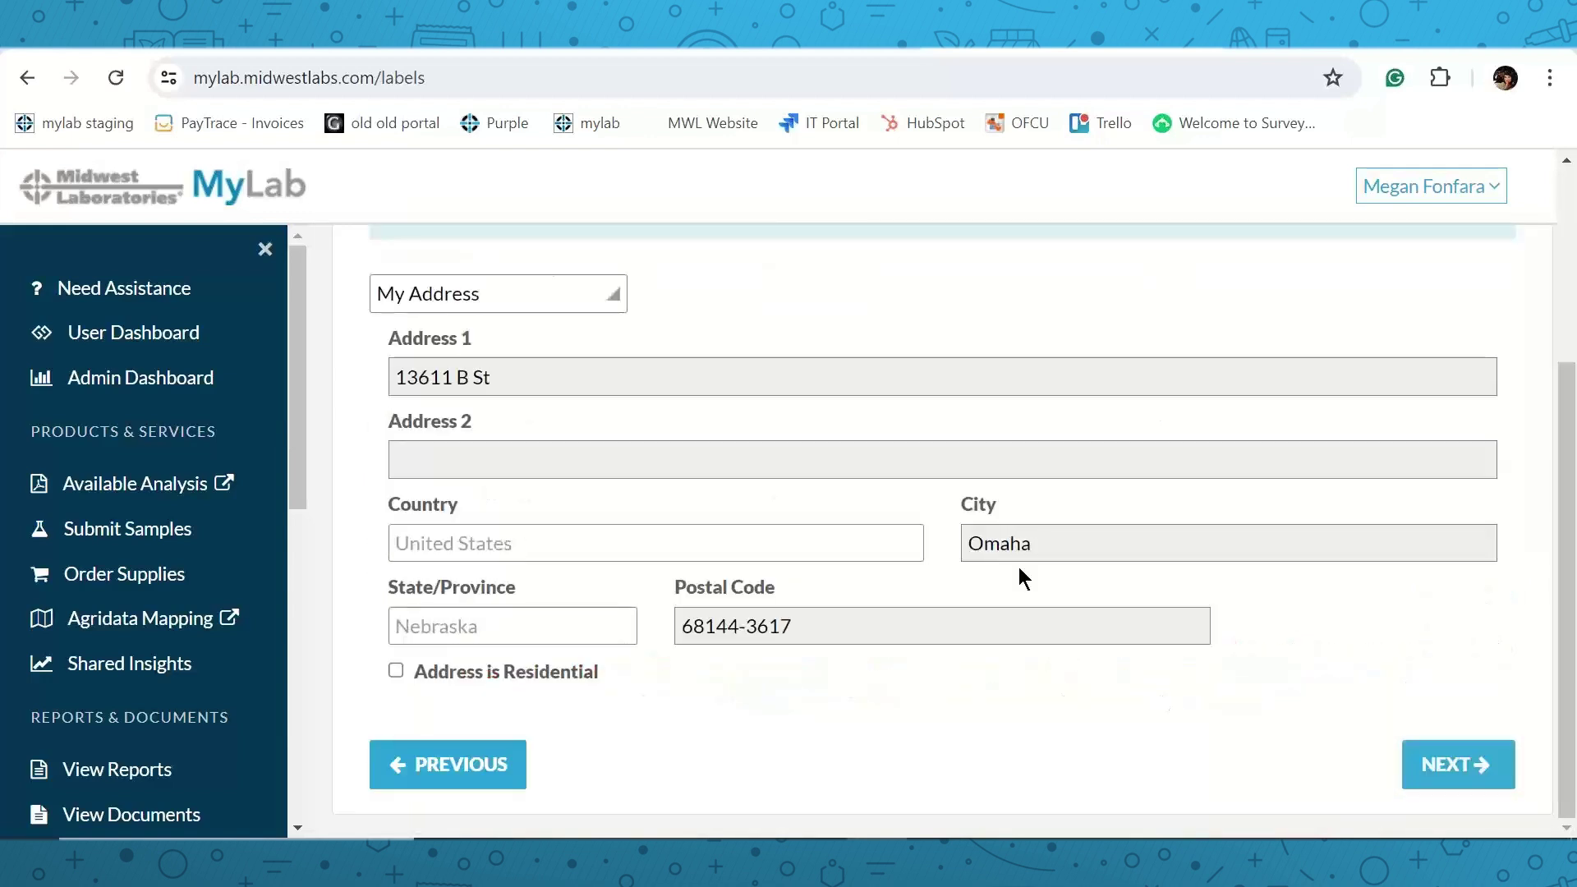
left_click(1440, 764)
left_click(388, 549)
left_click(1434, 682)
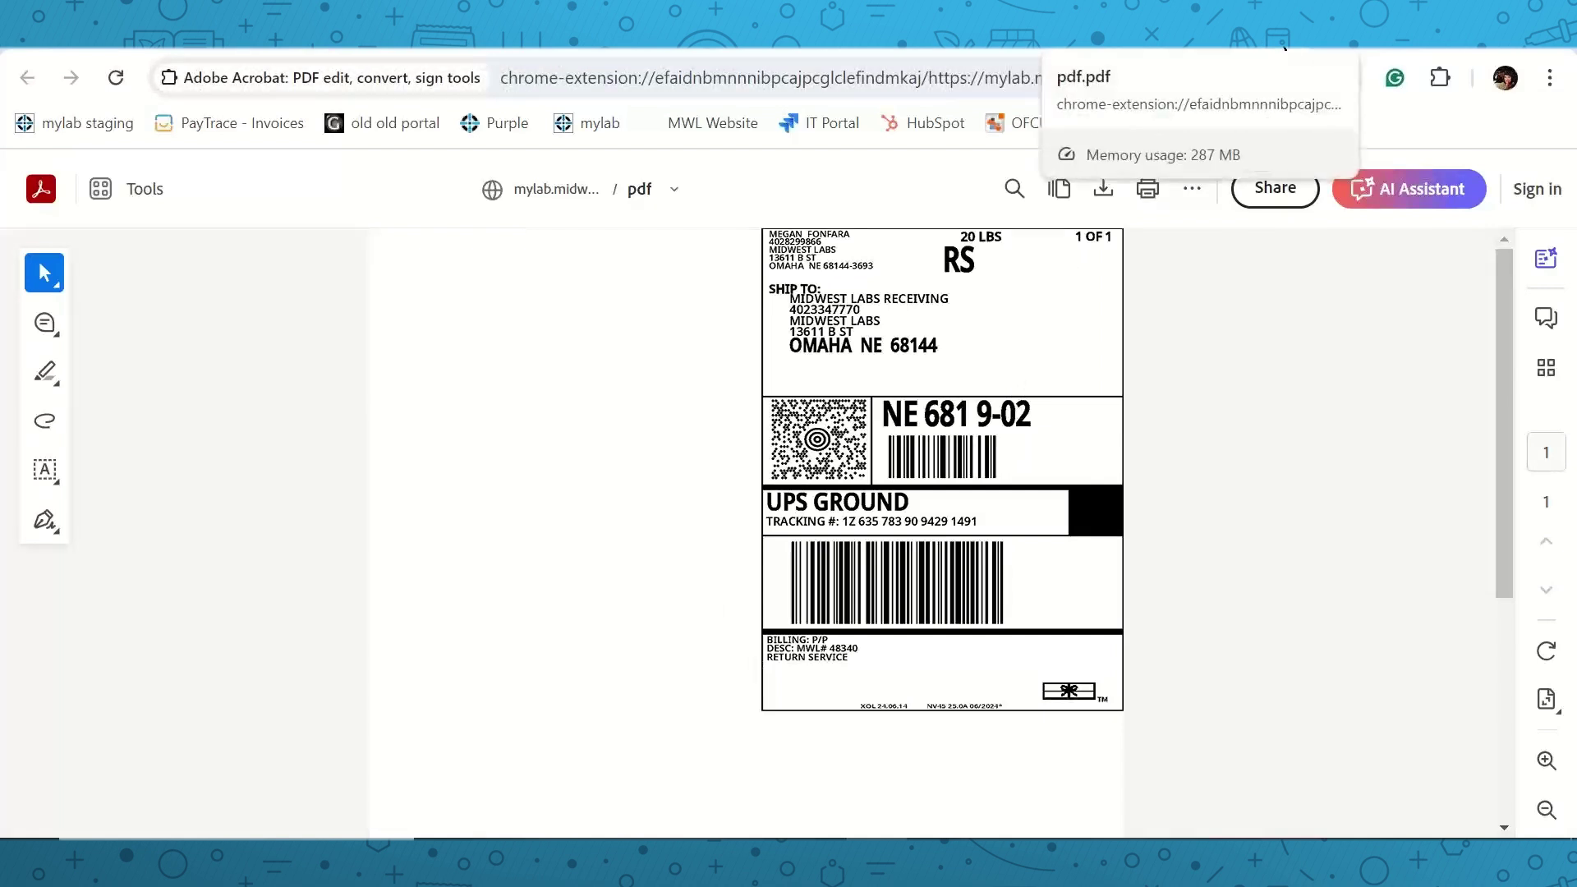
left_click(1253, 52)
scroll(203, 567, "down", 3)
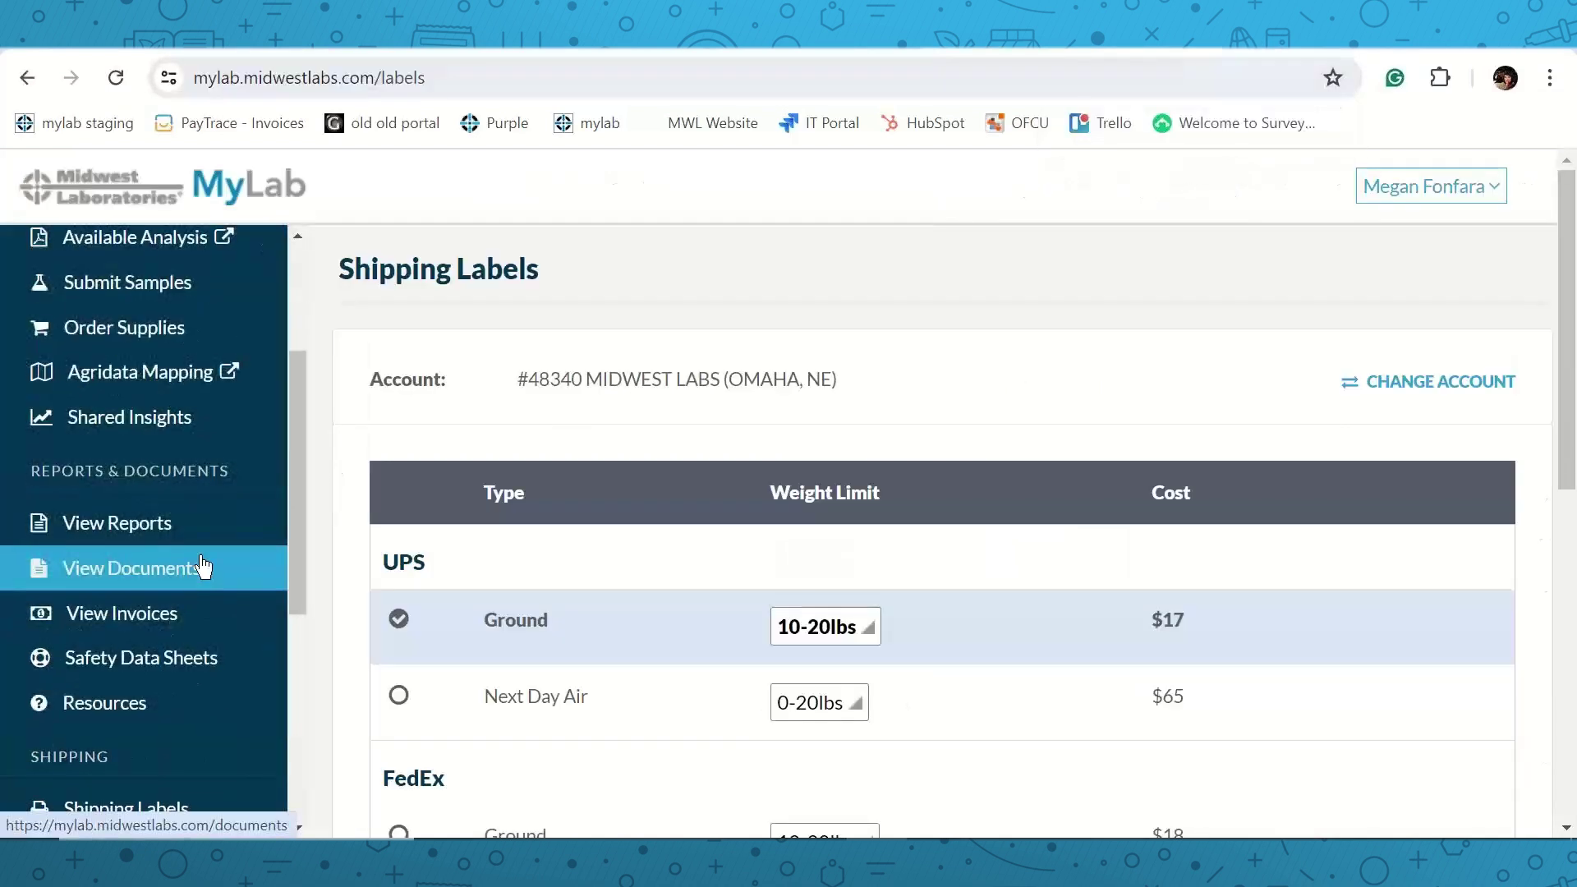
scroll(203, 574, "down", 3)
left_click(181, 614)
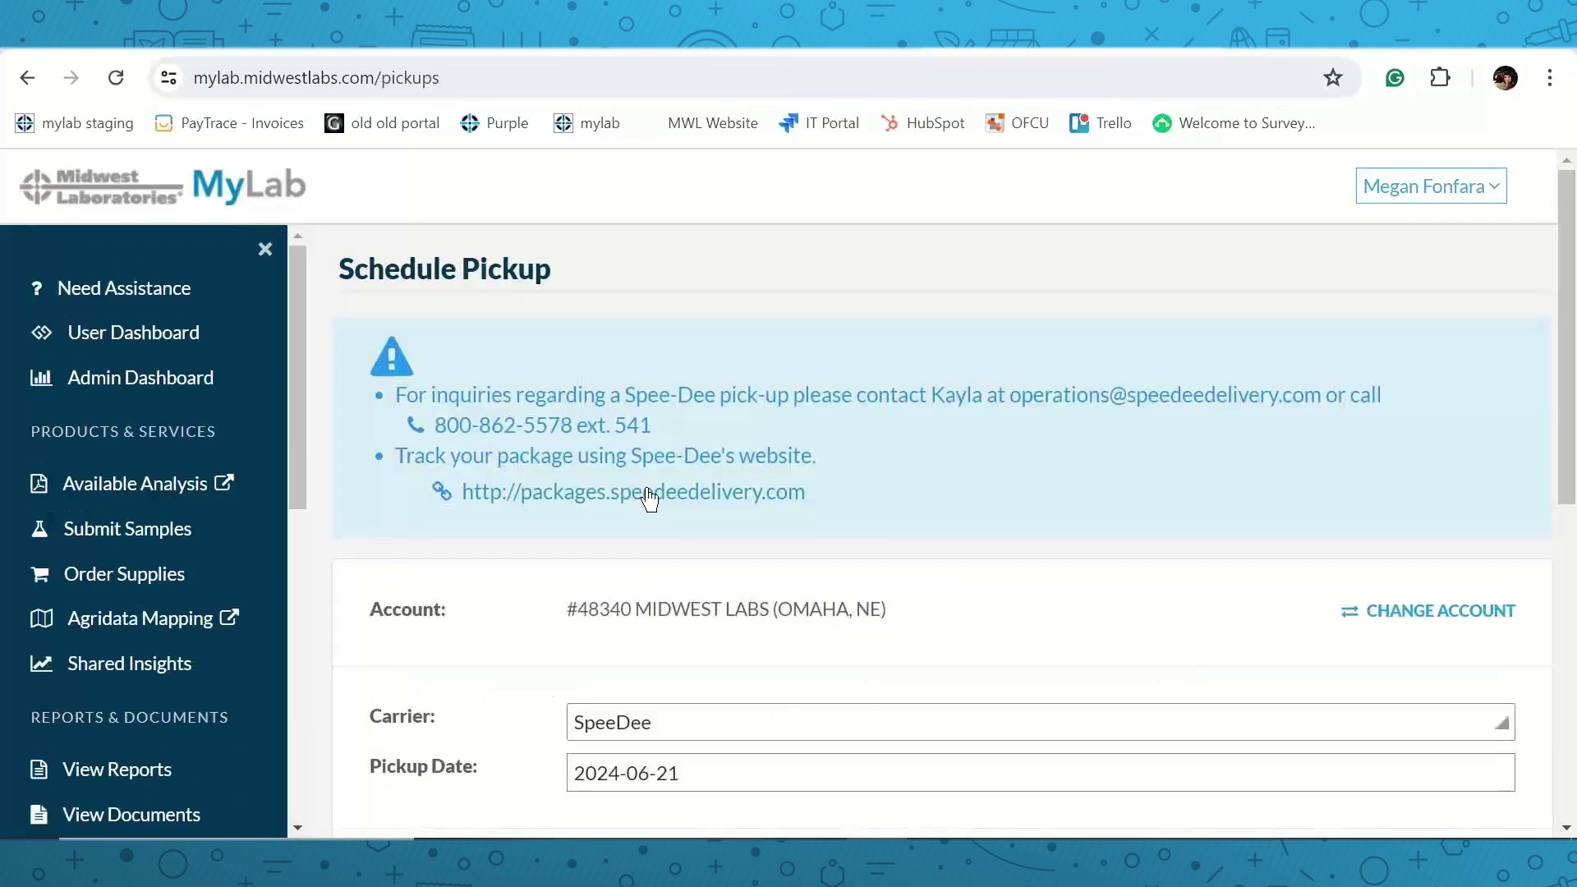
scroll(645, 497, "down", 2)
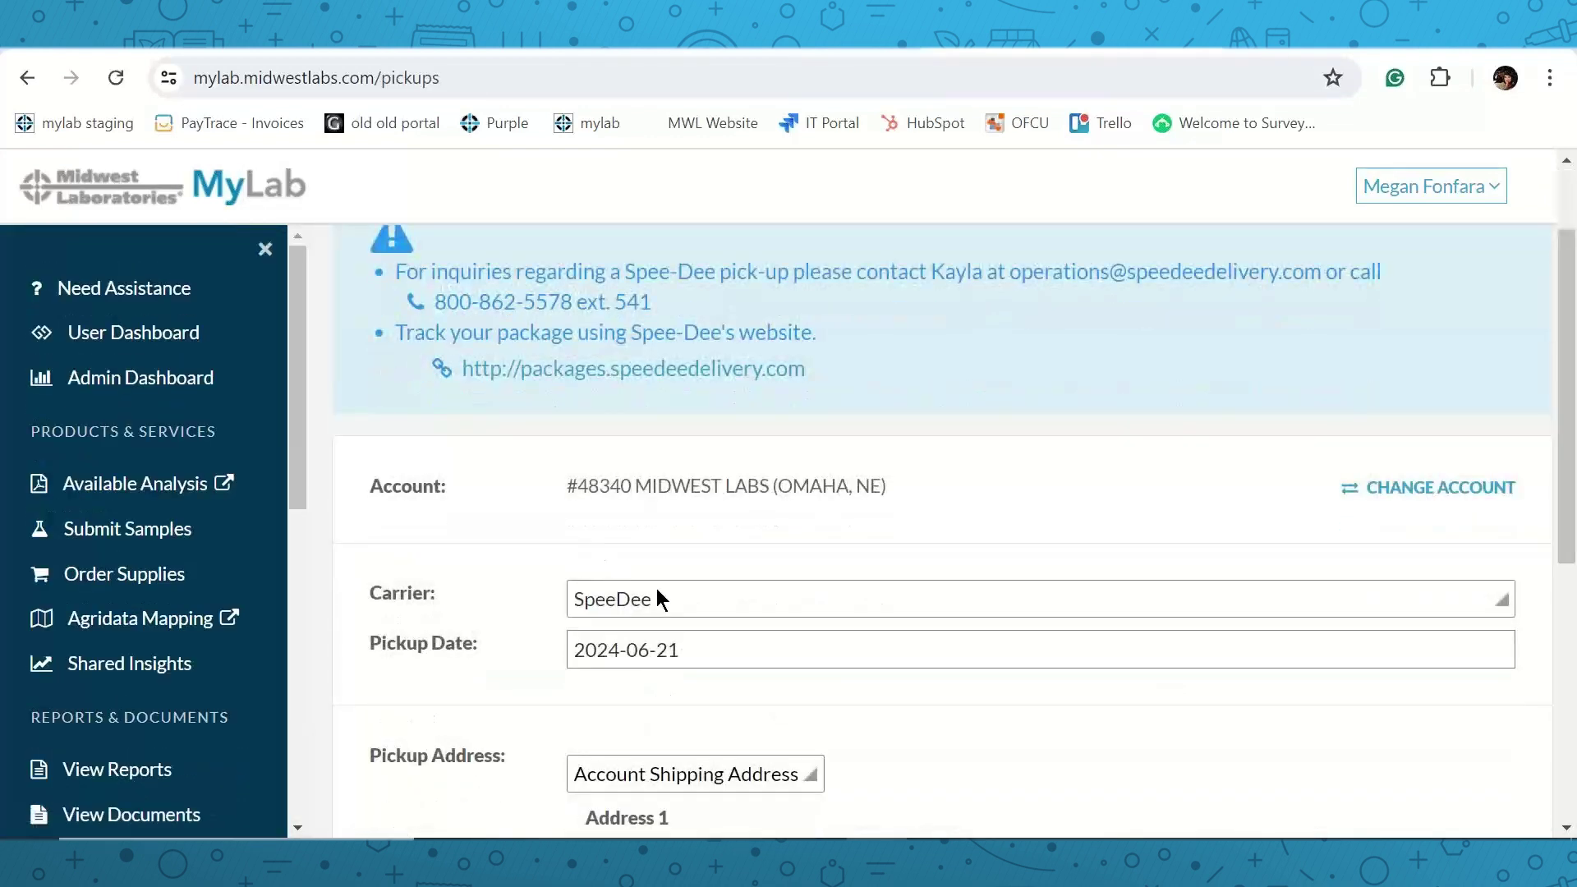
scroll(668, 593, "down", 5)
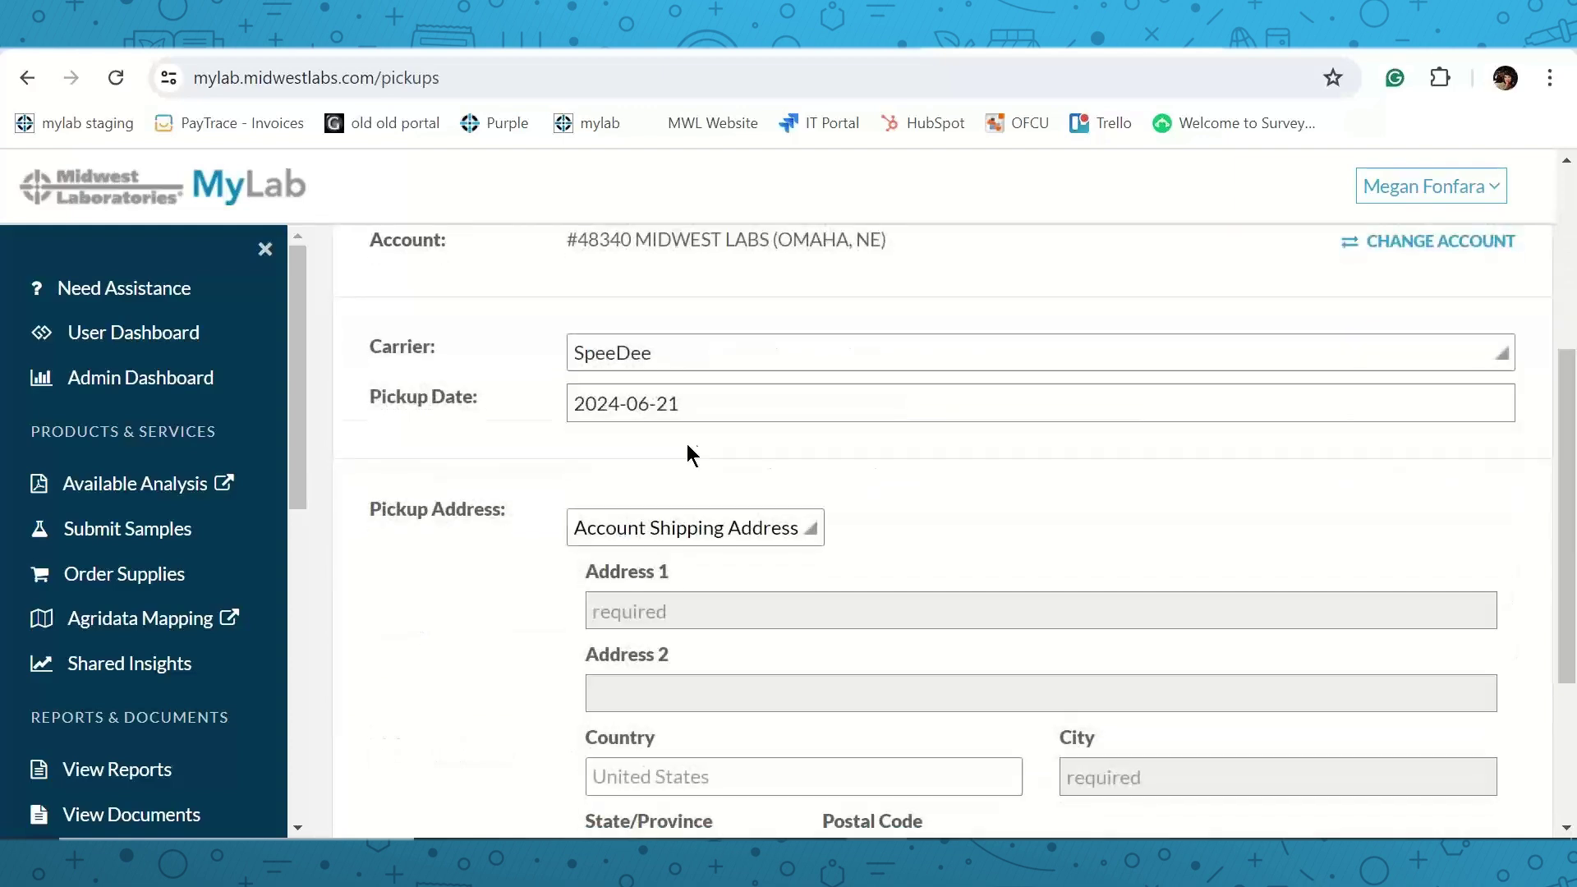
scroll(1061, 627, "down", 2)
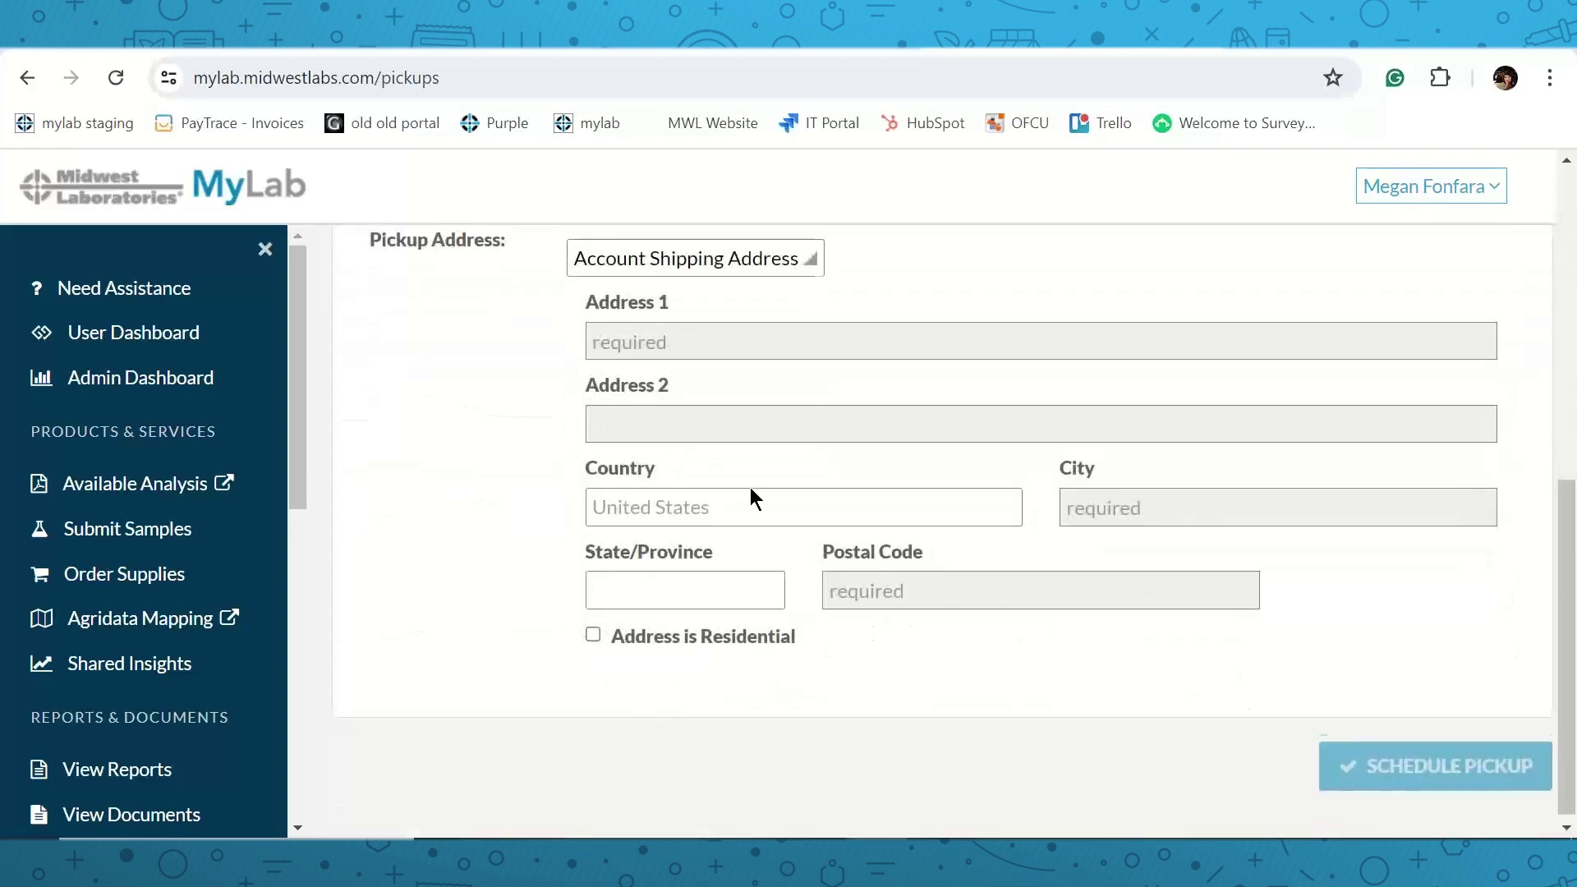
scroll(743, 485, "up", 3)
scroll(747, 519, "down", 2)
scroll(511, 476, "up", 6)
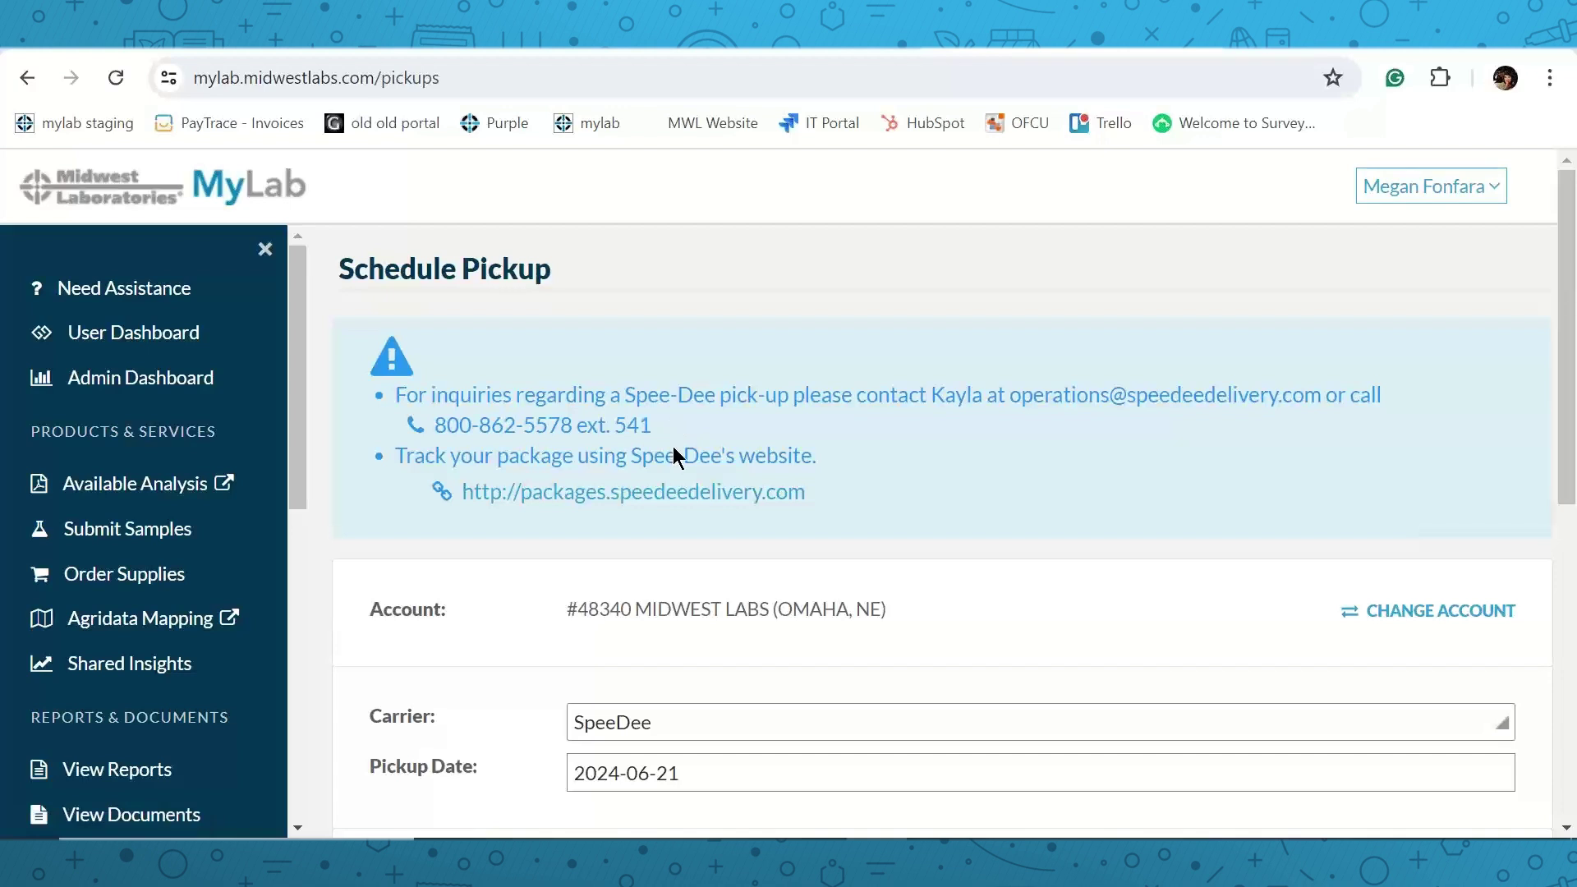
scroll(201, 561, "down", 3)
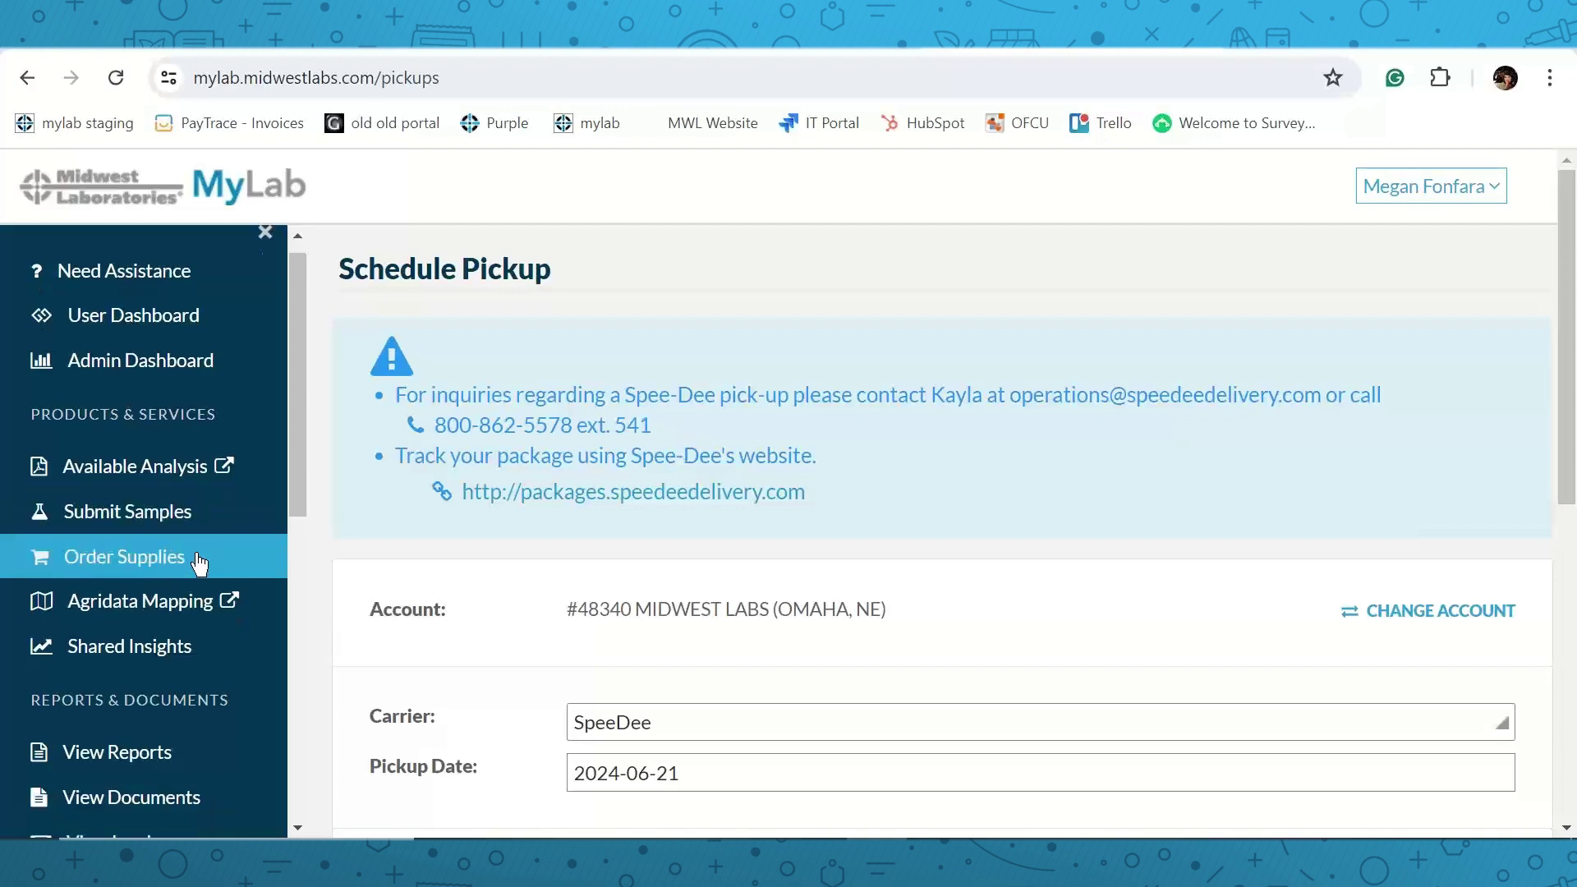
scroll(205, 558, "down", 2)
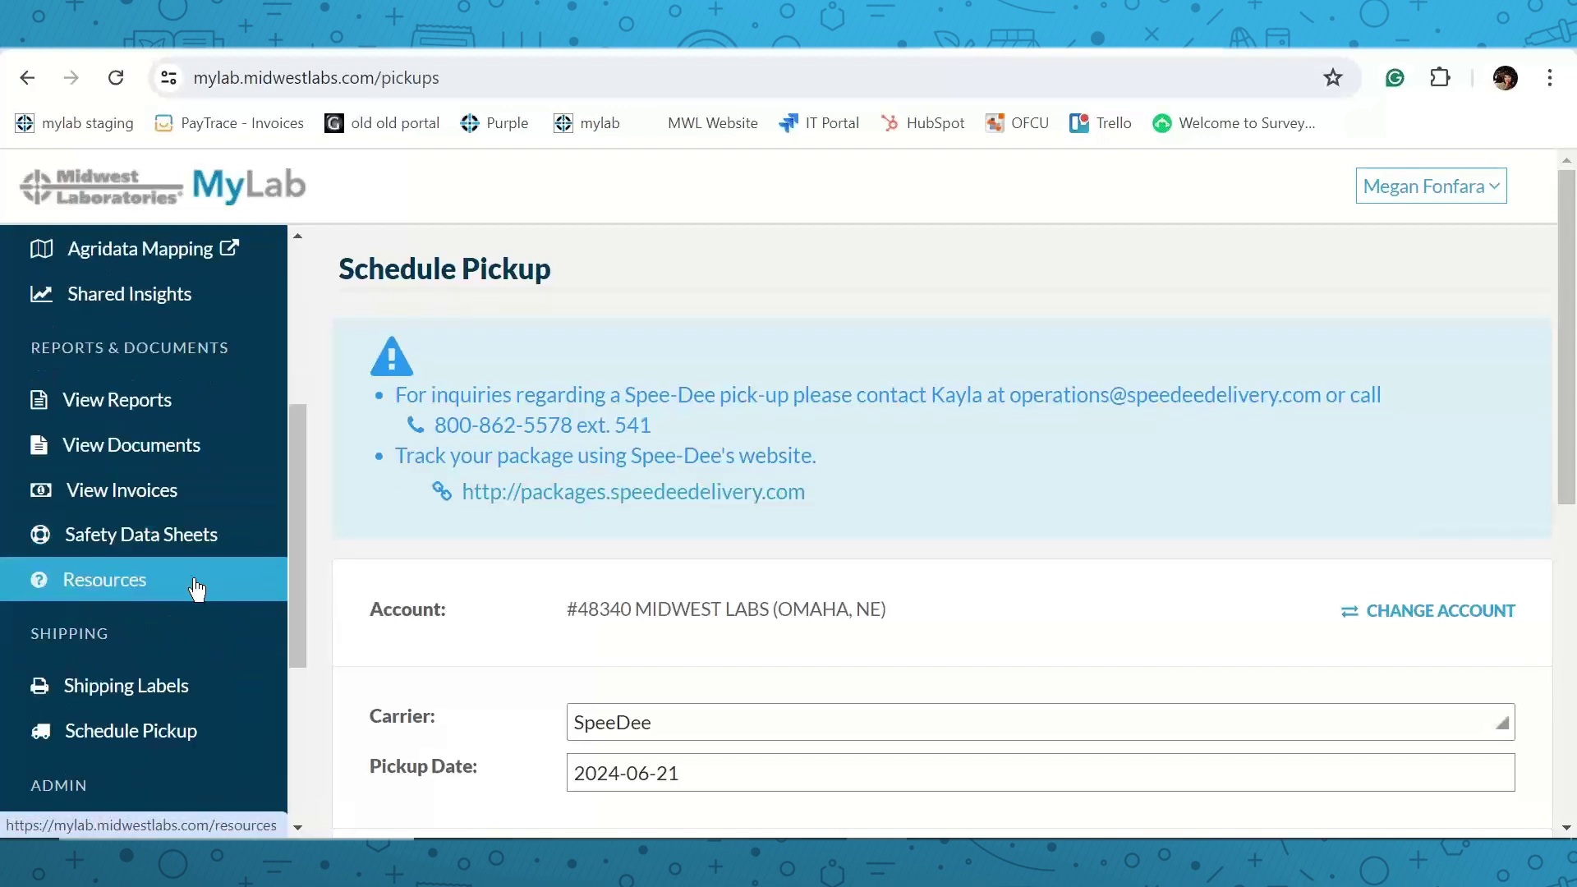
scroll(200, 589, "down", 2)
scroll(201, 591, "down", 1)
Expand the Midwest Labs (Omaha, NE) account and scroll through its 23 users' permissions.
left_click(184, 637)
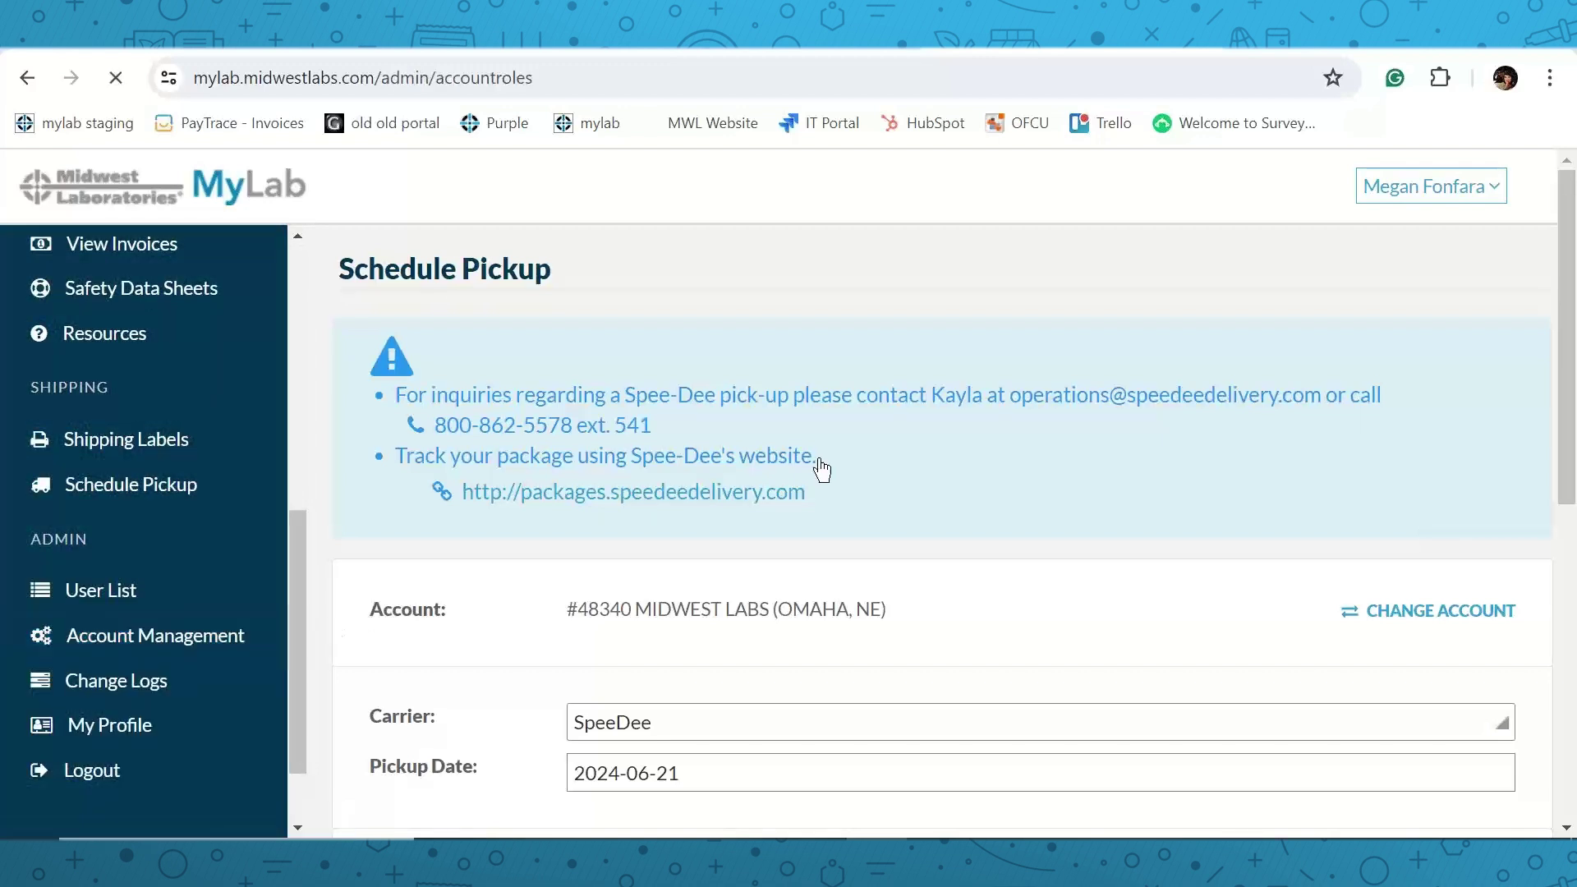
scroll(1019, 413, "down", 1)
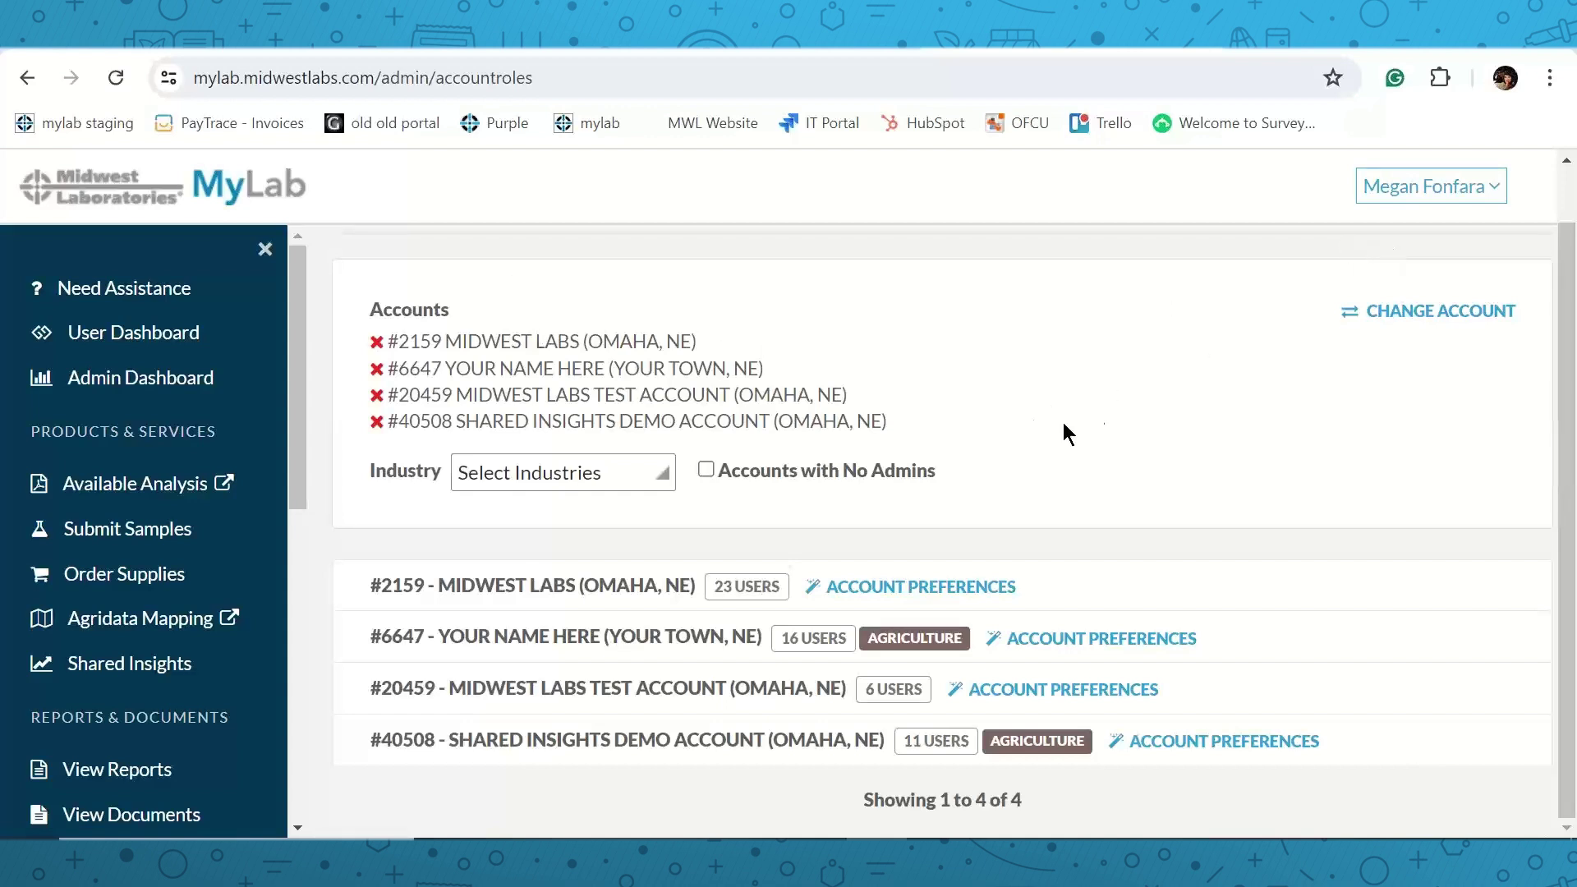
left_click(434, 597)
scroll(612, 566, "down", 3)
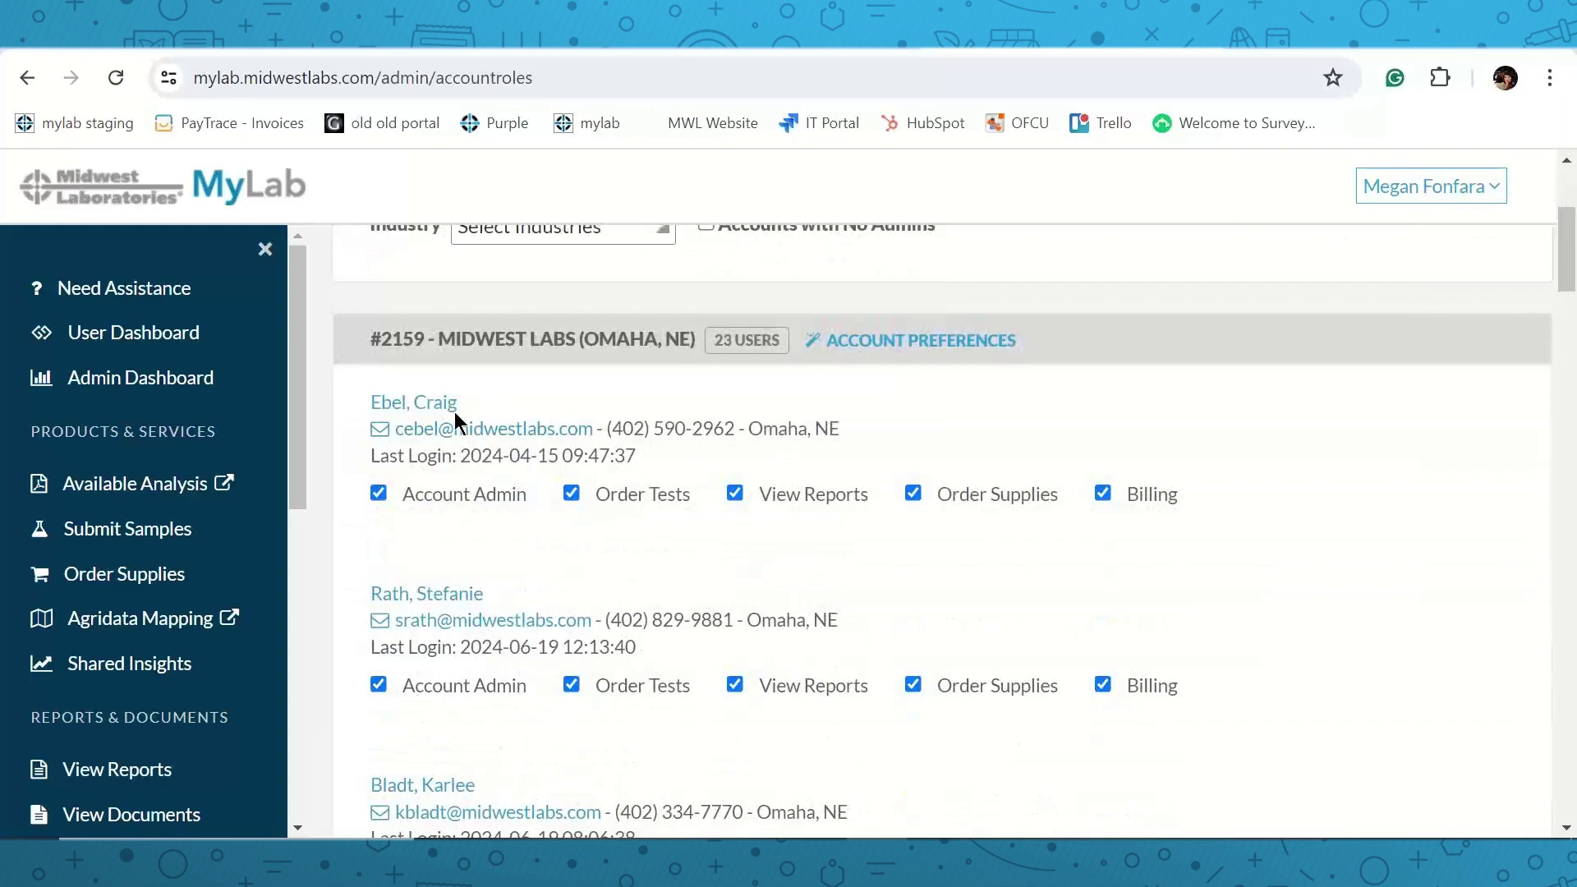
scroll(534, 420, "down", 3)
scroll(559, 425, "down", 7)
scroll(655, 498, "down", 11)
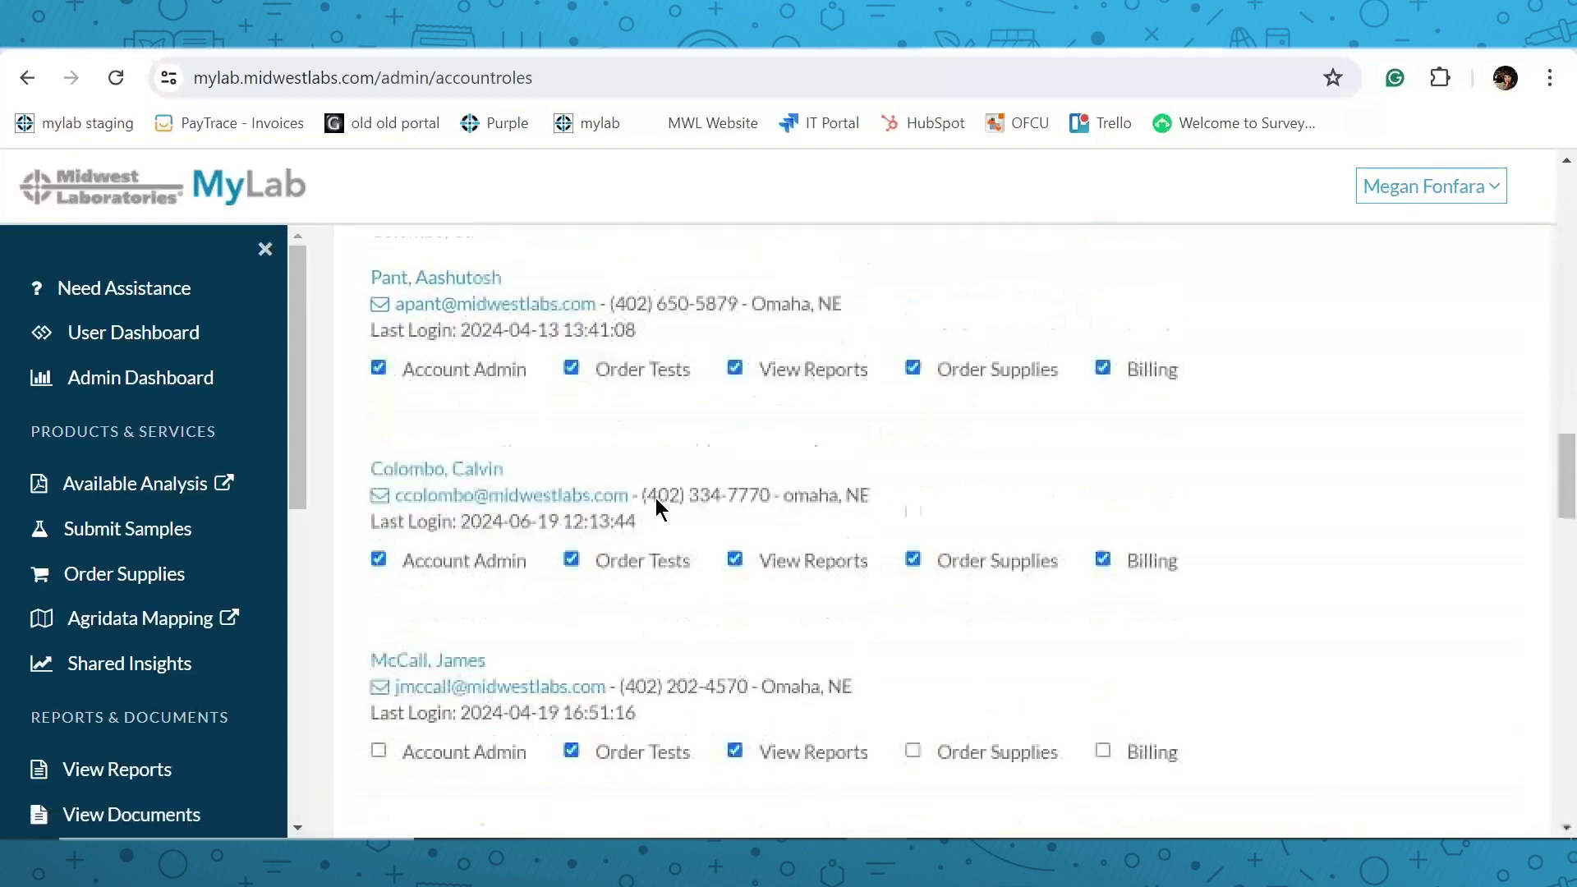
scroll(655, 498, "down", 15)
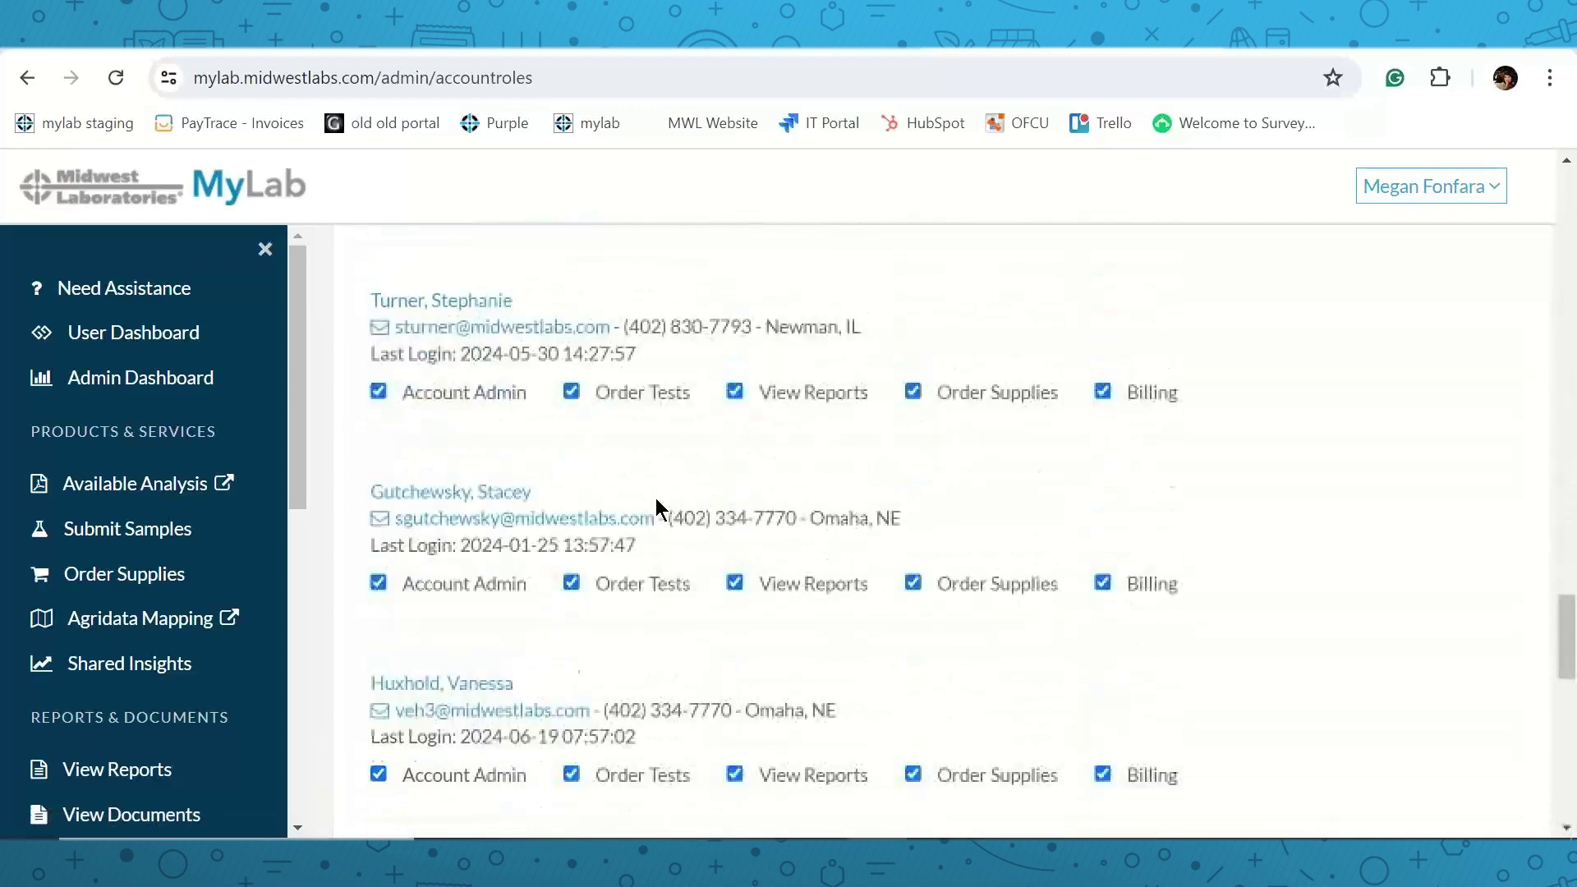
scroll(655, 498, "down", 13)
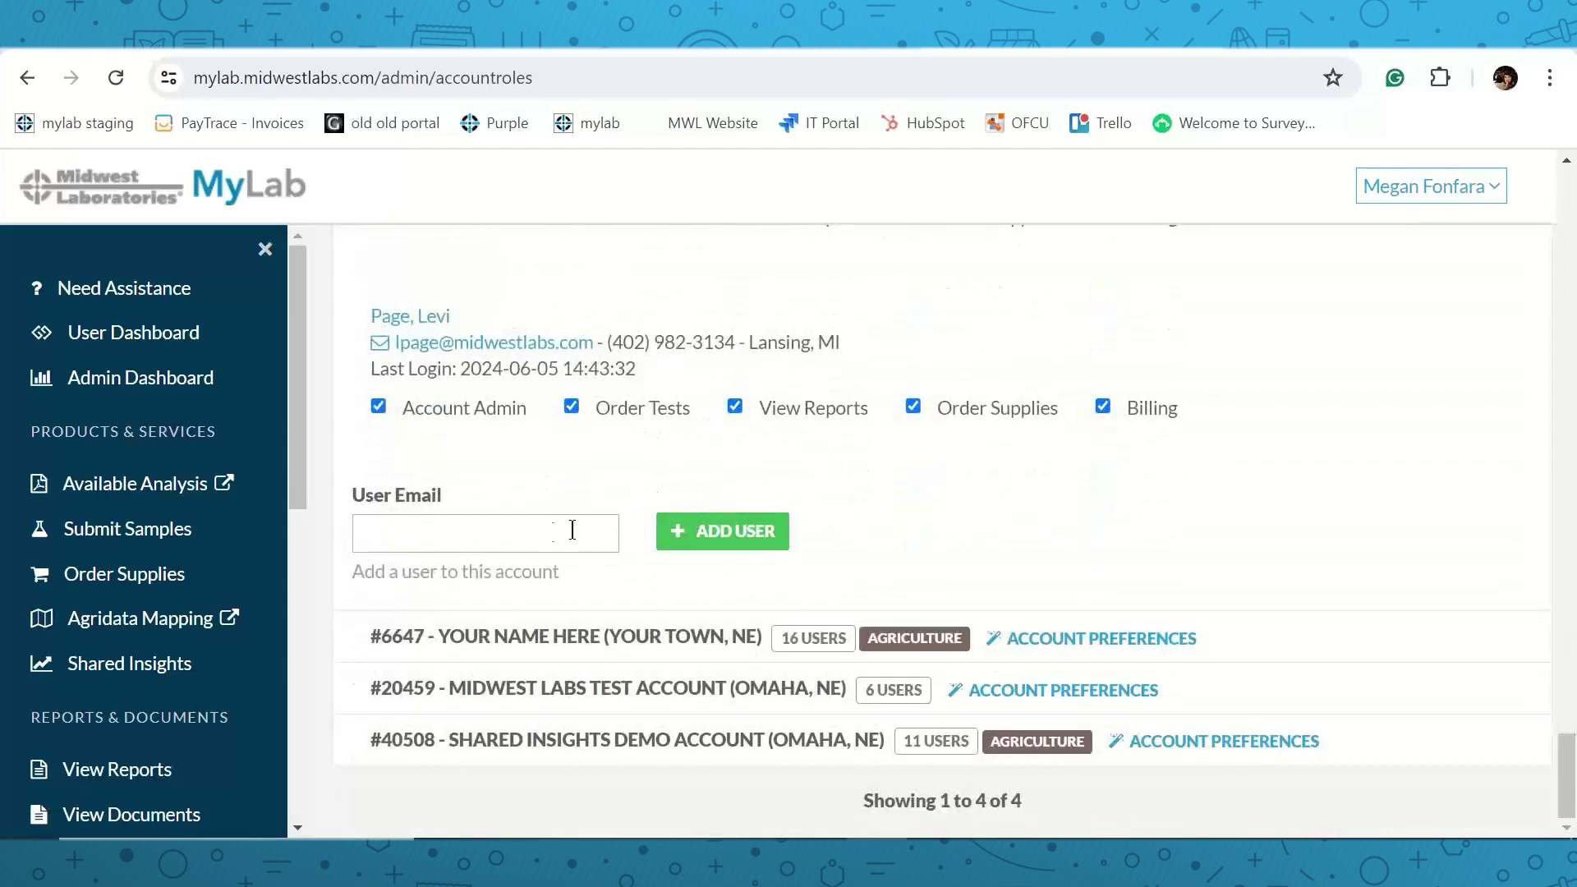
Add a new user by their e-mail address and save them as Account Admin.
left_click(542, 535)
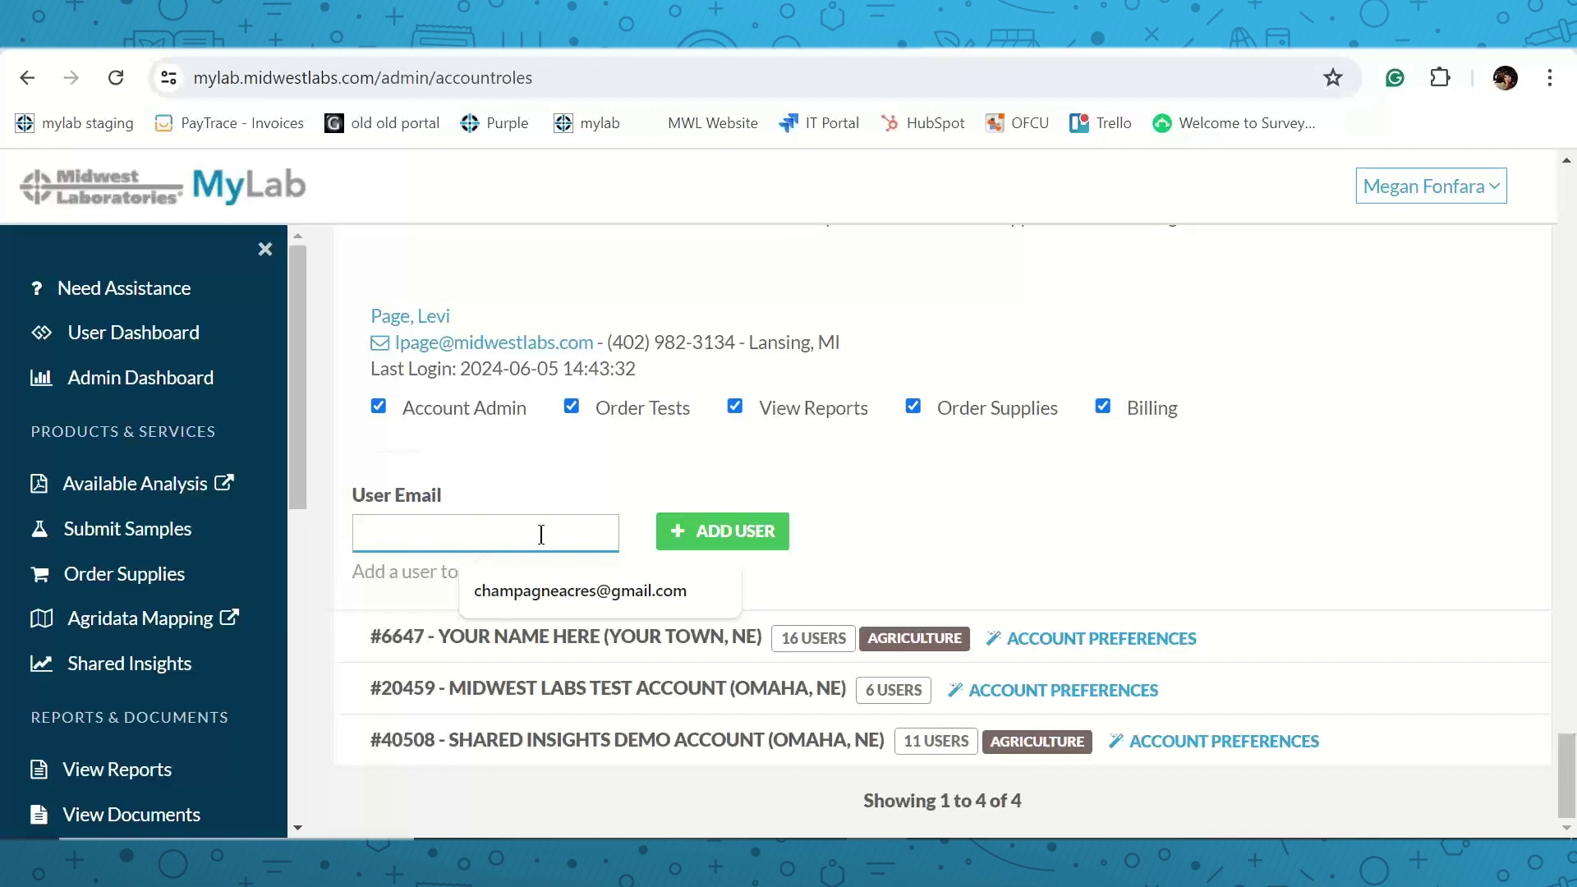
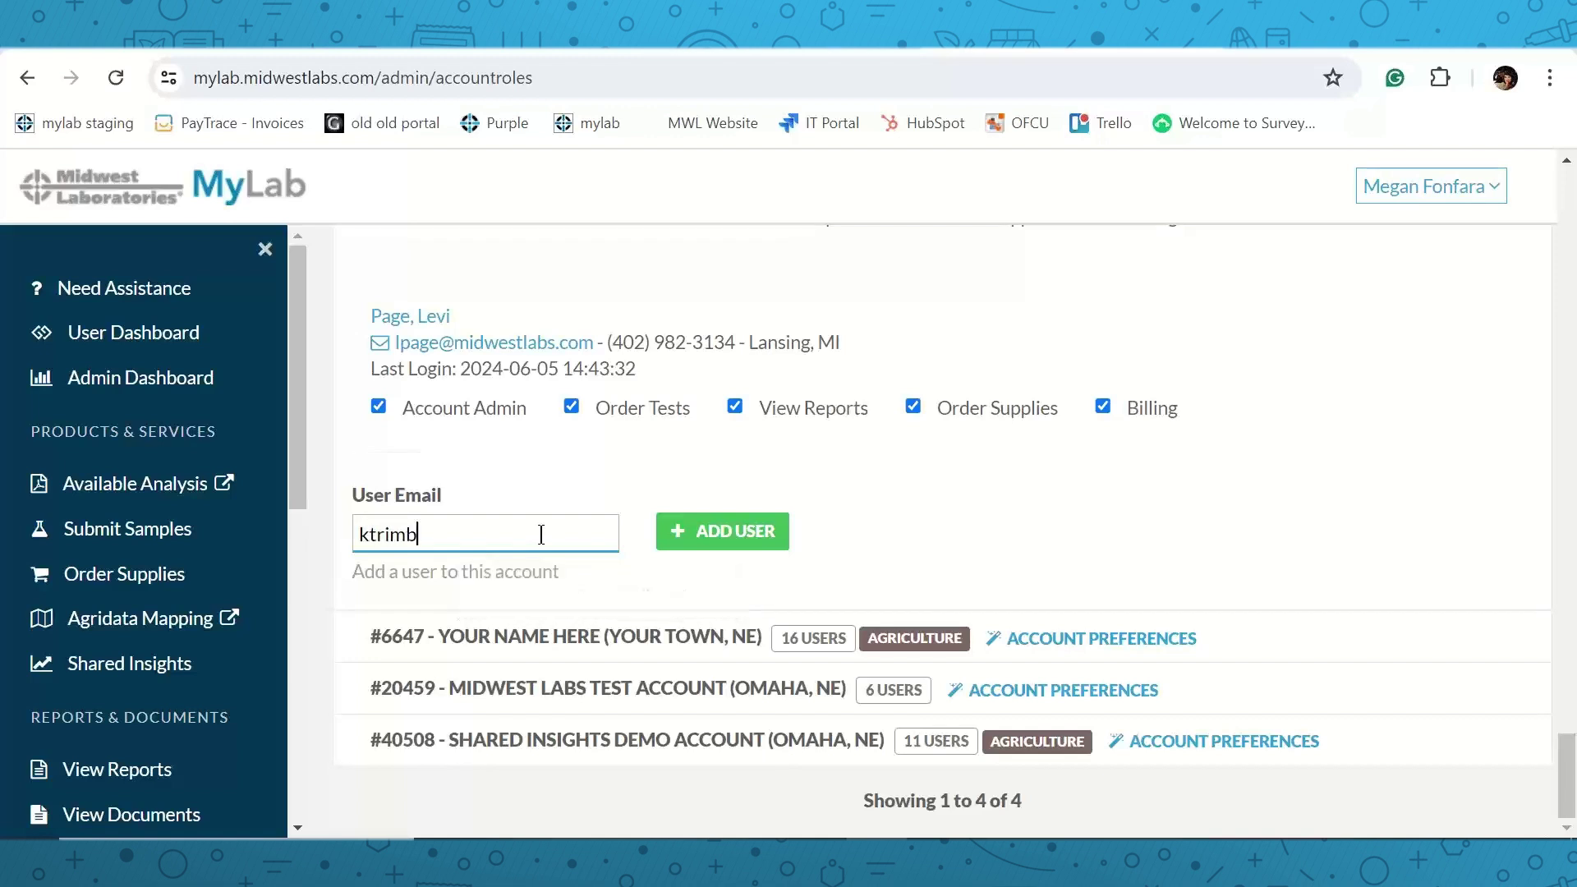
left_click(772, 531)
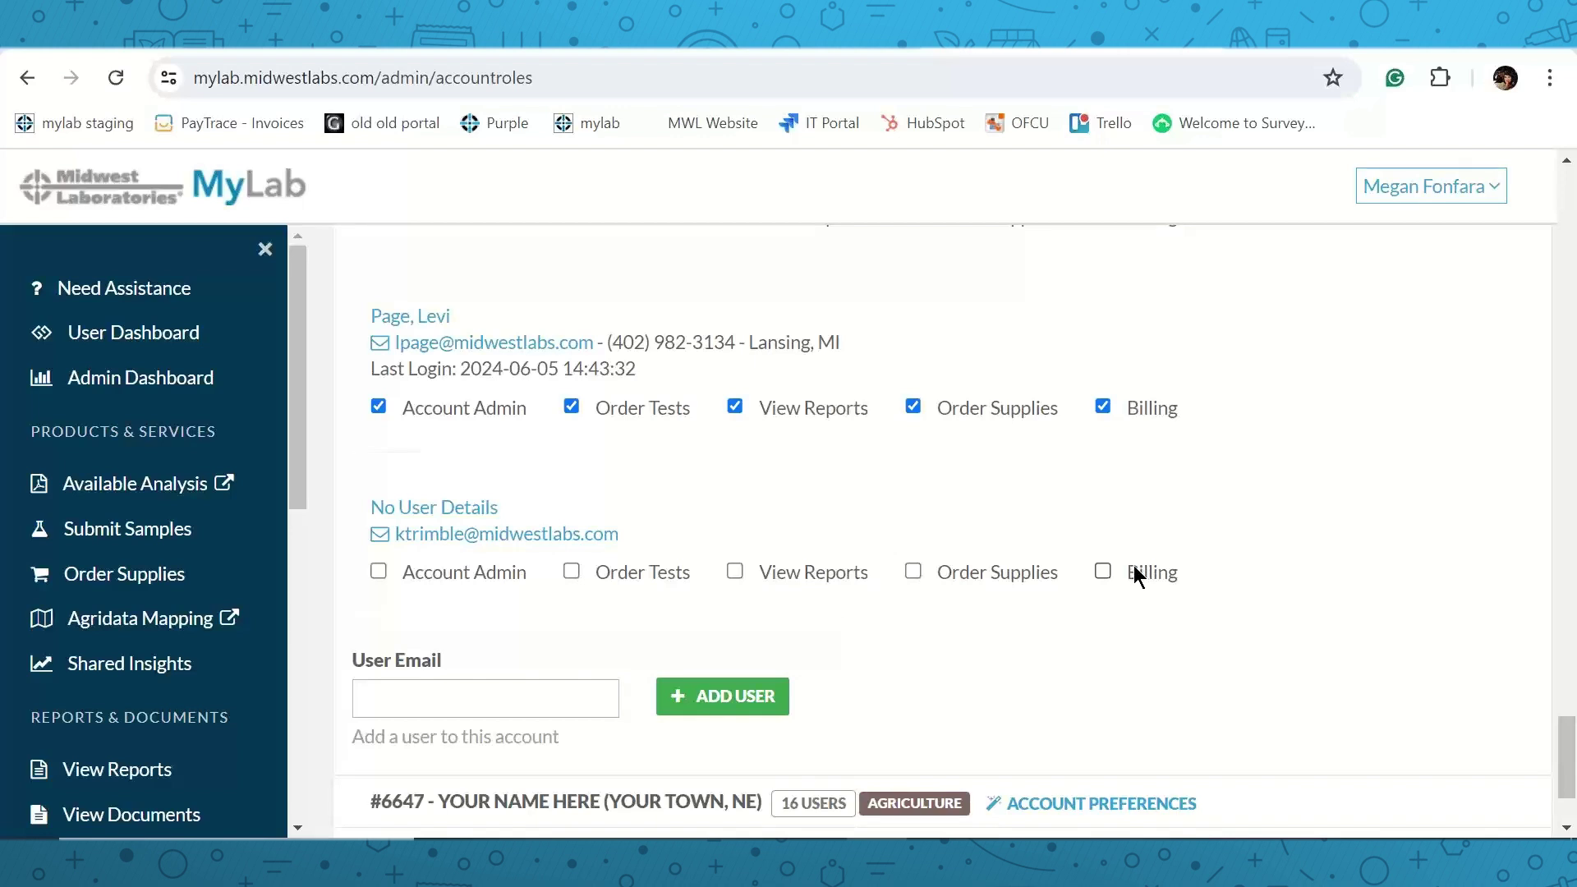
left_click(379, 572)
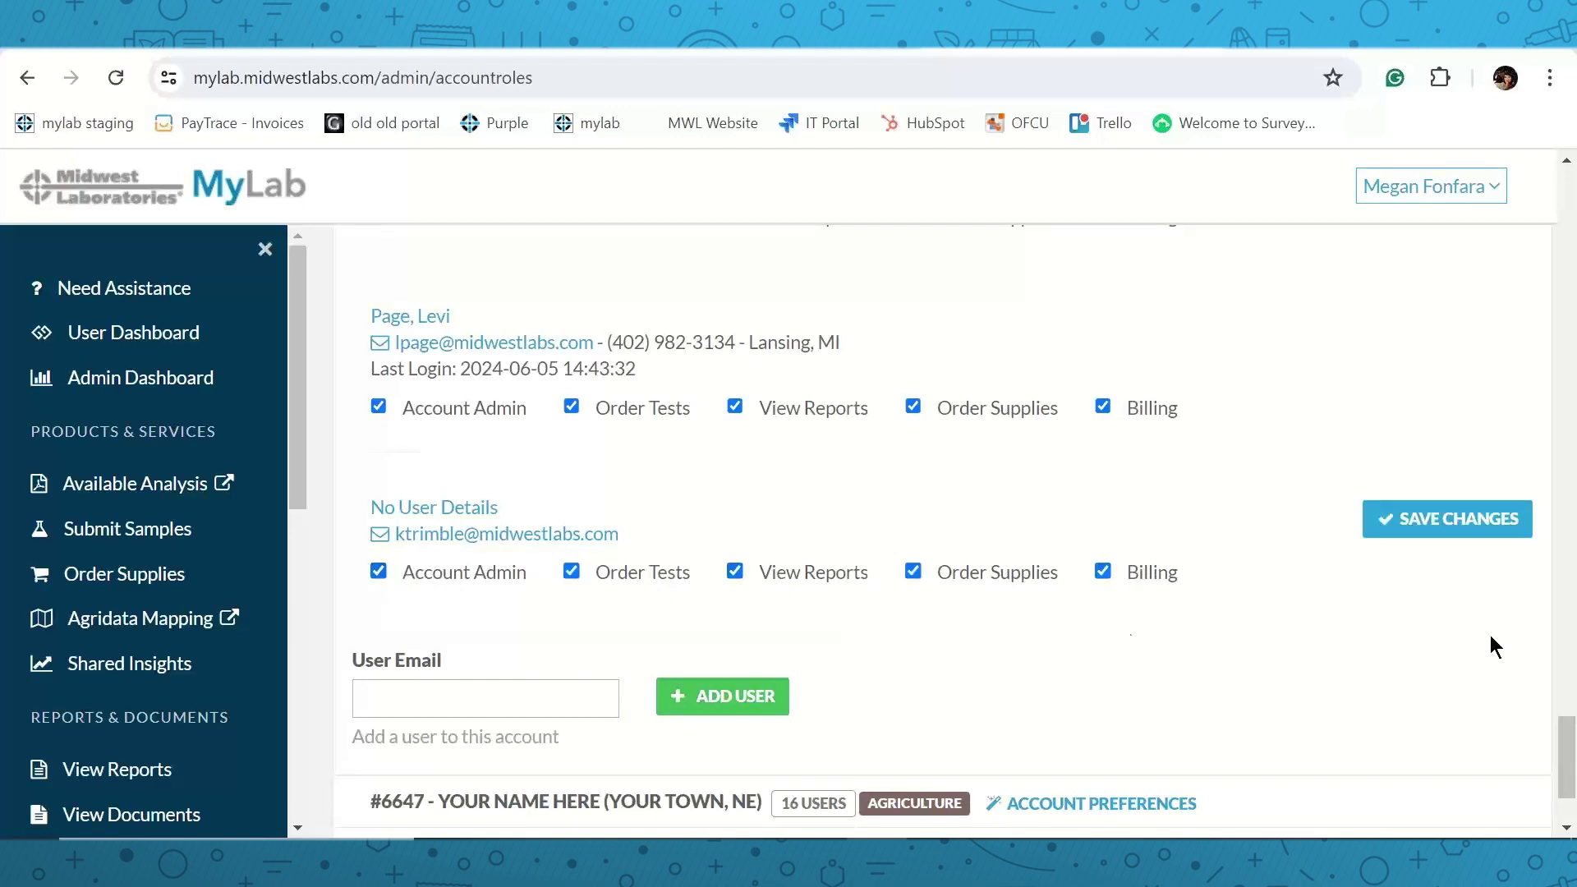
left_click(1413, 529)
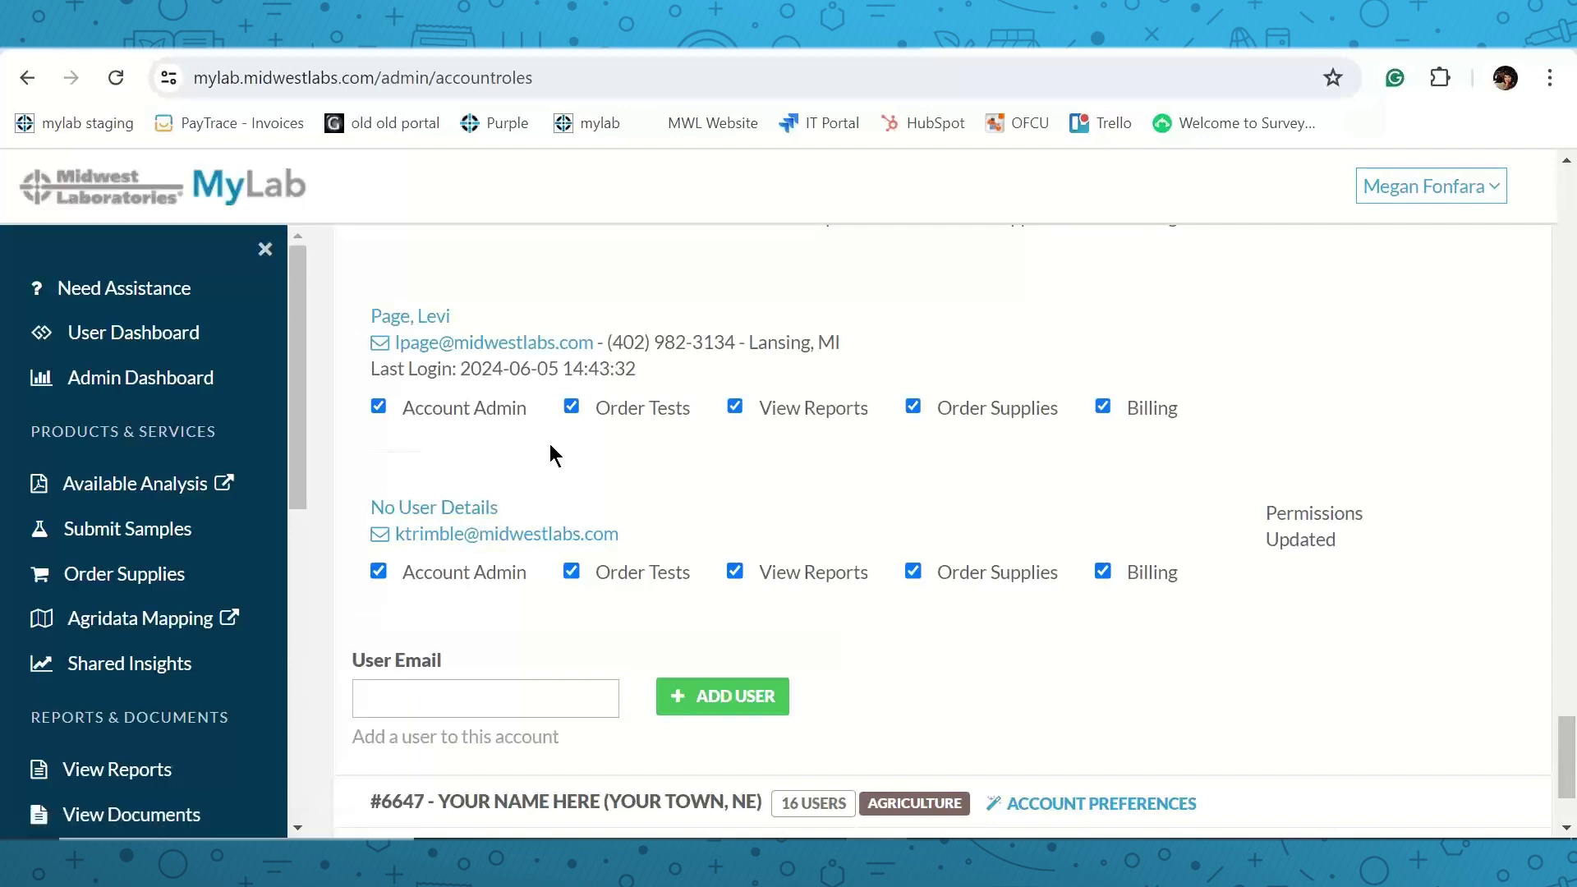
Untick Account Admin, Order Tests, View Reports, Order Supplies and Billing, then save.
left_click(466, 573)
left_click(585, 578)
left_click(762, 580)
left_click(915, 572)
left_click(1151, 579)
left_click(1442, 534)
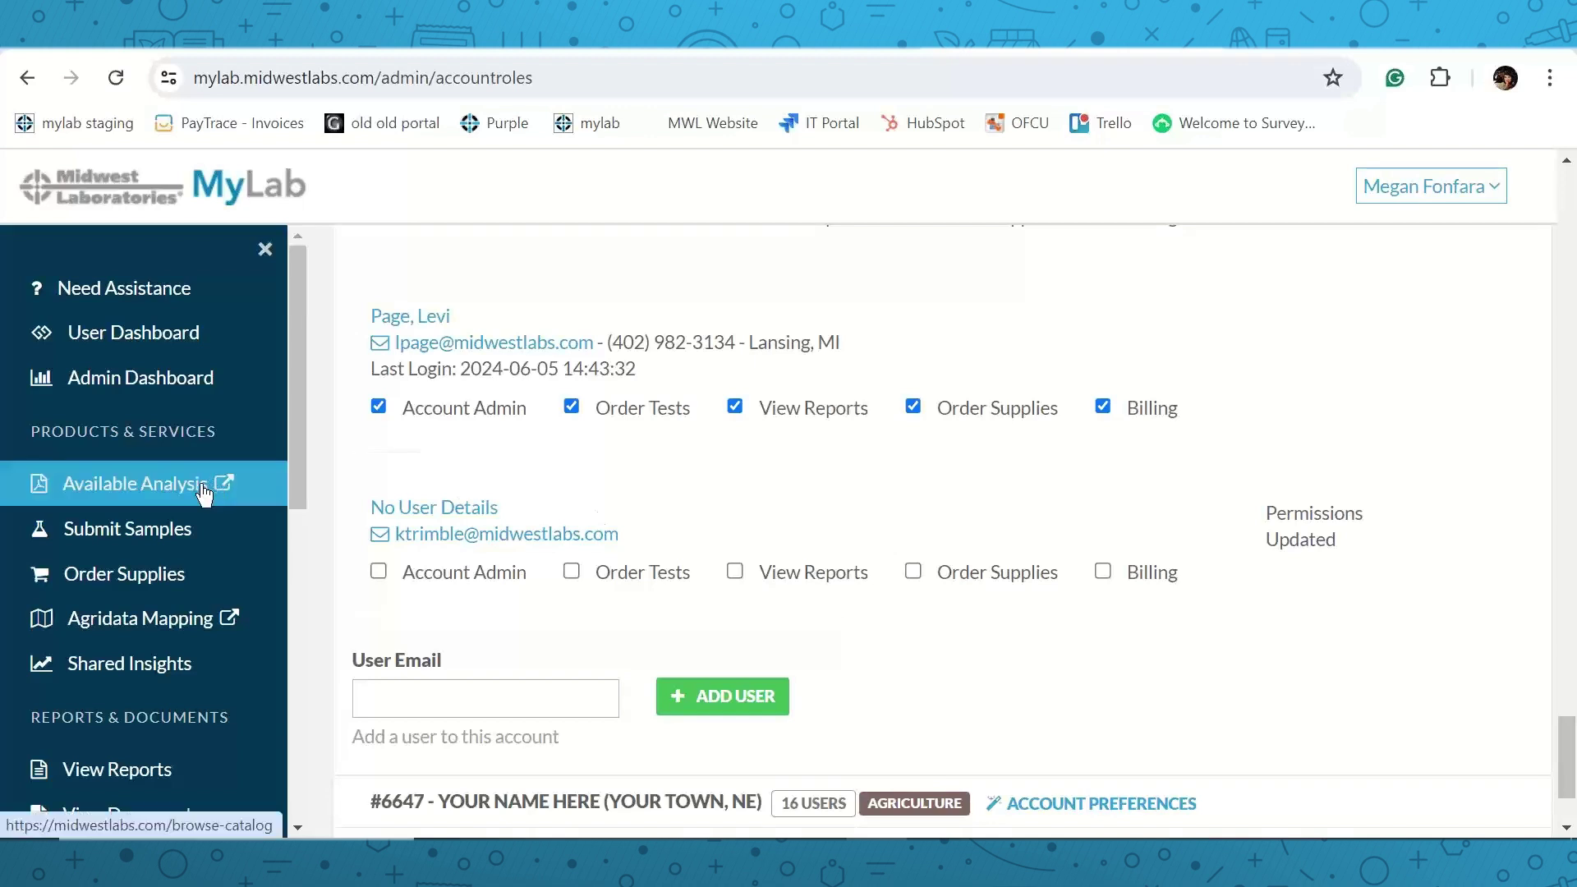
scroll(212, 490, "down", 6)
scroll(207, 508, "down", 3)
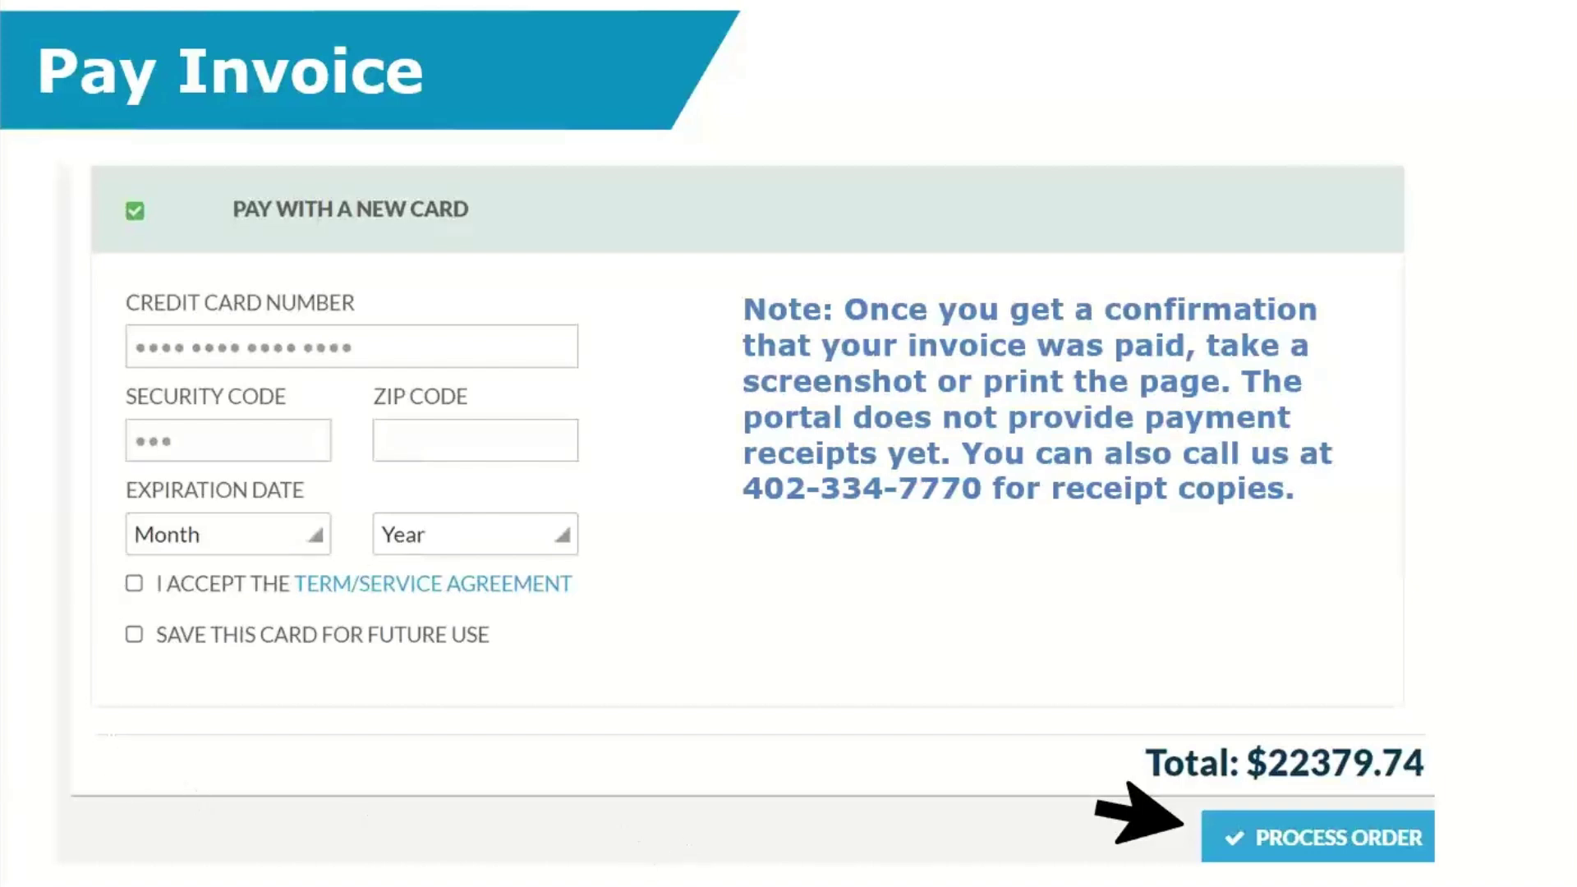
Switch to the LabBrief_Oxidation.pdf window in Adobe Acrobat.
mouse_move(927, 886)
left_click(928, 846)
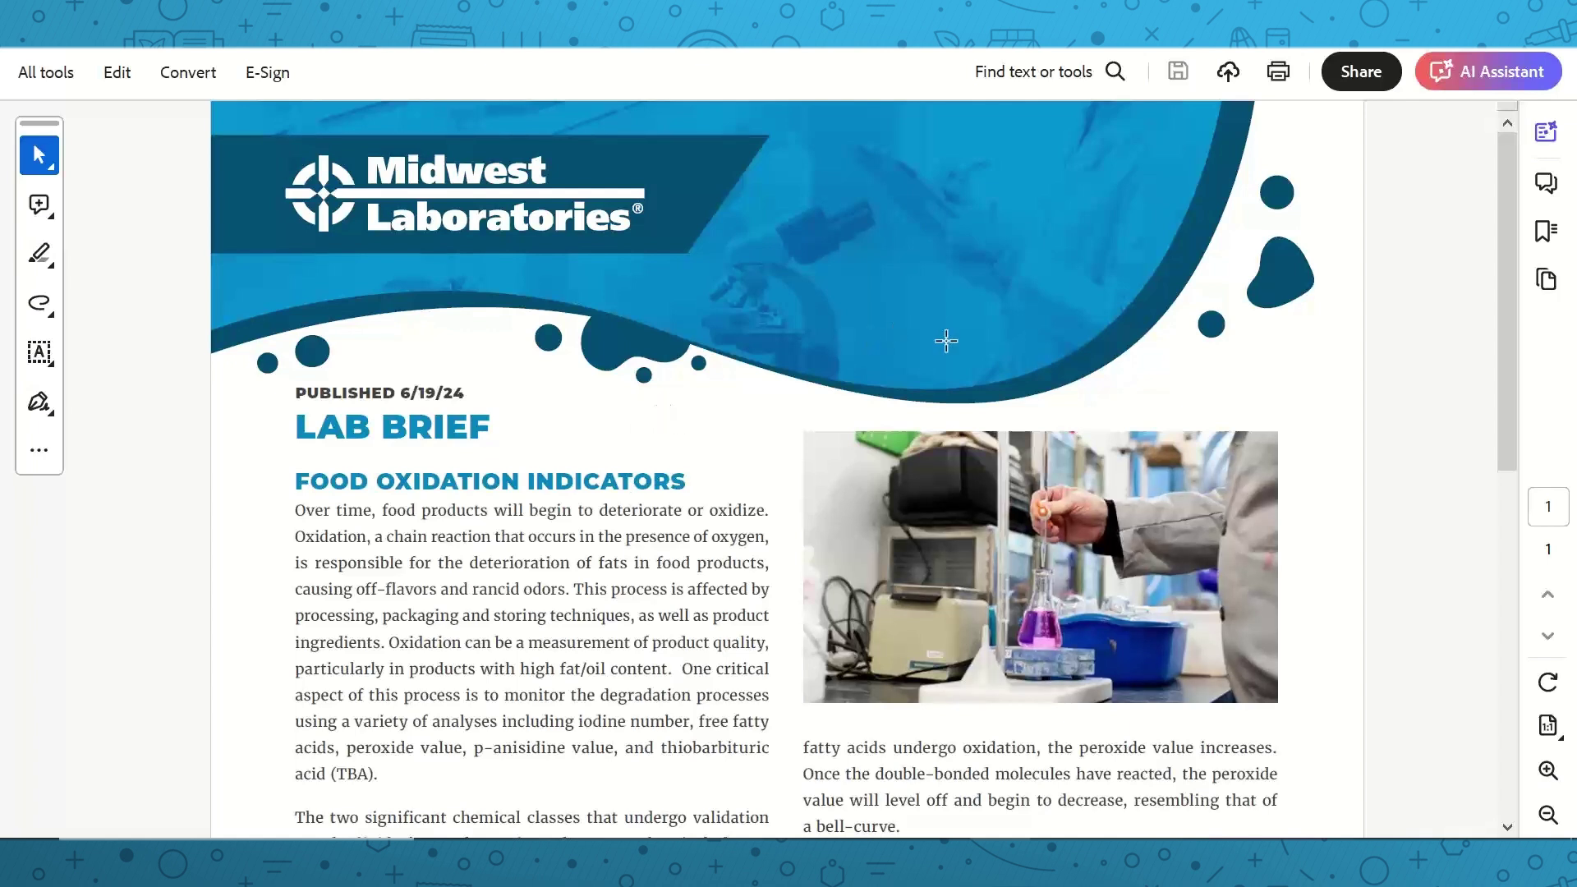
scroll(1432, 440, "down", 1)
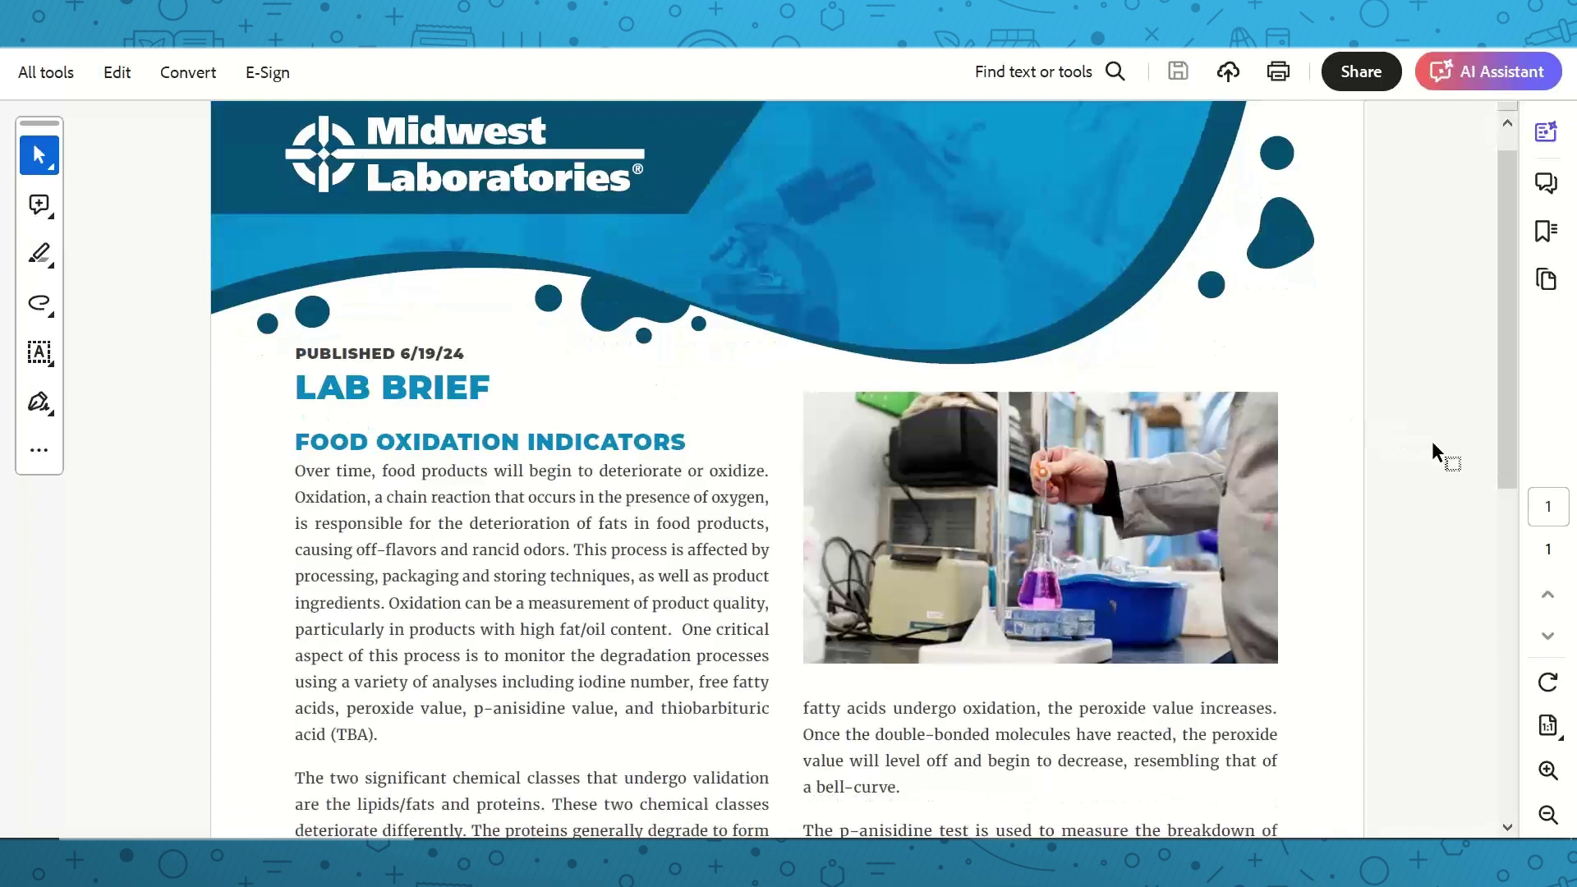
scroll(1432, 440, "down", 2)
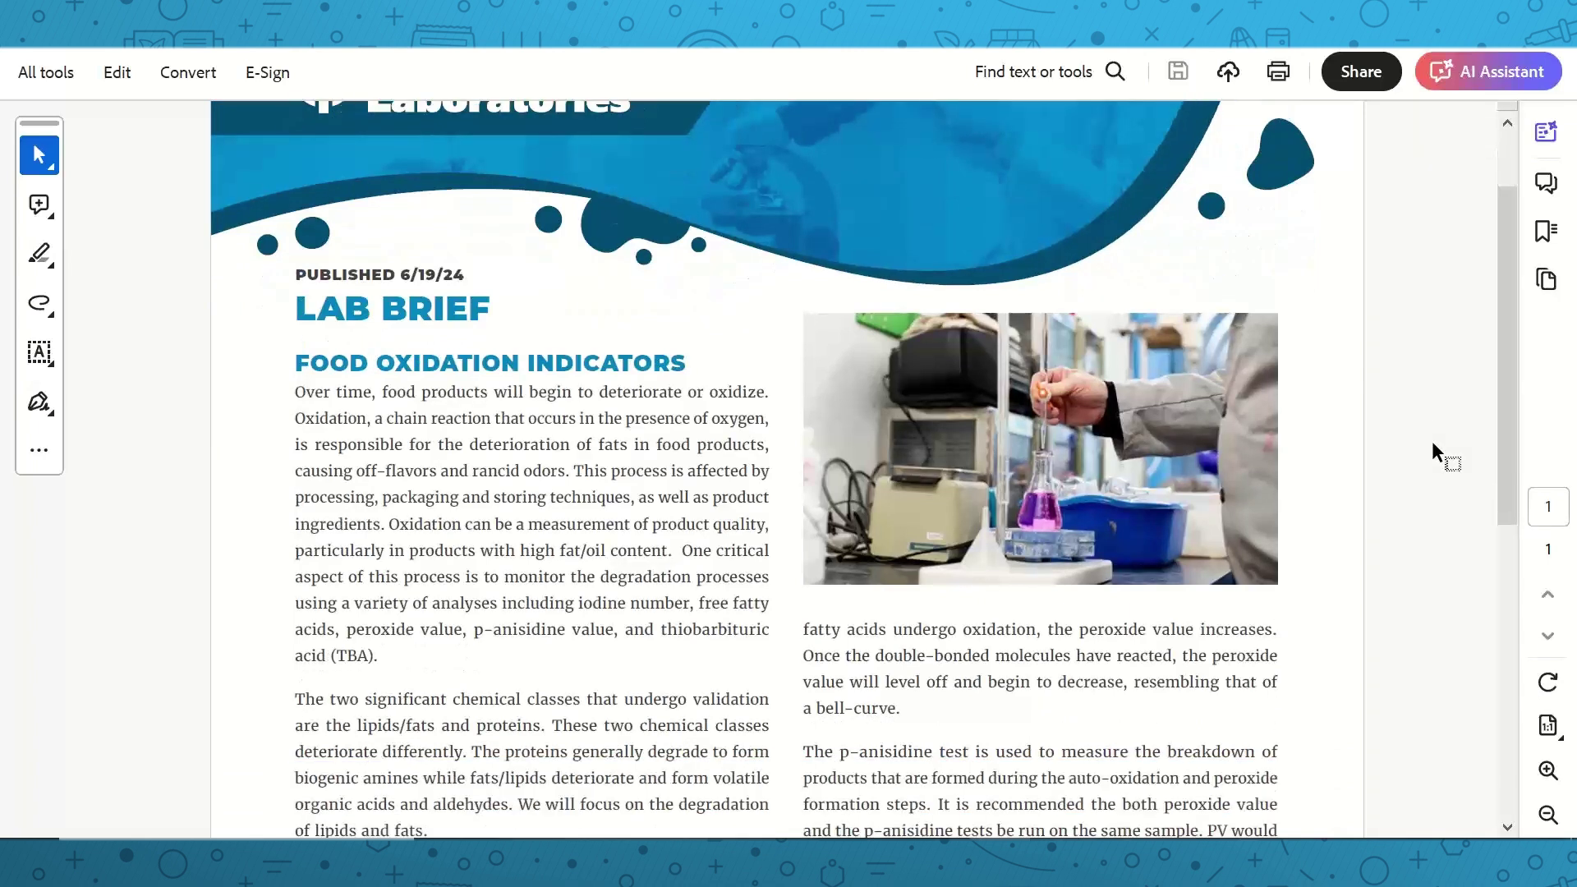
scroll(1432, 440, "down", 1)
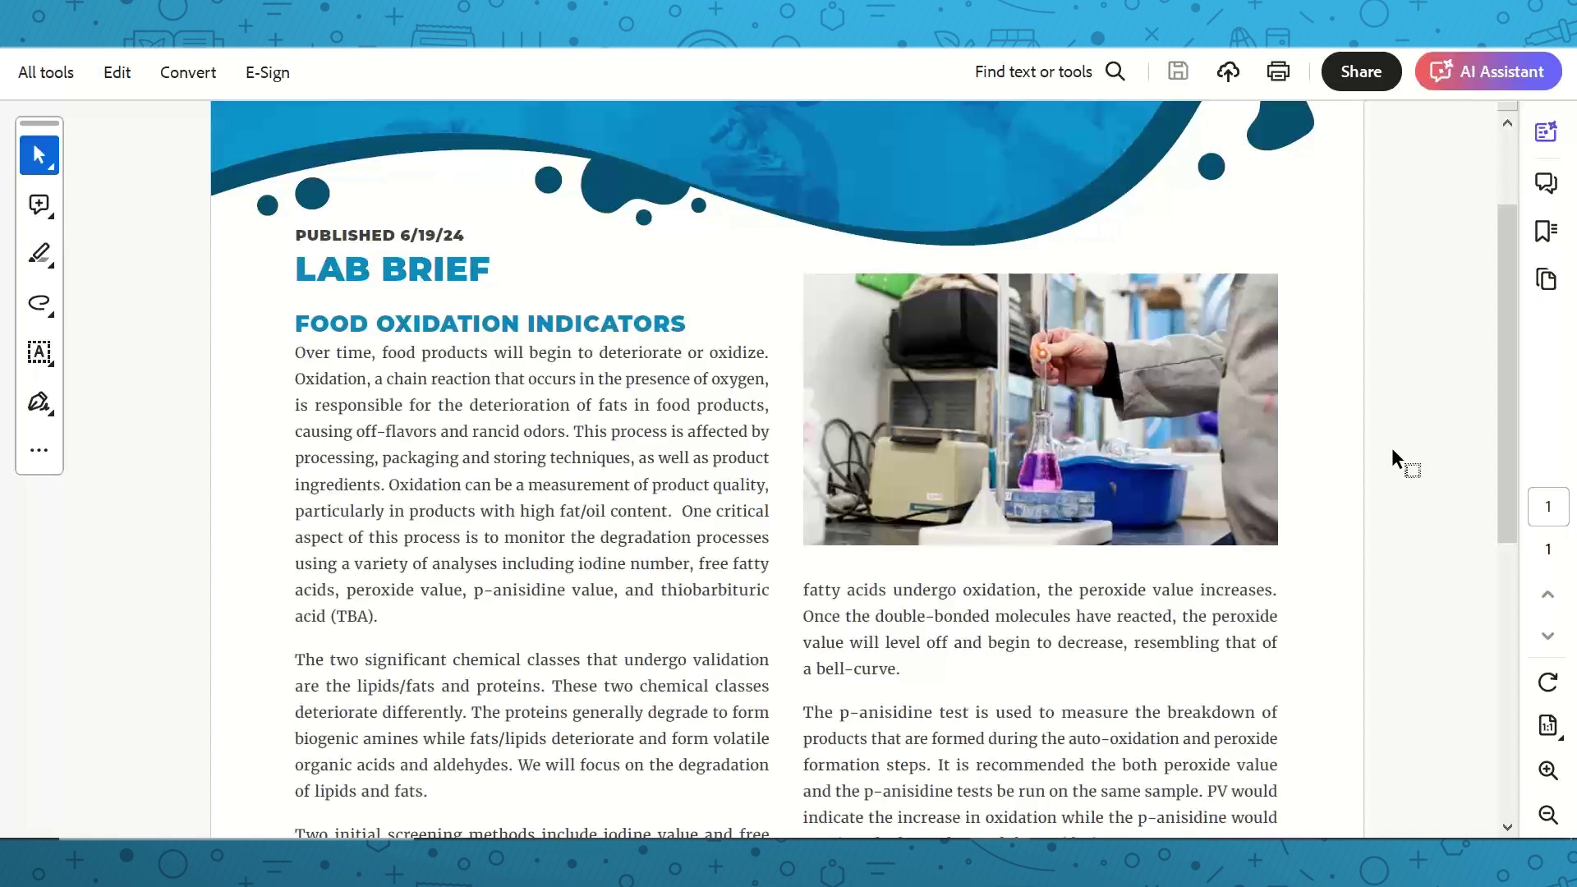
scroll(1392, 450, "down", 2)
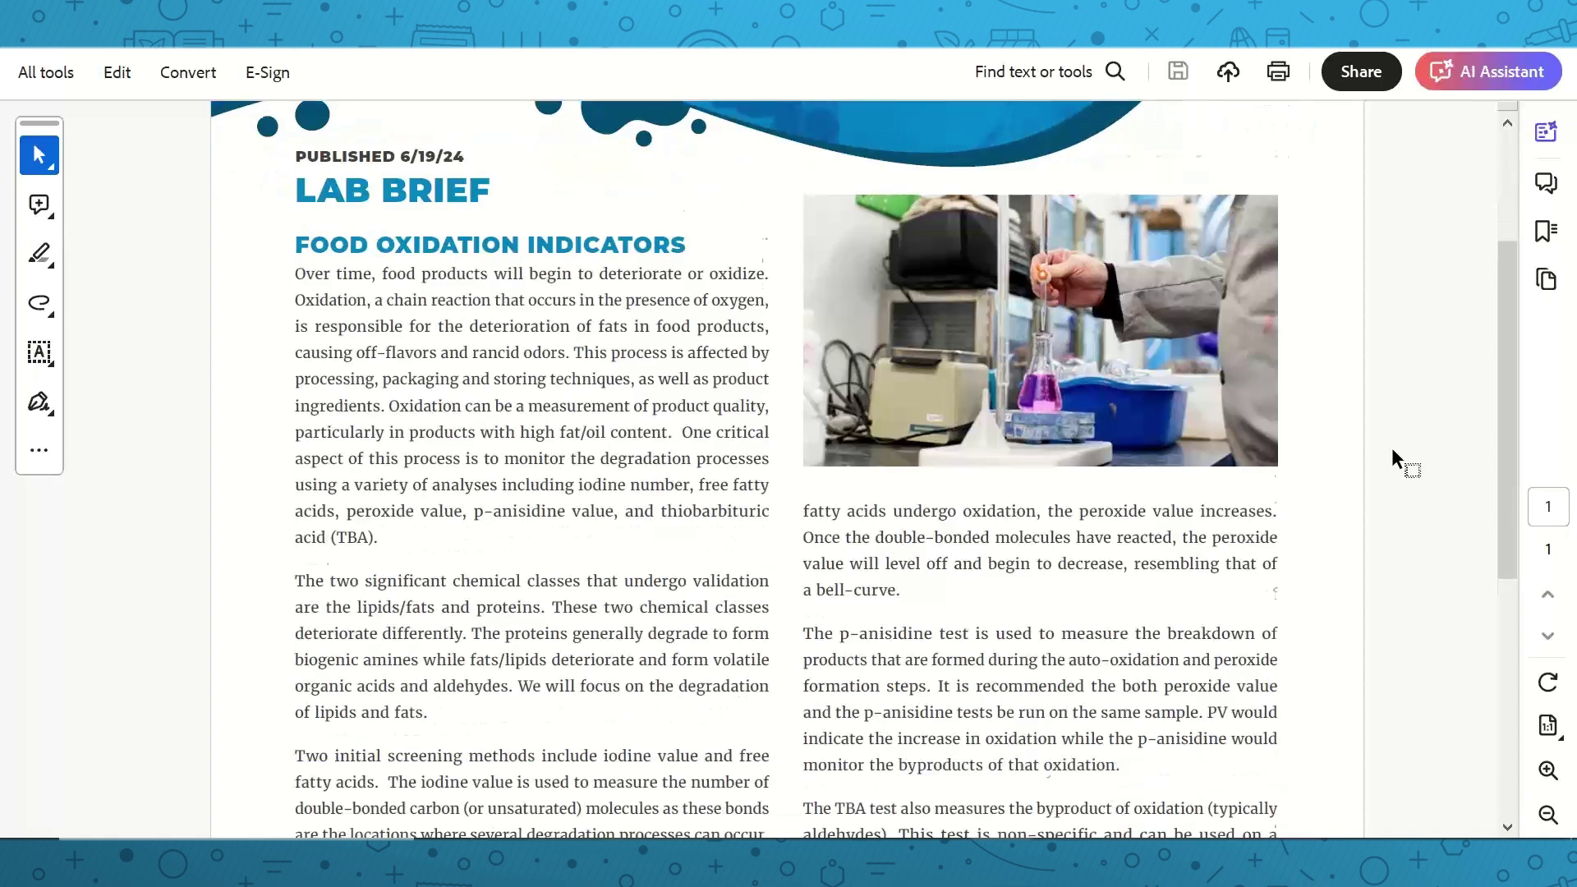
scroll(1392, 450, "down", 3)
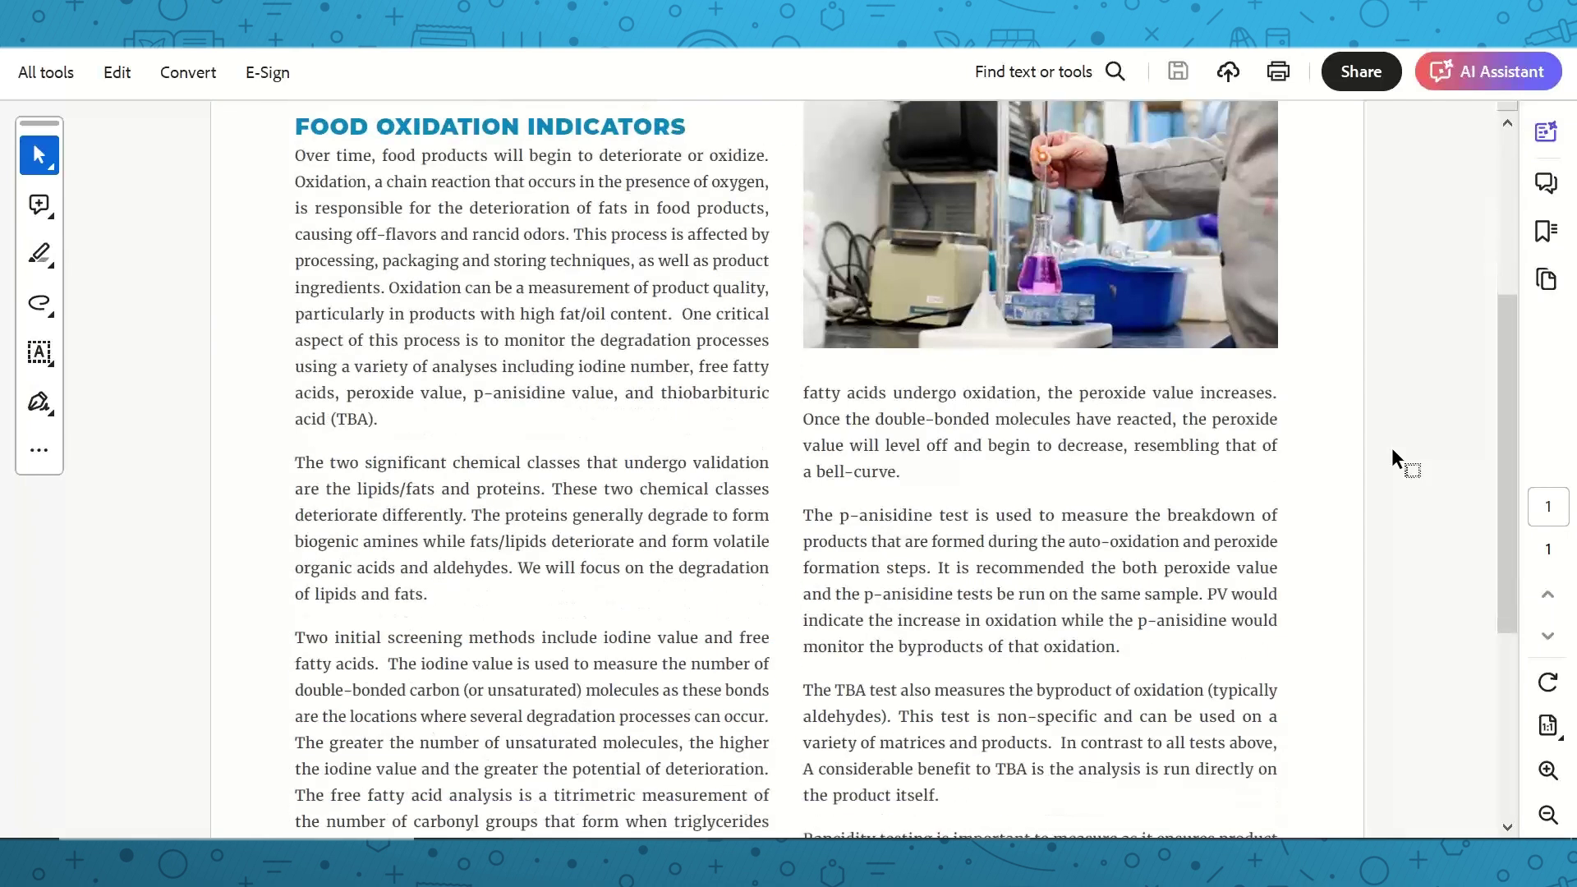
scroll(1391, 450, "down", 1)
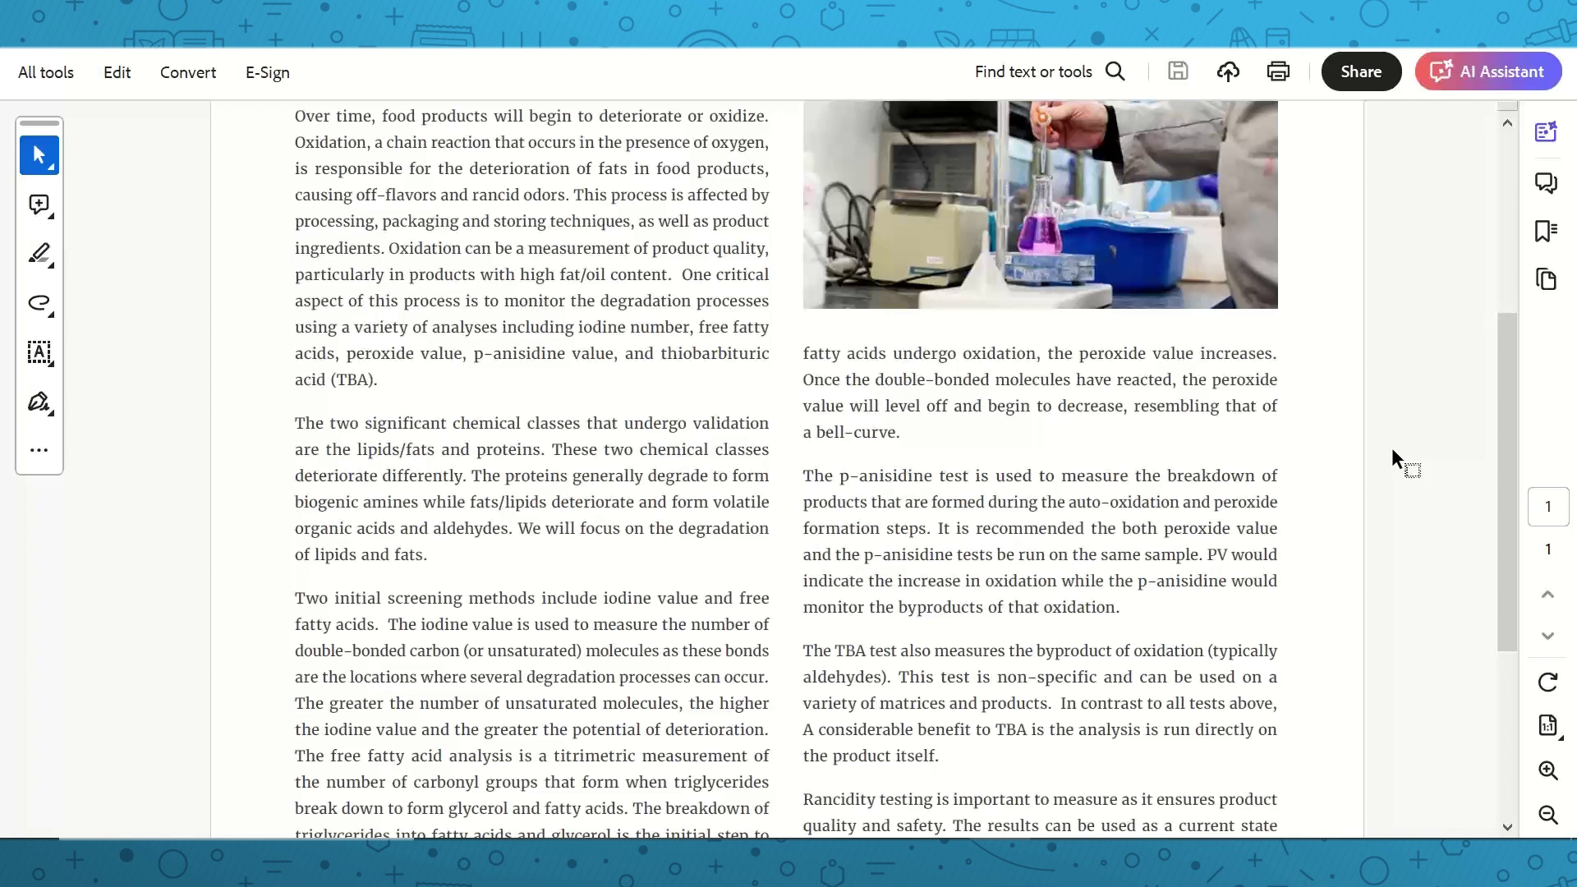
scroll(1392, 450, "down", 1)
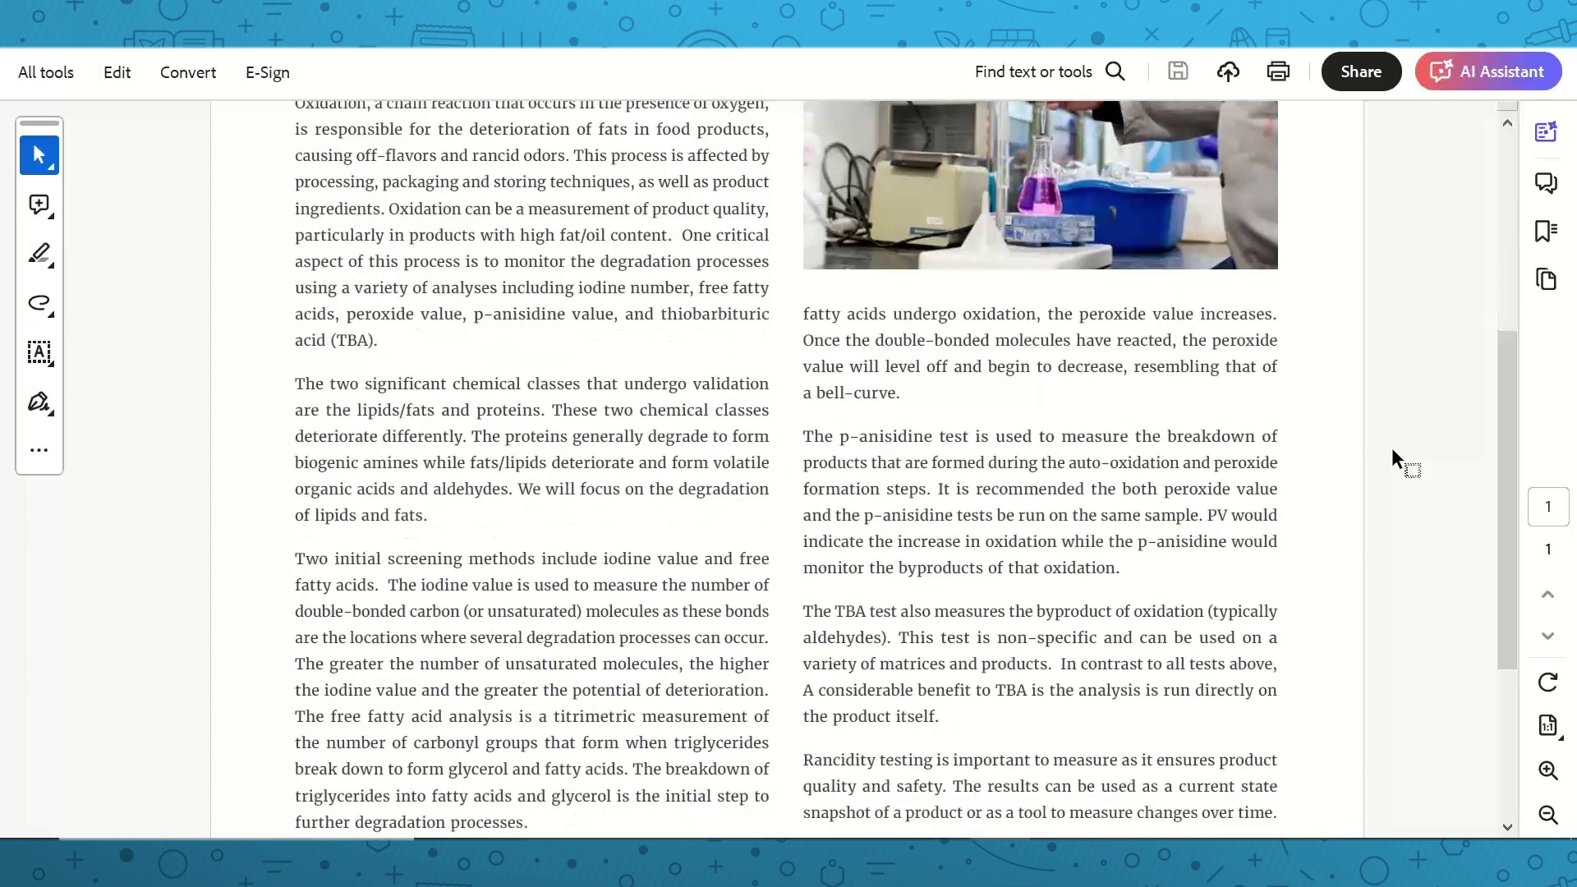